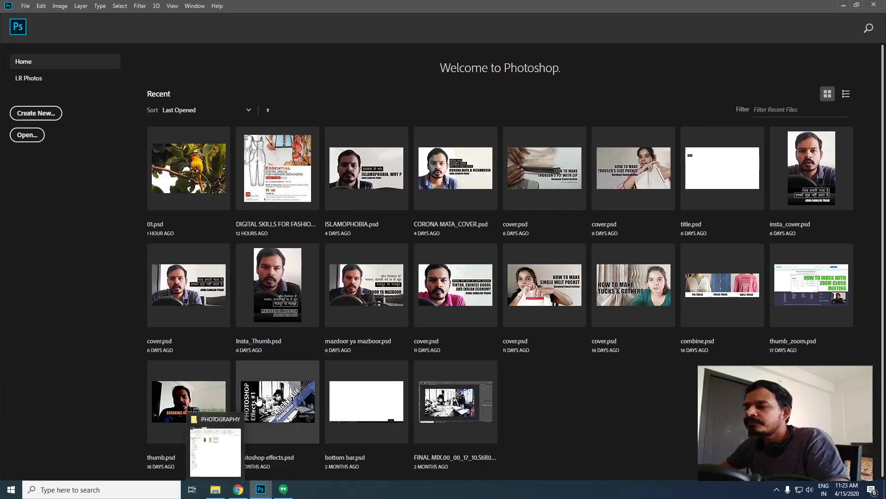
Step: Copy the live stream's share link from YouTube Studio and send it to the PG MVED SEM 02 group in Google Hangouts
{"action": "left_click", "coordinate": [283, 489]}
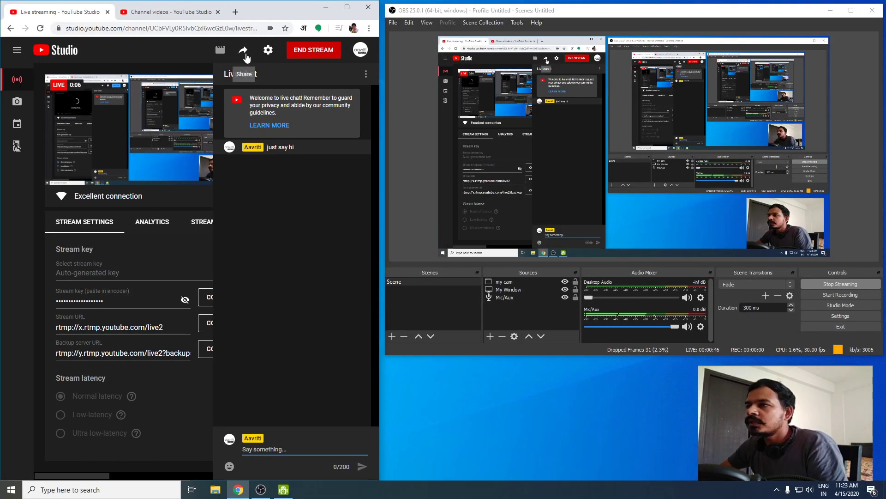
{"action": "left_click", "coordinate": [243, 50]}
{"action": "left_click", "coordinate": [231, 160]}
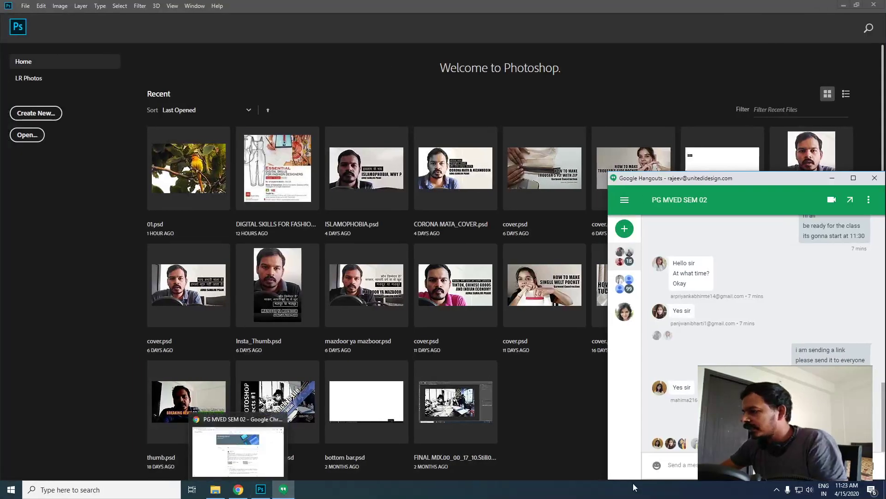
{"action": "left_click", "coordinate": [686, 464]}
{"action": "key", "text": "ctrl+v"}
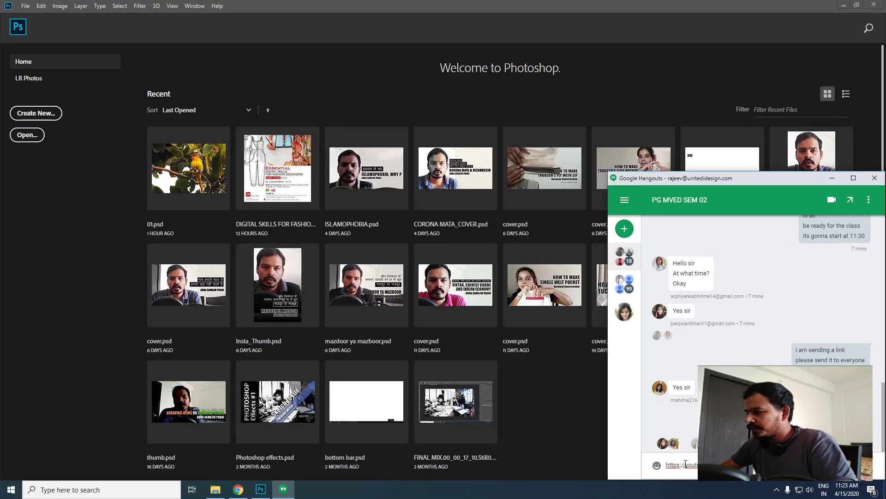
{"action": "key", "text": "Return"}
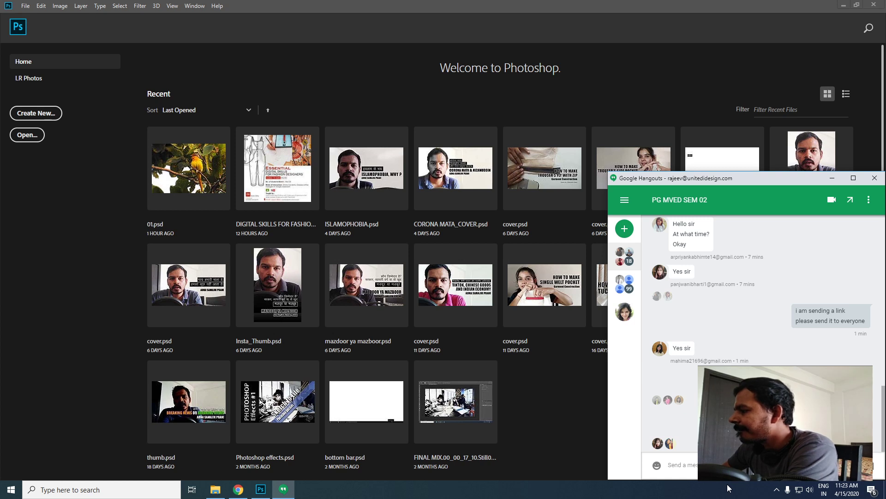
Step: Send the messages "please join" and "say hi" to the PG MVED SEM 02 group chat
{"action": "type", "text": "please join"}
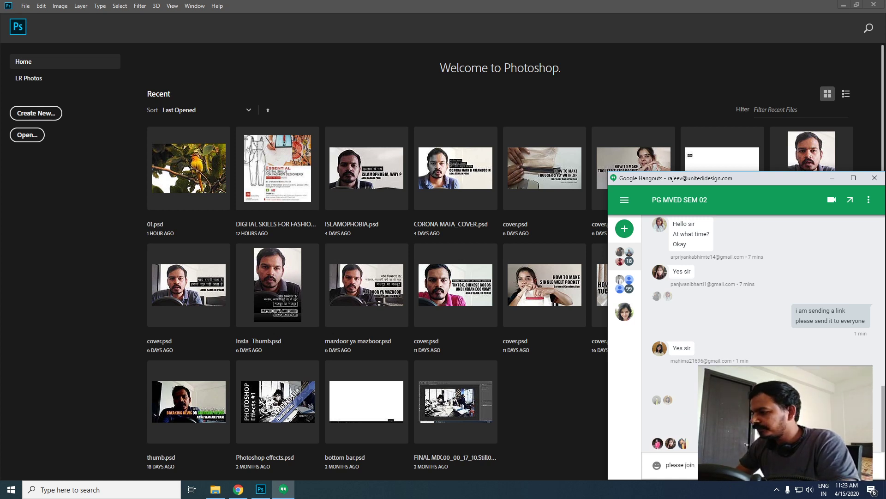
{"action": "key", "text": "Return"}
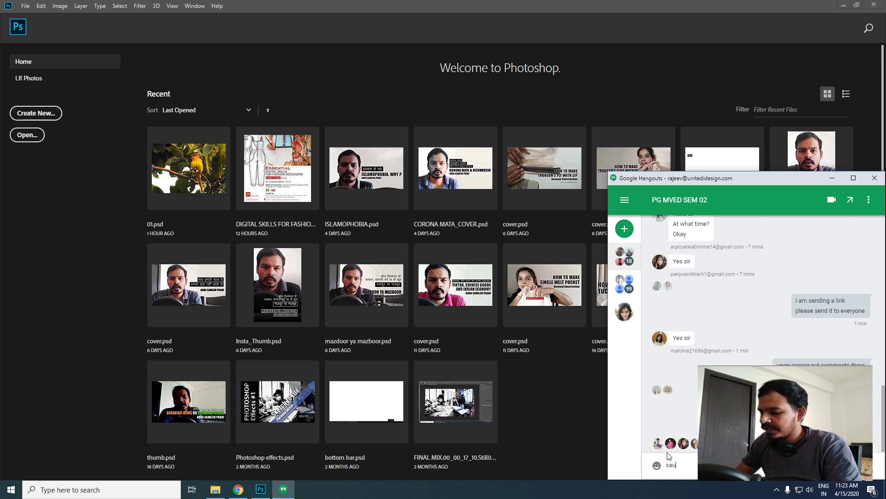
{"action": "type", "text": "say hi"}
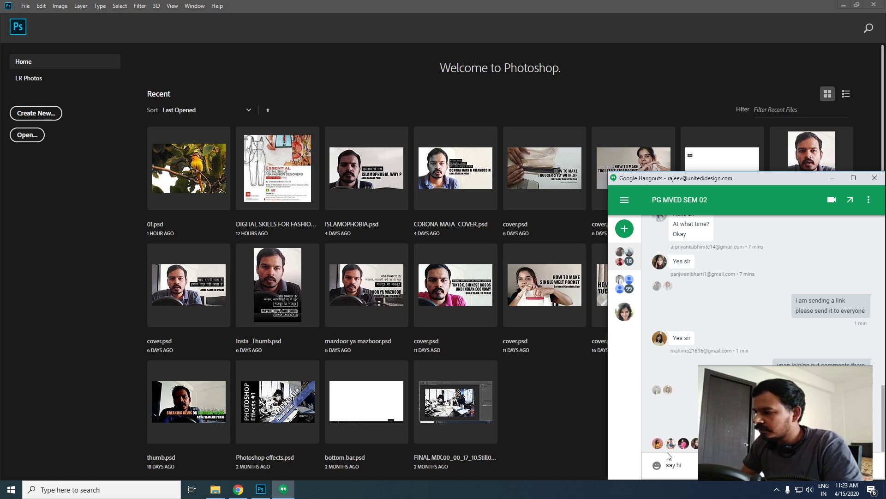
{"action": "key", "text": "Return"}
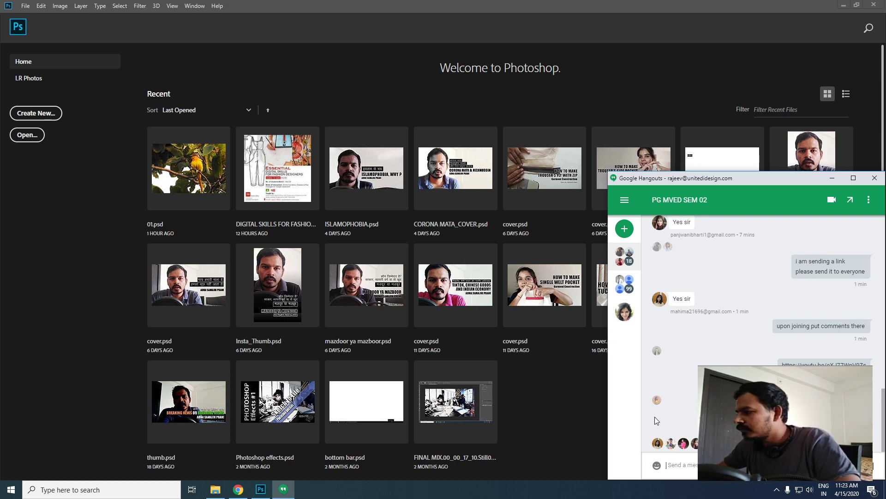
{"action": "scroll", "coordinate": [657, 418], "scroll_direction": "up", "scroll_amount": 1}
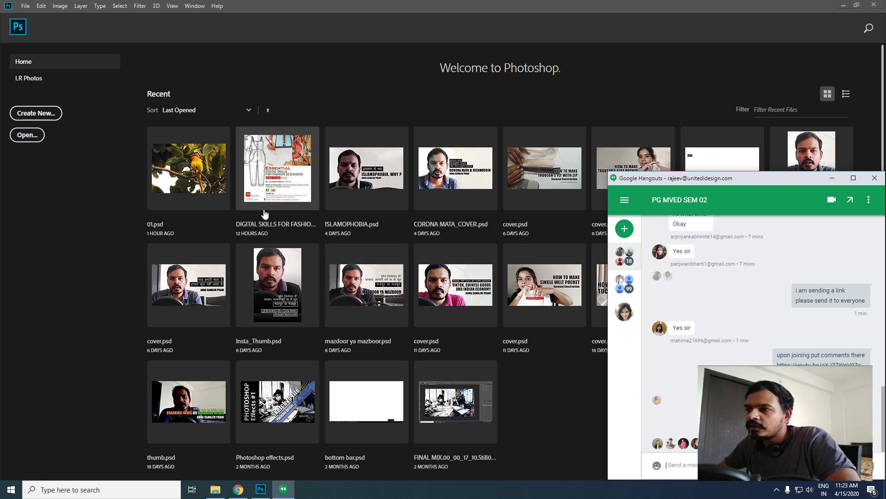
{"action": "left_click", "coordinate": [305, 73]}
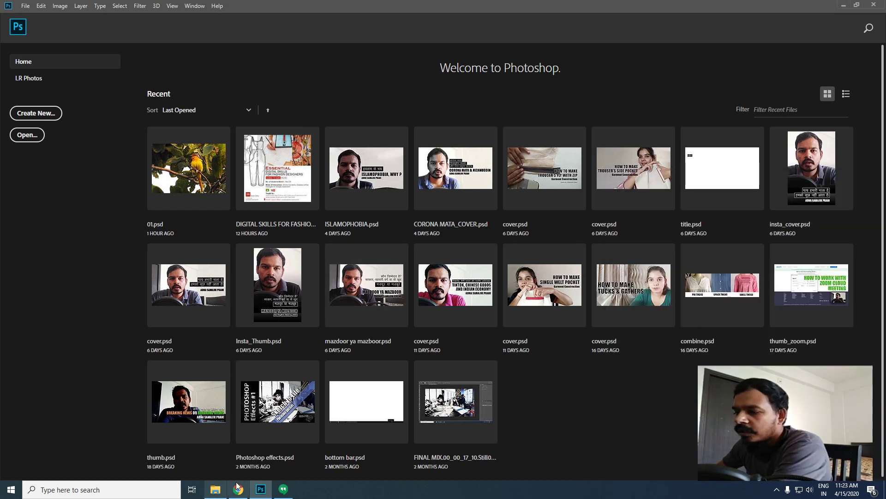
Step: Switch to File Explorer, open the DEMO folder inside PHOTOGRAPHY, and show its photos as larger thumbnails
{"action": "mouse_move", "coordinate": [275, 491]}
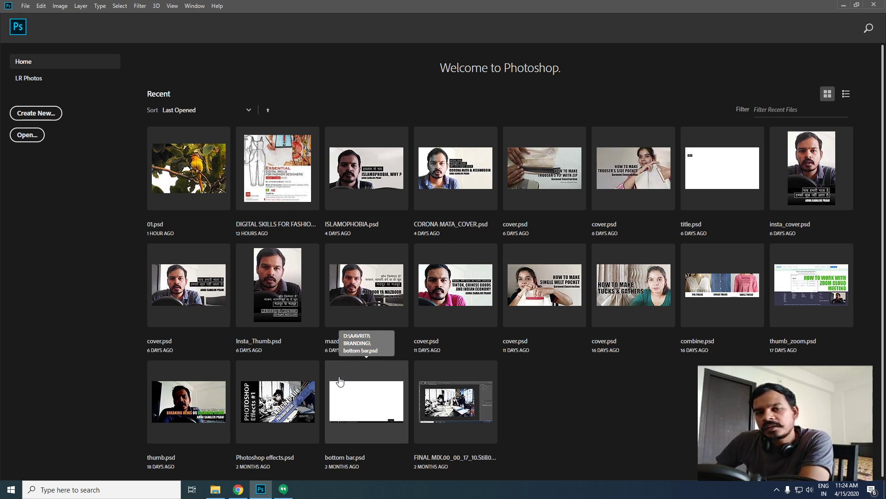
{"action": "left_click", "coordinate": [216, 490]}
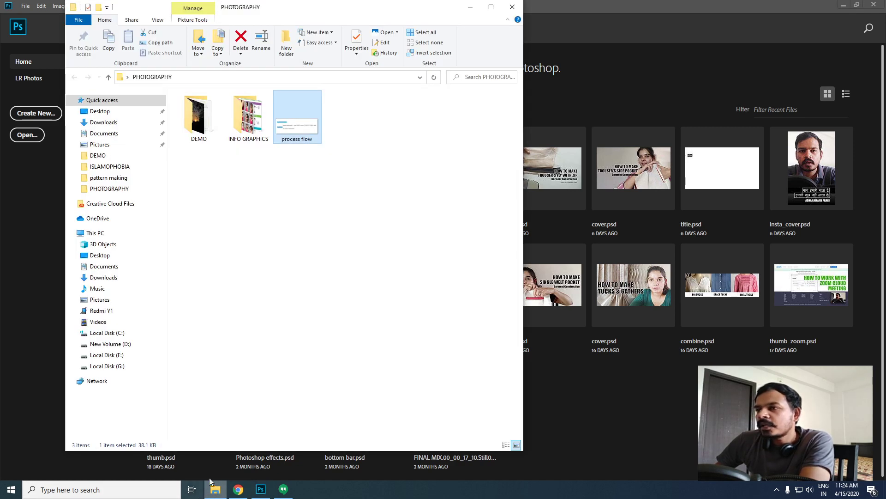
{"action": "double_click", "coordinate": [349, 10]}
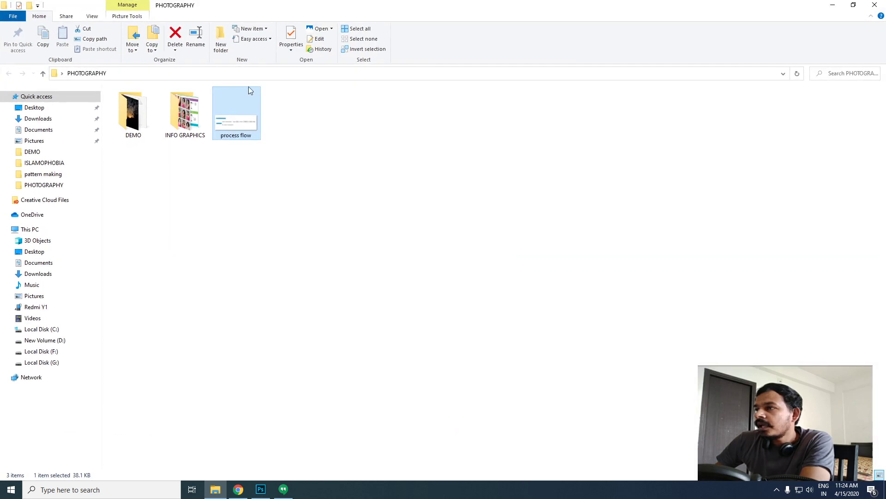
{"action": "double_click", "coordinate": [149, 106]}
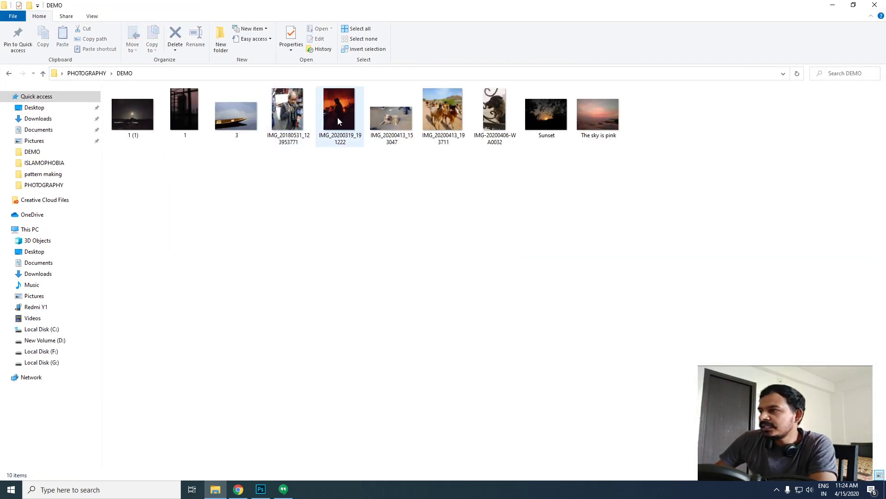
{"action": "scroll", "coordinate": [332, 129], "scroll_direction": "up", "scroll_amount": 2}
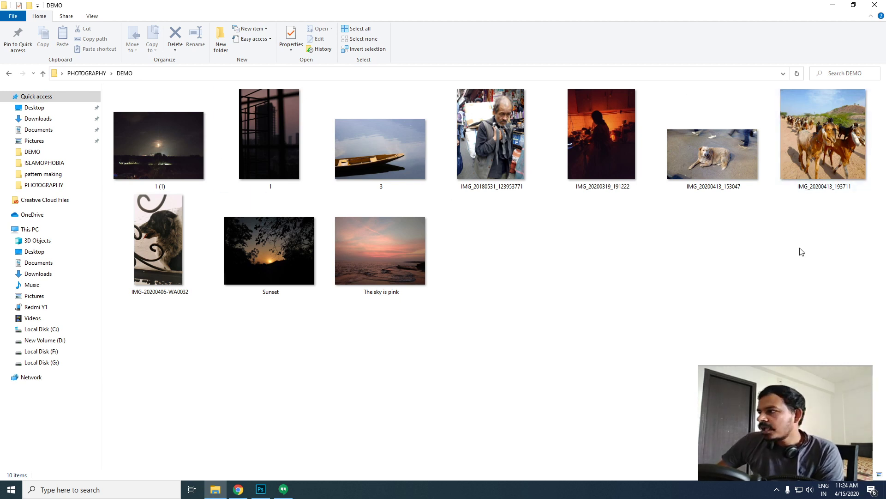
Step: Look through the students' photo posts in the PG MVED SEM 02 Google Classroom stream in Chrome, ending back in File Explorer
{"action": "left_click", "coordinate": [238, 490]}
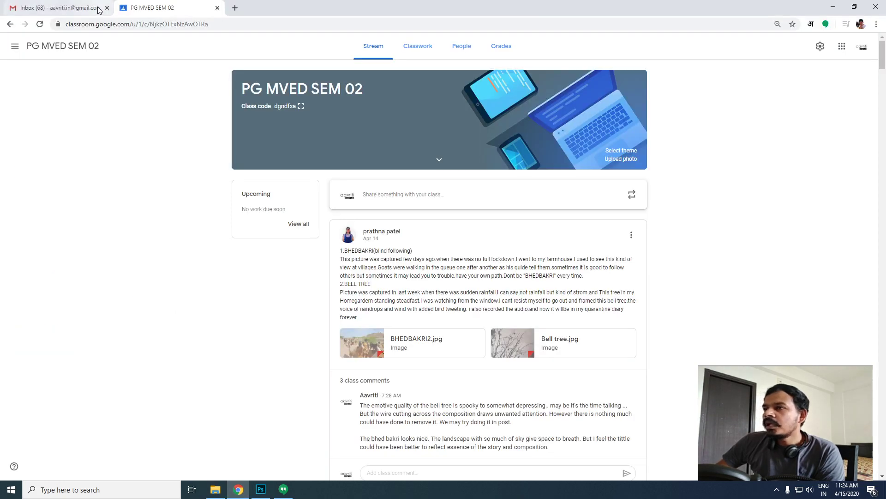
{"action": "scroll", "coordinate": [408, 245], "scroll_direction": "down", "scroll_amount": 15}
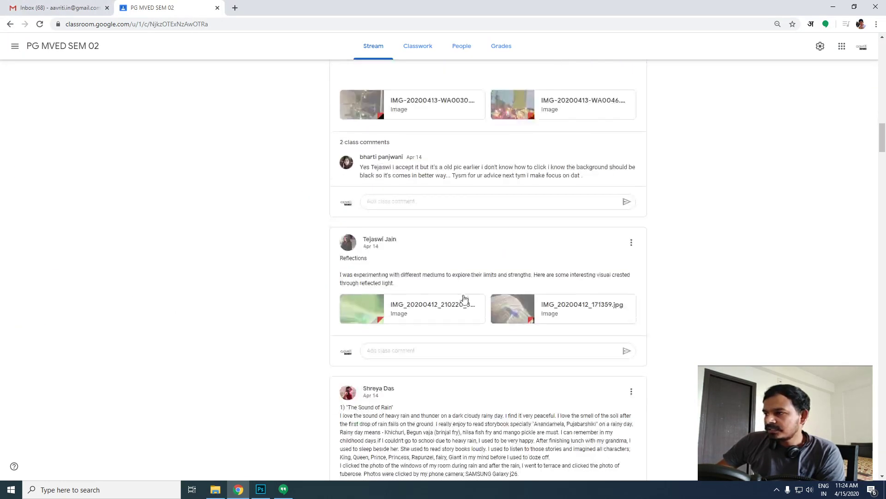
{"action": "scroll", "coordinate": [464, 298], "scroll_direction": "down", "scroll_amount": 5}
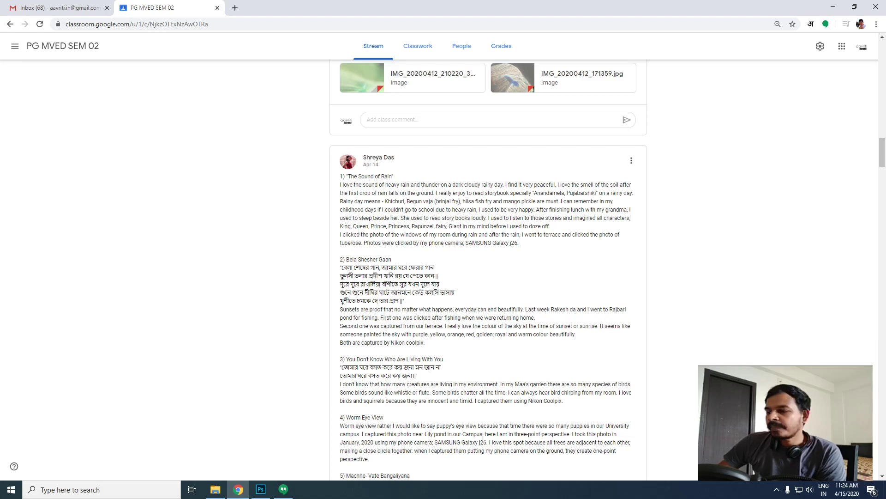
{"action": "left_click", "coordinate": [216, 489]}
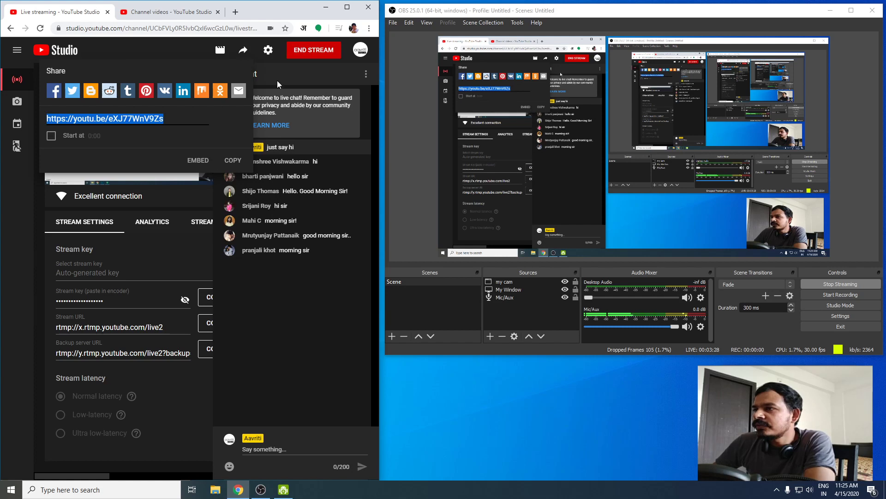
Step: Dismiss the share dialog in YouTube Studio and send "hi everyone !" in the live chat
{"action": "left_click", "coordinate": [261, 148]}
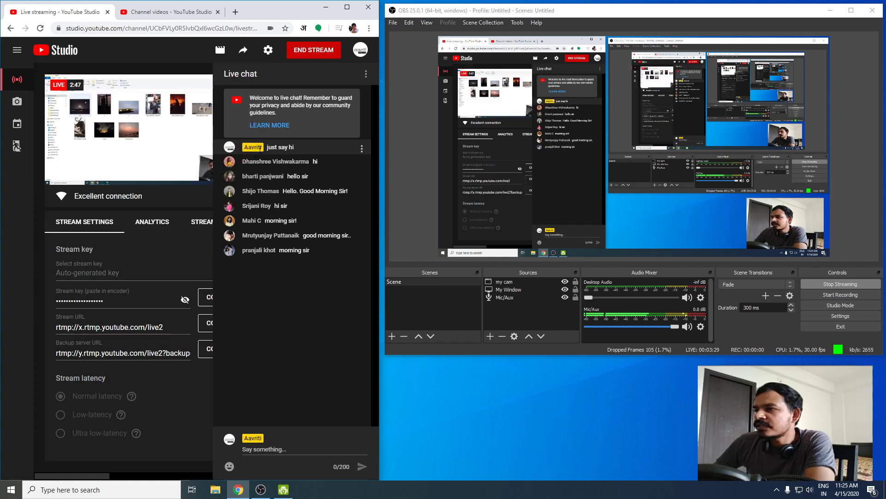
{"action": "left_click", "coordinate": [288, 449]}
{"action": "type", "text": "hi eve"}
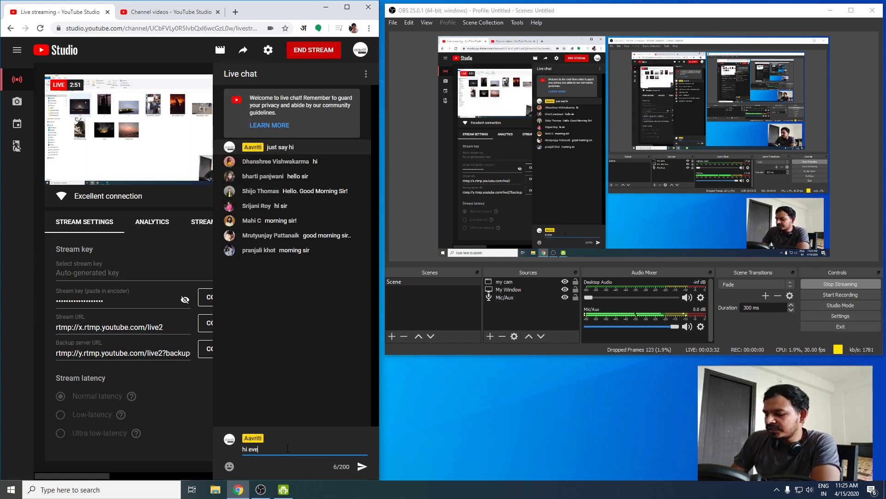
{"action": "type", "text": "ryone "}
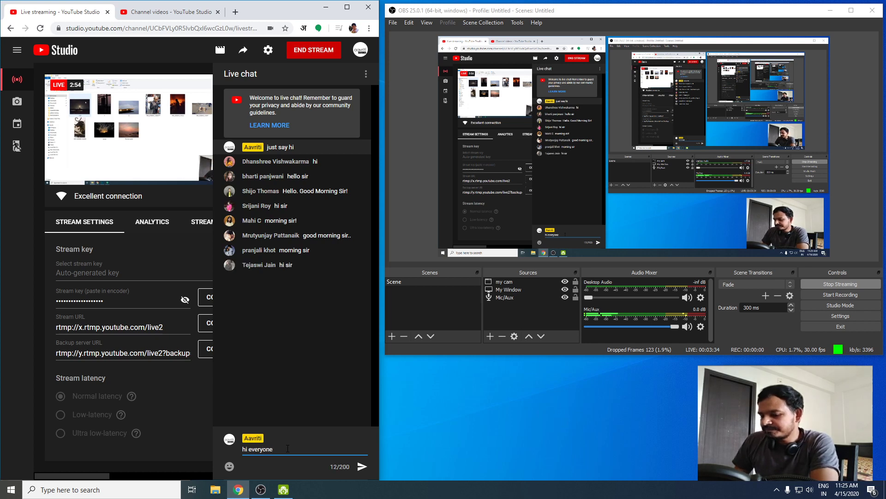
{"action": "type", "text": "!"}
{"action": "key", "text": "Return"}
Step: Send "good to see yu guys here" in the stream's live chat
{"action": "type", "text": "good "}
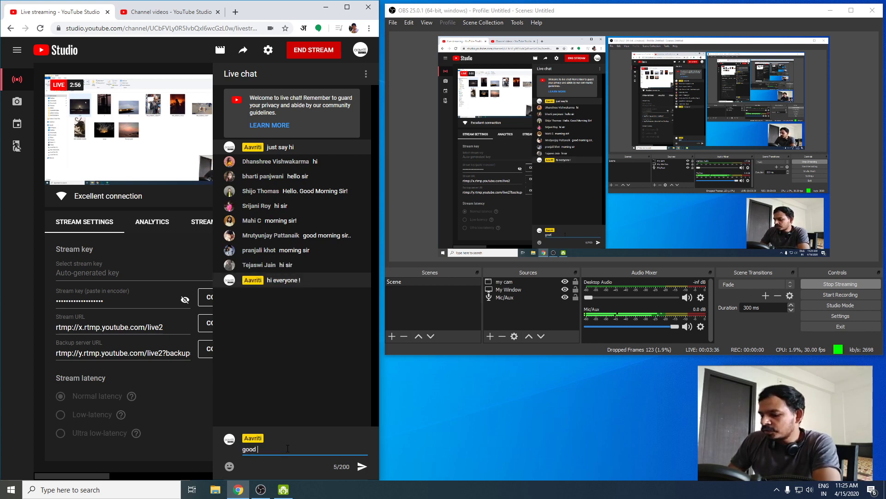
{"action": "type", "text": "to see "}
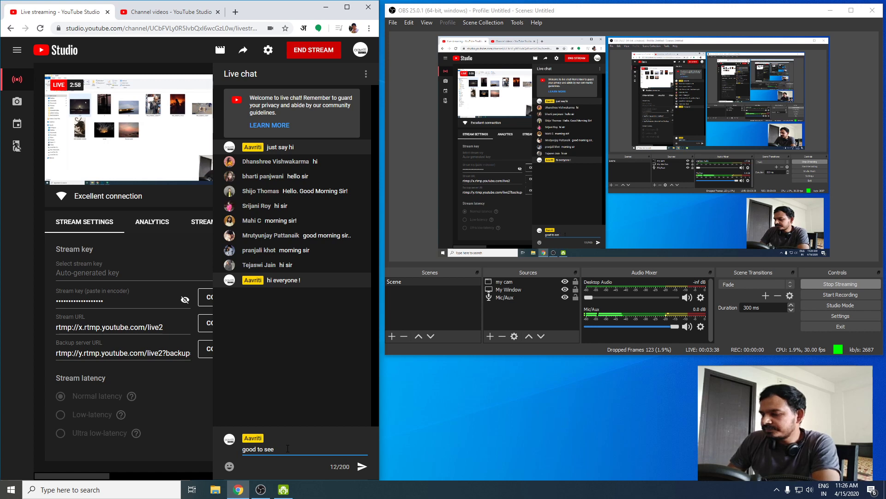
{"action": "type", "text": "yu"}
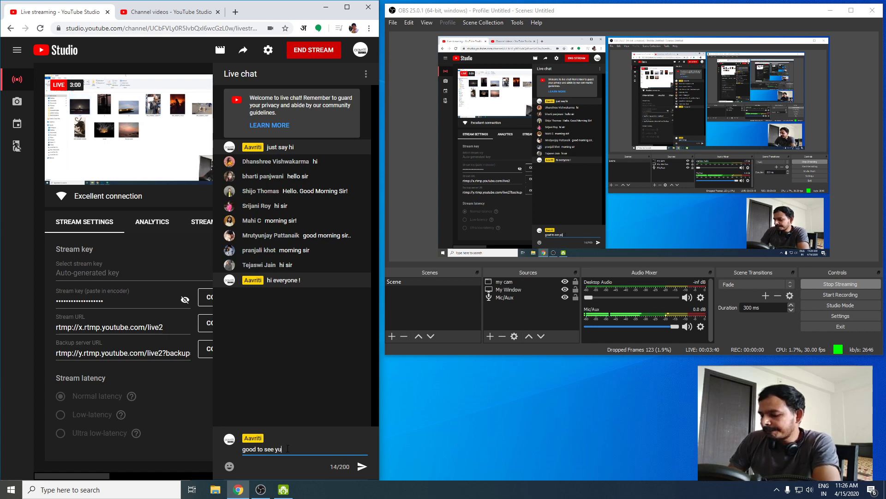
{"action": "type", "text": " guys he"}
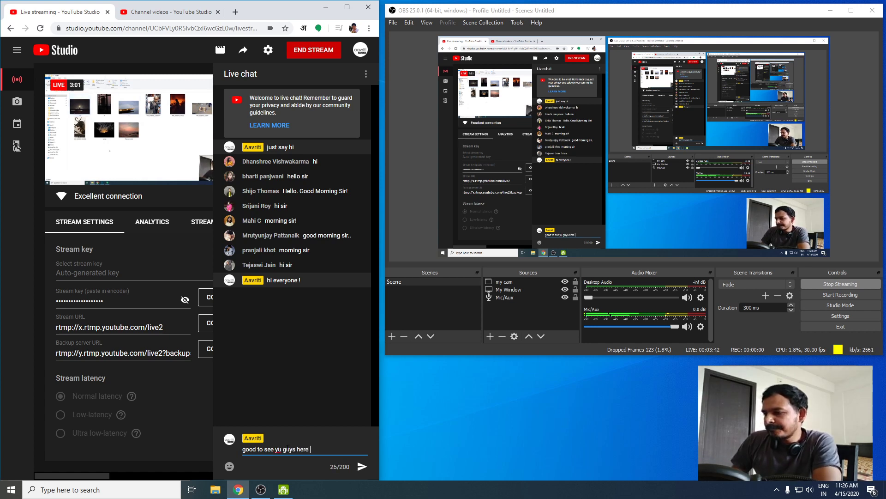
{"action": "type", "text": "re"}
{"action": "key", "text": "Return"}
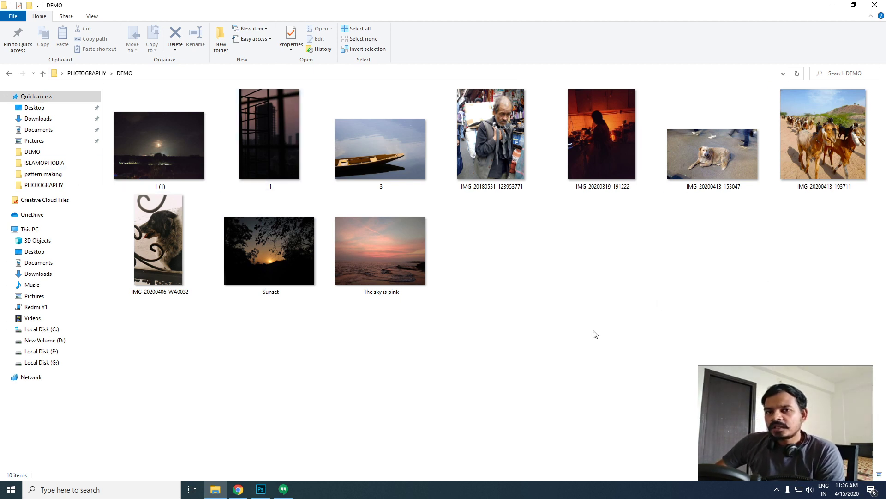
Step: View the DEMO photos 1 (1), 1 and 3 one after another at full size to examine their composition
{"action": "left_click", "coordinate": [192, 157]}
{"action": "double_click", "coordinate": [191, 154]}
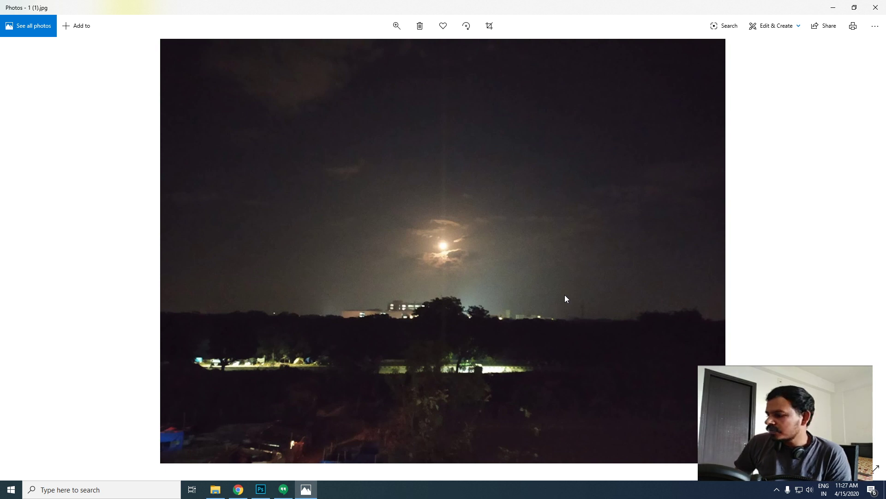
{"action": "key", "text": "Right"}
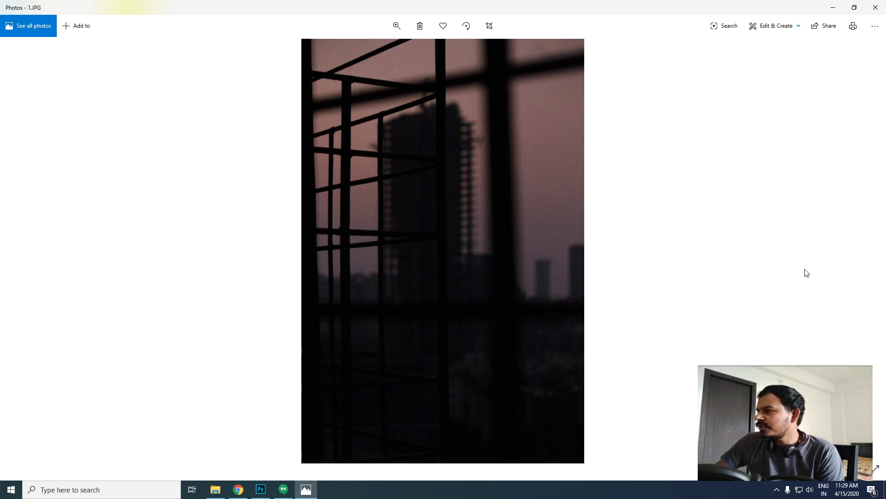
{"action": "key", "text": "Right"}
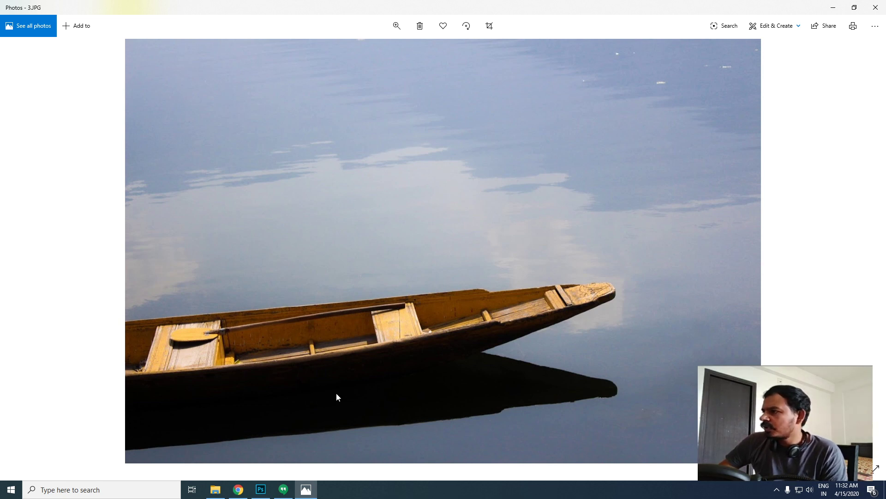
{"action": "left_click", "coordinate": [875, 7]}
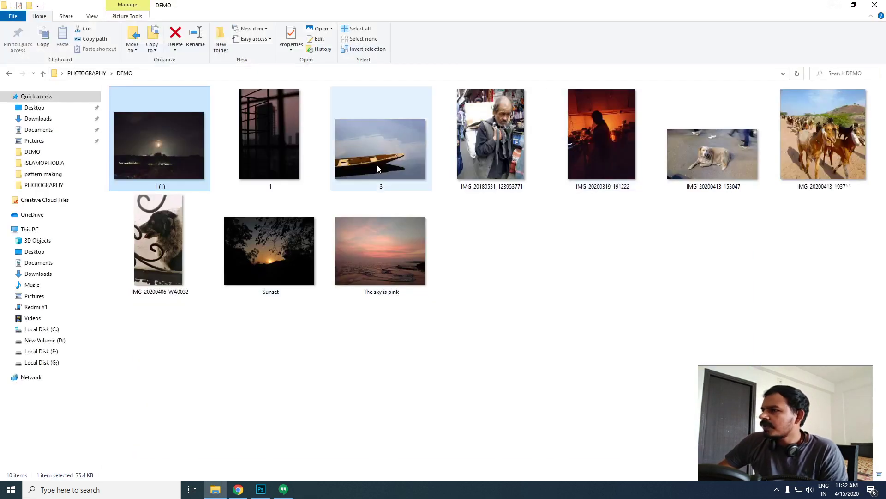
Step: Open the boat photo 3 from the DEMO folder in Photoshop
{"action": "left_click_drag", "start_coordinate": [390, 176], "coordinate": [111, 150]}
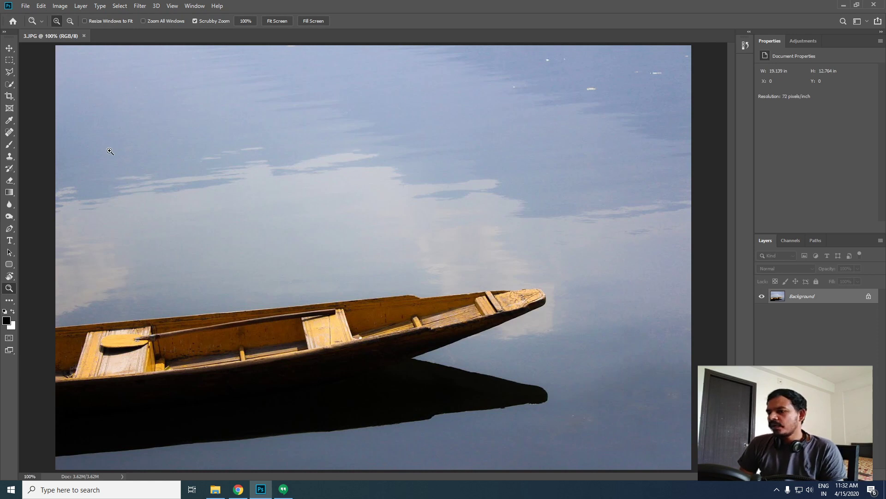
{"action": "left_click", "coordinate": [312, 239], "text": "alt"}
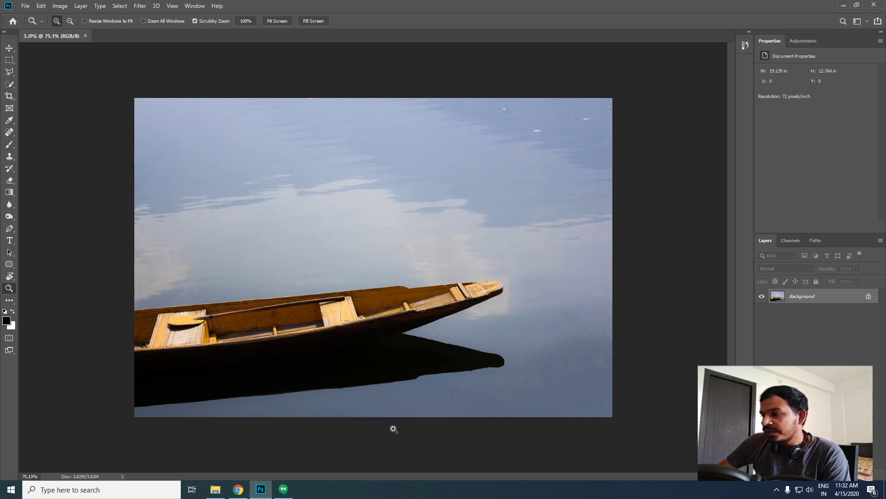
Step: Level the boat by rotating the photo about 6.1° with the Crop tool and apply the crop
{"action": "left_click", "coordinate": [10, 97]}
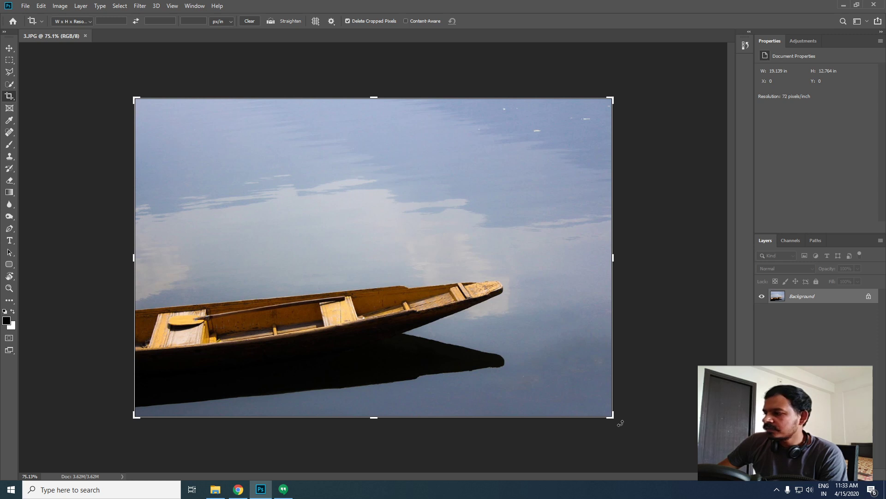
{"action": "left_click_drag", "start_coordinate": [621, 423], "coordinate": [618, 434]}
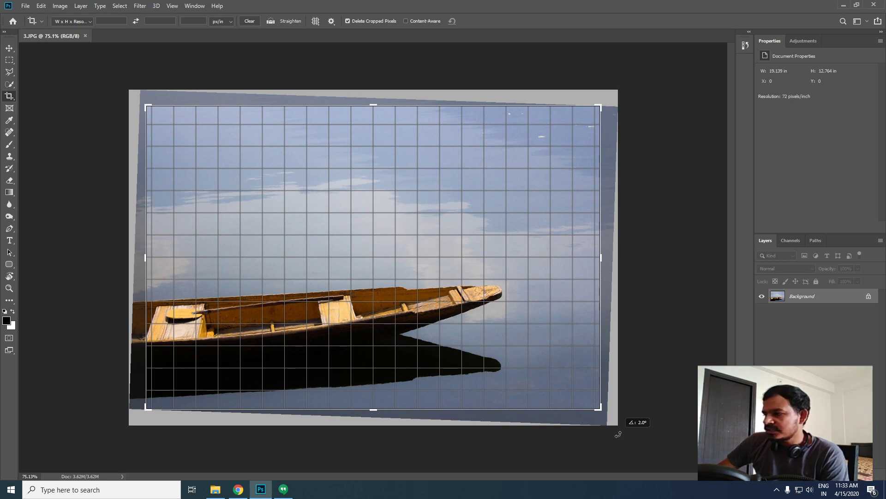
{"action": "left_click_drag", "start_coordinate": [618, 435], "coordinate": [621, 436]}
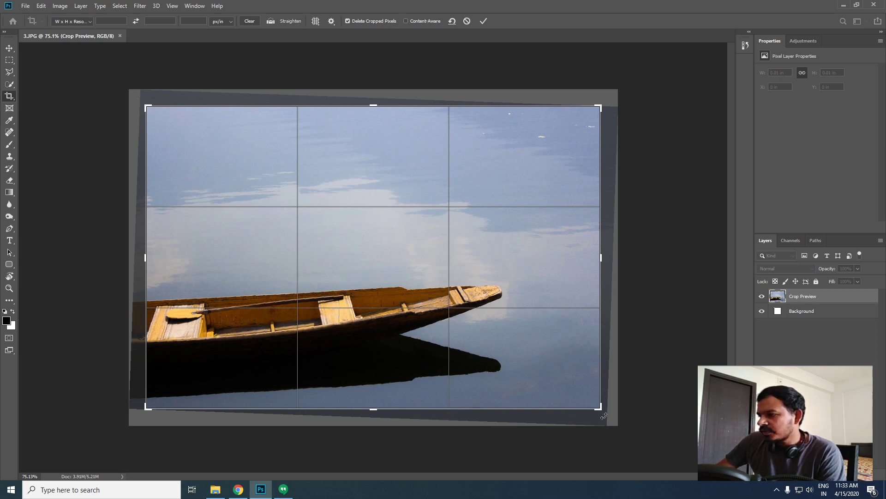
{"action": "left_click_drag", "start_coordinate": [603, 416], "coordinate": [599, 437]}
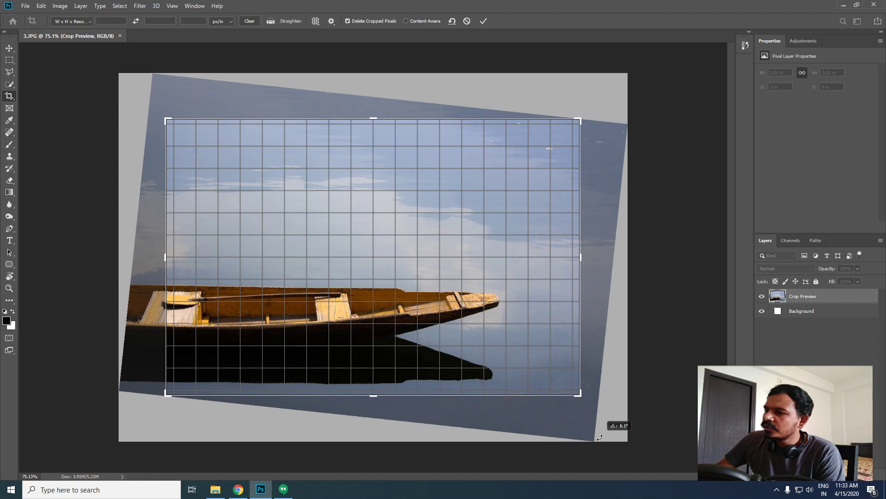
{"action": "left_click_drag", "start_coordinate": [599, 437], "coordinate": [599, 437]}
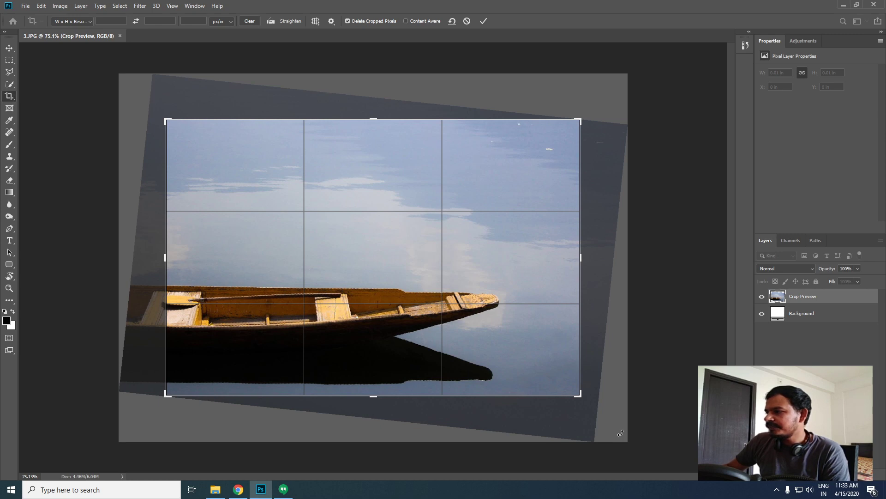
{"action": "key", "text": "Return"}
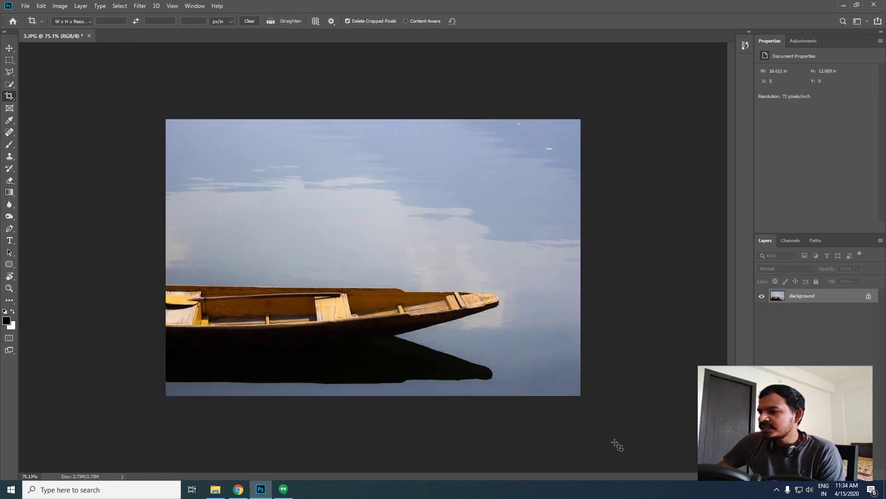
{"action": "key", "text": "ctrl+plus"}
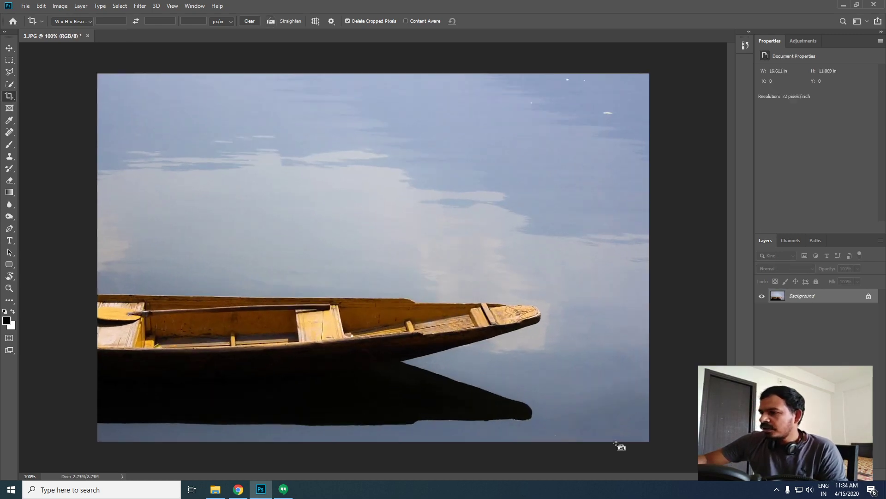
{"action": "key", "text": "ctrl+minus"}
{"action": "key", "text": "ctrl+minus"}
{"action": "key", "text": "ctrl+plus"}
{"action": "key", "text": "ctrl+plus"}
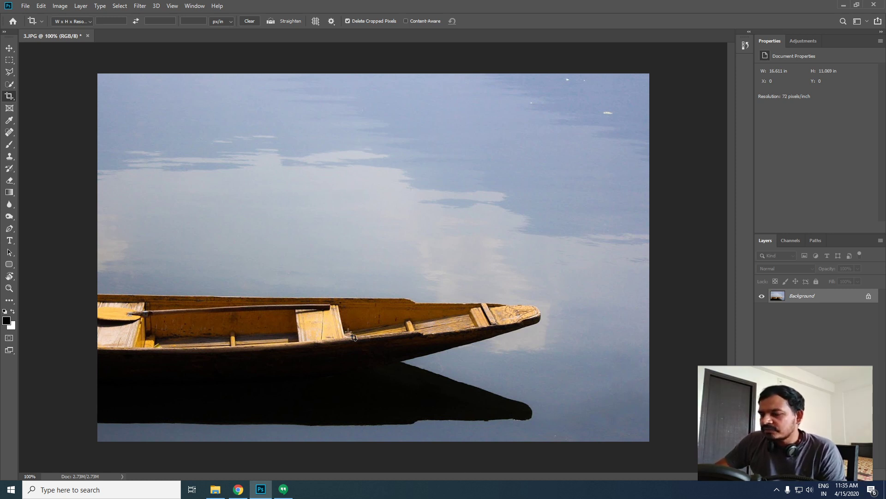
Step: Save the straightened boat photo in the DEMO folder as a new JPEG named 3_1 at Maximum quality (12)
{"action": "left_click", "coordinate": [12, 49]}
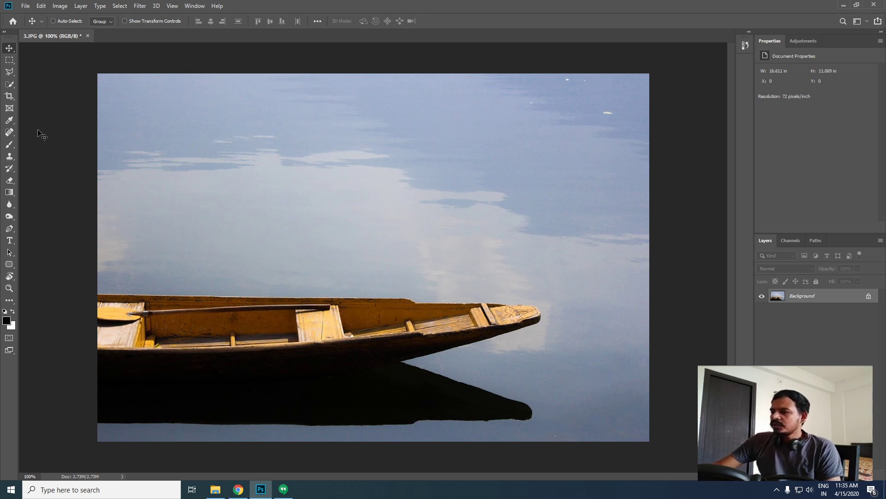
{"action": "key", "text": "ctrl"}
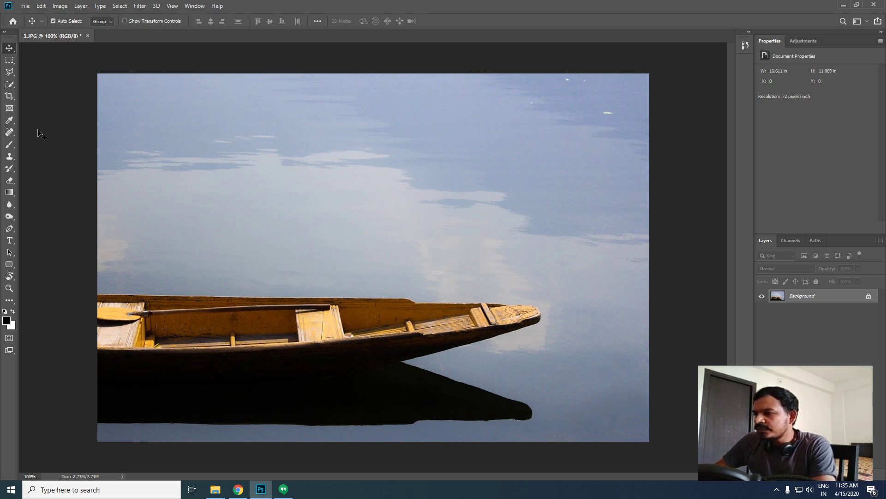
{"action": "key", "text": "ctrl+shift+s"}
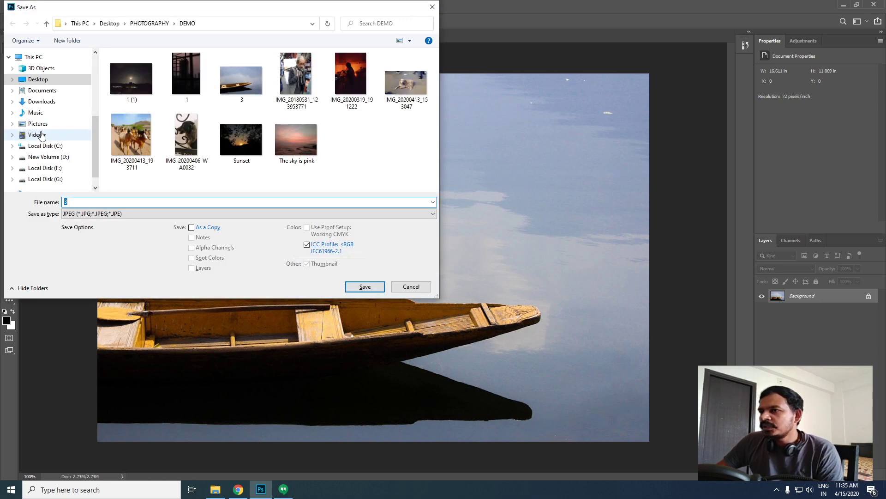
{"action": "left_click", "coordinate": [427, 287]}
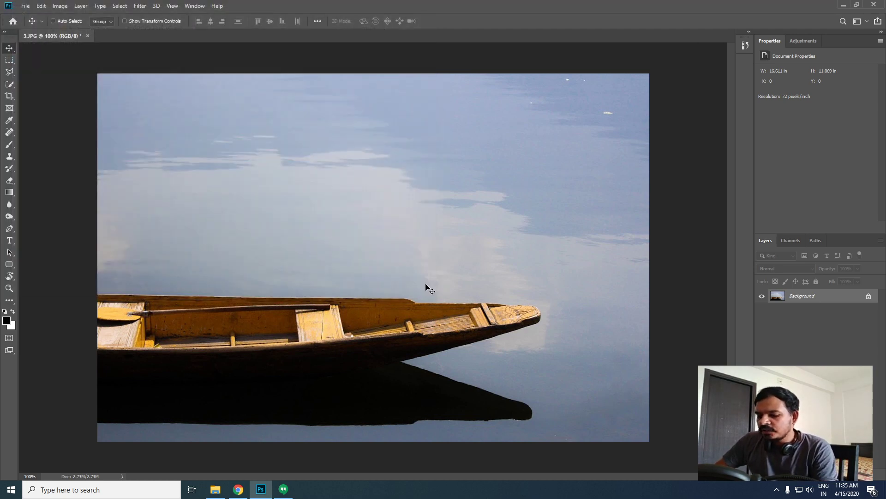
{"action": "key", "text": "ctrl+shift+s"}
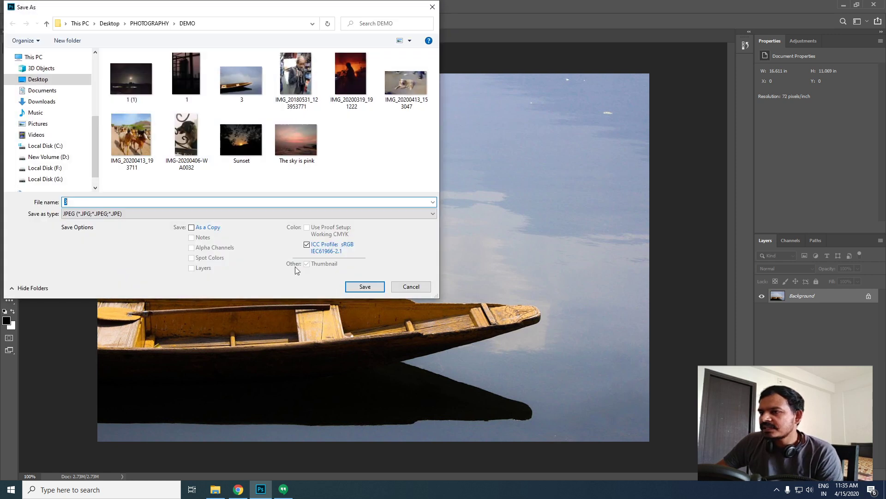
{"action": "left_click", "coordinate": [87, 202]}
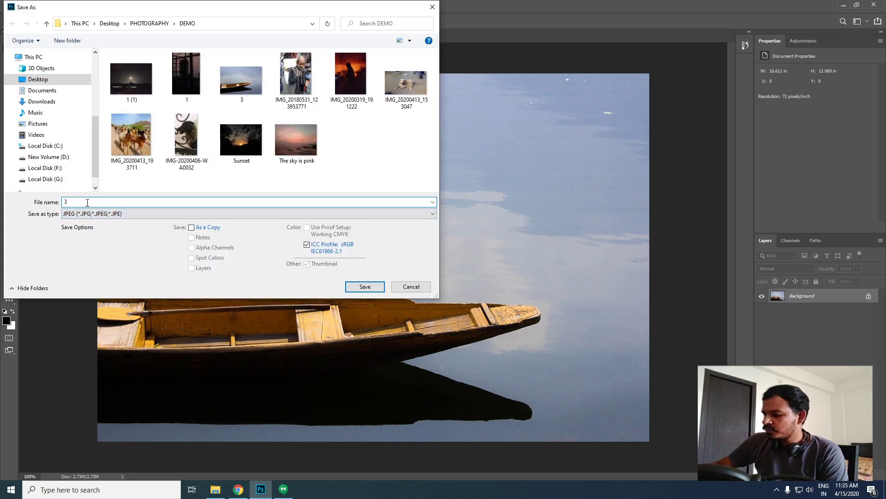
{"action": "type", "text": "_1"}
{"action": "key", "text": "Return"}
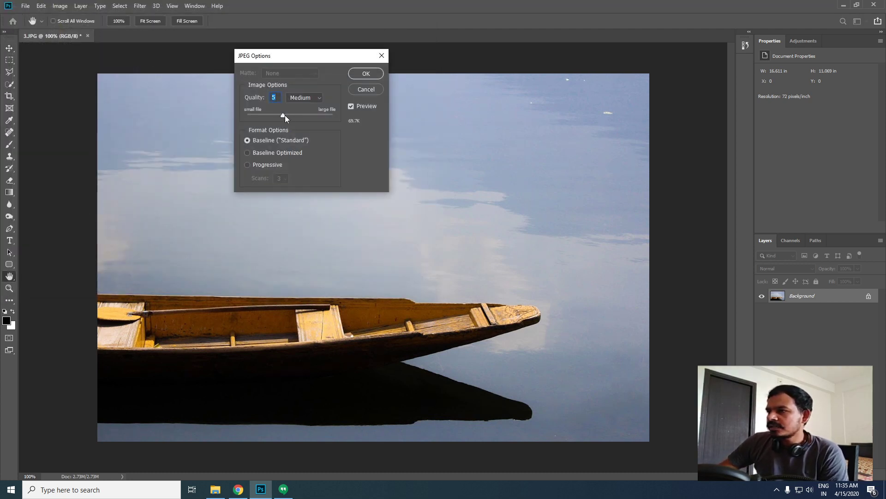
{"action": "left_click_drag", "start_coordinate": [284, 115], "coordinate": [553, 162]}
{"action": "left_click", "coordinate": [367, 74]}
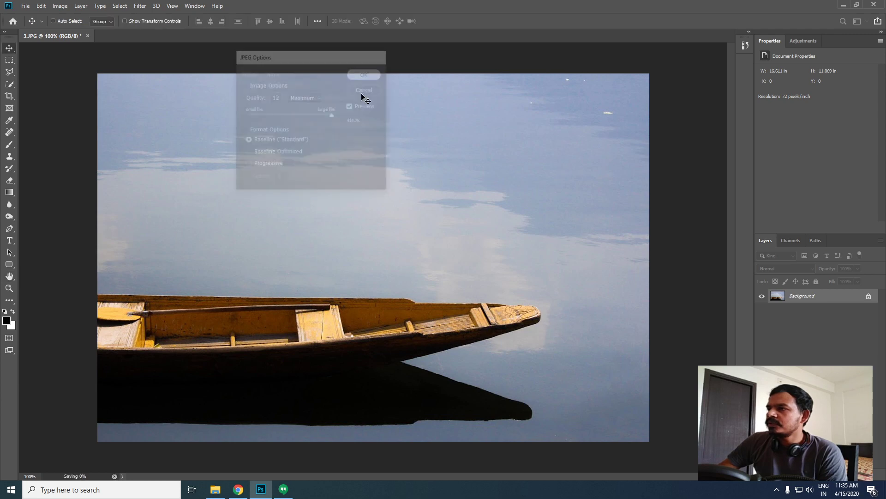
Step: Open photo 3 from File Explorer in Photos and compare it repeatedly with the straightened version 3_1
{"action": "left_click", "coordinate": [215, 489]}
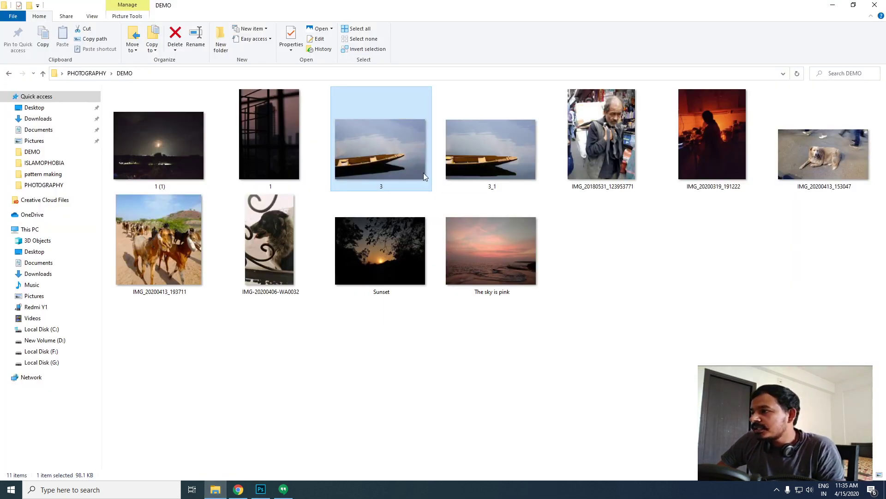
{"action": "double_click", "coordinate": [383, 159]}
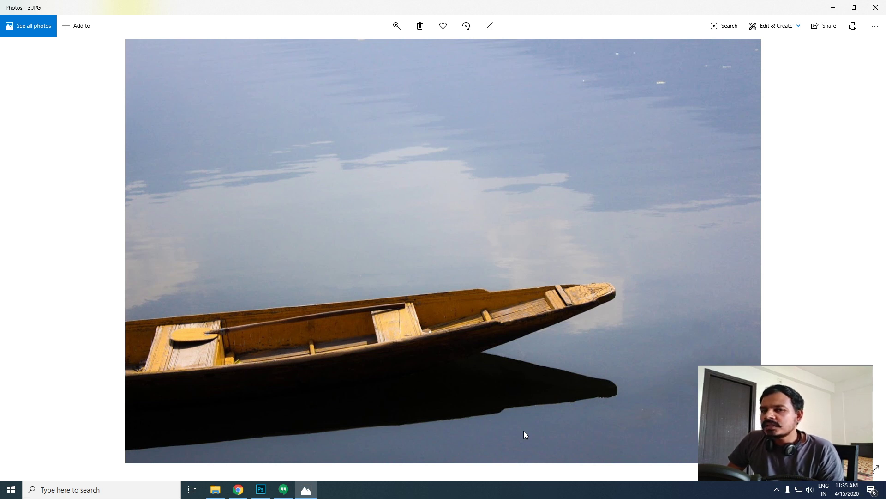
{"action": "key", "text": "Right"}
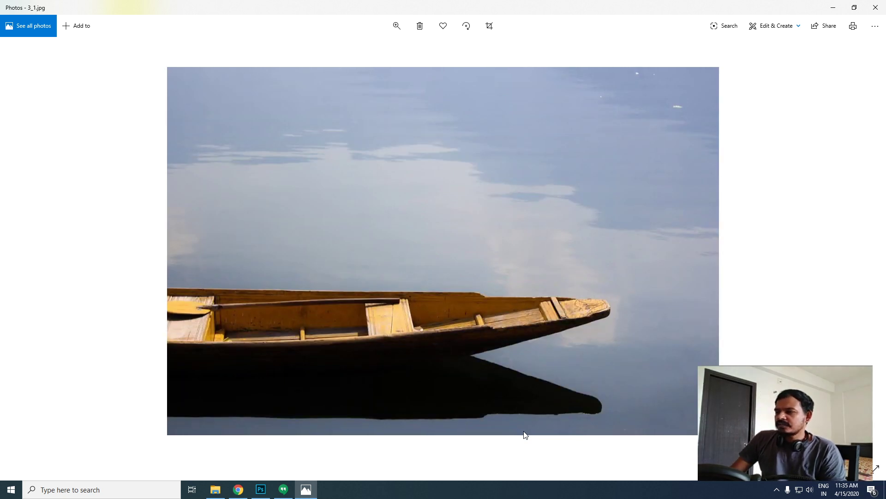
{"action": "key", "text": "Left"}
{"action": "key", "text": "Right"}
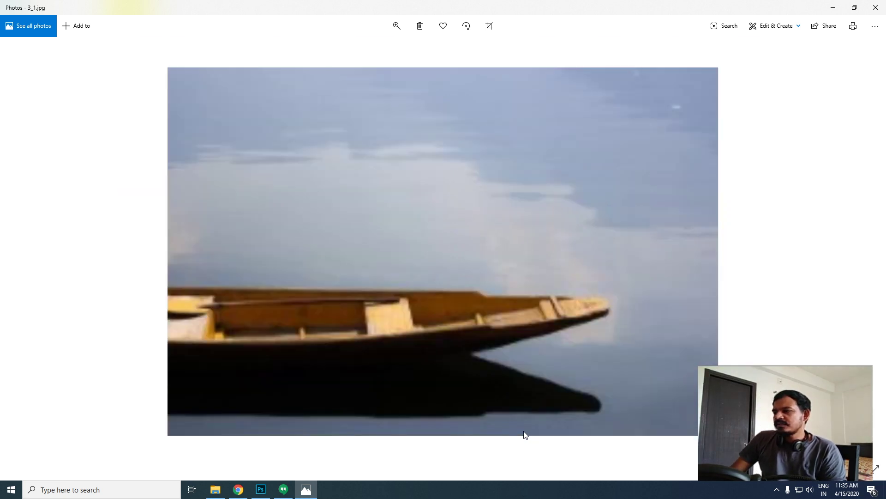
{"action": "key", "text": "Left"}
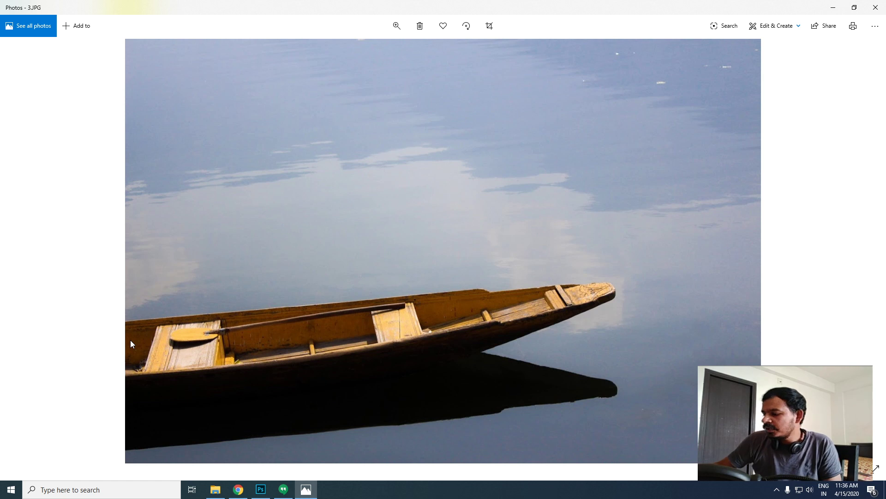
{"action": "key", "text": "Right"}
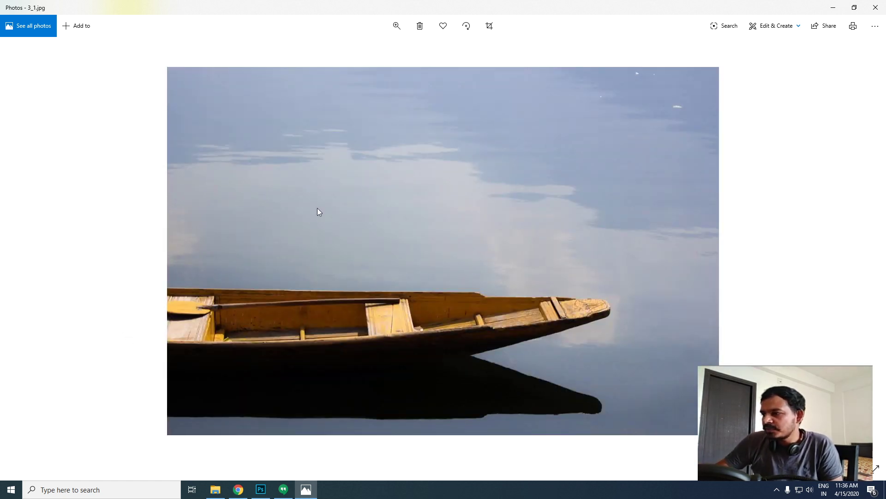
{"action": "key", "text": "Left"}
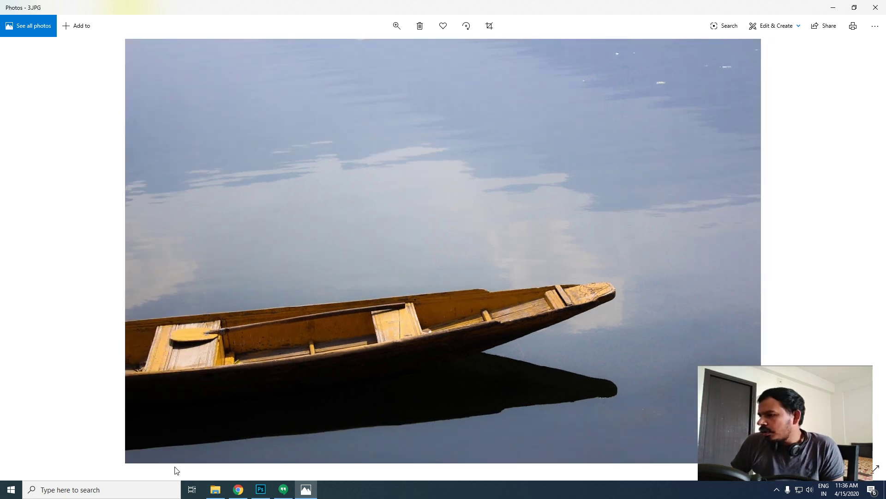
{"action": "key", "text": "Right"}
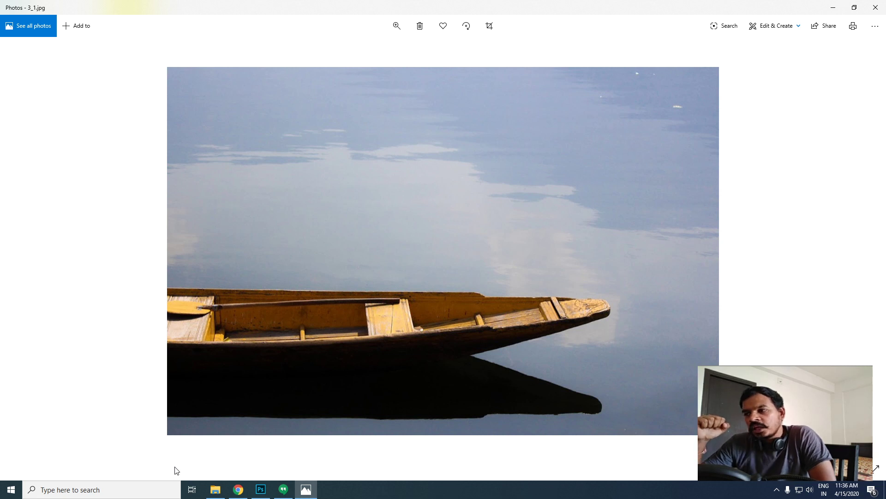
{"action": "key", "text": "Left"}
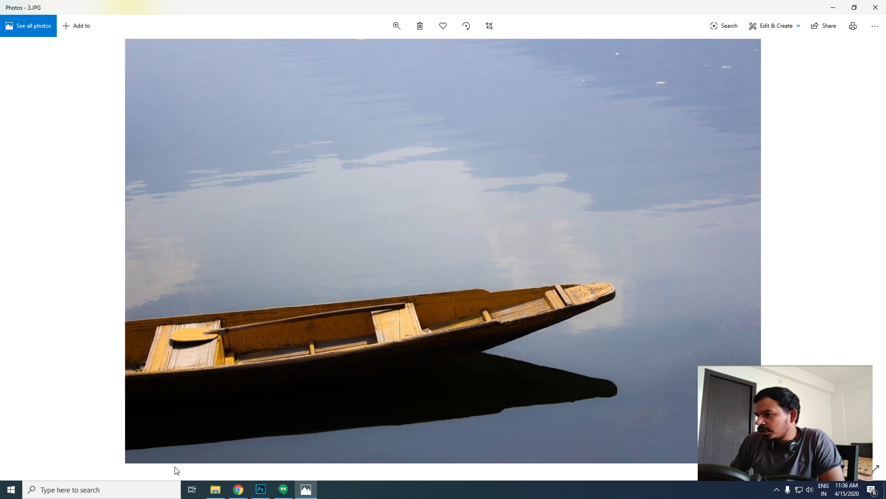
{"action": "key", "text": "Right"}
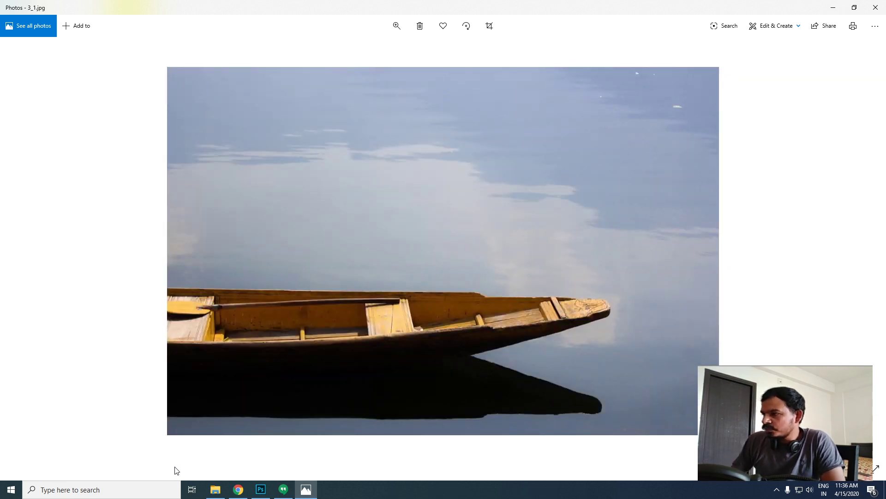
{"action": "key", "text": "Left"}
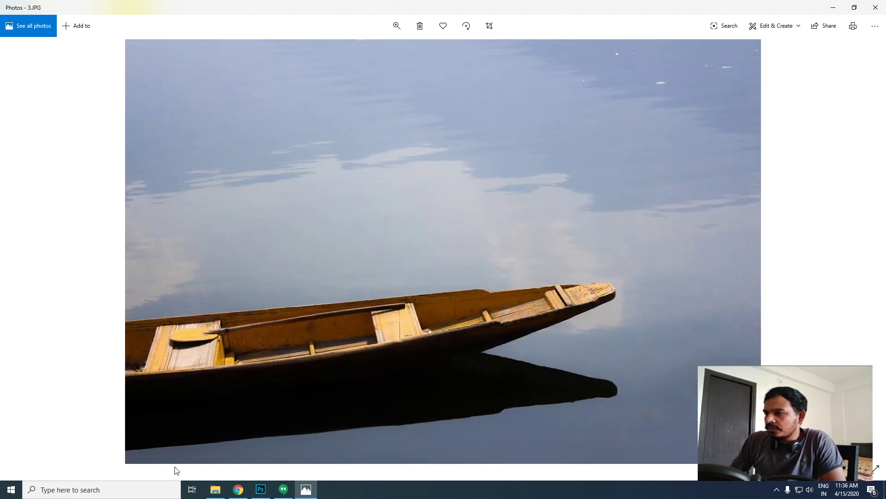
{"action": "key", "text": "Right"}
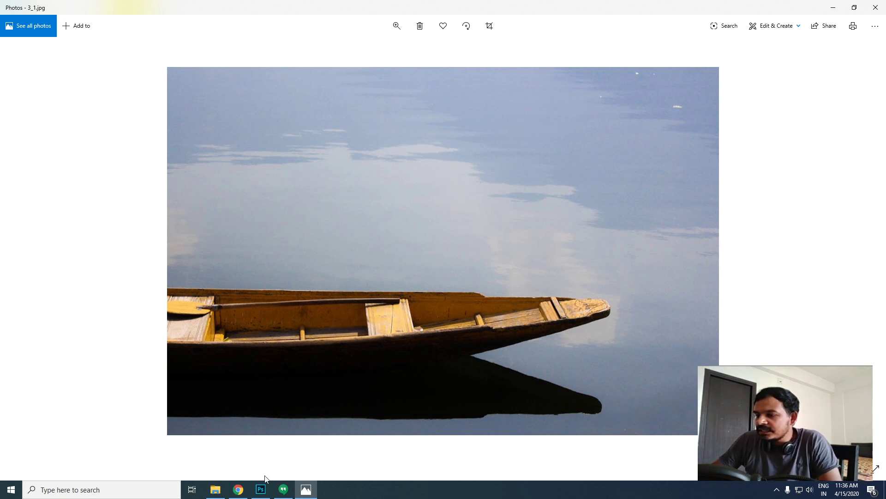
Step: Switch to Photoshop and close the 3_1.jpg document
{"action": "left_click", "coordinate": [261, 489]}
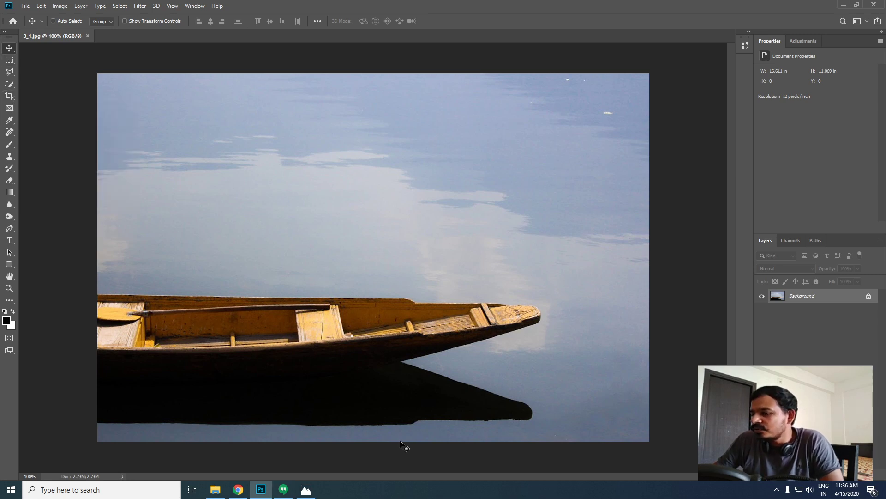
{"action": "left_click", "coordinate": [87, 35]}
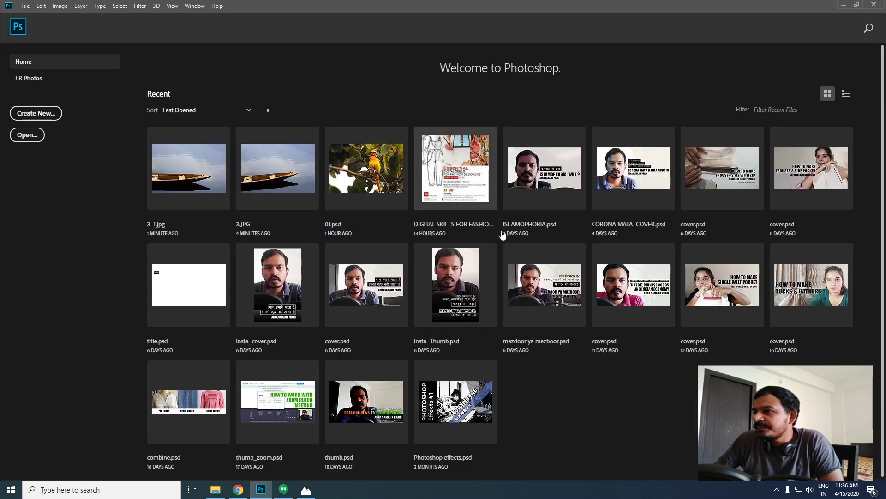
Step: View the DEMO photo IMG_20180531_123953771 at full size in Photos and open it from File Explorer in Photoshop
{"action": "left_click", "coordinate": [302, 492]}
{"action": "key", "text": "Right"}
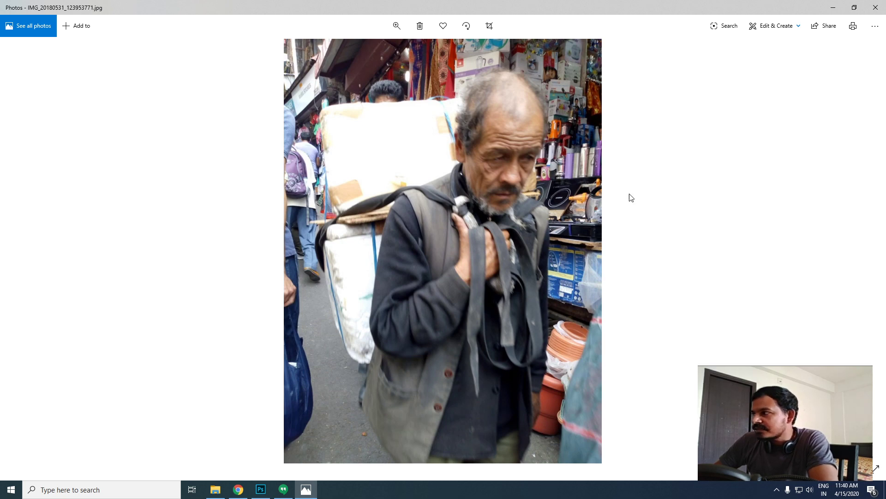
{"action": "left_click", "coordinate": [875, 7]}
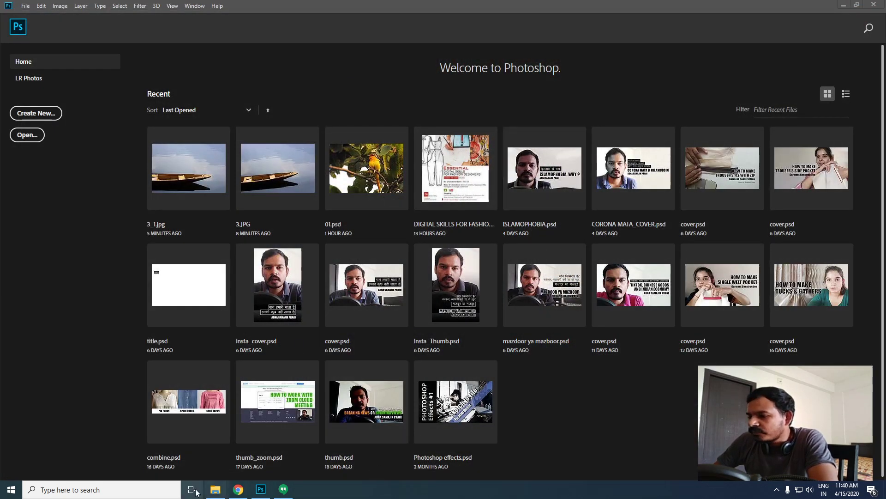
{"action": "left_click", "coordinate": [216, 488]}
{"action": "left_click_drag", "start_coordinate": [602, 157], "coordinate": [111, 322]}
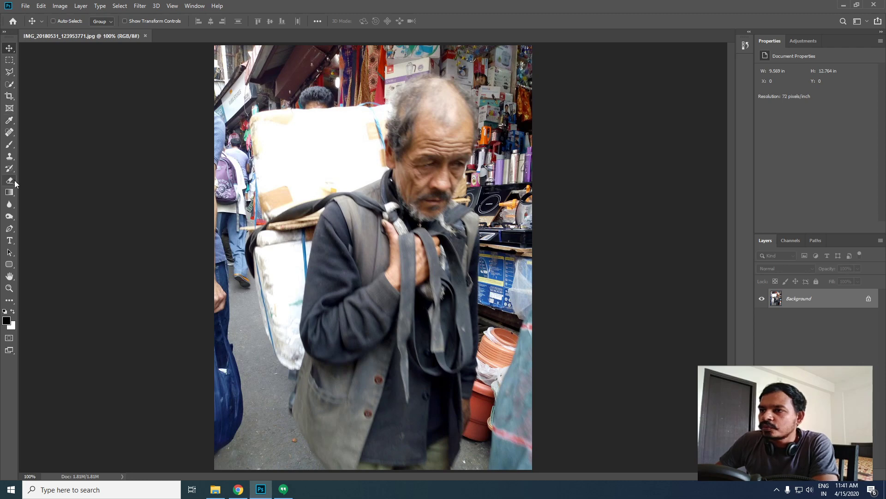
Step: Prepare a small 7 px brush and set the foreground color to red (#ff0707) for annotating the street portrait
{"action": "key", "text": "b"}
{"action": "key", "text": "bracketleft"}
{"action": "key", "text": "bracketleft"}
{"action": "key", "text": "bracketleft"}
{"action": "key", "text": "bracketleft"}
{"action": "key", "text": "bracketleft"}
{"action": "key", "text": "bracketleft"}
{"action": "key", "text": "bracketleft"}
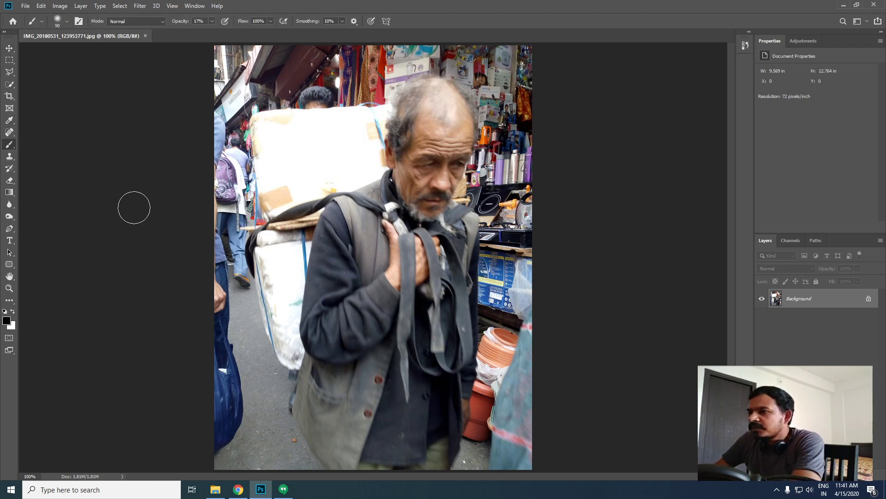
{"action": "left_click", "coordinate": [6, 320]}
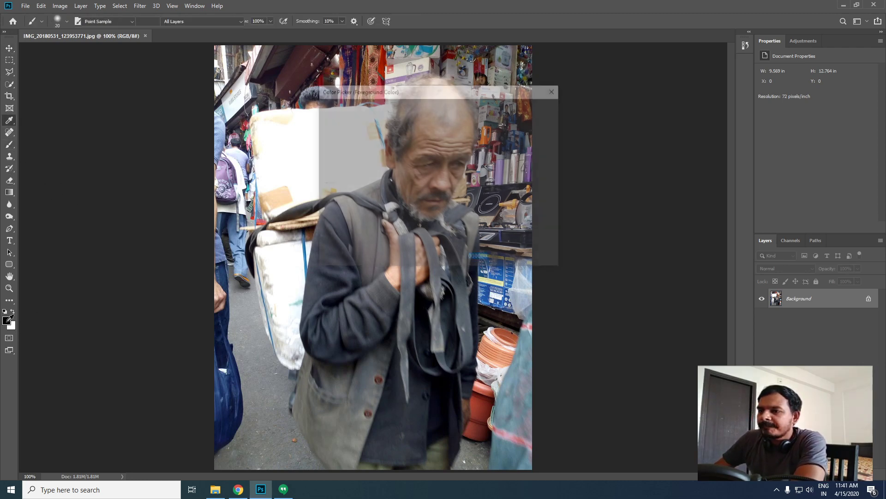
{"action": "left_click_drag", "start_coordinate": [433, 165], "coordinate": [435, 99]}
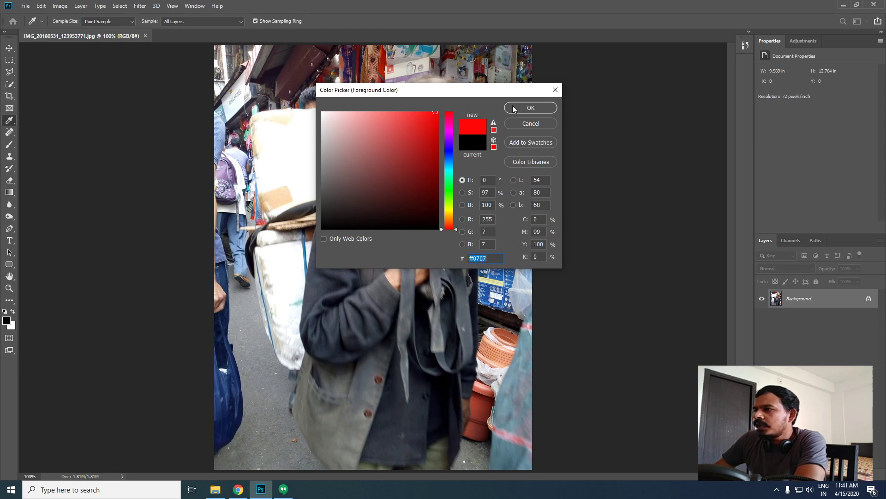
{"action": "left_click", "coordinate": [516, 108]}
{"action": "key", "text": "bracketleft"}
{"action": "key", "text": "bracketleft"}
{"action": "key", "text": "bracketleft"}
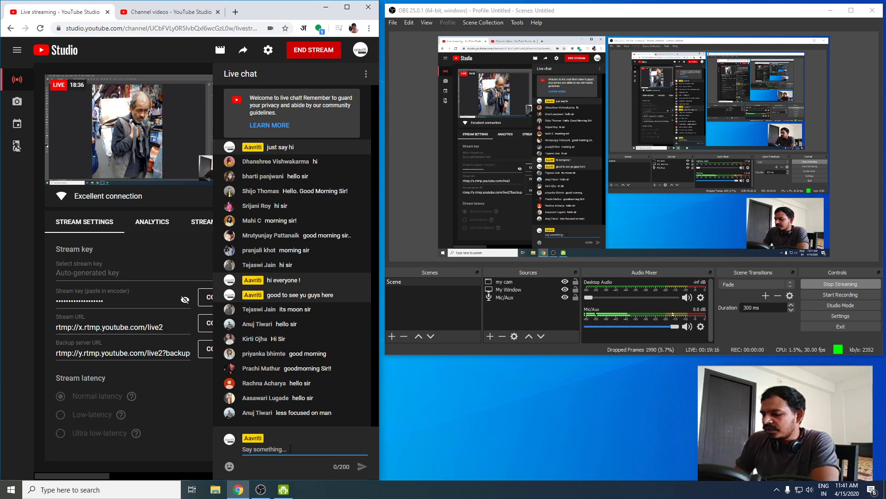
Step: Switch to the YouTube Studio stream and post "i hope you can see and hear me clearly" in the live chat
{"action": "type", "text": "i hope "}
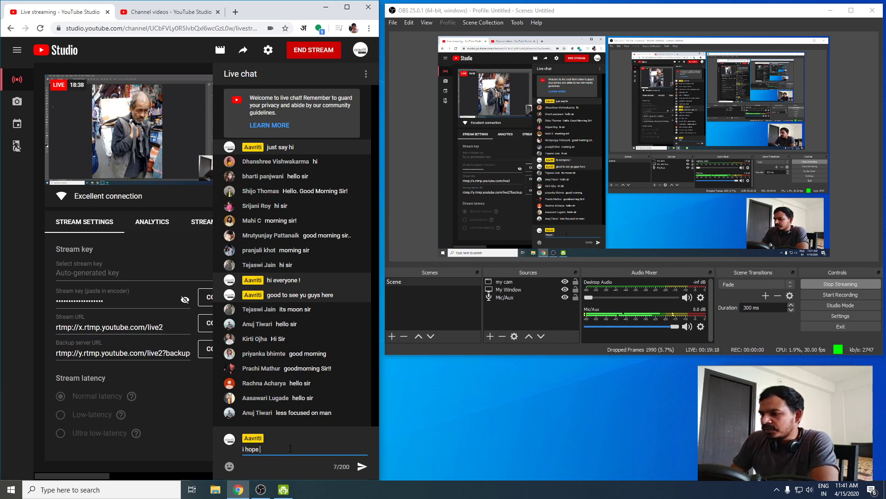
{"action": "type", "text": "you c"}
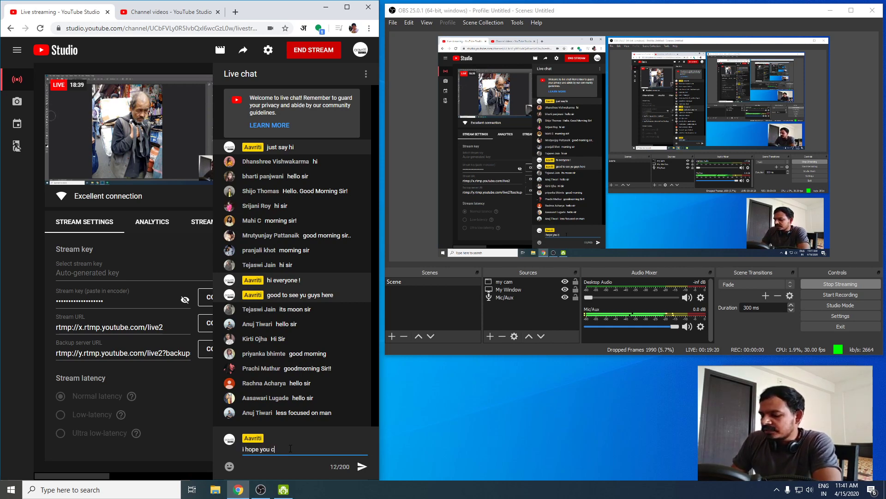
{"action": "type", "text": "an see and "}
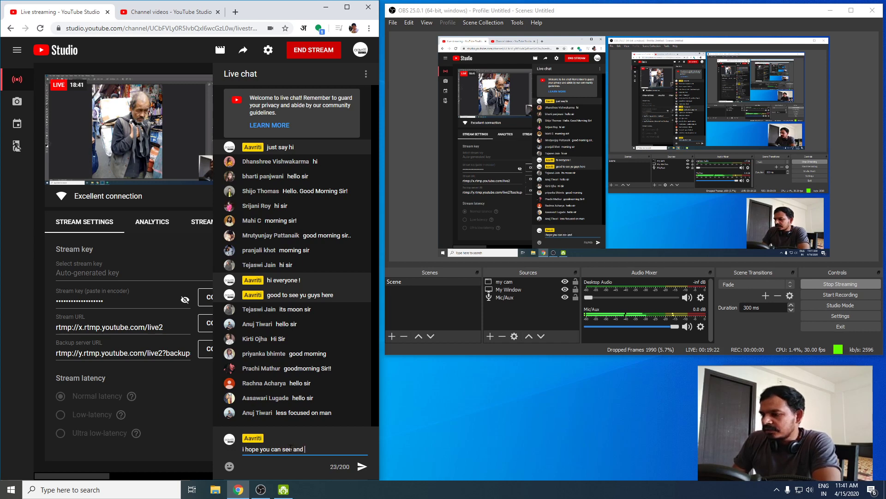
{"action": "type", "text": "hea"}
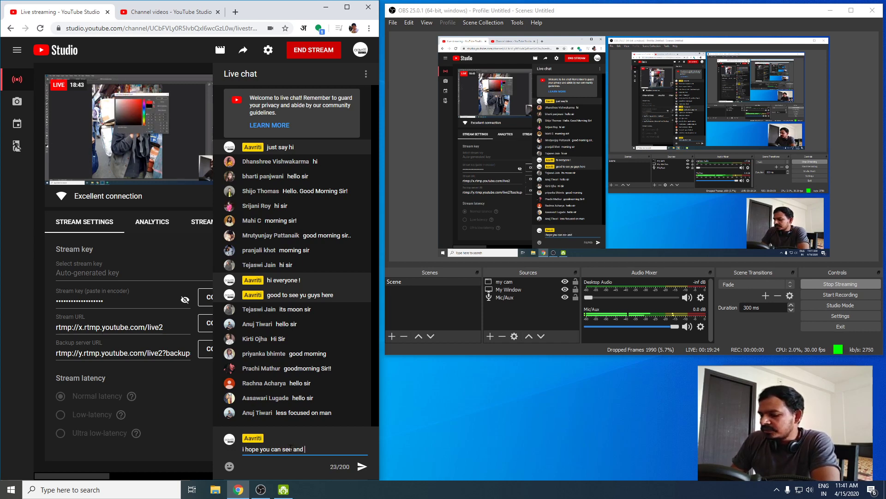
{"action": "type", "text": "r me clear"}
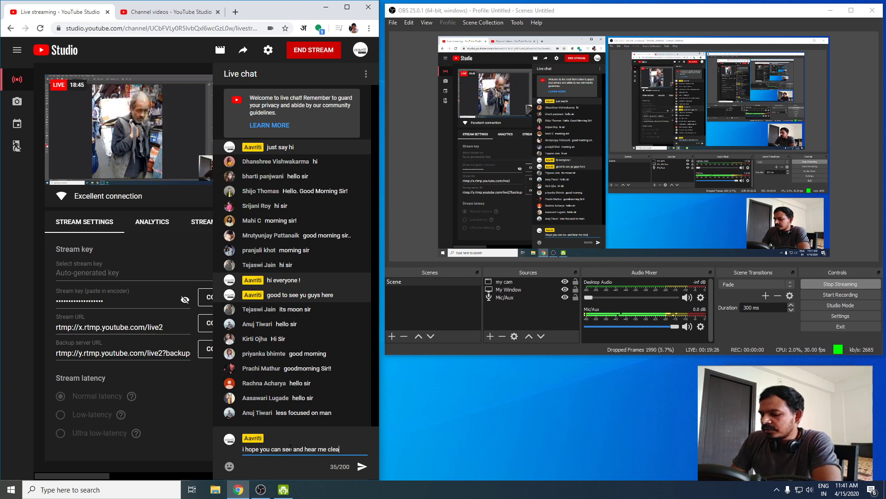
{"action": "type", "text": "ly"}
{"action": "key", "text": "Return"}
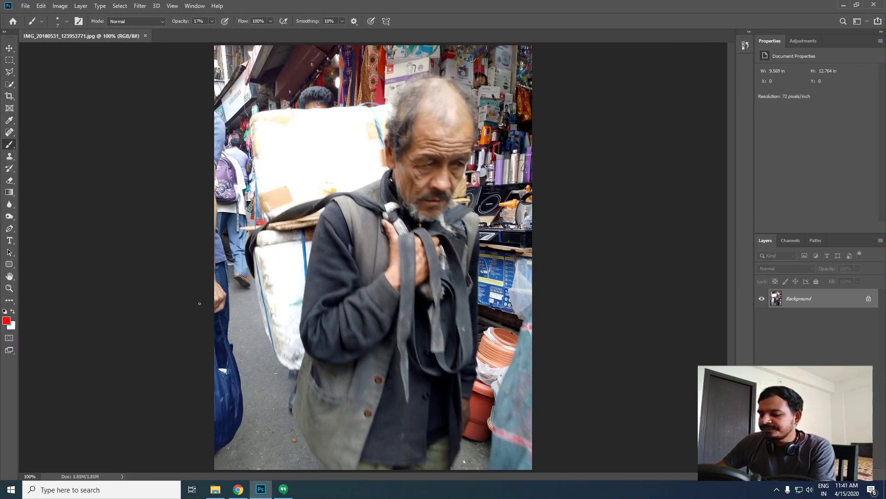
Step: Switch back to Photoshop and add a new empty layer above the street portrait's Background layer
{"action": "scroll", "coordinate": [199, 299], "scroll_direction": "up", "scroll_amount": 3}
{"action": "scroll", "coordinate": [201, 296], "scroll_direction": "up", "scroll_amount": 3}
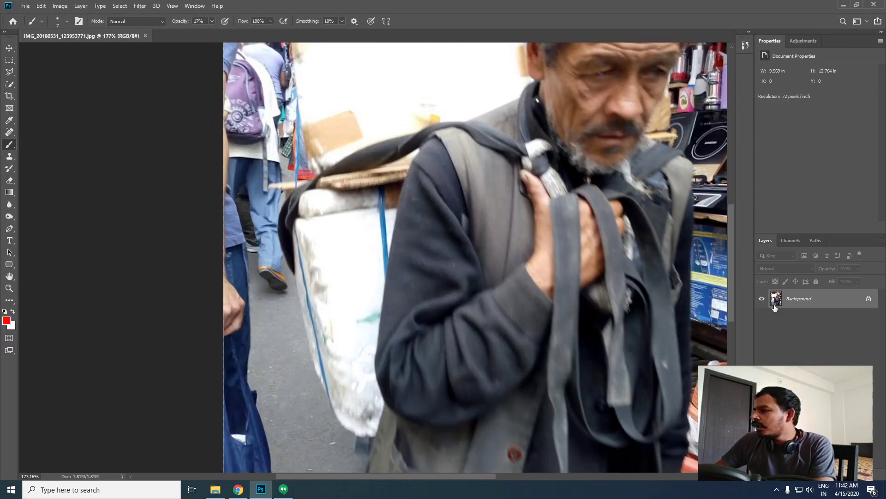
{"action": "left_click", "coordinate": [853, 477]}
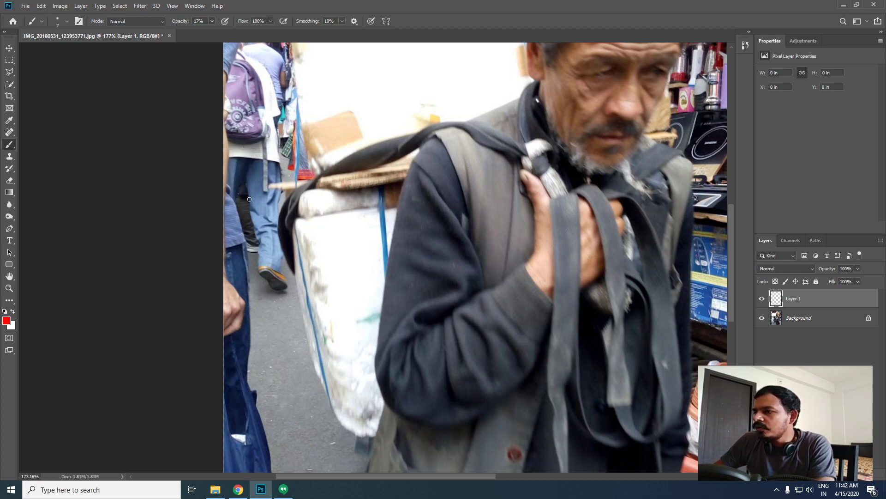
Step: Set the brush to 100% opacity and 100% hardness, and reduce its size to 5 px
{"action": "scroll", "coordinate": [262, 225], "scroll_direction": "up", "scroll_amount": 2}
{"action": "scroll", "coordinate": [261, 225], "scroll_direction": "up", "scroll_amount": 1}
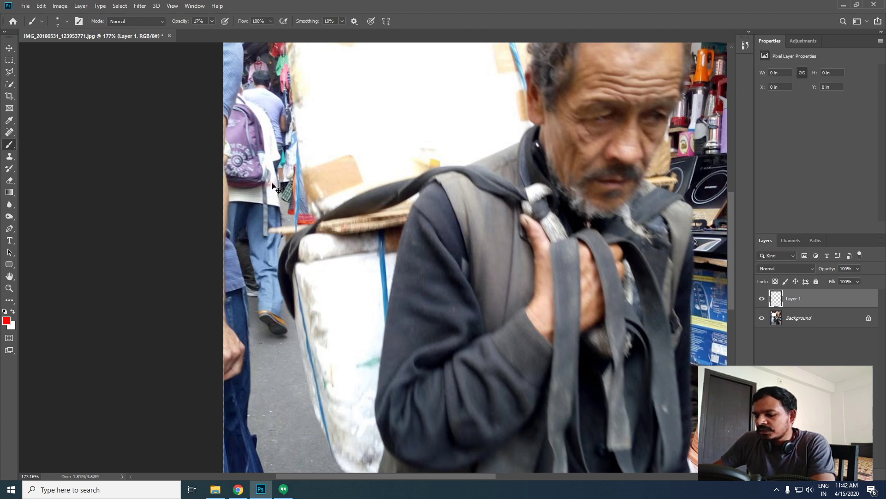
{"action": "left_click", "coordinate": [212, 21]}
{"action": "left_click_drag", "start_coordinate": [212, 31], "coordinate": [463, 31]}
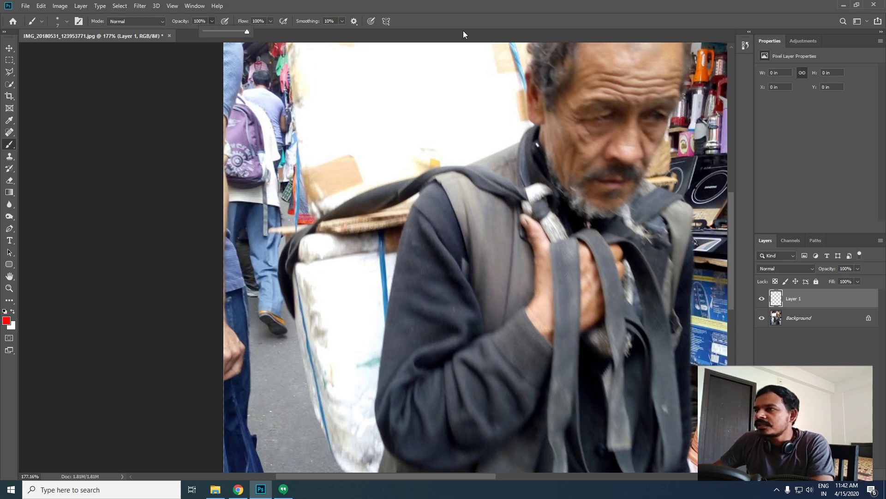
{"action": "right_click", "coordinate": [371, 275]}
{"action": "left_click_drag", "start_coordinate": [391, 273], "coordinate": [448, 272]}
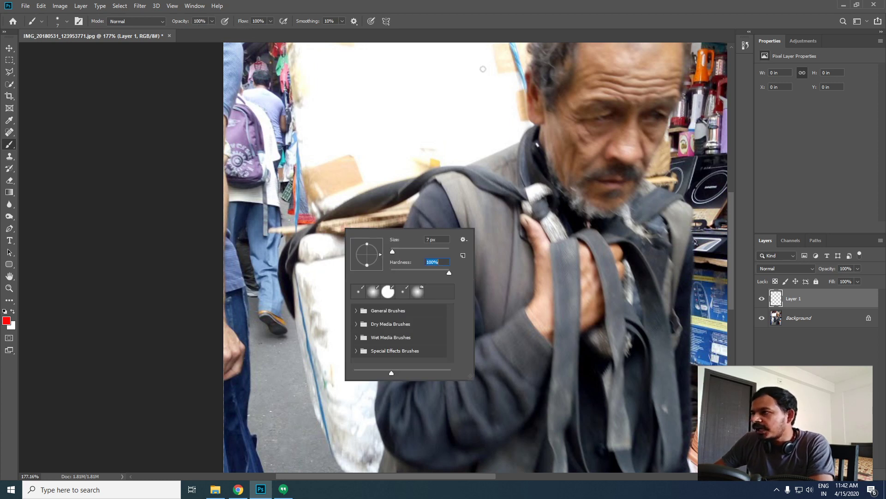
{"action": "left_click", "coordinate": [103, 119]}
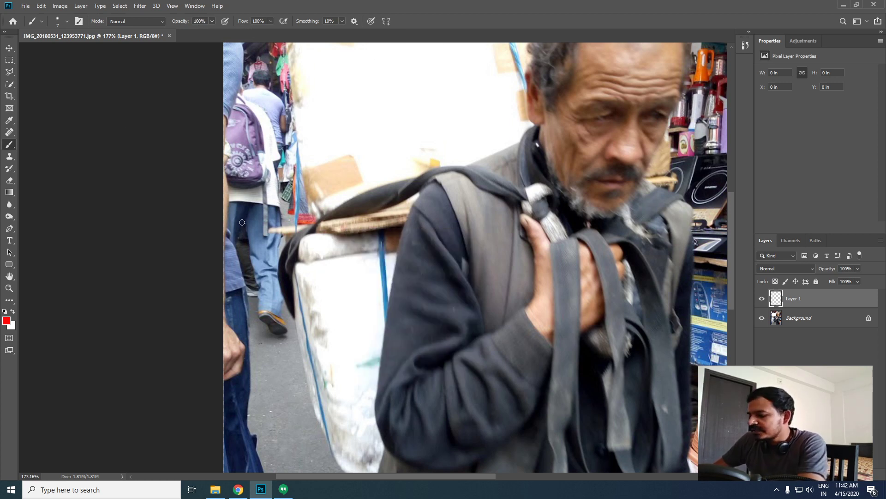
{"action": "key", "text": "bracketleft"}
{"action": "key", "text": "bracketleft"}
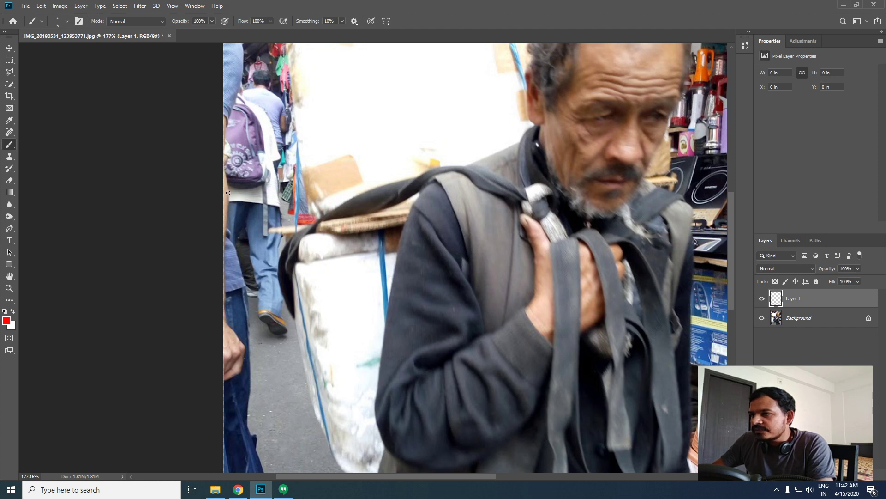
Step: Paint connected red lines at the background walker's waist and feet, and erase the lower line's part over the porter's coat
{"action": "mouse_move", "coordinate": [227, 193]}
{"action": "left_mouse_down"}
{"action": "mouse_move", "coordinate": [281, 193]}
{"action": "mouse_move", "coordinate": [254, 269]}
{"action": "mouse_move", "coordinate": [260, 328]}
{"action": "mouse_move", "coordinate": [241, 327]}
{"action": "mouse_move", "coordinate": [541, 348]}
{"action": "mouse_move", "coordinate": [543, 326]}
{"action": "left_mouse_up"}
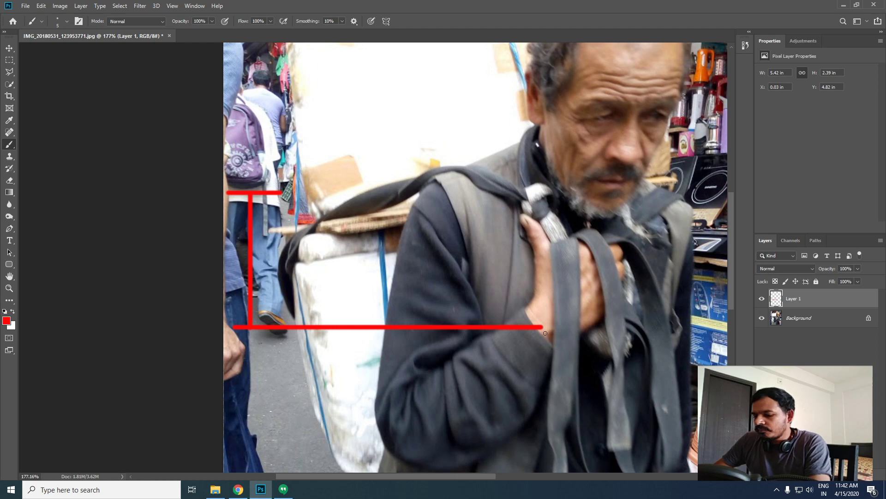
{"action": "key", "text": "e"}
{"action": "mouse_move", "coordinate": [544, 332]}
{"action": "left_mouse_down"}
{"action": "mouse_move", "coordinate": [439, 322]}
{"action": "mouse_move", "coordinate": [393, 334]}
{"action": "left_mouse_up"}
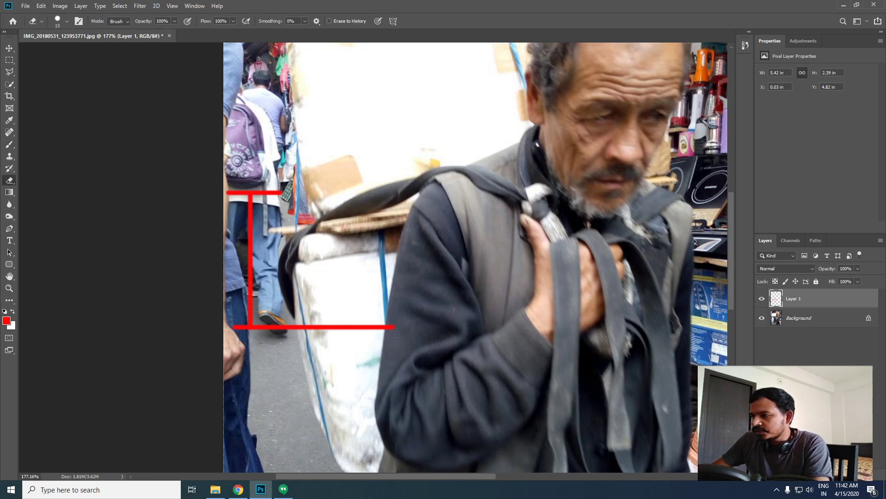
{"action": "scroll", "coordinate": [160, 326], "scroll_direction": "down", "scroll_amount": 5}
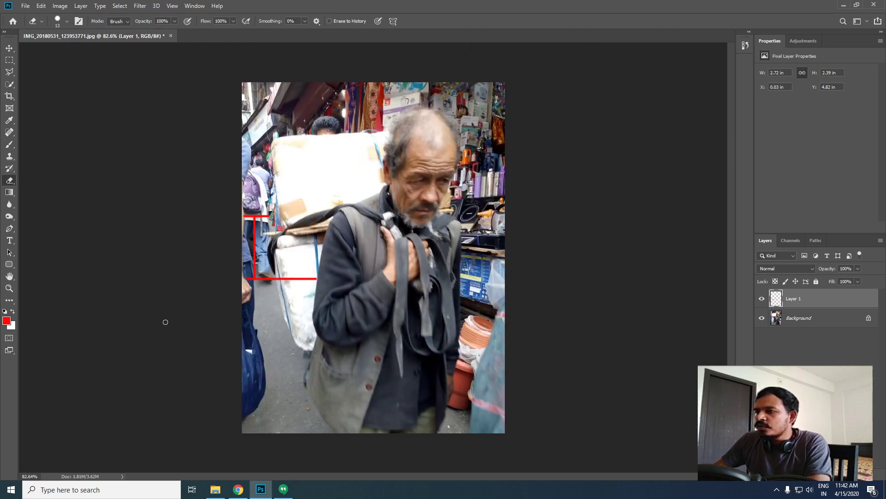
{"action": "scroll", "coordinate": [462, 328], "scroll_direction": "up", "scroll_amount": 1}
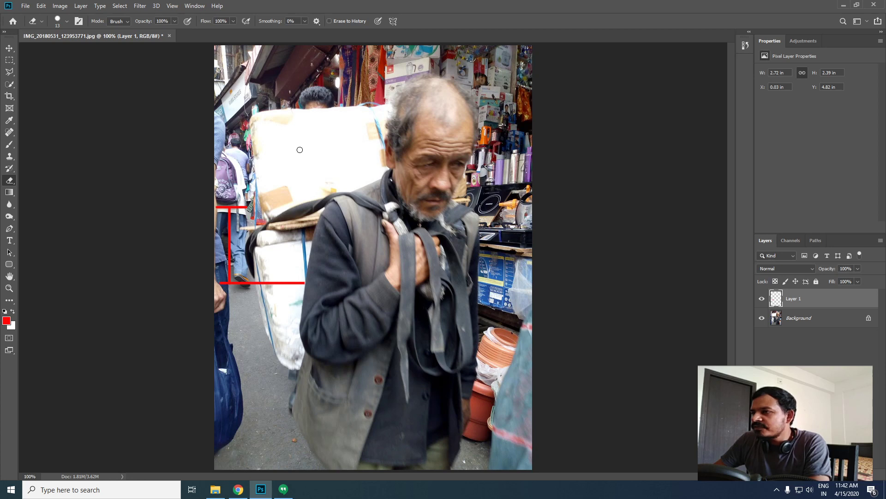
{"action": "key", "text": "b"}
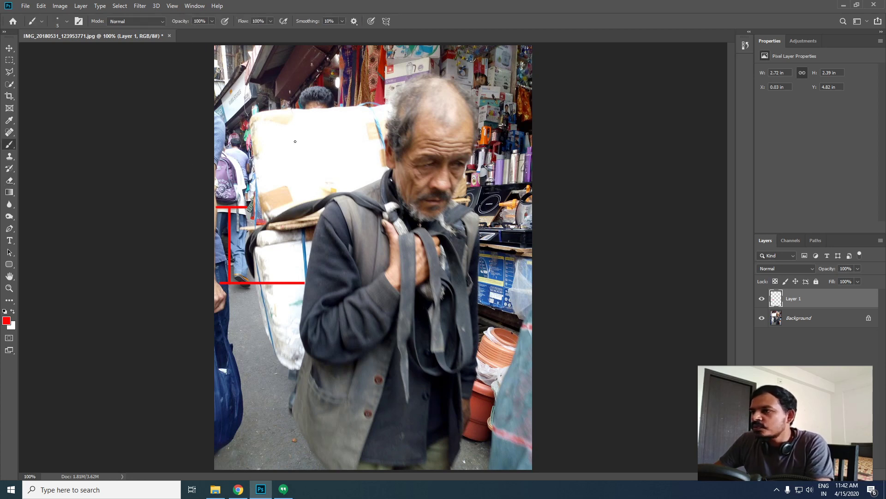
{"action": "left_click_drag", "start_coordinate": [265, 142], "coordinate": [385, 144]}
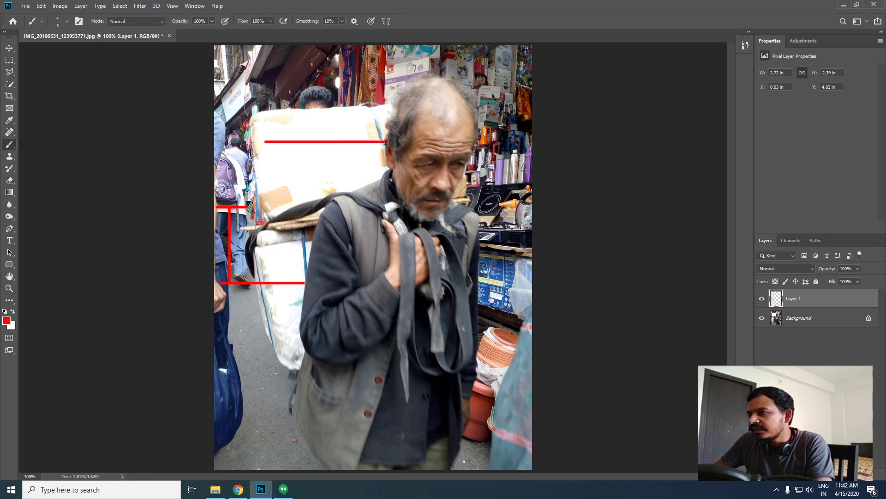
{"action": "key", "text": "ctrl+z"}
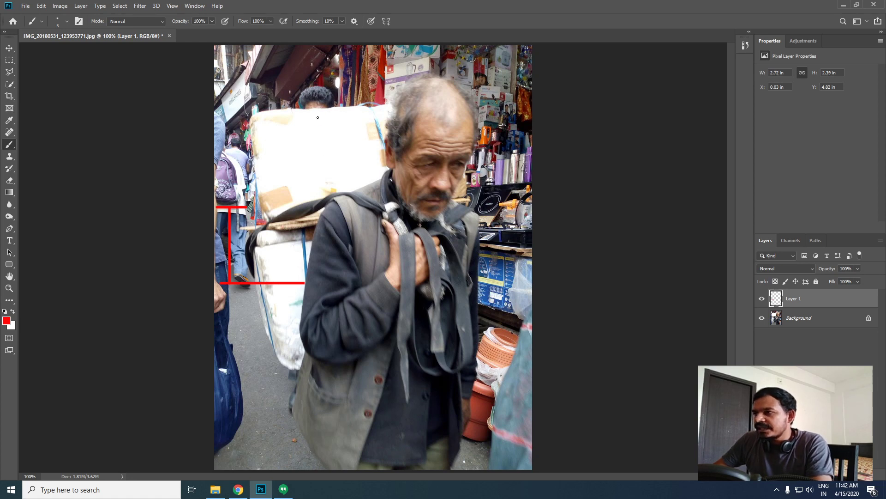
{"action": "left_click_drag", "start_coordinate": [317, 116], "coordinate": [317, 189]}
{"action": "key", "text": "z"}
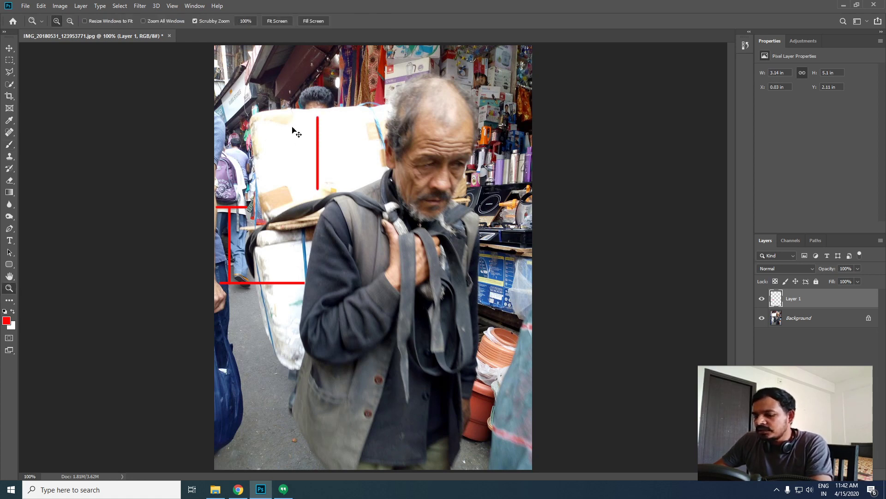
{"action": "key", "text": "ctrl+z"}
{"action": "key", "text": "b"}
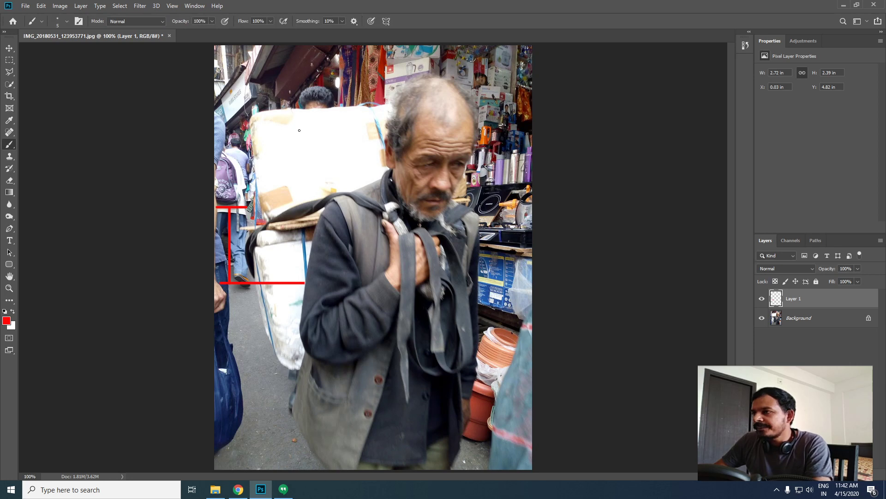
{"action": "left_click_drag", "start_coordinate": [299, 126], "coordinate": [299, 205]}
{"action": "key", "text": "ctrl+z"}
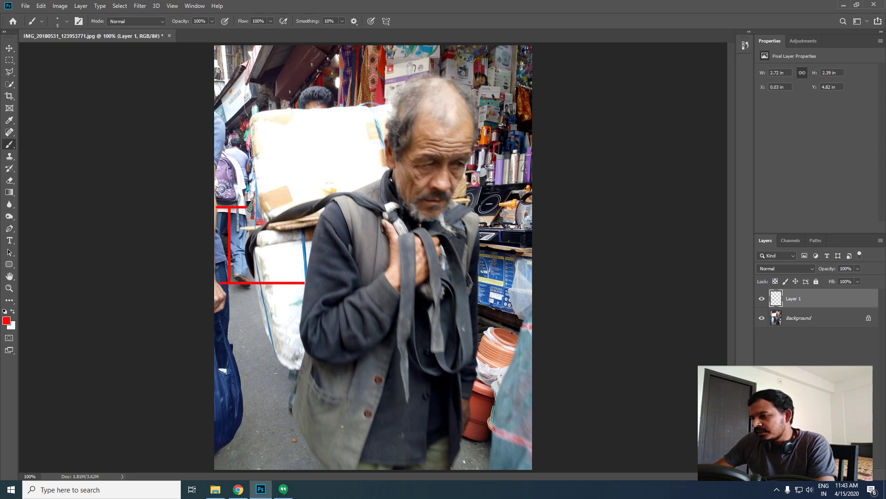
Step: Paint a red line across the porter's lower coat and a long vertical line from the walker's waist, and delete the annotation layer
{"action": "left_click_drag", "start_coordinate": [326, 420], "coordinate": [459, 428]}
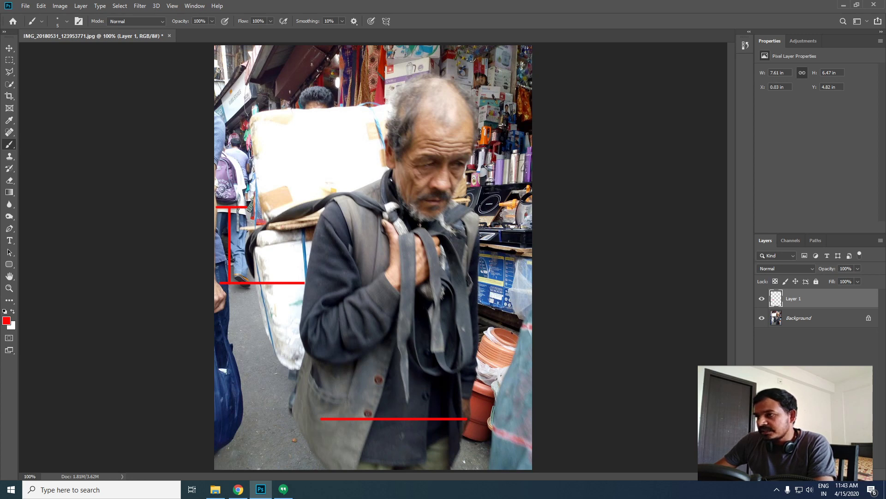
{"action": "left_click_drag", "start_coordinate": [242, 208], "coordinate": [242, 420]}
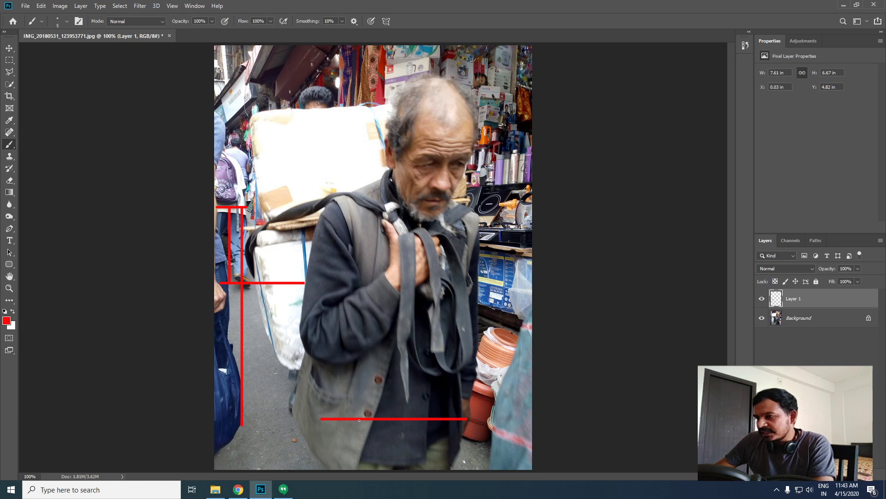
{"action": "left_click", "coordinate": [320, 420], "text": "shift"}
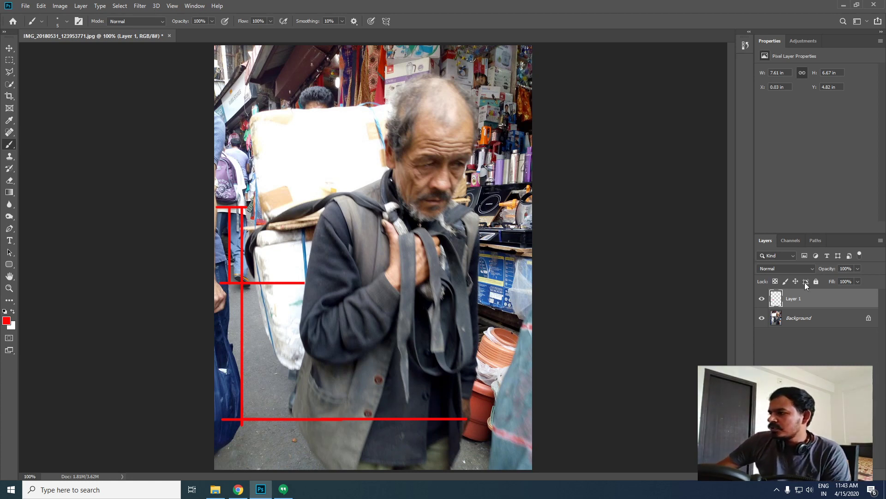
{"action": "left_click", "coordinate": [762, 299]}
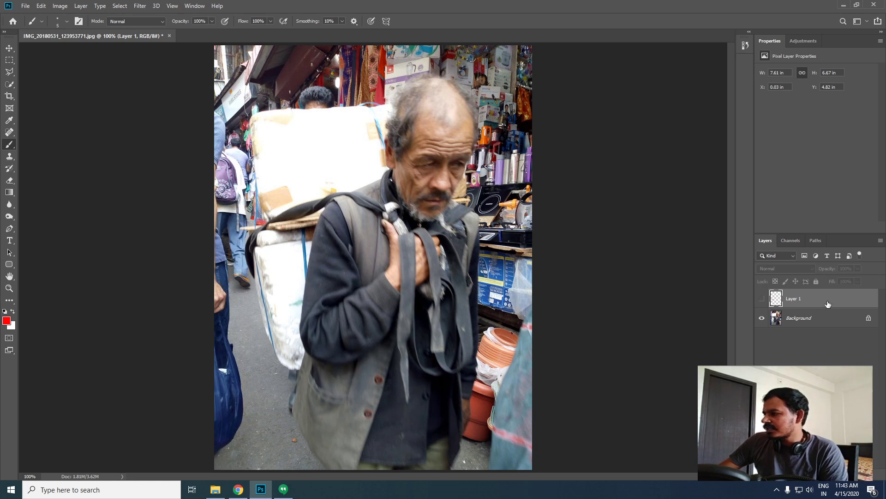
{"action": "key", "text": "Delete"}
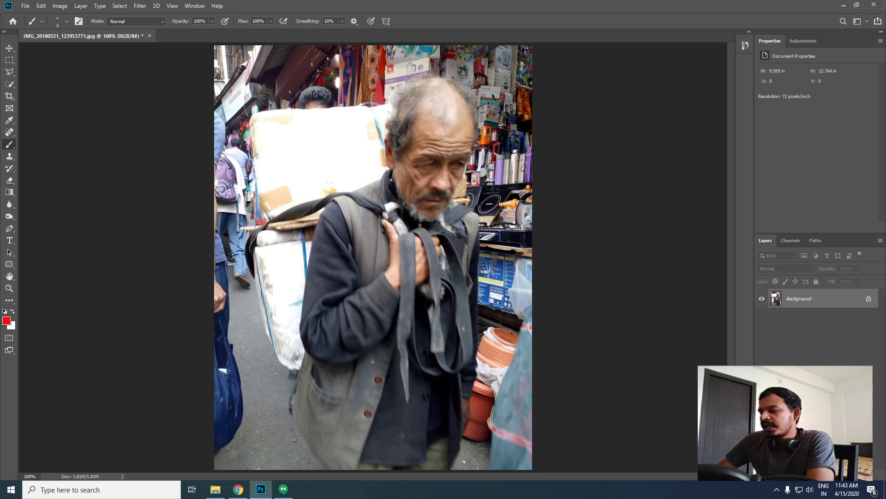
{"action": "scroll", "coordinate": [411, 323], "scroll_direction": "down", "scroll_amount": 2}
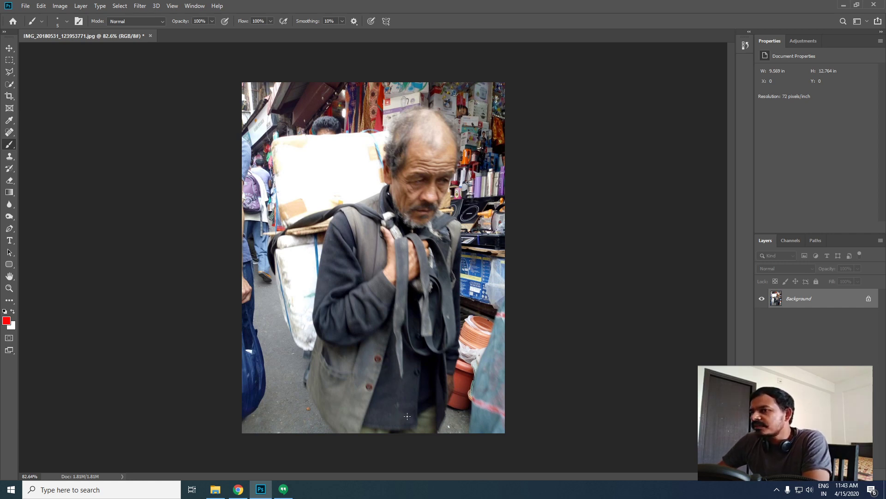
{"action": "left_click", "coordinate": [9, 95]}
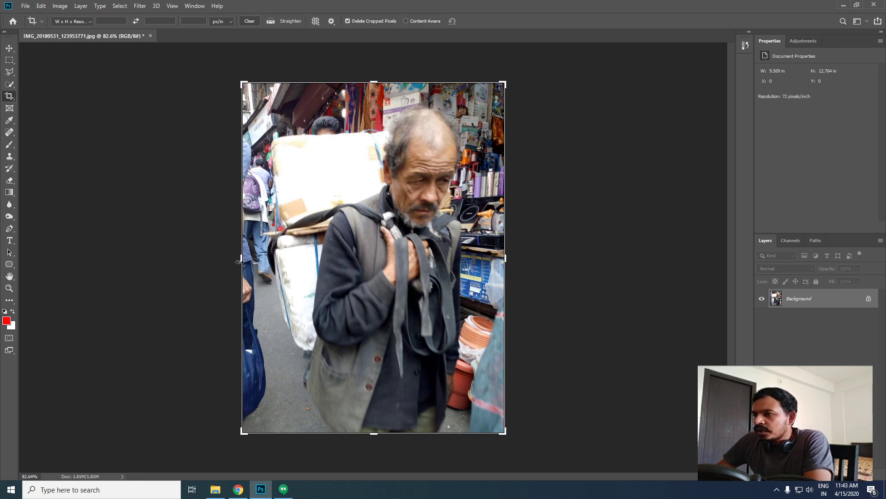
{"action": "mouse_move", "coordinate": [239, 256]}
{"action": "left_mouse_down"}
{"action": "mouse_move", "coordinate": [255, 255]}
{"action": "mouse_move", "coordinate": [254, 264]}
{"action": "left_mouse_up"}
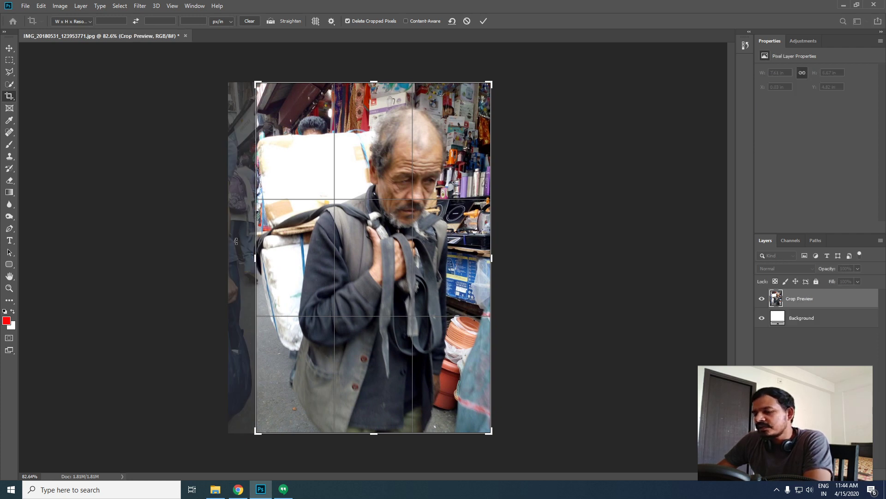
{"action": "key", "text": "Return"}
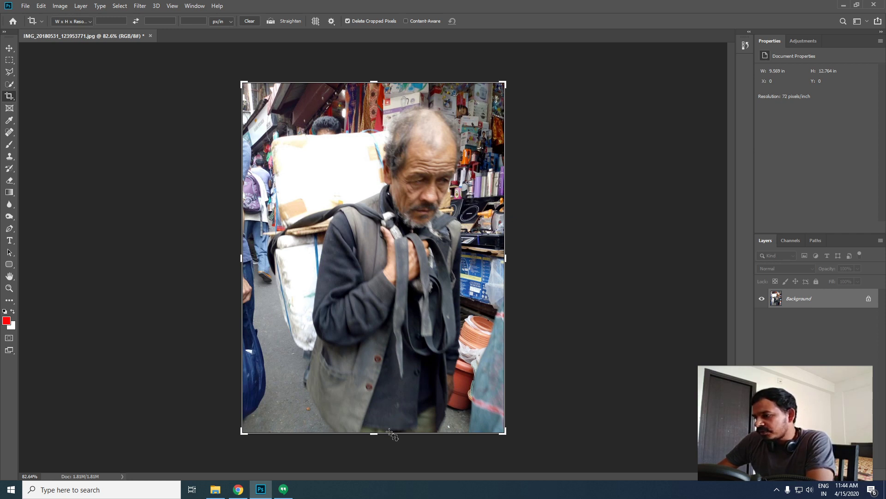
{"action": "key", "text": "Escape"}
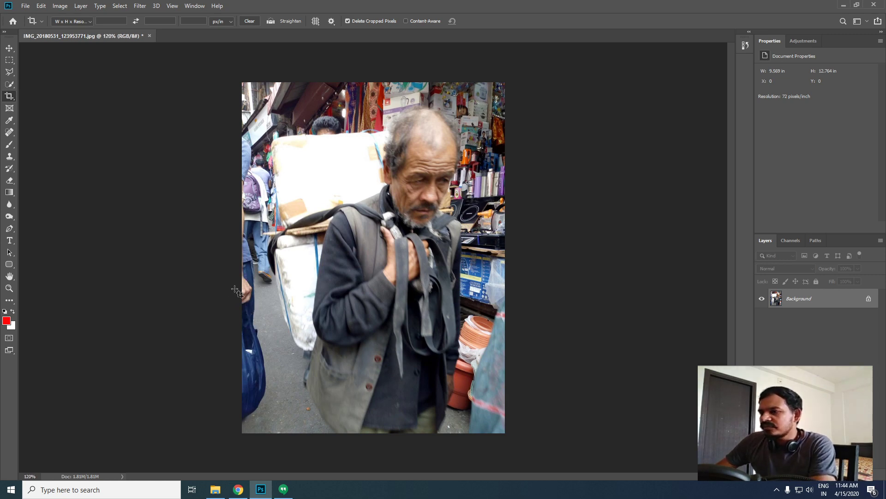
Step: Convert the locked Background into the regular layer Layer 0 and duplicate it
{"action": "scroll", "coordinate": [240, 302], "scroll_direction": "up", "scroll_amount": 5}
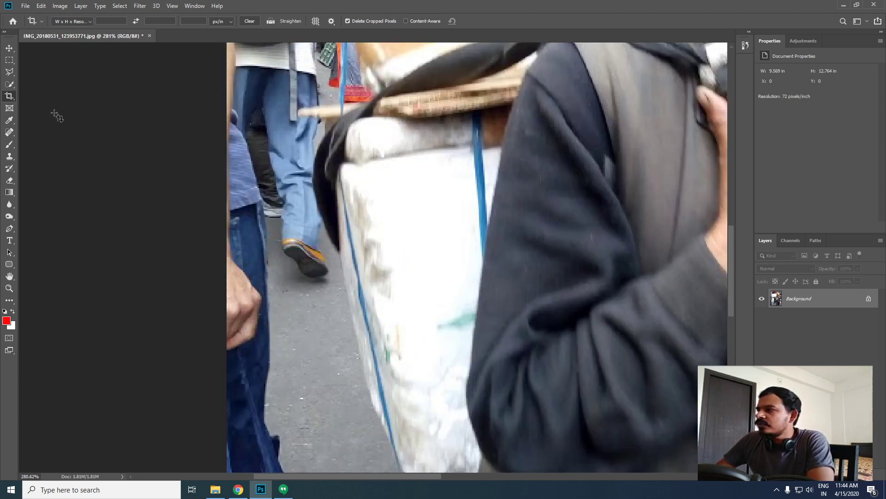
{"action": "double_click", "coordinate": [801, 298]}
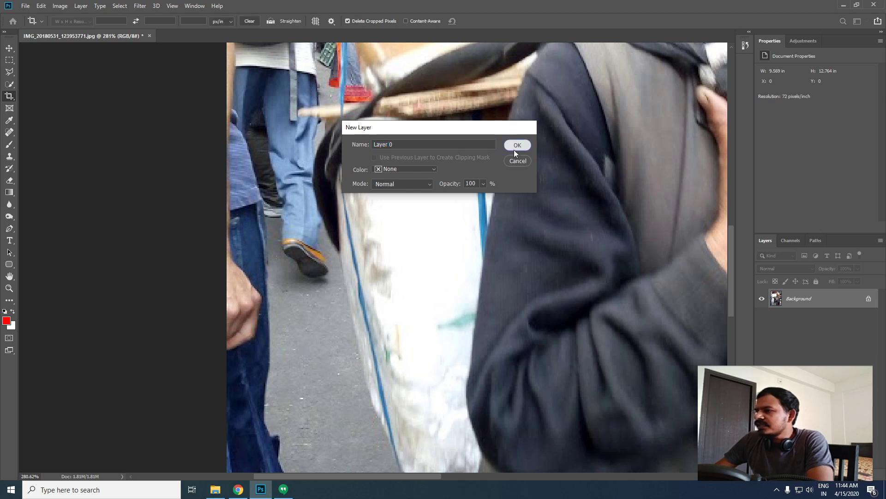
{"action": "left_click", "coordinate": [515, 146]}
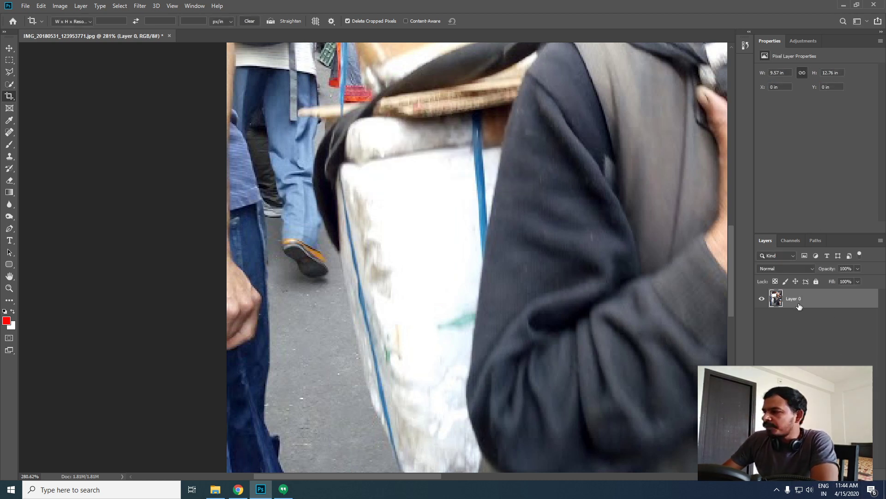
{"action": "key", "text": "ctrl+j"}
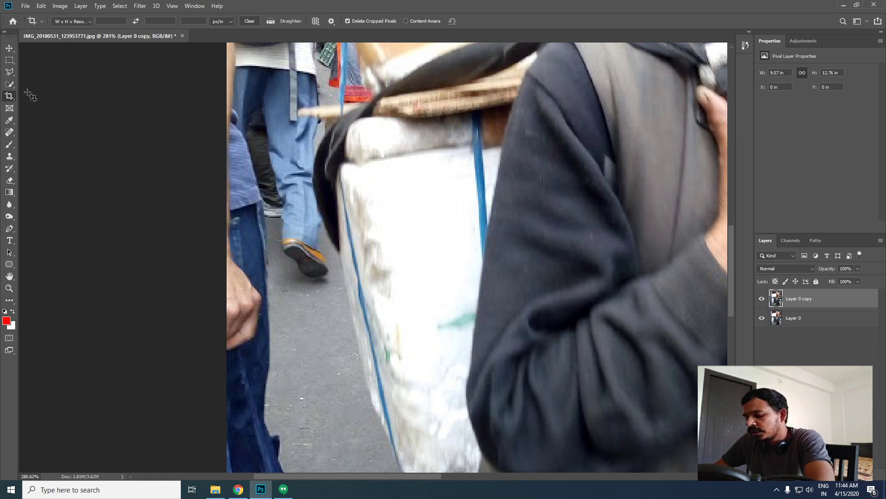
Step: Select the passer-by's hand at the photo's left edge with a Polygonal Lasso outline on the duplicate layer
{"action": "key", "text": "l"}
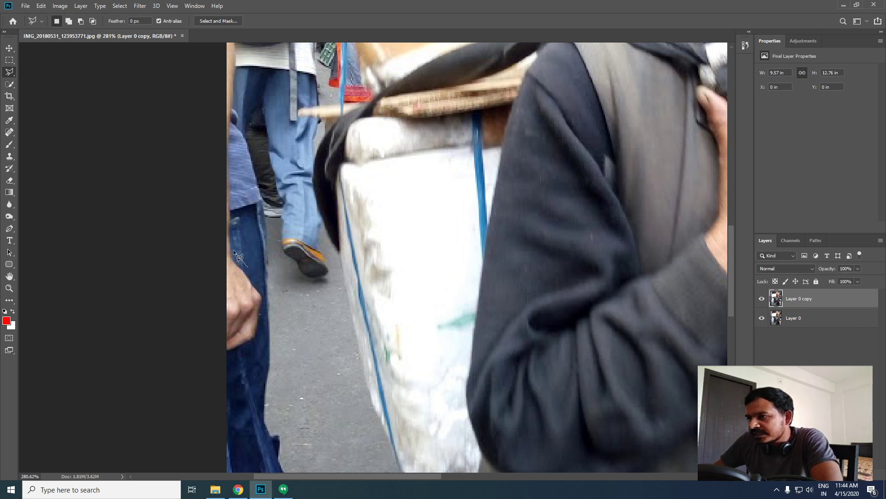
{"action": "left_click", "coordinate": [209, 350]}
{"action": "left_click", "coordinate": [233, 361]}
{"action": "left_click", "coordinate": [258, 338]}
{"action": "left_click", "coordinate": [263, 320]}
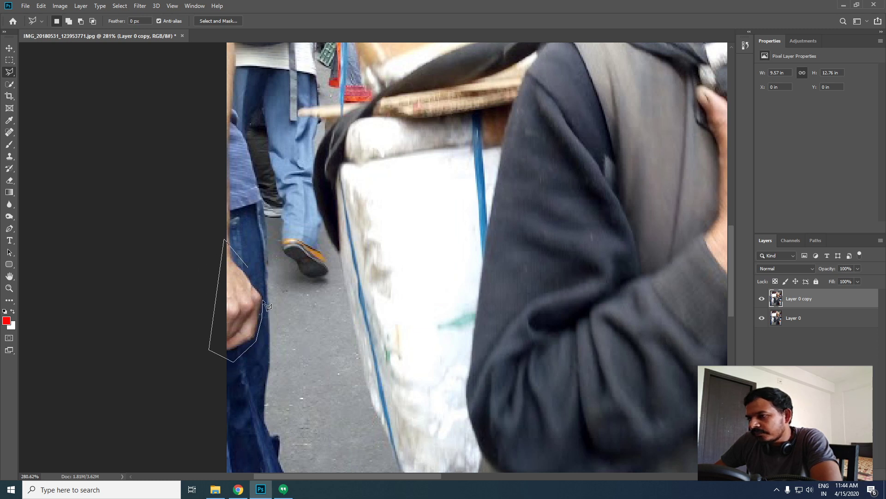
{"action": "left_click", "coordinate": [264, 303]}
{"action": "left_click", "coordinate": [261, 288]}
{"action": "double_click", "coordinate": [253, 274]}
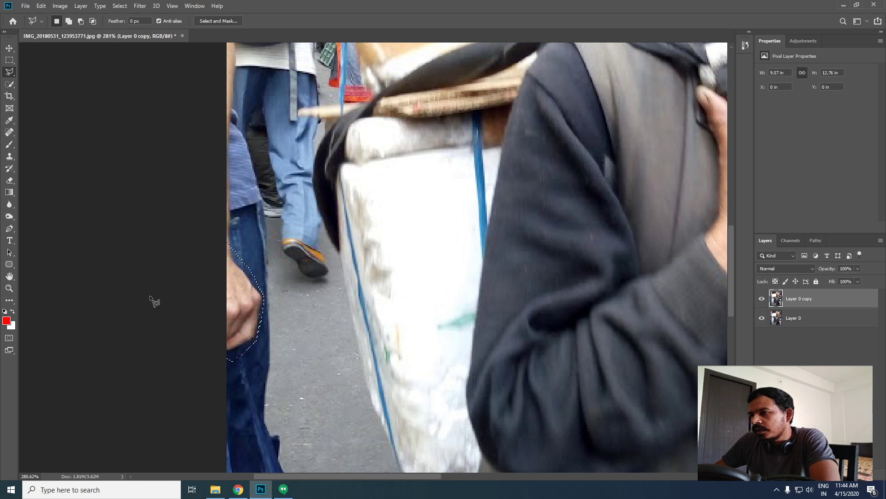
Step: Replace the selected hand with a Content-Aware fill at 100% opacity in Normal mode with Color Adaptation, and clear the selection
{"action": "key", "text": "i"}
{"action": "key", "text": "shift+F5"}
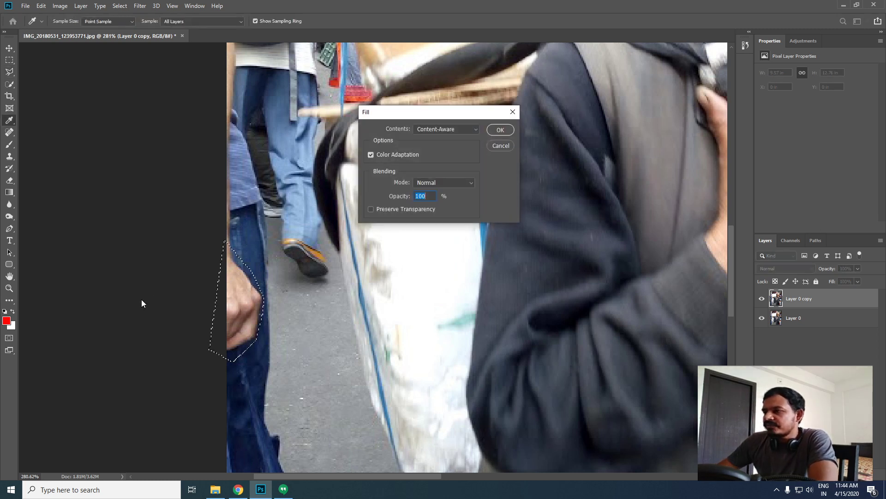
{"action": "left_click", "coordinate": [500, 130]}
{"action": "key", "text": "l"}
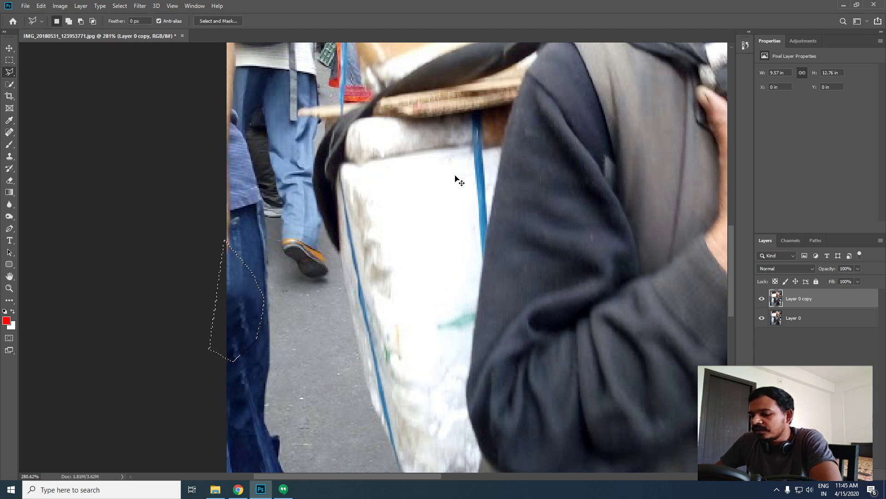
Step: Examine the retouched hand area and the remaining passers-by along the photo's left edge, both up close and in the whole picture
{"action": "scroll", "coordinate": [181, 279], "scroll_direction": "down", "scroll_amount": 5}
{"action": "scroll", "coordinate": [182, 279], "scroll_direction": "down", "scroll_amount": 2}
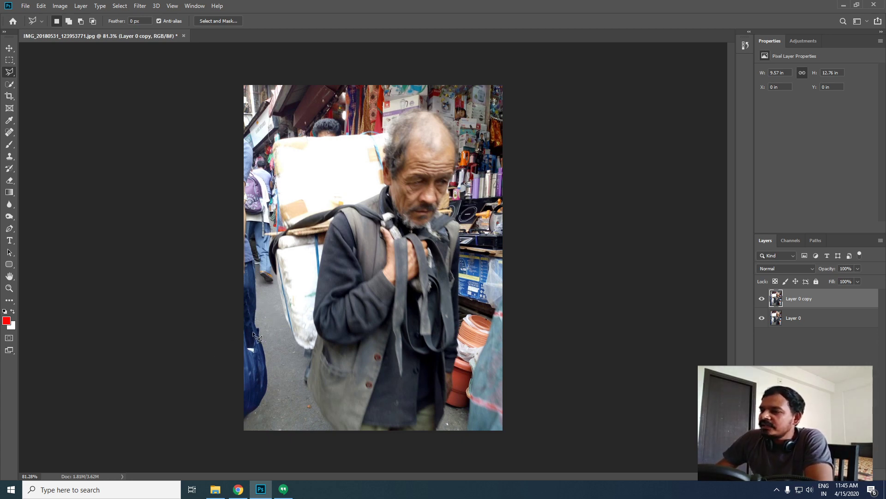
{"action": "scroll", "coordinate": [252, 344], "scroll_direction": "down", "scroll_amount": 3}
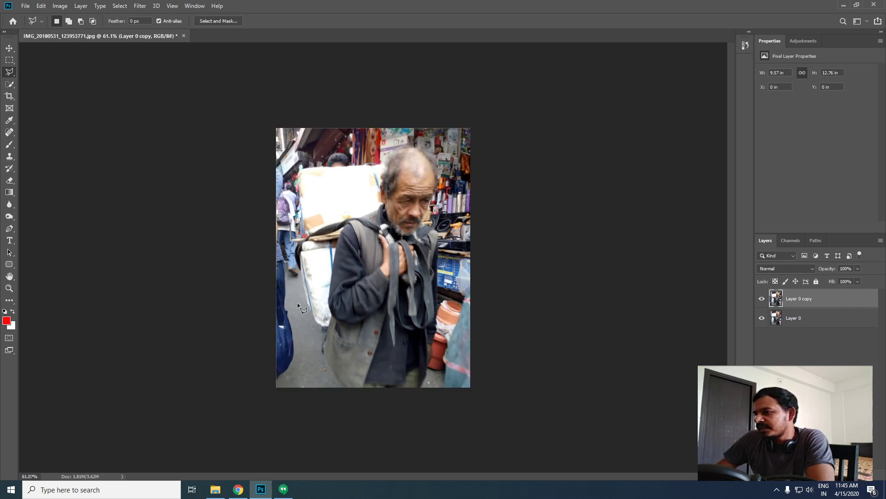
{"action": "scroll", "coordinate": [306, 290], "scroll_direction": "up", "scroll_amount": 2}
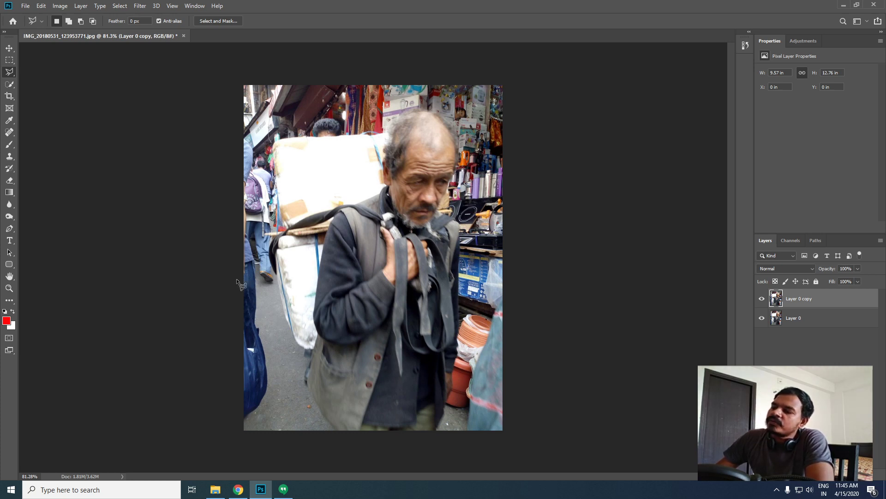
{"action": "scroll", "coordinate": [297, 130], "scroll_direction": "up", "scroll_amount": 3}
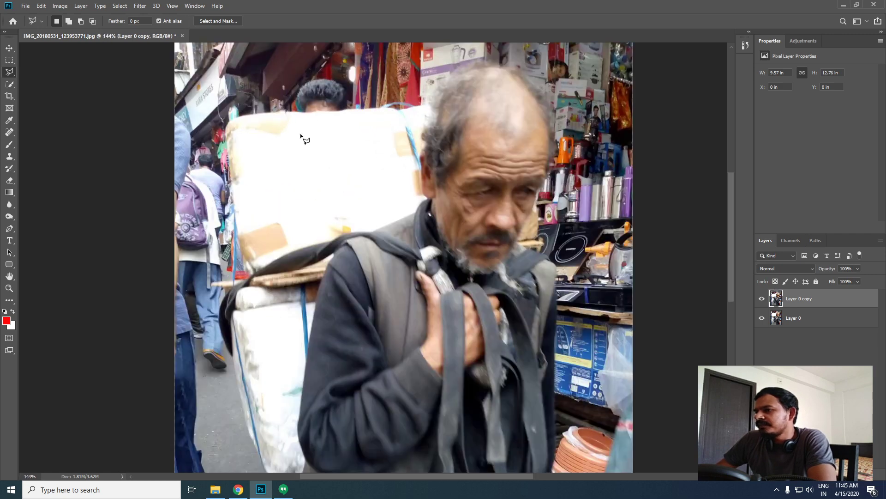
{"action": "scroll", "coordinate": [302, 138], "scroll_direction": "down", "scroll_amount": 2}
{"action": "scroll", "coordinate": [185, 336], "scroll_direction": "up", "scroll_amount": 2}
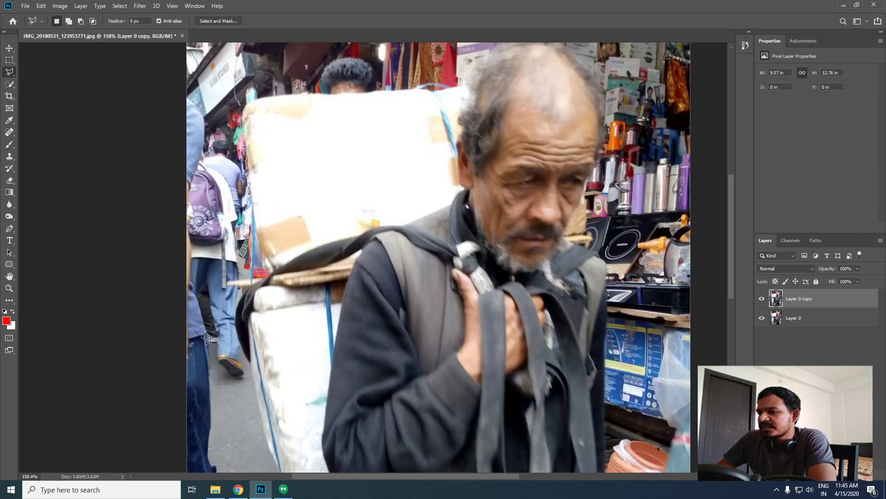
{"action": "scroll", "coordinate": [231, 350], "scroll_direction": "down", "scroll_amount": 2}
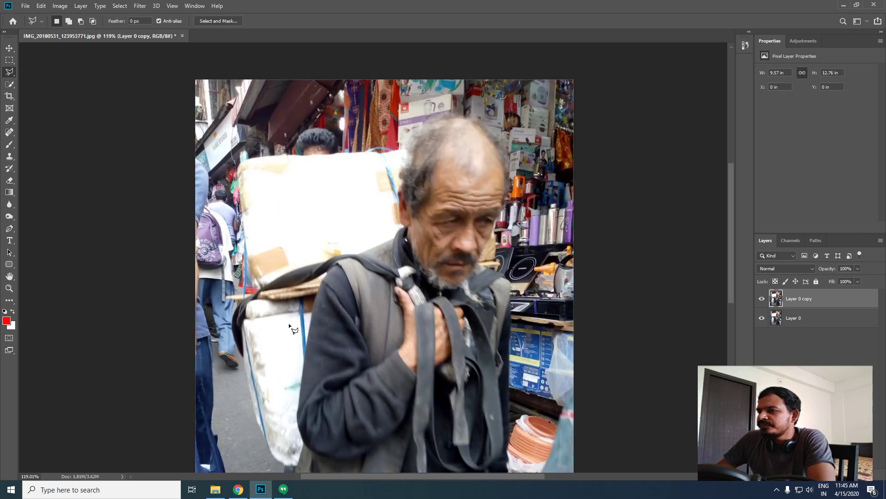
{"action": "scroll", "coordinate": [199, 277], "scroll_direction": "up", "scroll_amount": 3}
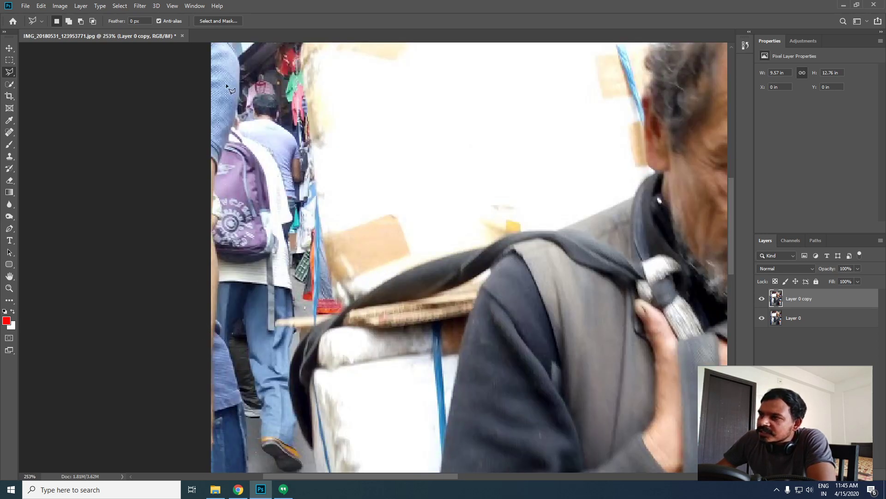
{"action": "scroll", "coordinate": [231, 117], "scroll_direction": "down", "scroll_amount": 2}
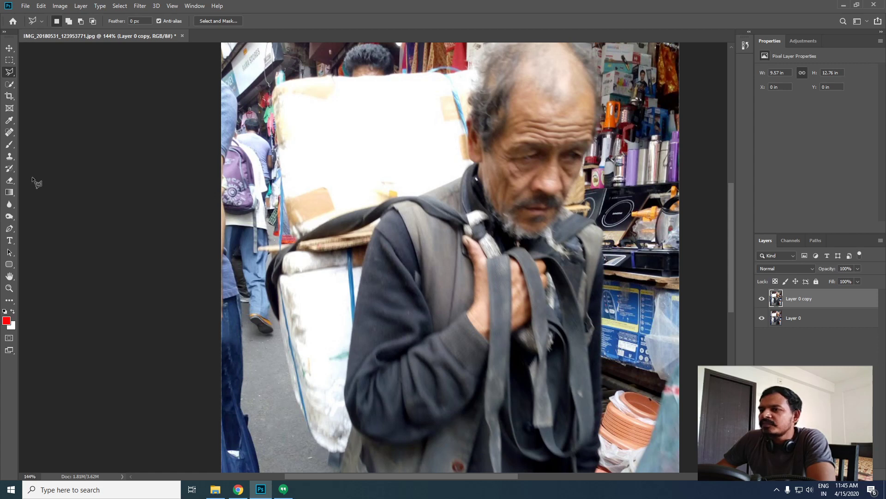
Step: Crop a thin strip off the photo's left edge, reducing the image width to about 9.46 in
{"action": "left_click", "coordinate": [9, 95]}
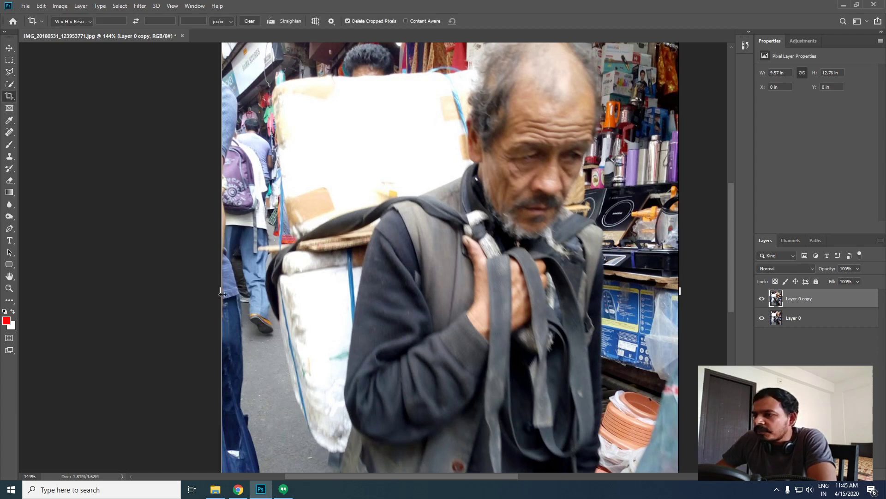
{"action": "left_click_drag", "start_coordinate": [221, 293], "coordinate": [222, 293]}
{"action": "key", "text": "Return"}
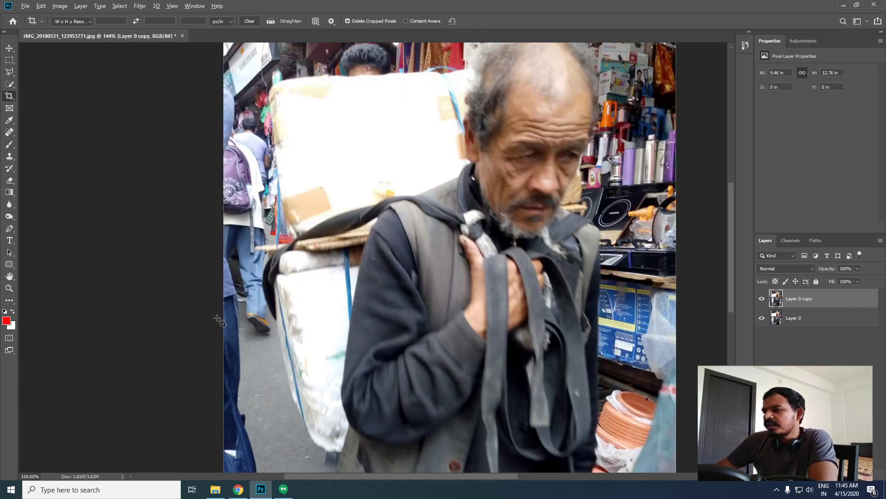
{"action": "scroll", "coordinate": [217, 317], "scroll_direction": "down", "scroll_amount": 3}
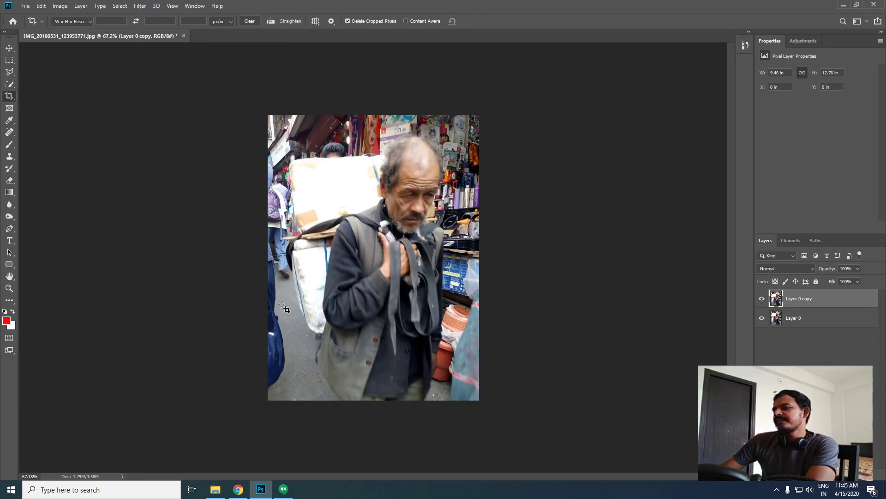
{"action": "scroll", "coordinate": [332, 212], "scroll_direction": "up", "scroll_amount": 3}
{"action": "scroll", "coordinate": [356, 204], "scroll_direction": "down", "scroll_amount": 1}
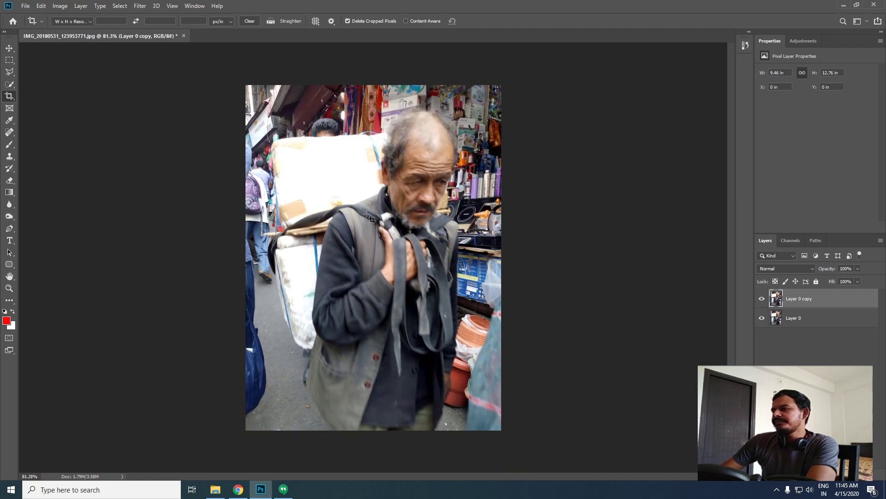
Step: Outline the head showing above the porter's white package with the freehand Lasso tool, adding the missed part to the selection
{"action": "scroll", "coordinate": [325, 122], "scroll_direction": "up", "scroll_amount": 4}
{"action": "left_click_drag", "start_coordinate": [324, 117], "coordinate": [325, 341]}
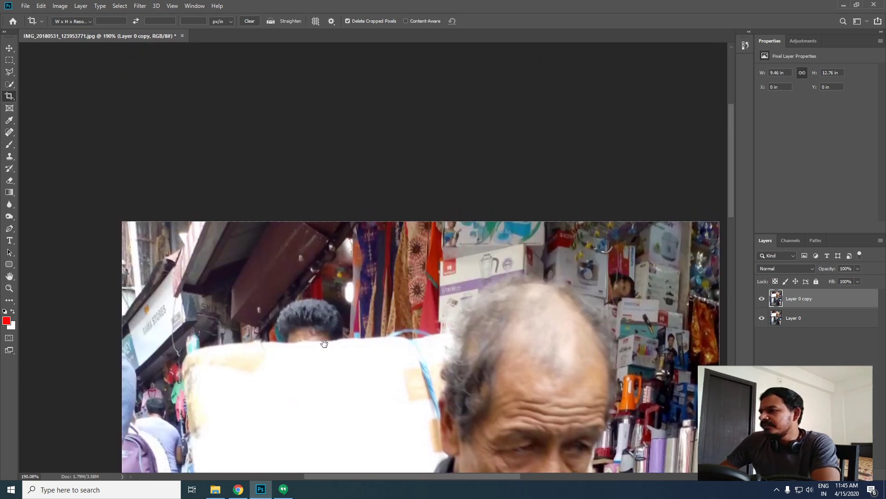
{"action": "scroll", "coordinate": [363, 342], "scroll_direction": "up", "scroll_amount": 3}
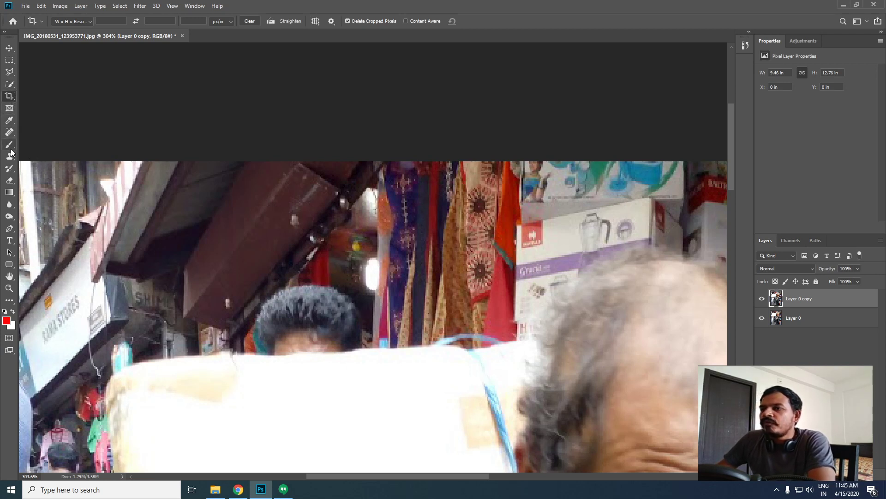
{"action": "key", "text": "l"}
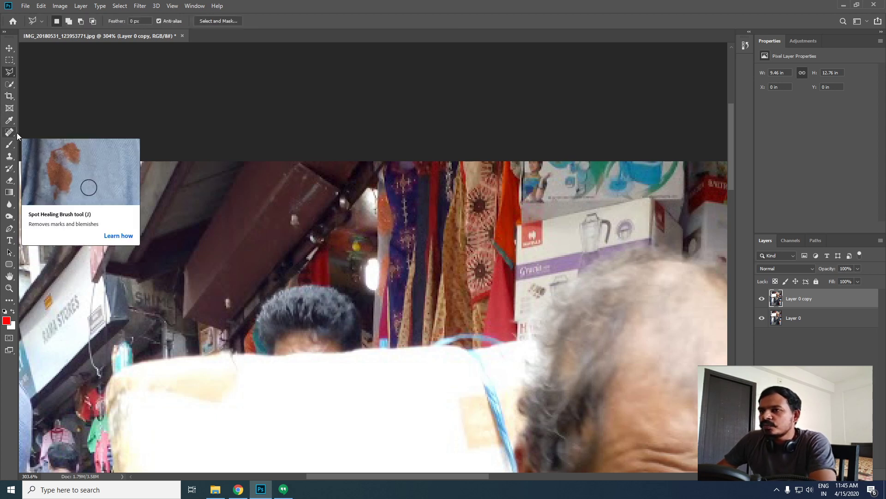
{"action": "right_click", "coordinate": [9, 71]}
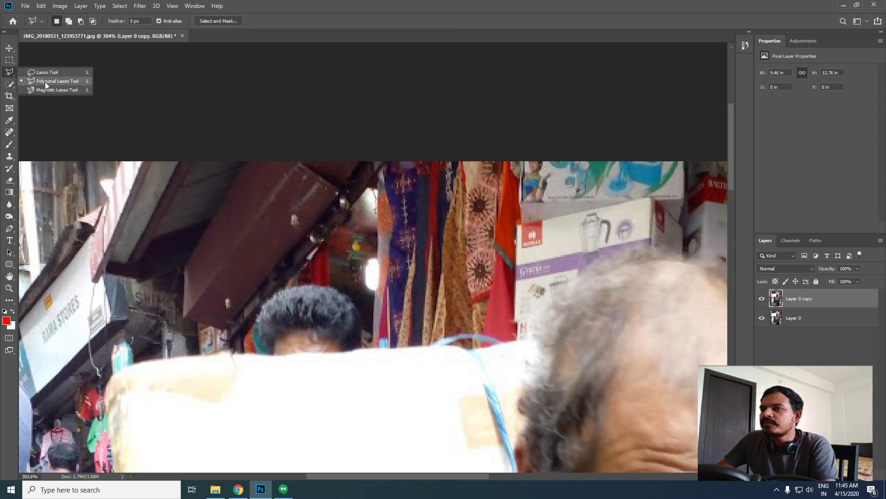
{"action": "left_click", "coordinate": [45, 73]}
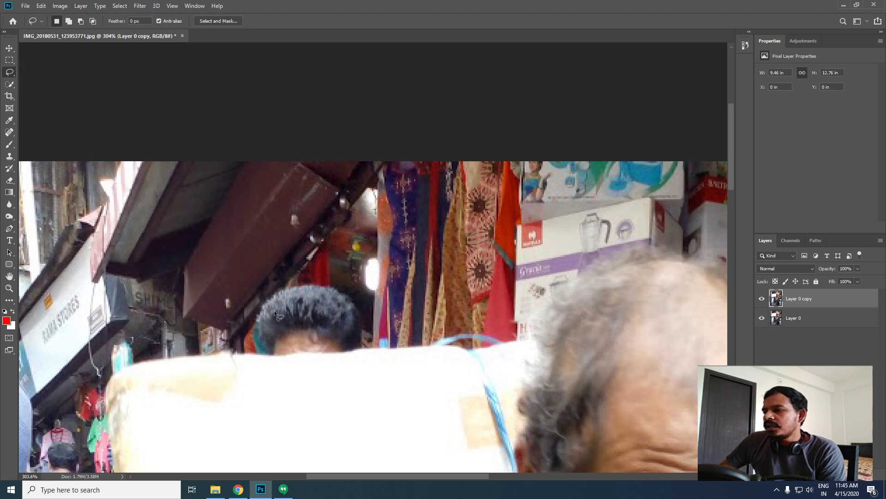
{"action": "left_click_drag", "start_coordinate": [257, 316], "coordinate": [251, 326]}
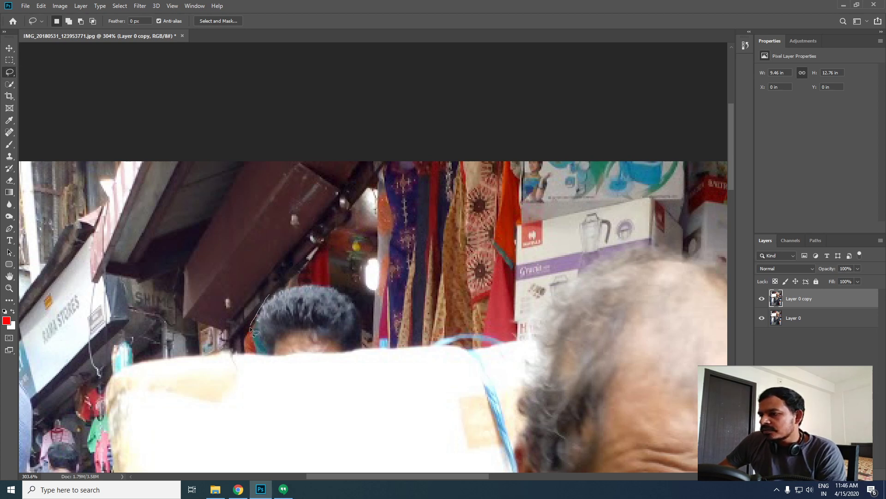
{"action": "mouse_move", "coordinate": [261, 356]}
{"action": "left_mouse_down"}
{"action": "mouse_move", "coordinate": [354, 353]}
{"action": "mouse_move", "coordinate": [367, 348]}
{"action": "mouse_move", "coordinate": [369, 331]}
{"action": "mouse_move", "coordinate": [358, 293]}
{"action": "mouse_move", "coordinate": [338, 277]}
{"action": "mouse_move", "coordinate": [269, 294]}
{"action": "left_mouse_up"}
{"action": "mouse_move", "coordinate": [318, 280]}
{"action": "left_mouse_down", "text": "shift"}
{"action": "mouse_move", "coordinate": [291, 281]}
{"action": "mouse_move", "coordinate": [250, 327]}
{"action": "mouse_move", "coordinate": [323, 312]}
{"action": "mouse_move", "coordinate": [322, 283]}
{"action": "mouse_move", "coordinate": [329, 319]}
{"action": "left_mouse_up", "text": "shift"}
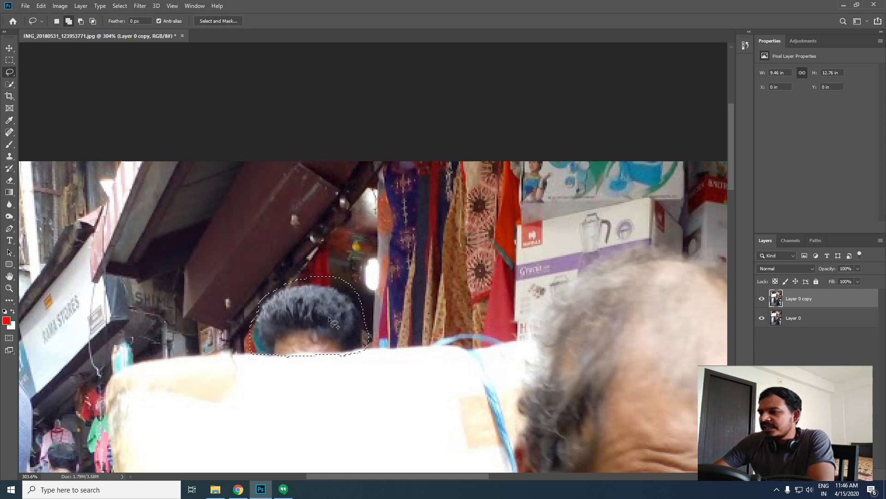
Step: Remove the selected head above the package with a Content-Aware fill and clear the selection
{"action": "key", "text": "shift+BackSpace"}
{"action": "left_click", "coordinate": [495, 130]}
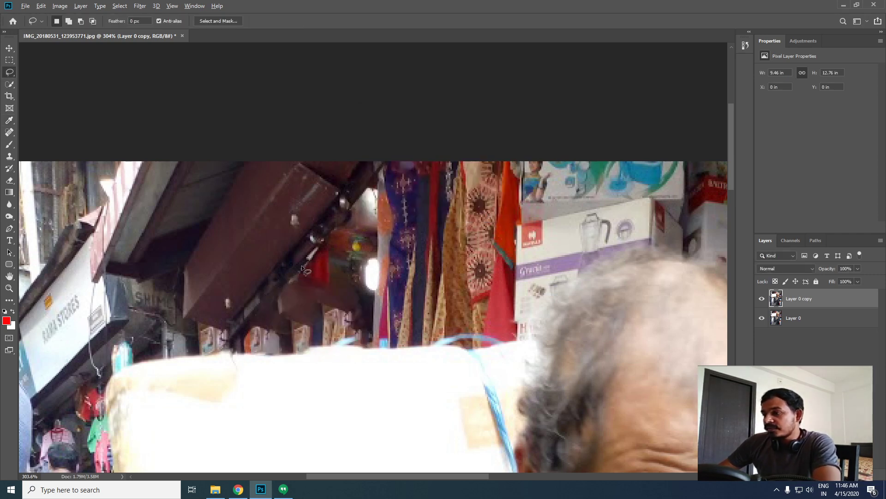
{"action": "key", "text": "ctrl+0"}
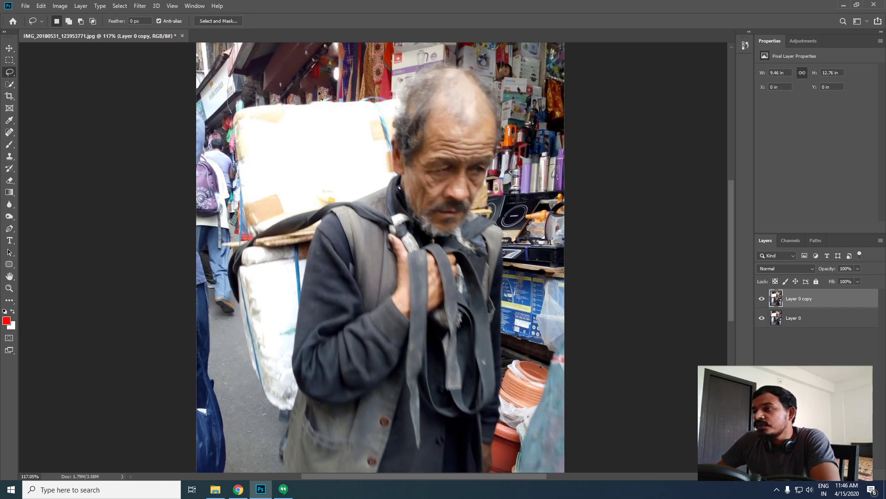
Step: Examine the filled area above the white package and the sharpness of the porter's face, both up close and in the whole picture
{"action": "scroll", "coordinate": [317, 104], "scroll_direction": "up", "scroll_amount": 3}
{"action": "scroll", "coordinate": [317, 105], "scroll_direction": "up", "scroll_amount": 3}
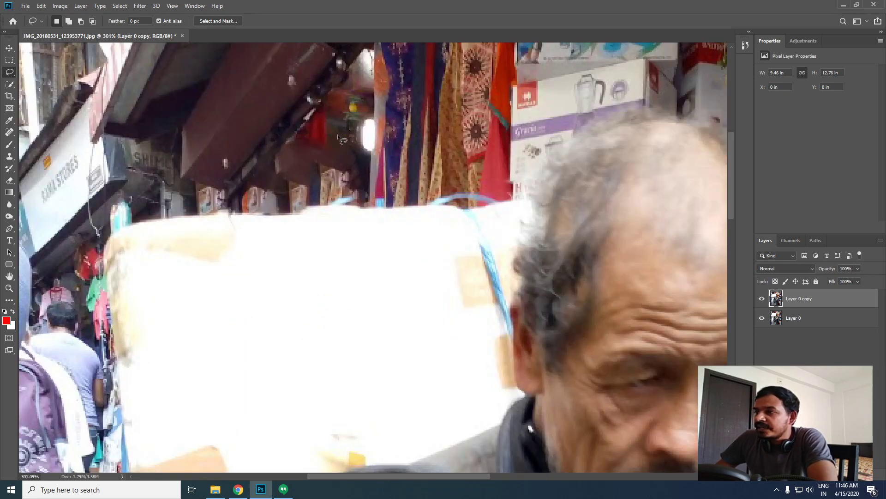
{"action": "scroll", "coordinate": [325, 147], "scroll_direction": "down", "scroll_amount": 3}
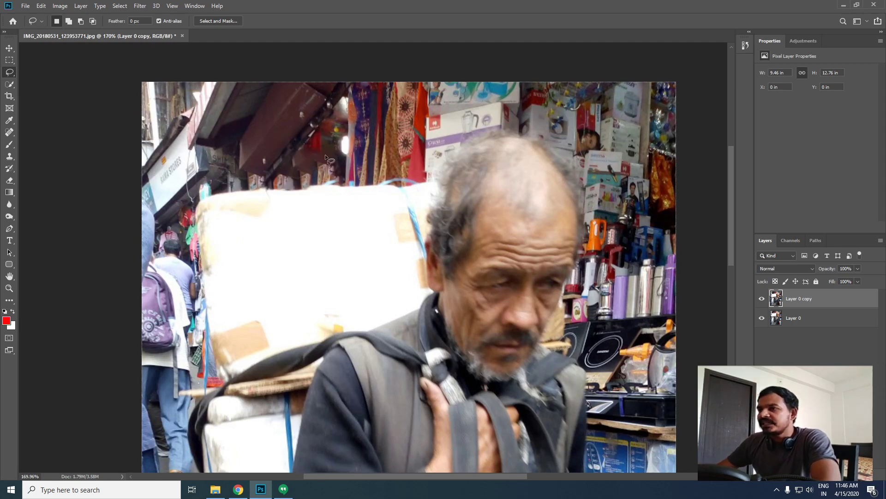
{"action": "scroll", "coordinate": [291, 161], "scroll_direction": "down", "scroll_amount": 3}
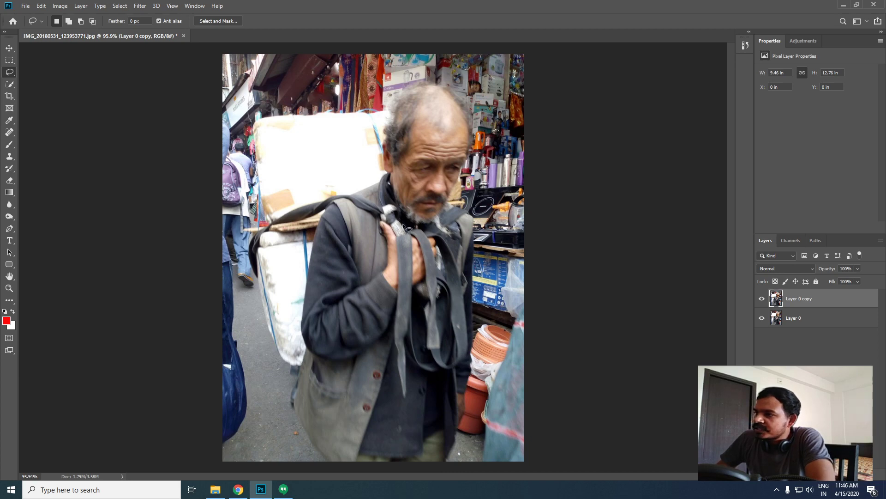
{"action": "scroll", "coordinate": [459, 156], "scroll_direction": "up", "scroll_amount": 4}
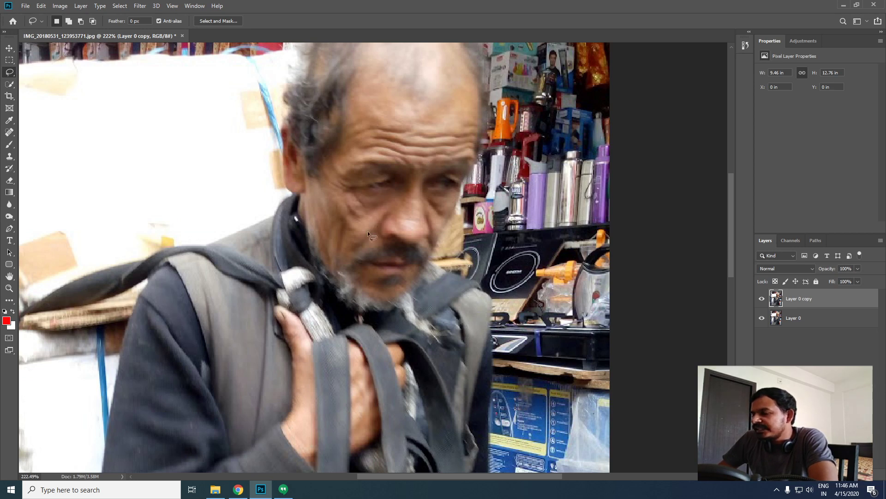
{"action": "key", "text": "ctrl+0"}
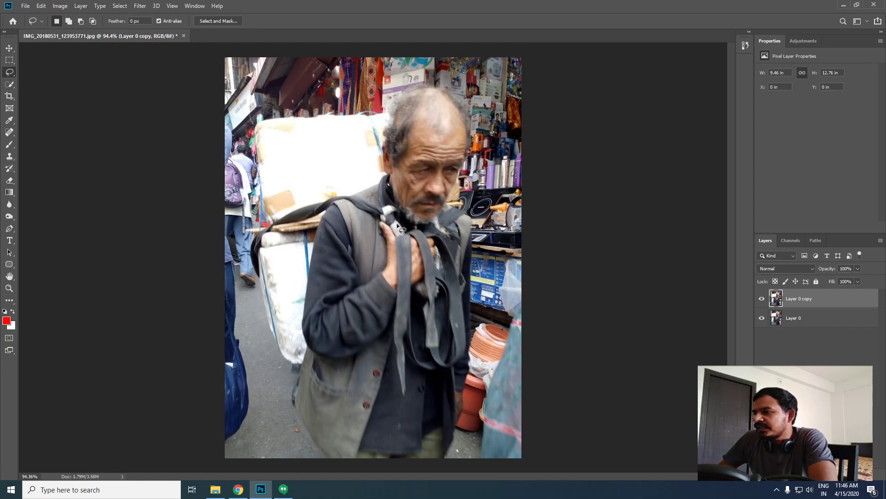
{"action": "scroll", "coordinate": [441, 179], "scroll_direction": "up", "scroll_amount": 5}
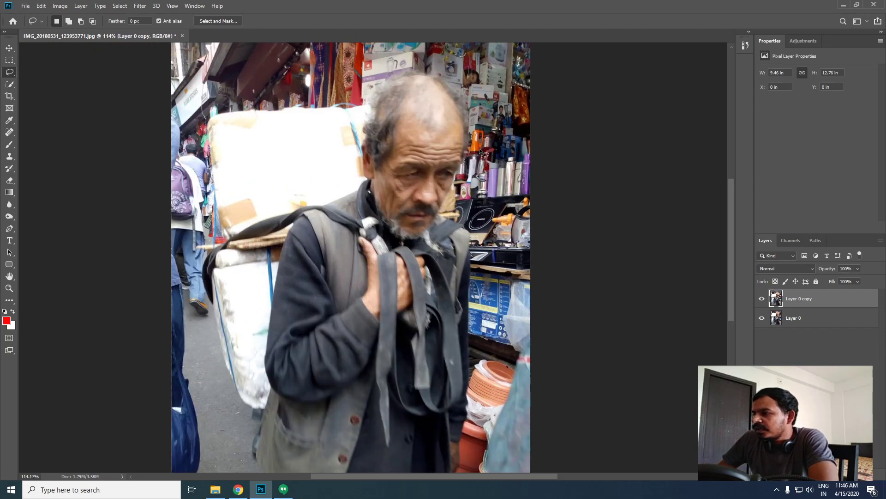
{"action": "scroll", "coordinate": [402, 231], "scroll_direction": "down", "scroll_amount": 4}
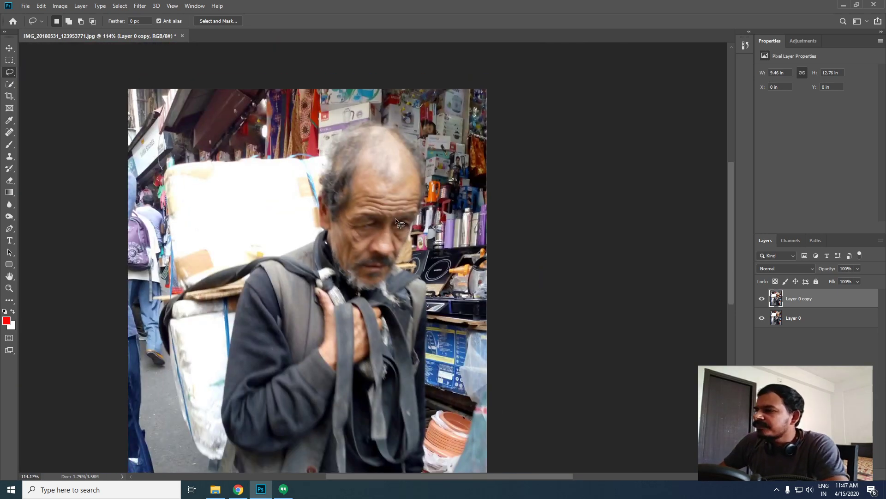
{"action": "scroll", "coordinate": [395, 218], "scroll_direction": "up", "scroll_amount": 4}
{"action": "scroll", "coordinate": [380, 202], "scroll_direction": "down", "scroll_amount": 3}
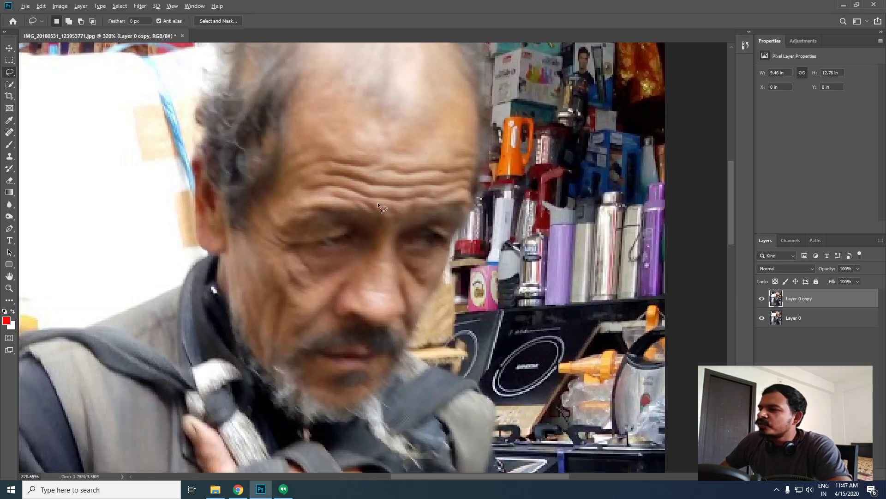
{"action": "scroll", "coordinate": [384, 204], "scroll_direction": "up", "scroll_amount": 4}
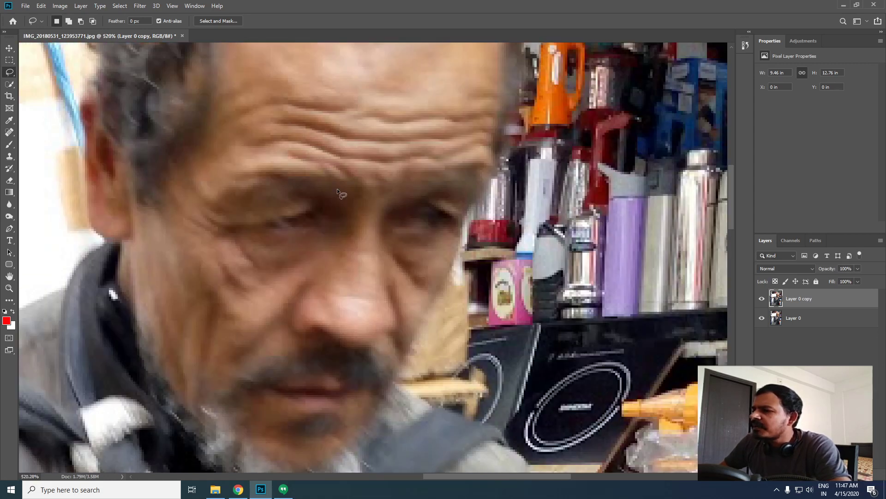
{"action": "scroll", "coordinate": [365, 201], "scroll_direction": "up", "scroll_amount": 2}
{"action": "scroll", "coordinate": [399, 221], "scroll_direction": "down", "scroll_amount": 1}
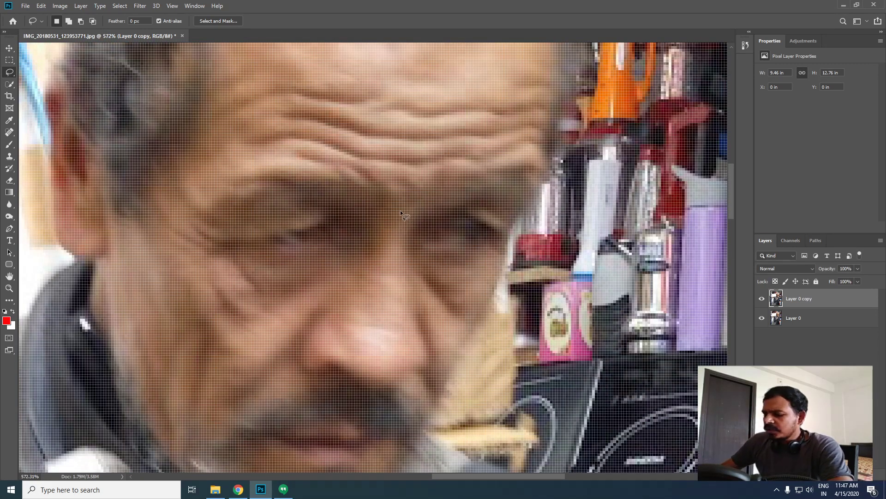
{"action": "key", "text": "ctrl+g"}
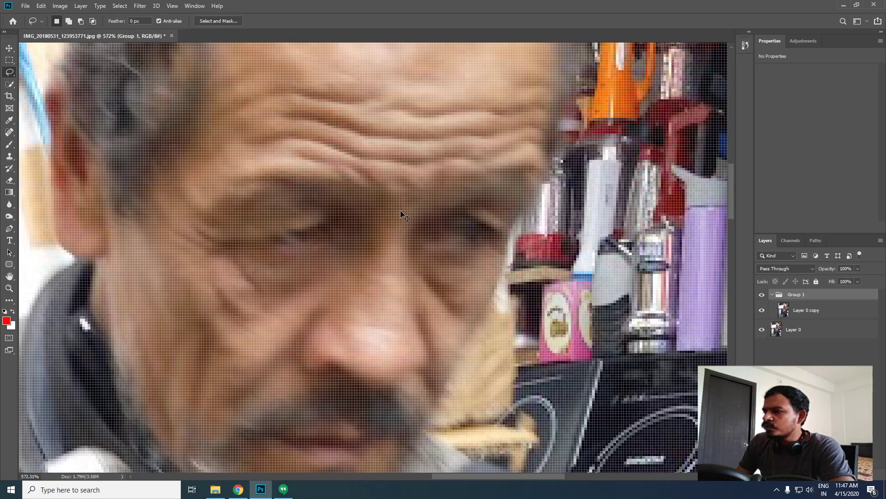
{"action": "key", "text": "ctrl+g"}
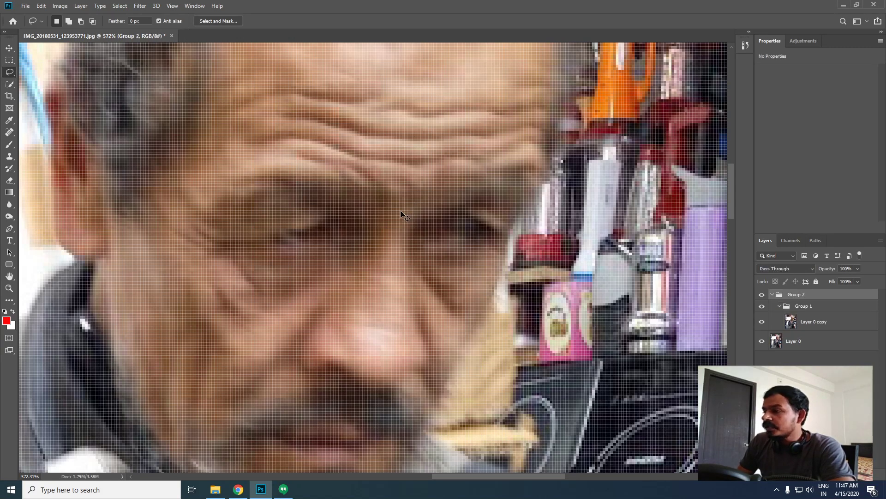
{"action": "key", "text": "ctrl+h"}
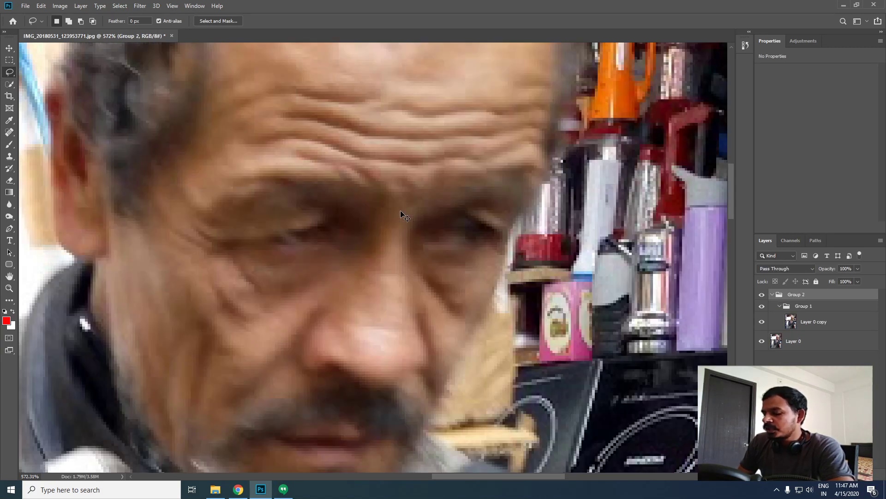
{"action": "key", "text": "ctrl+h"}
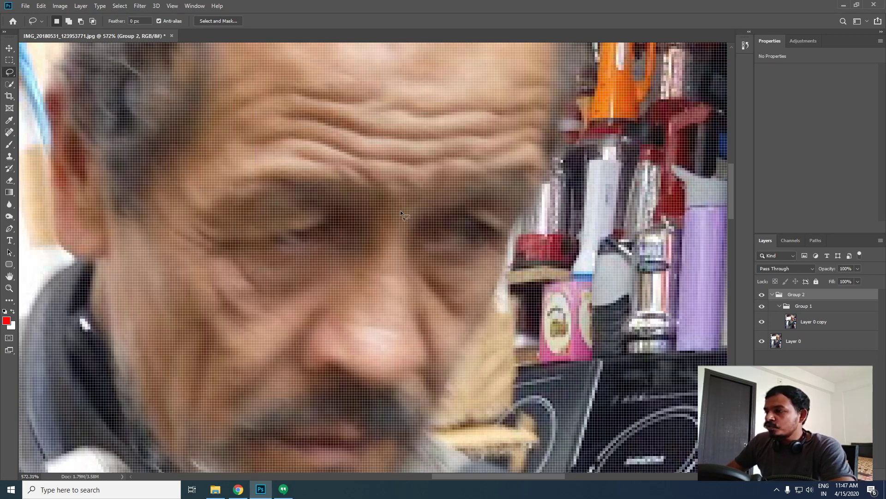
{"action": "scroll", "coordinate": [415, 235], "scroll_direction": "up", "scroll_amount": 5}
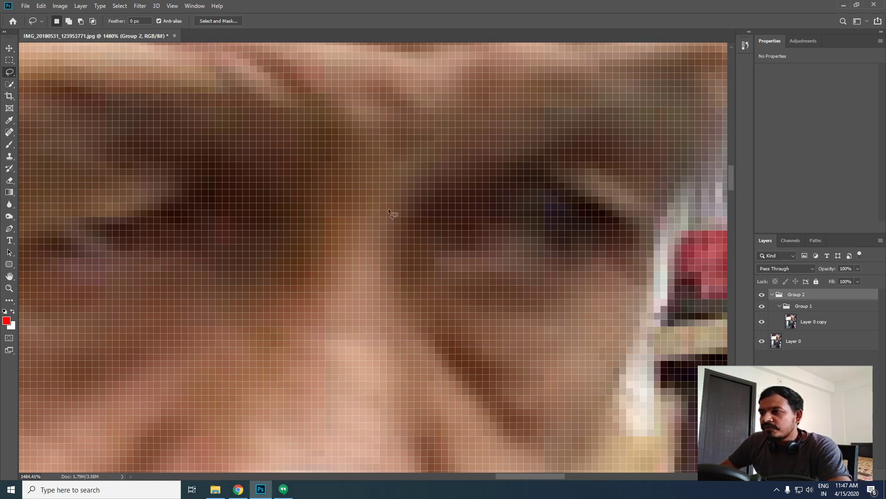
{"action": "scroll", "coordinate": [461, 270], "scroll_direction": "down", "scroll_amount": 3}
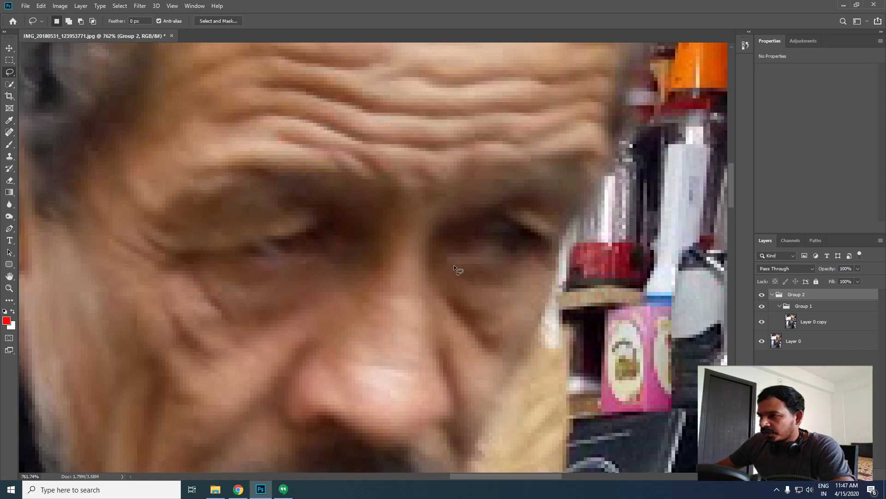
{"action": "scroll", "coordinate": [470, 281], "scroll_direction": "down", "scroll_amount": 3}
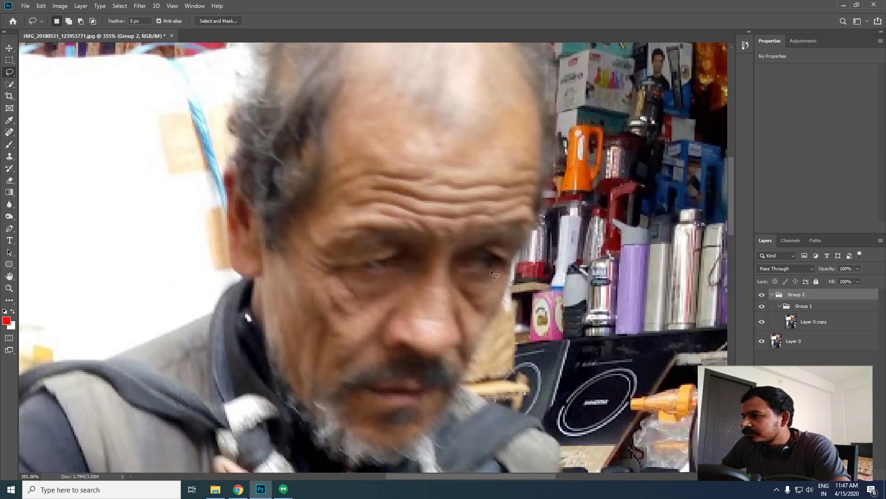
{"action": "scroll", "coordinate": [463, 265], "scroll_direction": "down", "scroll_amount": 1}
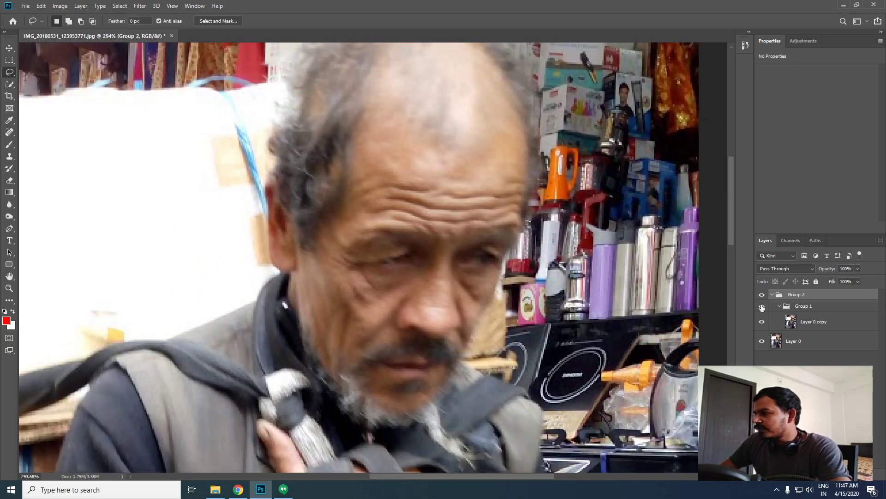
Step: Delete both nested groups around the retouched layer copy, keeping their contents
{"action": "left_click", "coordinate": [872, 479]}
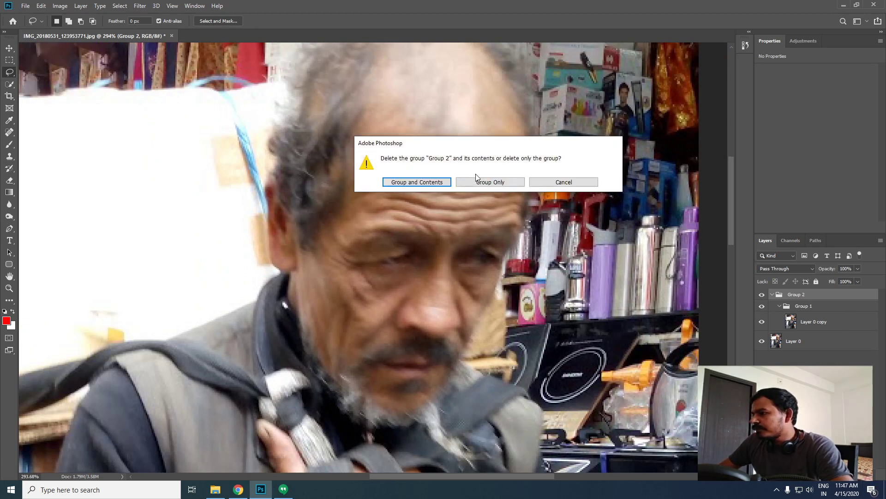
{"action": "left_click", "coordinate": [487, 182]}
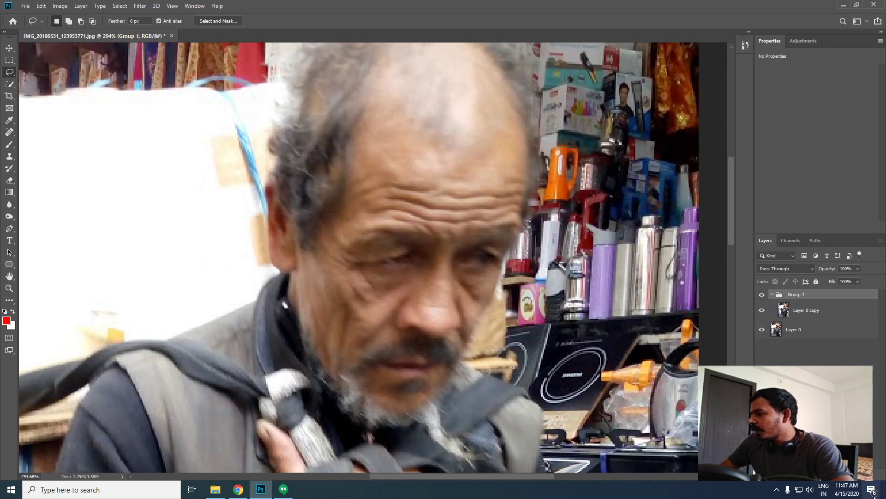
{"action": "key", "text": "Delete"}
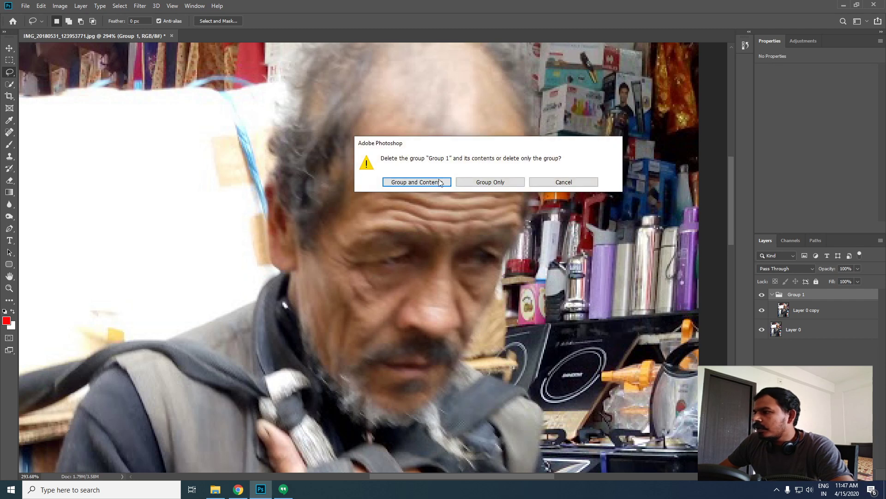
{"action": "left_click", "coordinate": [487, 181]}
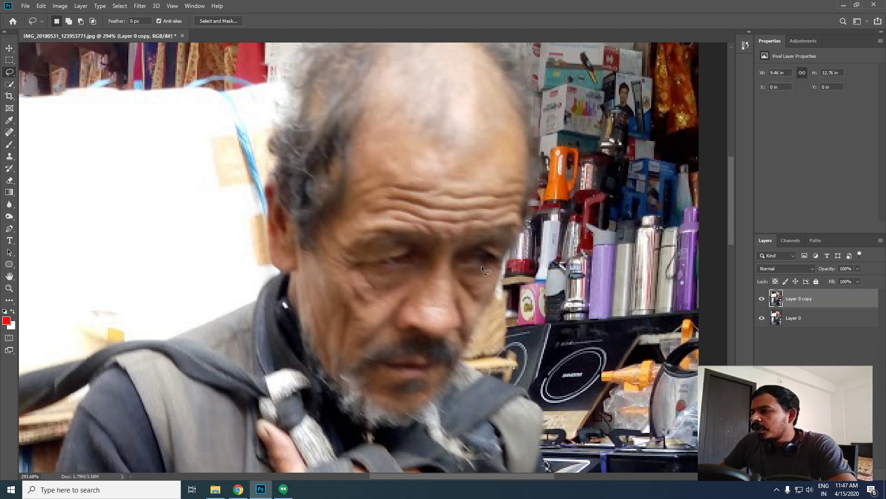
Step: Convert the Layer 0 copy to a smart object and duplicate it
{"action": "scroll", "coordinate": [245, 182], "scroll_direction": "down", "scroll_amount": 5}
{"action": "scroll", "coordinate": [337, 228], "scroll_direction": "down", "scroll_amount": 2}
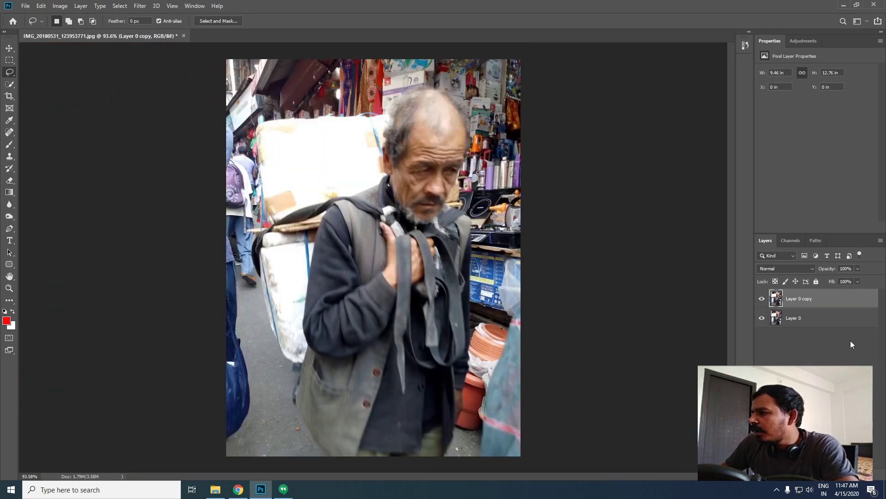
{"action": "scroll", "coordinate": [402, 129], "scroll_direction": "up", "scroll_amount": 3}
{"action": "scroll", "coordinate": [401, 131], "scroll_direction": "up", "scroll_amount": 1}
{"action": "scroll", "coordinate": [401, 134], "scroll_direction": "down", "scroll_amount": 2}
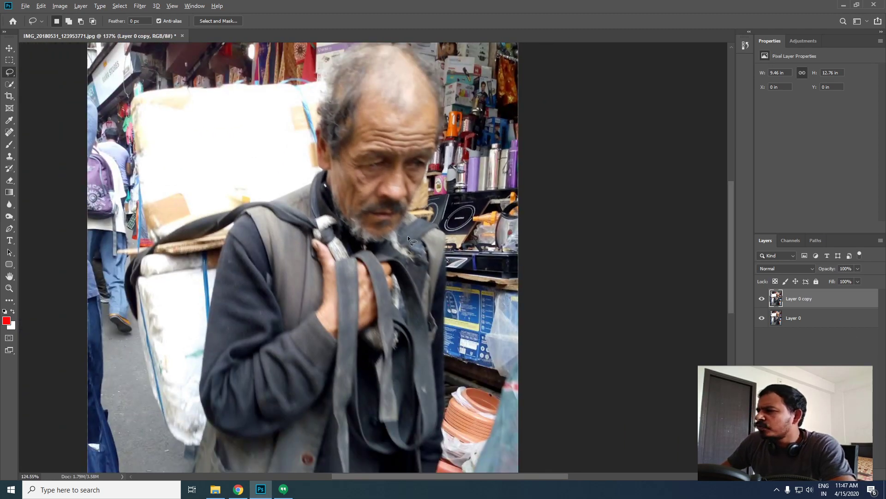
{"action": "scroll", "coordinate": [408, 236], "scroll_direction": "down", "scroll_amount": 1}
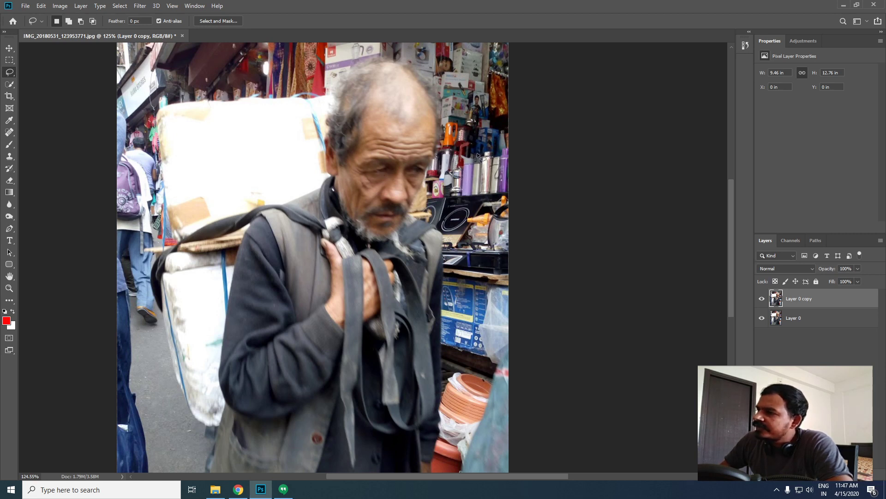
{"action": "right_click", "coordinate": [838, 299]}
{"action": "left_click", "coordinate": [849, 298]}
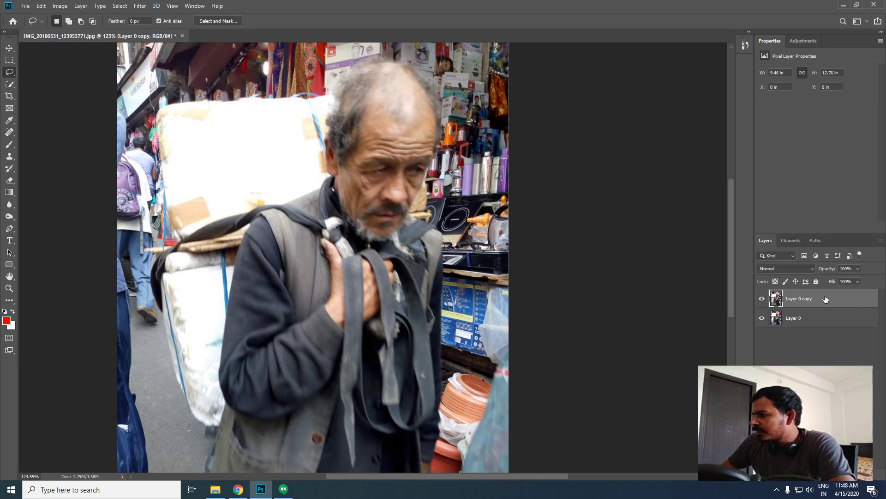
{"action": "right_click", "coordinate": [824, 299]}
{"action": "left_click", "coordinate": [753, 218]}
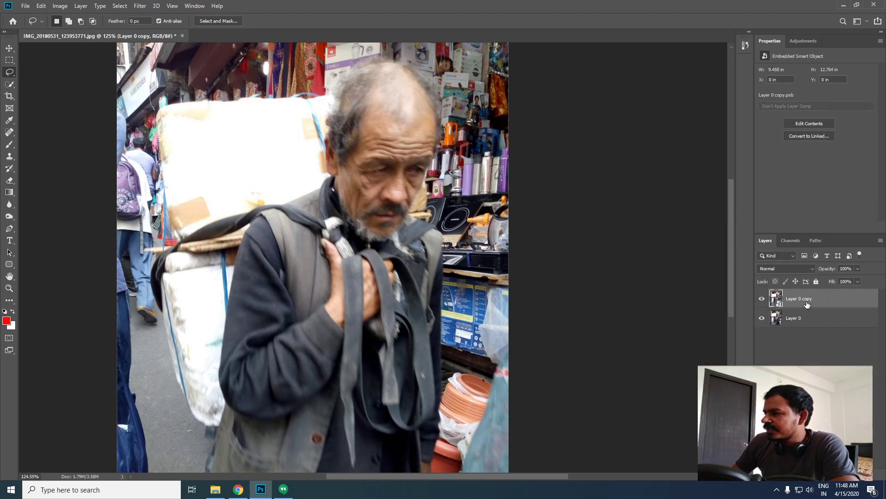
{"action": "key", "text": "ctrl+j"}
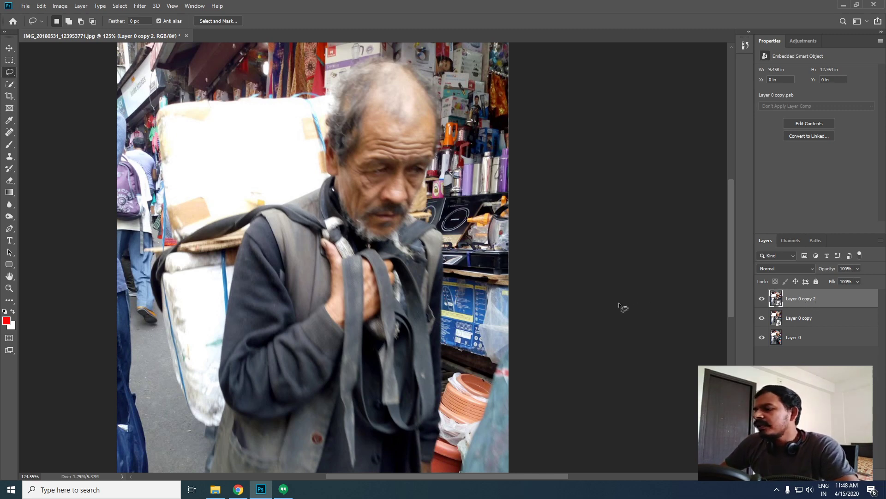
Step: Start a High Pass filter on the Layer 0 copy 2 smart object with a radius of 1.4 pixels
{"action": "scroll", "coordinate": [347, 282], "scroll_direction": "down", "scroll_amount": 2}
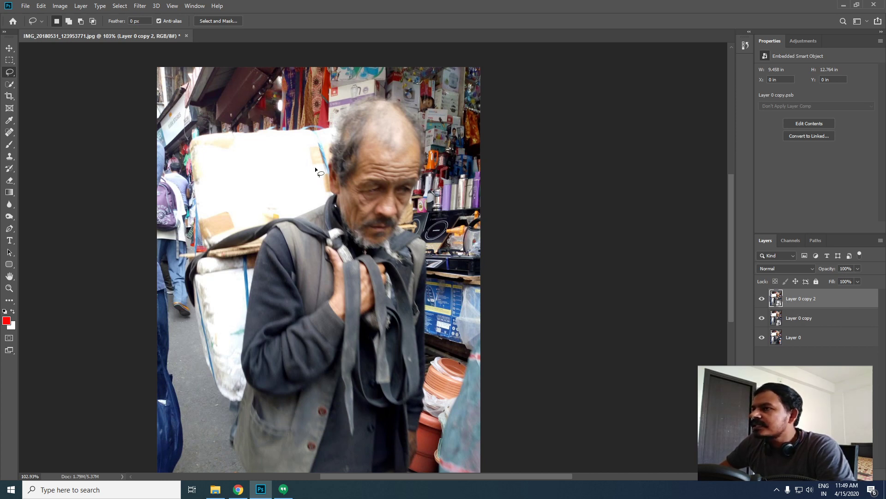
{"action": "left_click", "coordinate": [140, 5]}
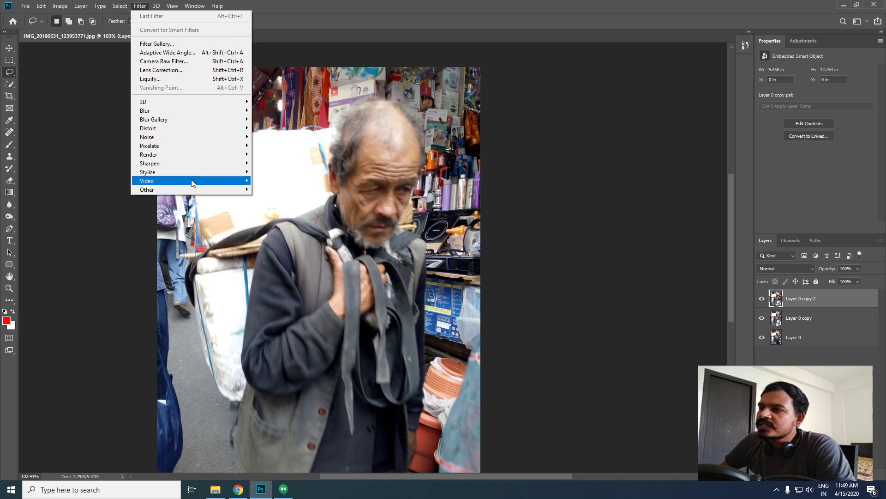
{"action": "mouse_move", "coordinate": [177, 192]}
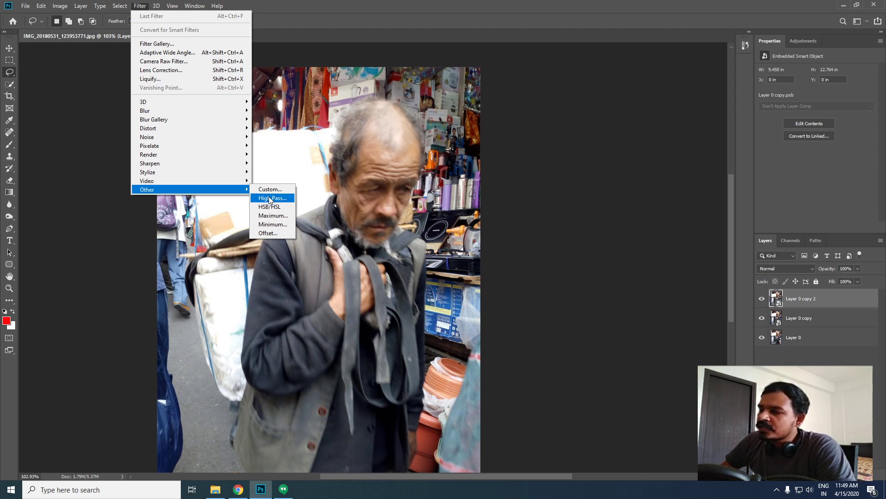
{"action": "left_click", "coordinate": [270, 198]}
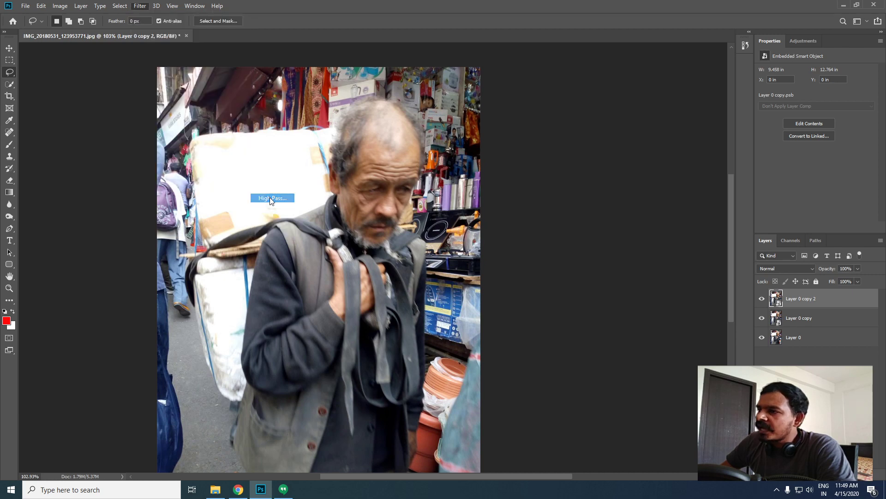
{"action": "left_click_drag", "start_coordinate": [422, 102], "coordinate": [612, 138]}
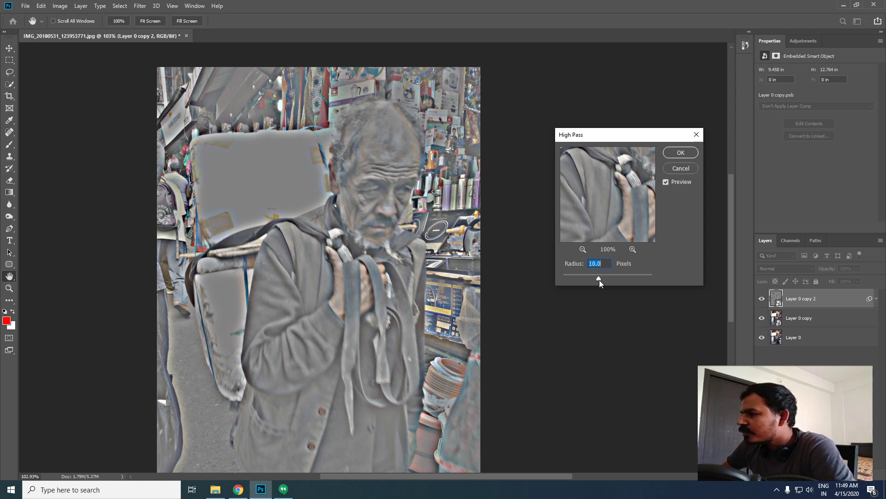
{"action": "left_click_drag", "start_coordinate": [599, 279], "coordinate": [591, 279]}
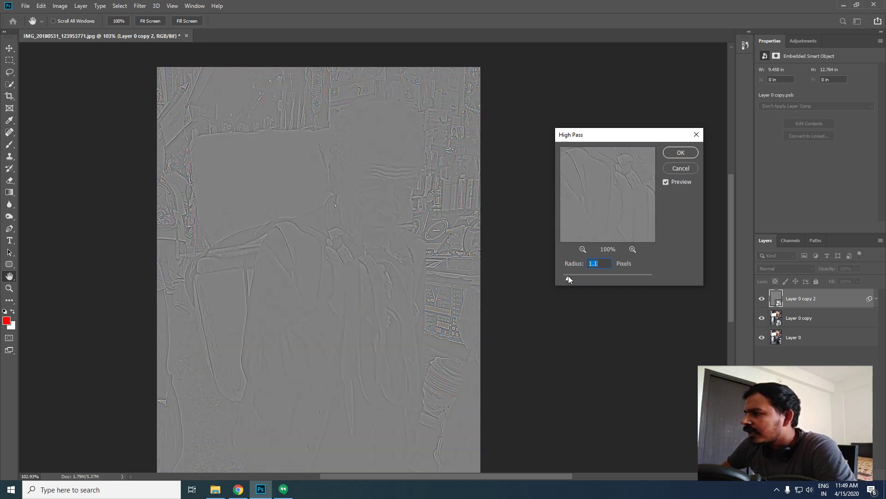
{"action": "left_click", "coordinate": [569, 278]}
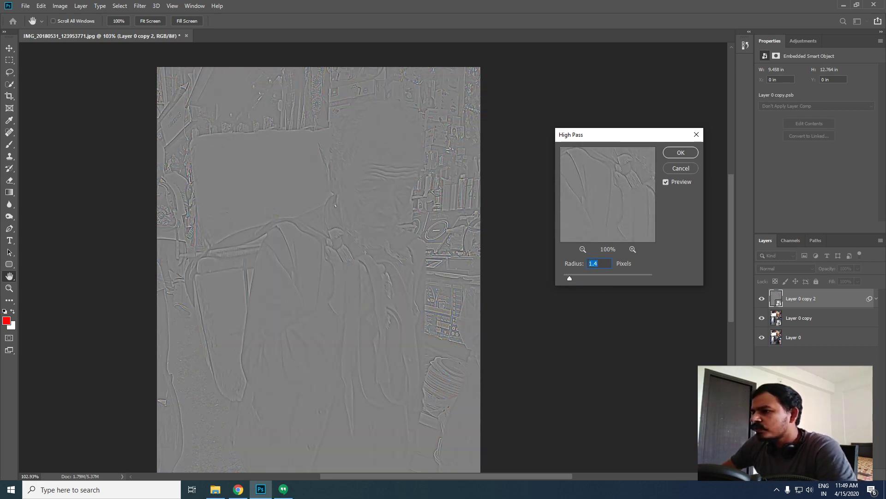
Step: Examine the High Pass preview at 200% across the porter's face, the shop goods and the area around the package
{"action": "key", "text": "alt"}
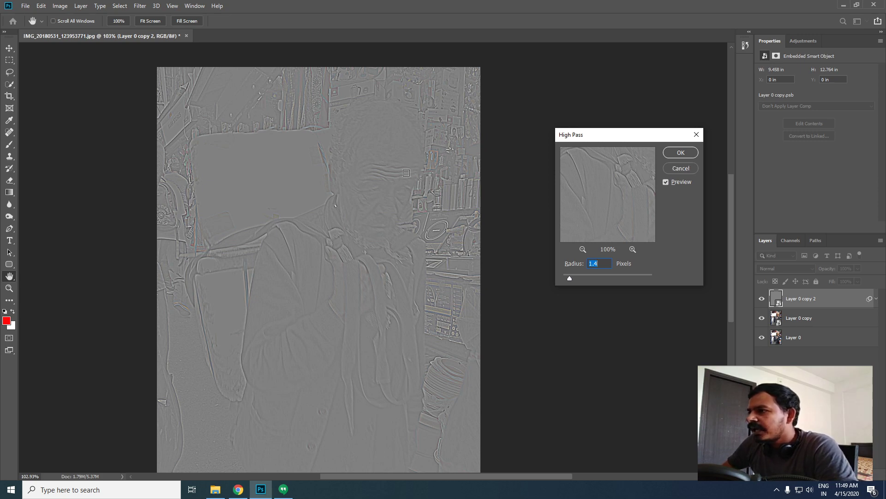
{"action": "key", "text": "ctrl+plus"}
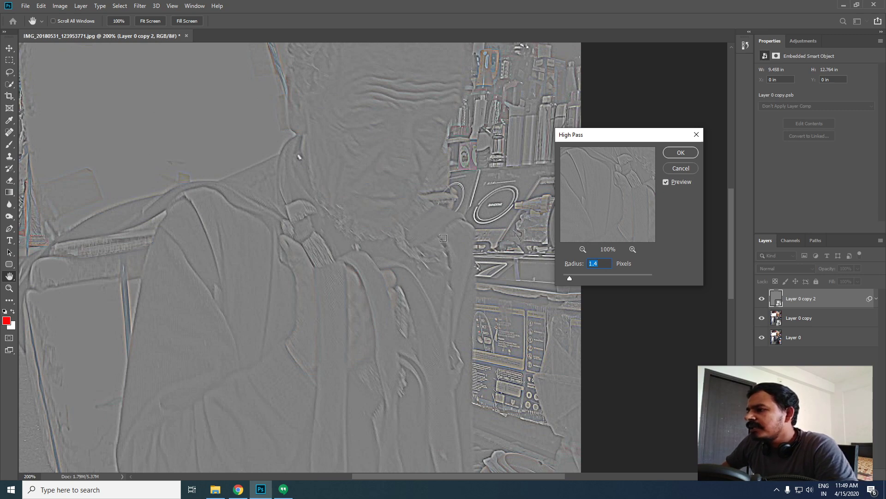
{"action": "left_click_drag", "start_coordinate": [196, 164], "coordinate": [263, 386]}
{"action": "left_click_drag", "start_coordinate": [293, 264], "coordinate": [226, 275]}
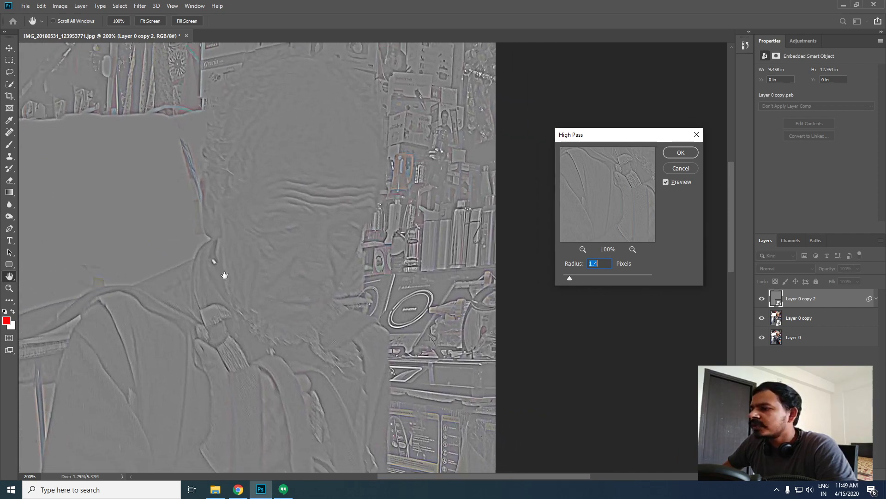
{"action": "left_click_drag", "start_coordinate": [285, 328], "coordinate": [322, 271]}
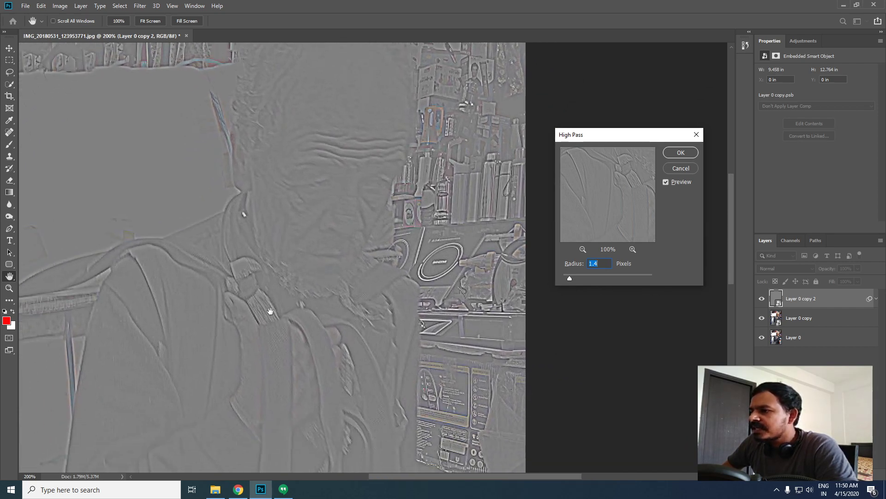
{"action": "left_click_drag", "start_coordinate": [322, 237], "coordinate": [225, 315]}
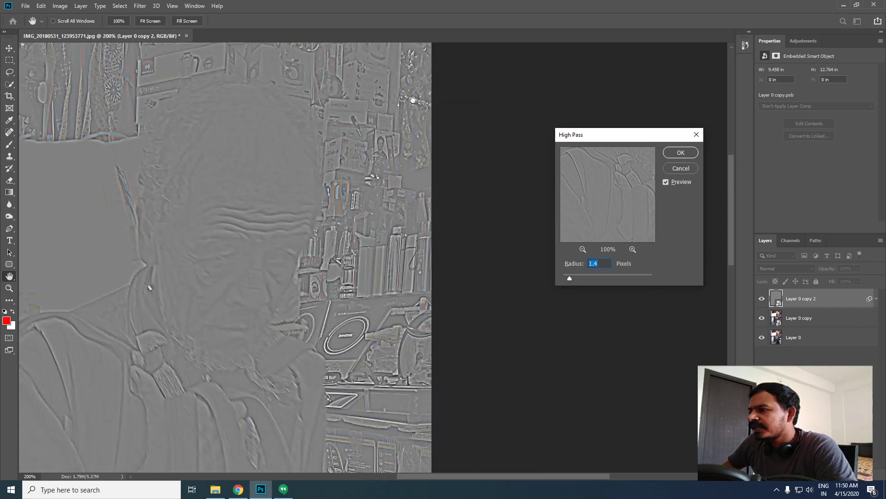
{"action": "left_click_drag", "start_coordinate": [224, 285], "coordinate": [335, 371]}
{"action": "left_click_drag", "start_coordinate": [146, 176], "coordinate": [368, 198]}
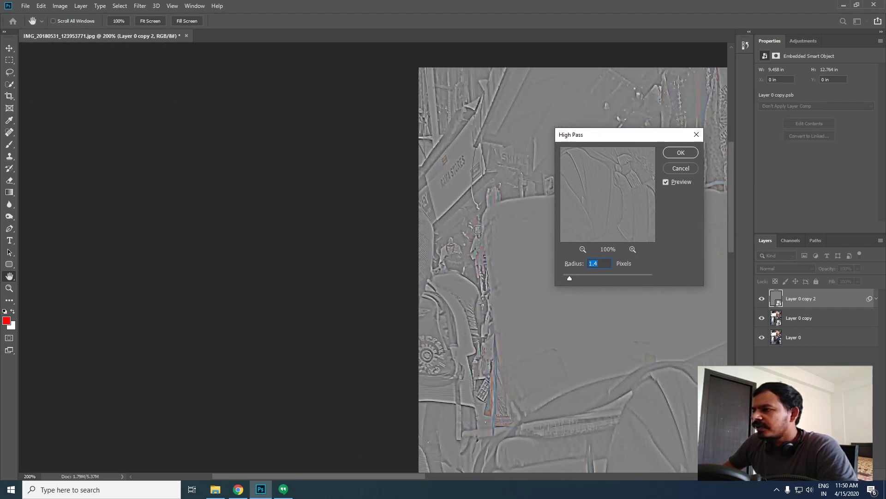
{"action": "left_click_drag", "start_coordinate": [477, 229], "coordinate": [152, 202]}
{"action": "left_click_drag", "start_coordinate": [441, 250], "coordinate": [309, 245]}
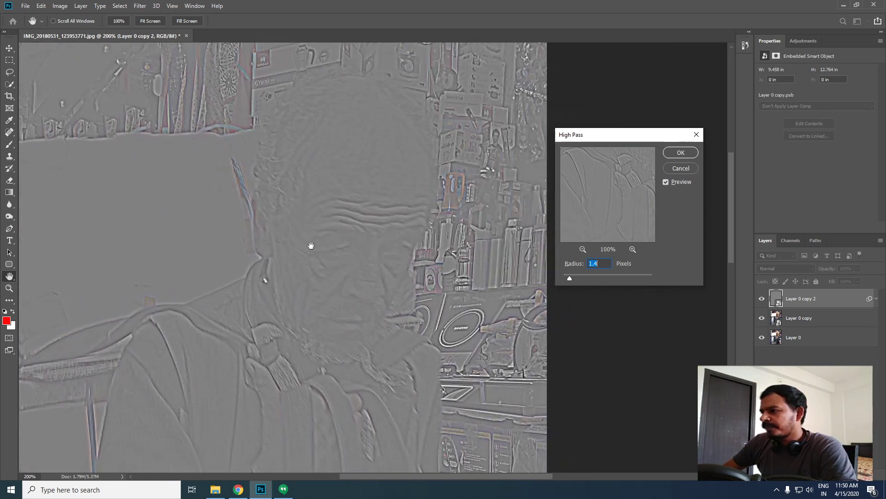
Step: Set the High Pass radius to 2.5 pixels and apply the filter
{"action": "left_click_drag", "start_coordinate": [295, 274], "coordinate": [348, 258]}
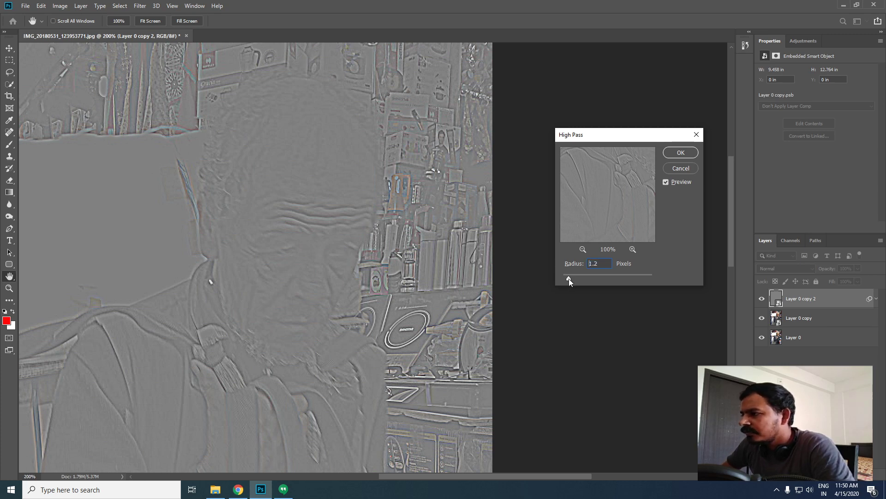
{"action": "left_click_drag", "start_coordinate": [571, 278], "coordinate": [575, 279]}
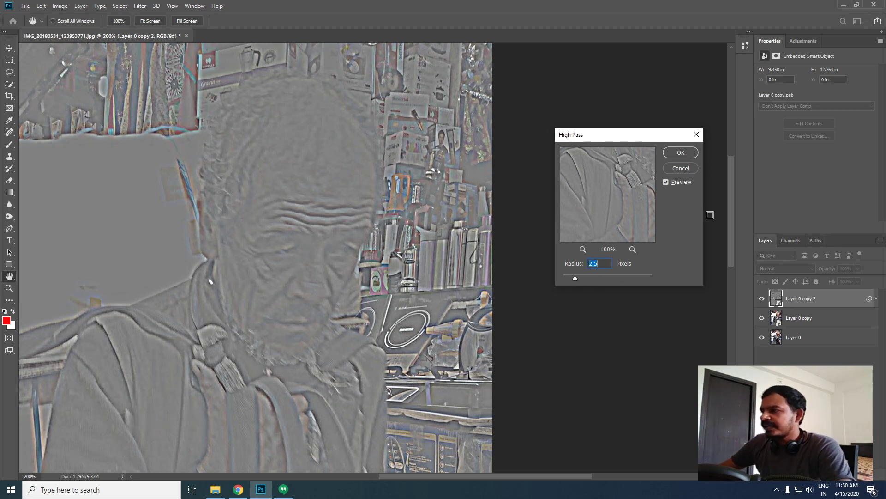
{"action": "left_click", "coordinate": [681, 153]}
Step: Change the blend mode of the High Pass layer to Linear Light
{"action": "scroll", "coordinate": [392, 232], "scroll_direction": "down", "scroll_amount": 3}
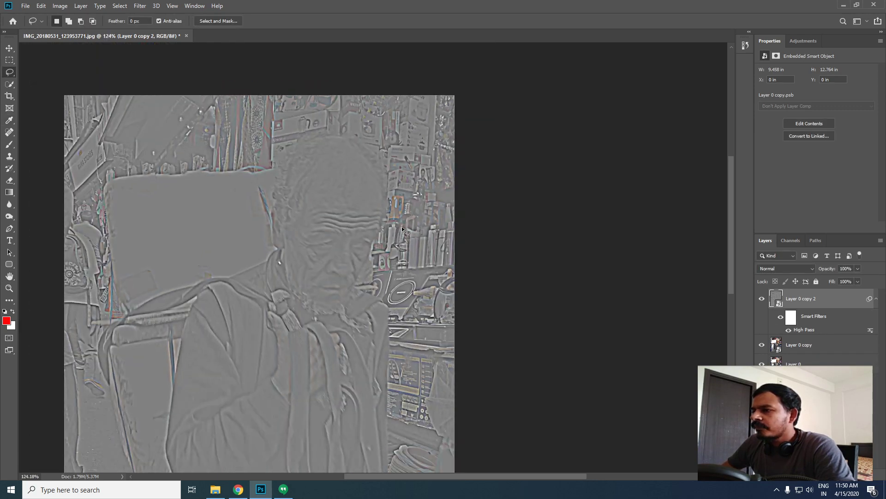
{"action": "scroll", "coordinate": [402, 226], "scroll_direction": "down", "scroll_amount": 3}
{"action": "scroll", "coordinate": [459, 174], "scroll_direction": "up", "scroll_amount": 2}
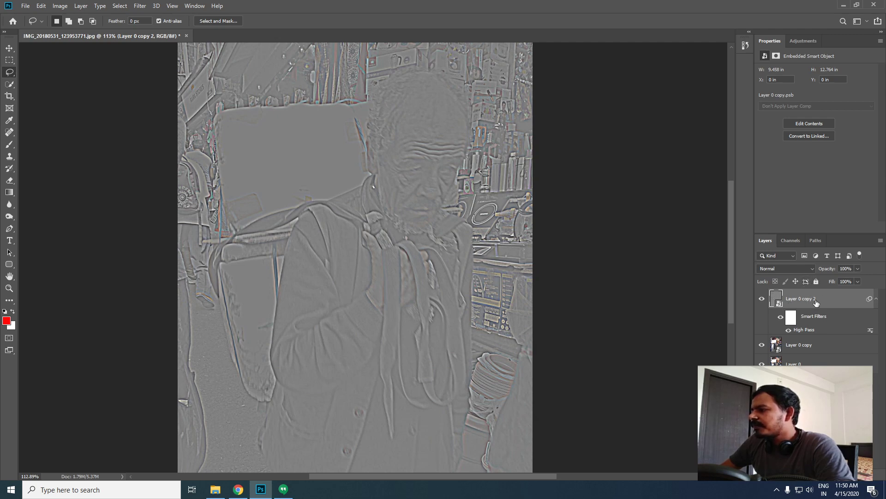
{"action": "left_click", "coordinate": [811, 267]}
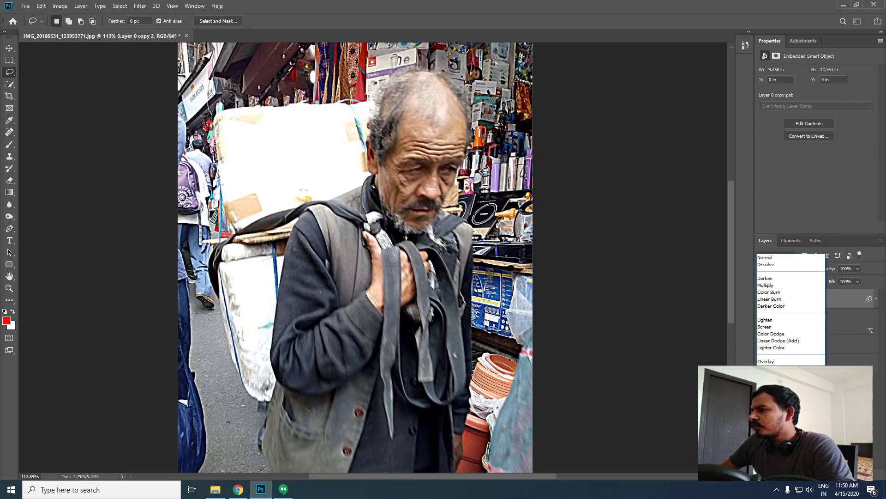
{"action": "left_click", "coordinate": [768, 388]}
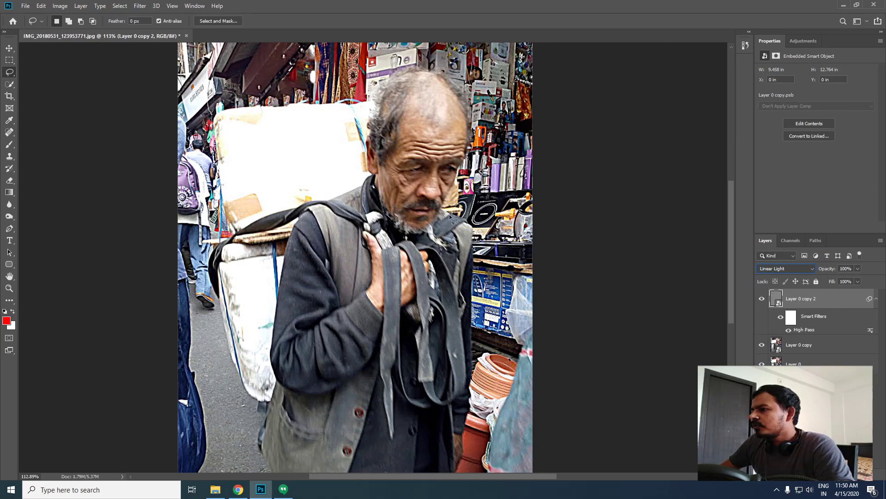
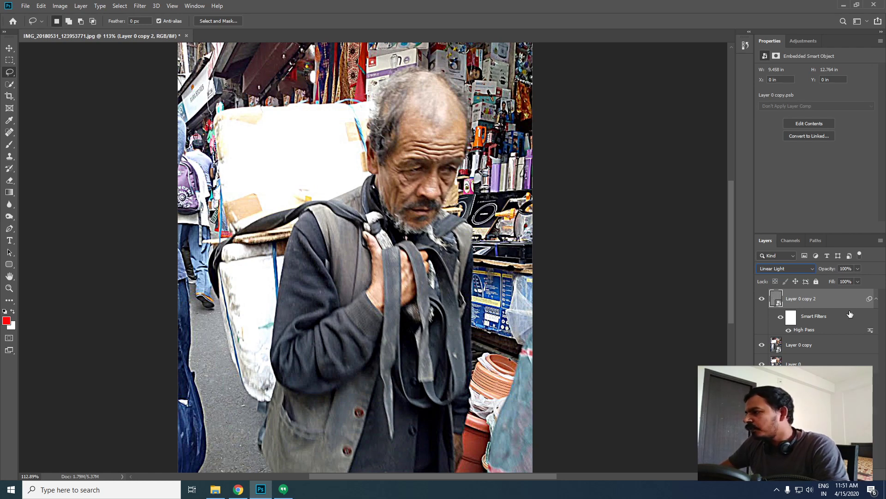
{"action": "left_click", "coordinate": [838, 346]}
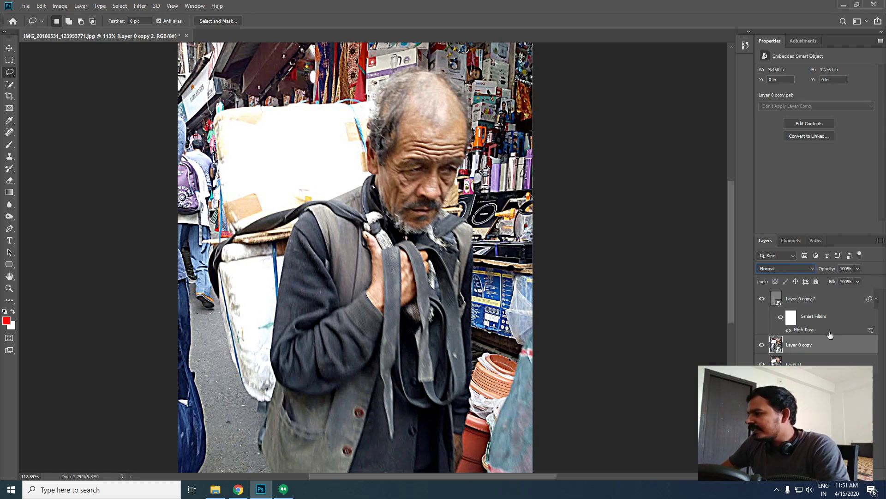
{"action": "left_click", "coordinate": [827, 305]}
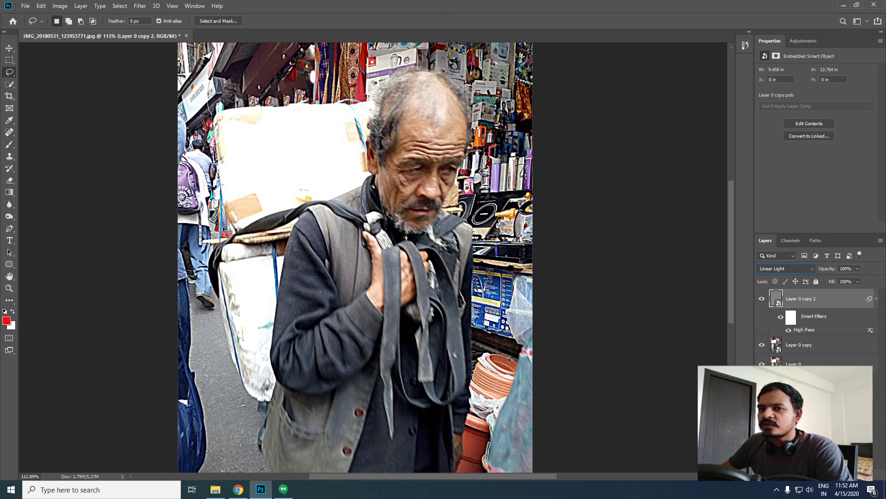
{"action": "left_click", "coordinate": [837, 345]}
{"action": "left_click", "coordinate": [842, 304]}
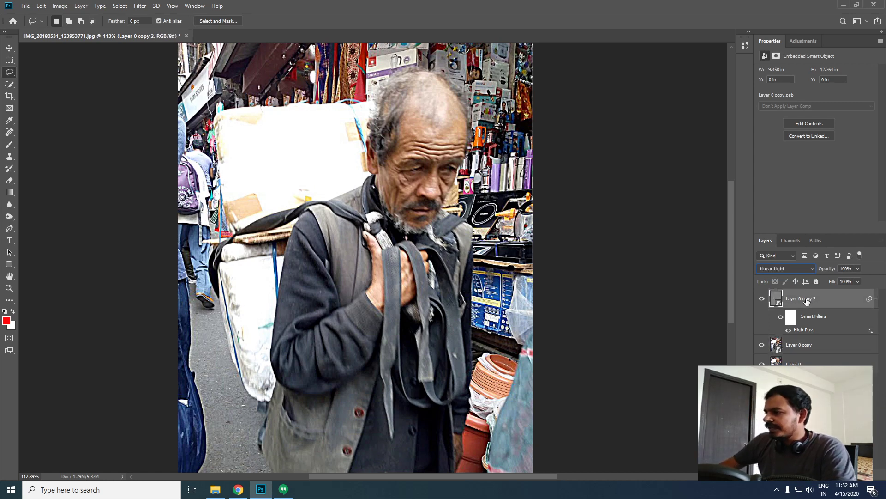
{"action": "left_click", "coordinate": [139, 6]}
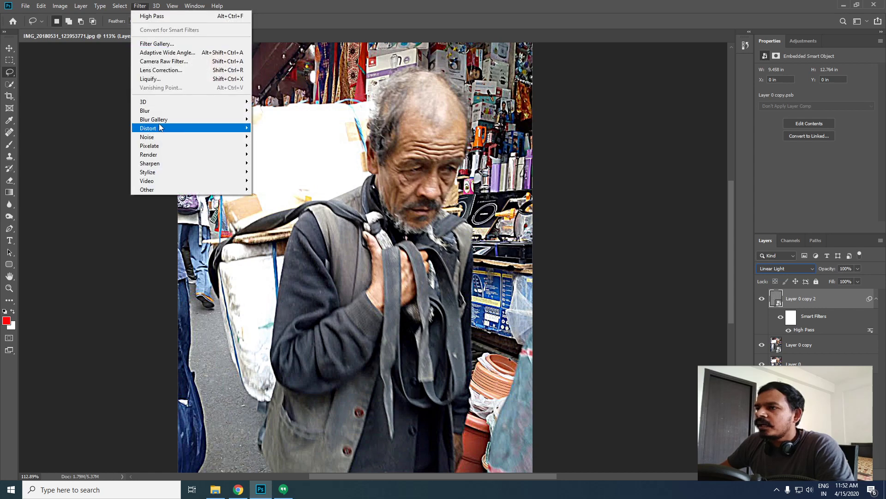
{"action": "mouse_move", "coordinate": [166, 119]}
{"action": "left_click", "coordinate": [283, 119]}
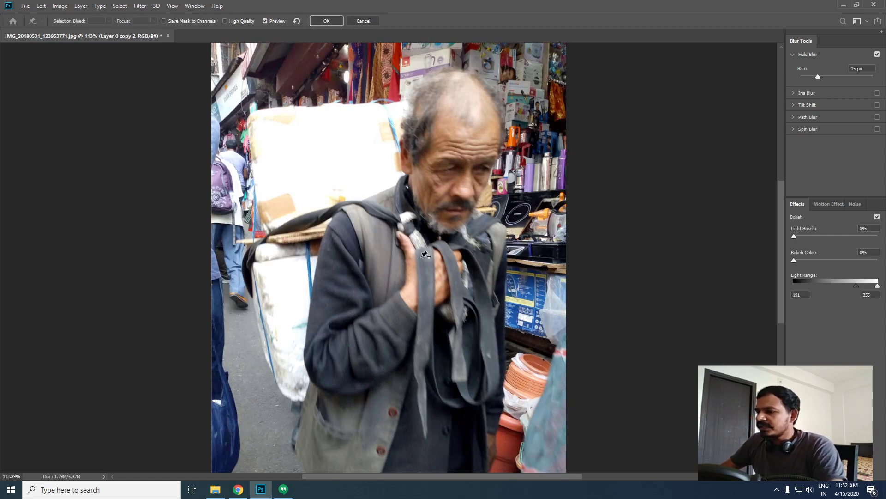
{"action": "key", "text": "ctrl+minus"}
{"action": "key", "text": "ctrl+minus"}
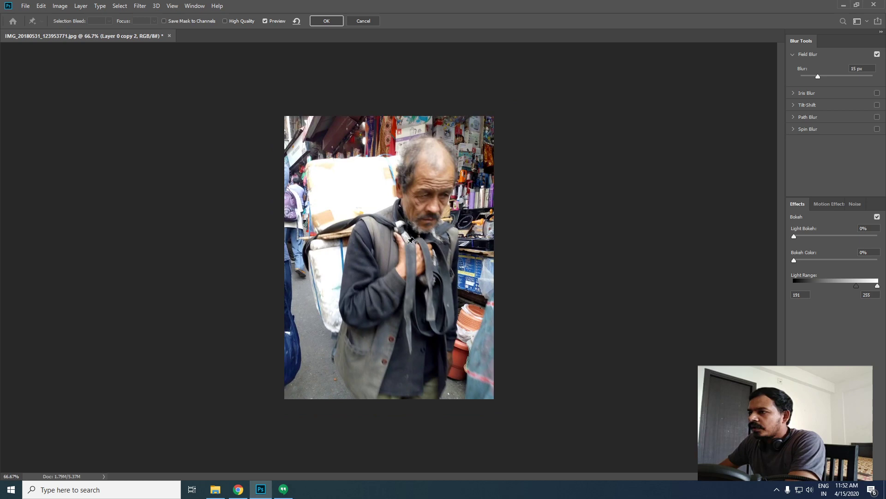
{"action": "key", "text": "ctrl+plus"}
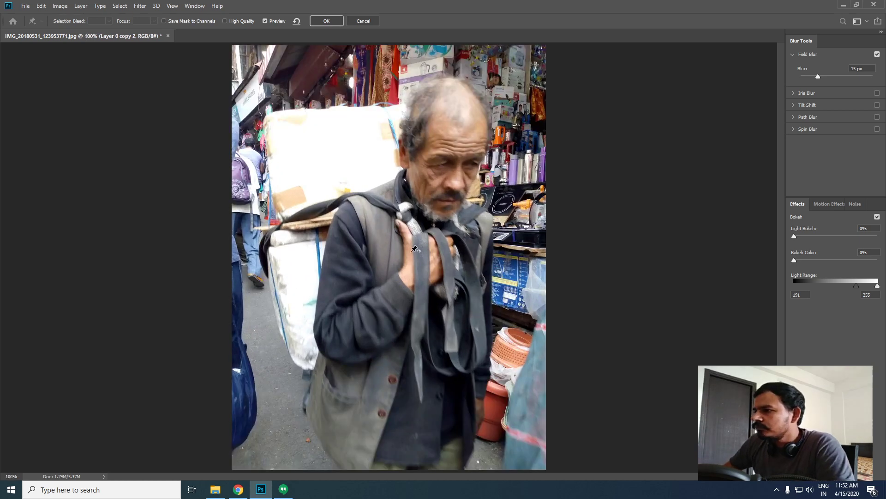
{"action": "left_click", "coordinate": [363, 21]}
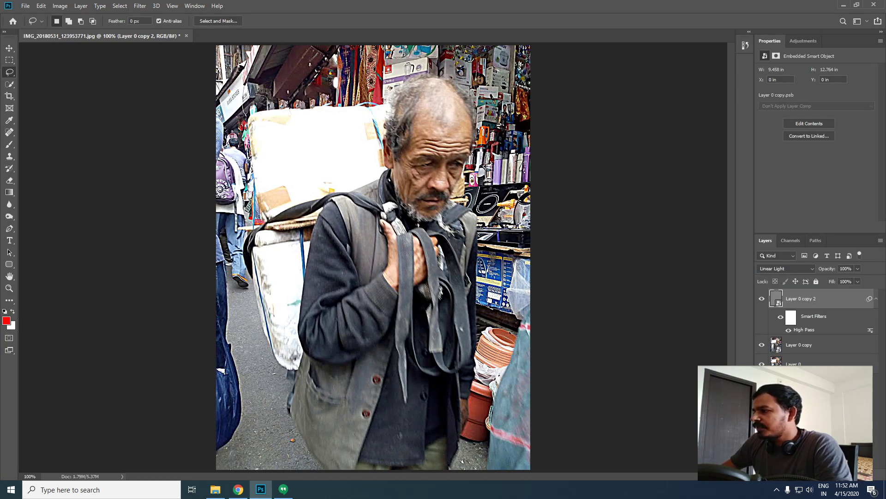
{"action": "right_click", "coordinate": [840, 299]}
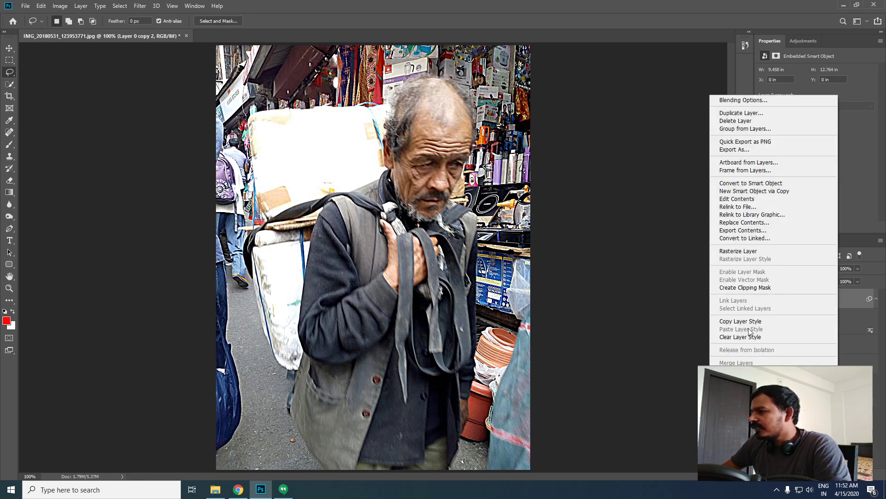
{"action": "left_click", "coordinate": [754, 184]}
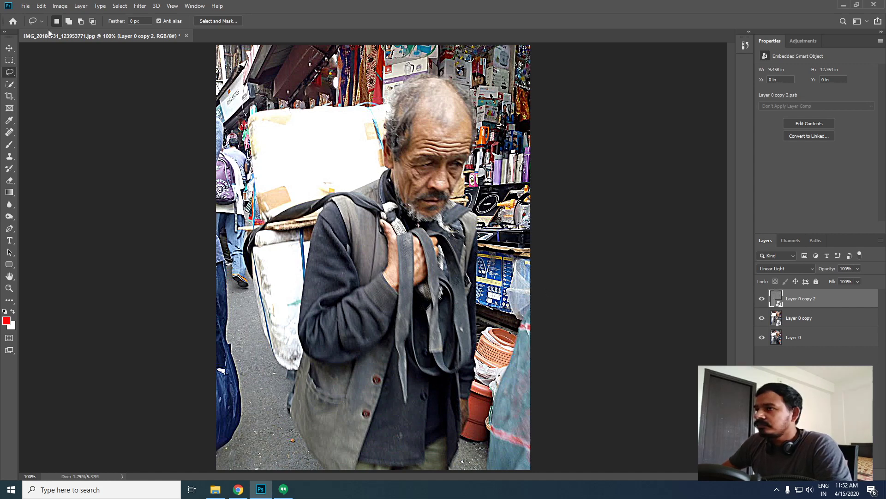
{"action": "left_click", "coordinate": [139, 6]}
{"action": "mouse_move", "coordinate": [201, 124]}
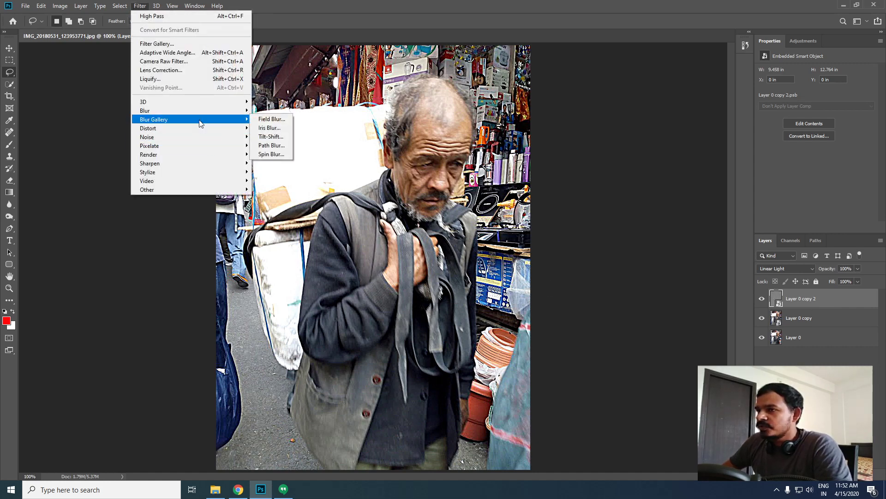
{"action": "left_click", "coordinate": [277, 121]}
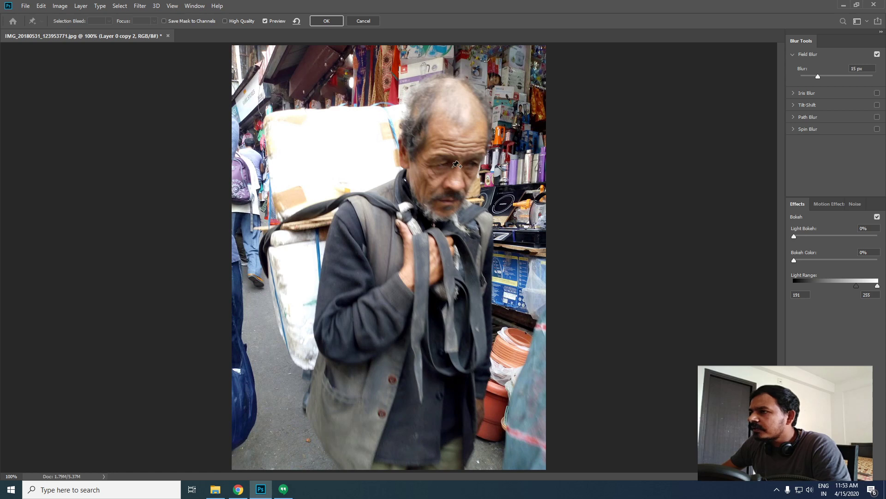
{"action": "key", "text": "ctrl+minus"}
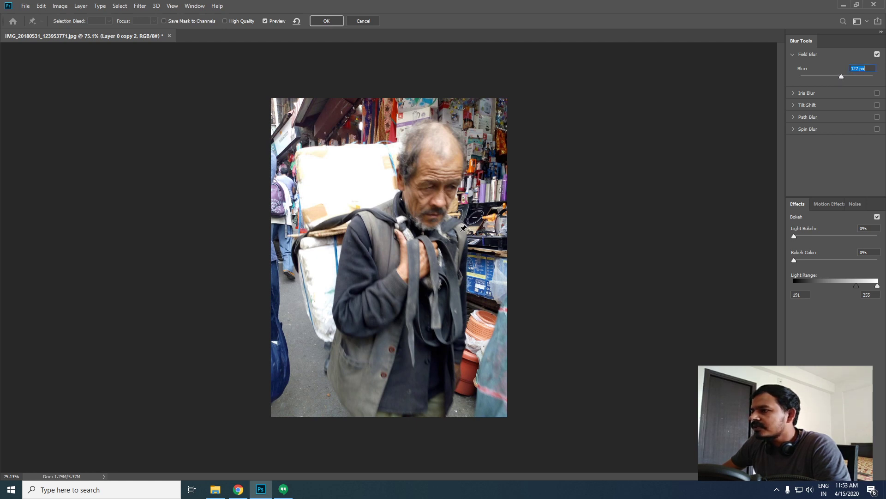
{"action": "type", "text": "15"}
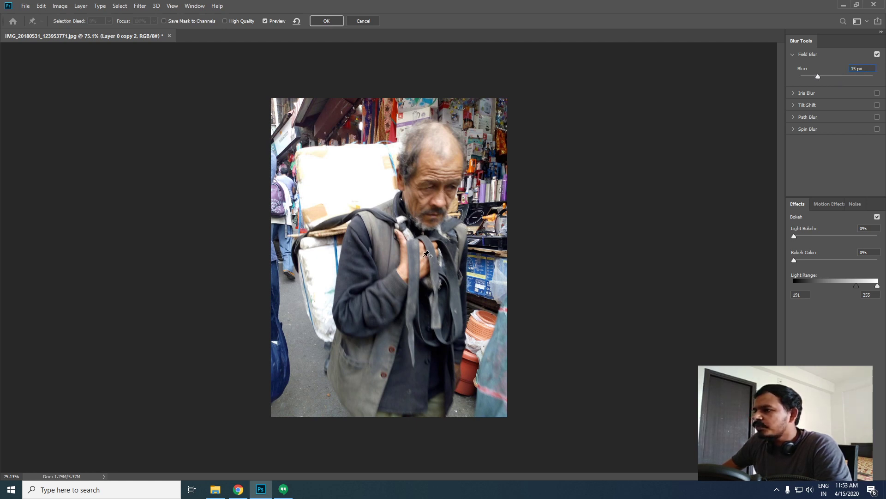
{"action": "key", "text": "Return"}
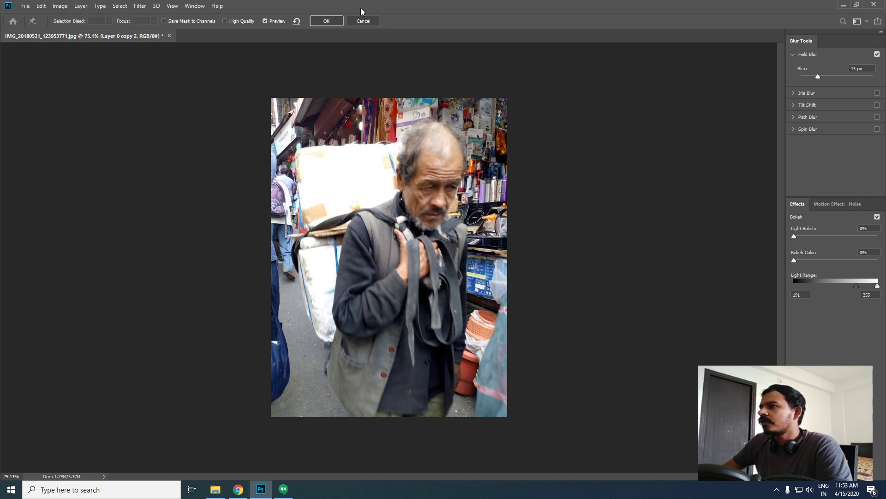
{"action": "left_click", "coordinate": [39, 6]}
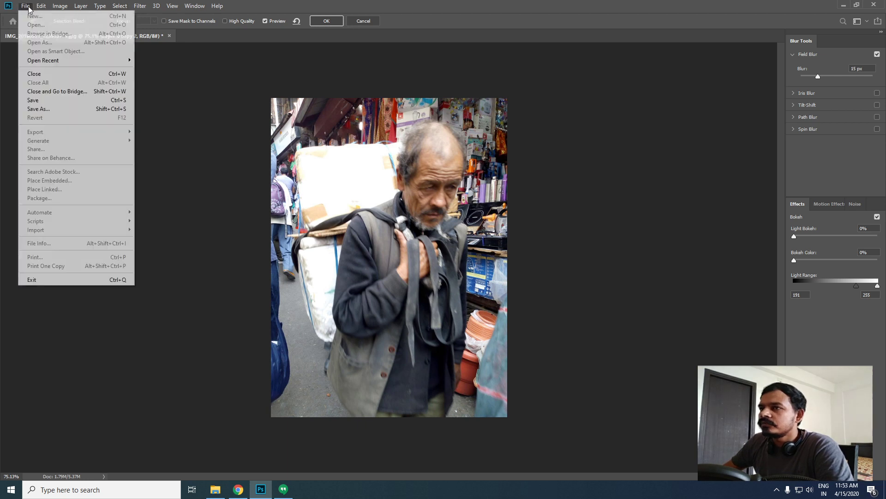
{"action": "left_click", "coordinate": [531, 7]}
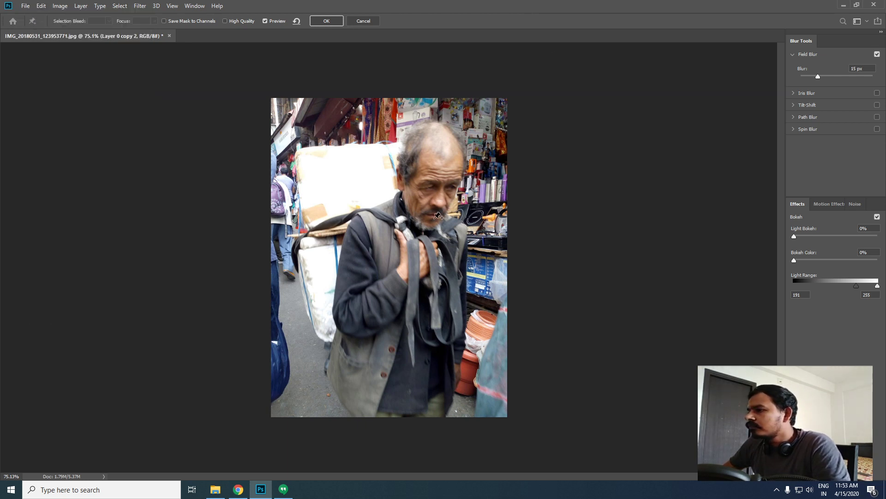
{"action": "key", "text": "Return"}
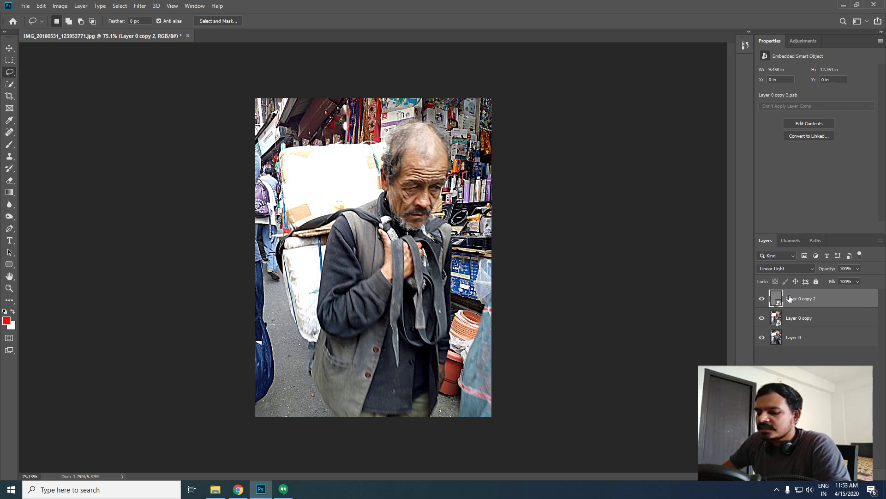
{"action": "key", "text": "ctrl+z"}
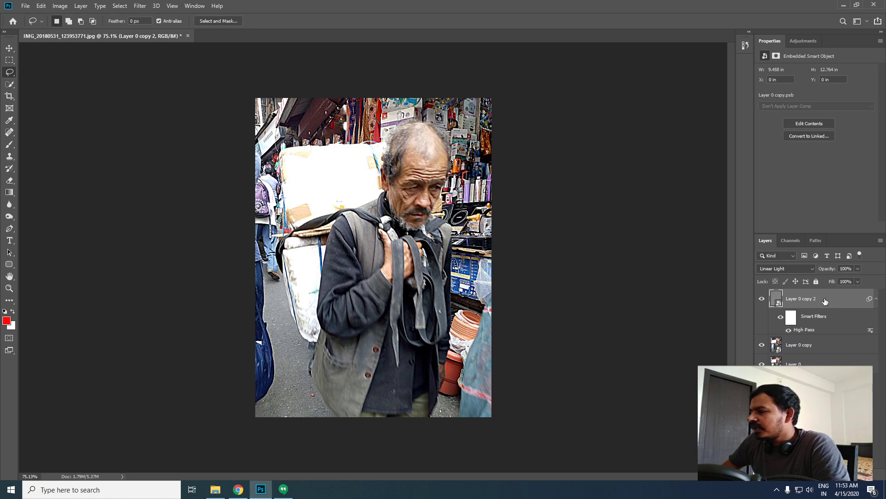
Step: Combine Layer 0 copy 2 with its High Pass filter and Layer 0 copy into one smart object
{"action": "left_click", "coordinate": [818, 352], "text": "shift"}
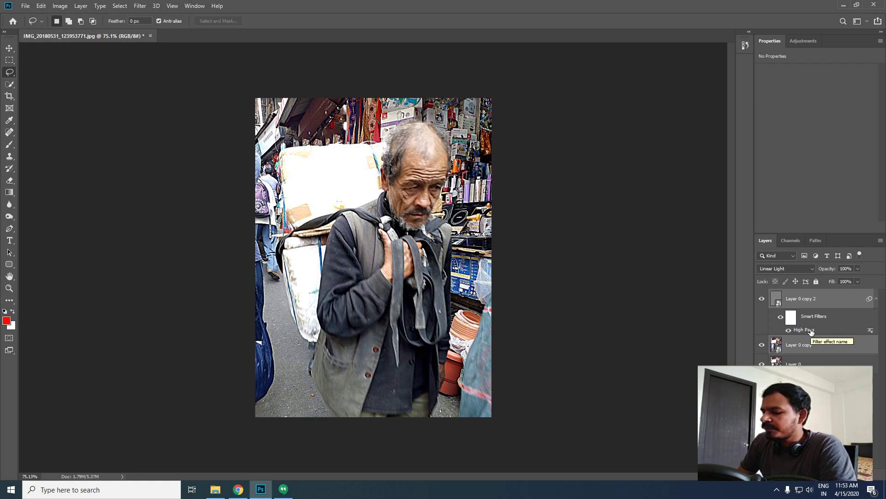
{"action": "right_click", "coordinate": [835, 299]}
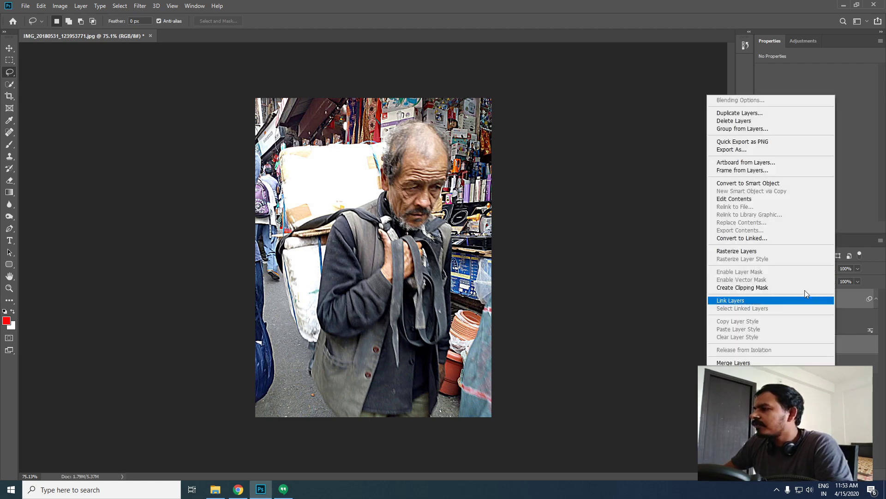
{"action": "left_click", "coordinate": [739, 183]}
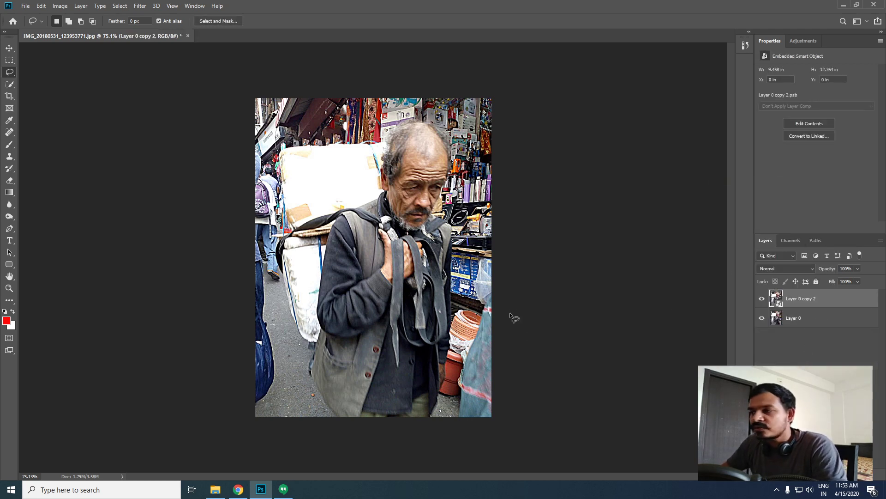
Step: Start a Field Blur on the combined smart object and set the central pin's blur to 10 px
{"action": "key", "text": "ctrl+plus"}
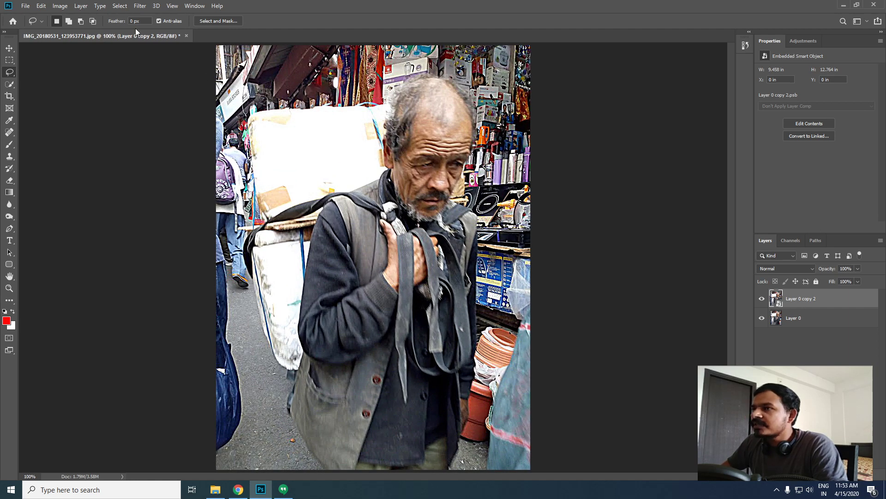
{"action": "left_click", "coordinate": [140, 6]}
{"action": "mouse_move", "coordinate": [184, 124]}
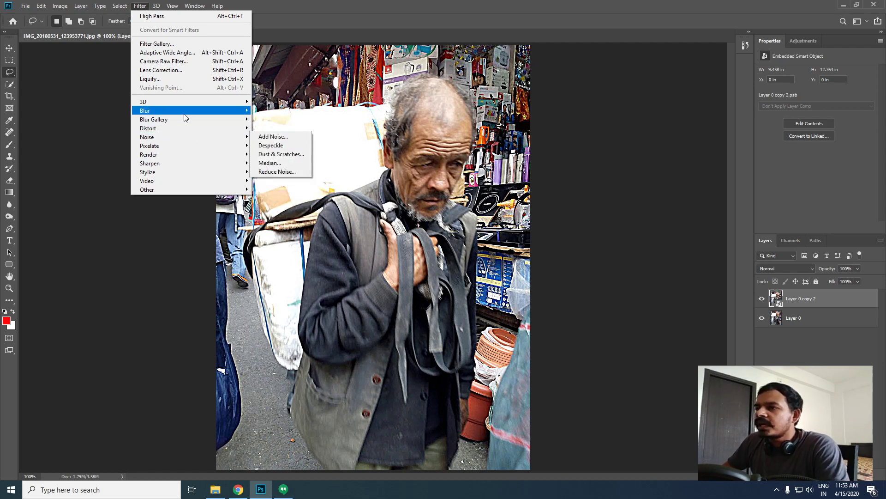
{"action": "left_click", "coordinate": [265, 120]}
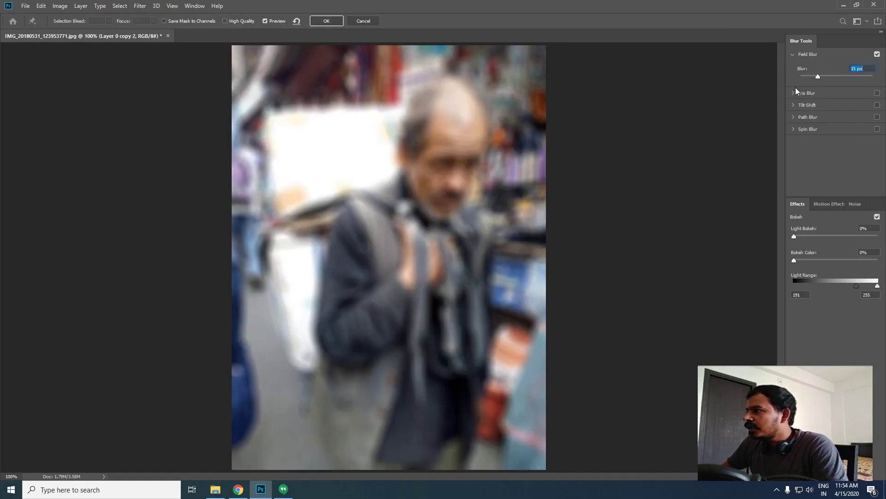
{"action": "left_click", "coordinate": [817, 77]}
{"action": "mouse_move", "coordinate": [819, 78]}
{"action": "left_mouse_down"}
{"action": "mouse_move", "coordinate": [831, 76]}
{"action": "mouse_move", "coordinate": [807, 76]}
{"action": "mouse_move", "coordinate": [824, 76]}
{"action": "mouse_move", "coordinate": [816, 78]}
{"action": "left_mouse_up"}
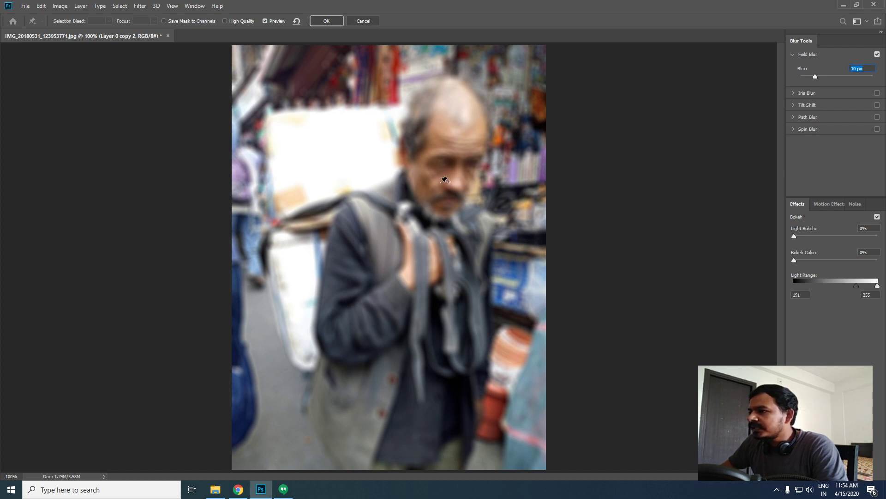
Step: Add a blur pin on the porter's face and remove its blur, and move the original pin to the package's outer edge at 5 px
{"action": "type", "text": "15"}
{"action": "key", "text": "Return"}
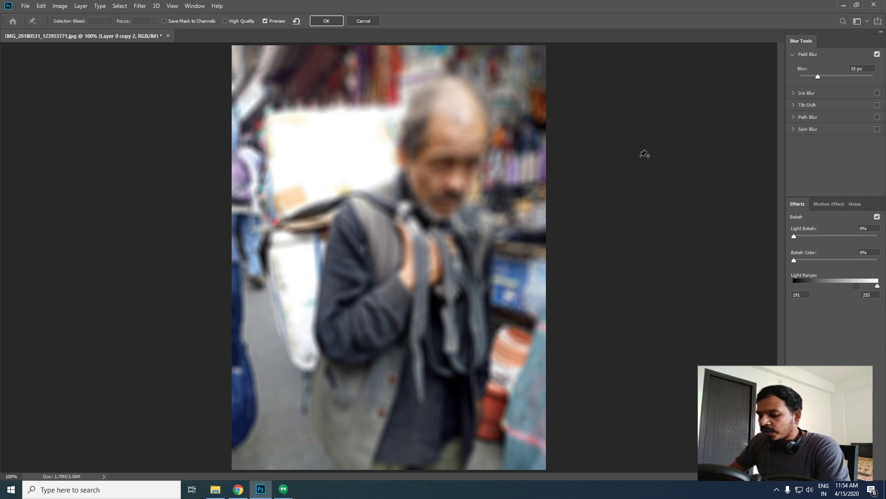
{"action": "key", "text": "h"}
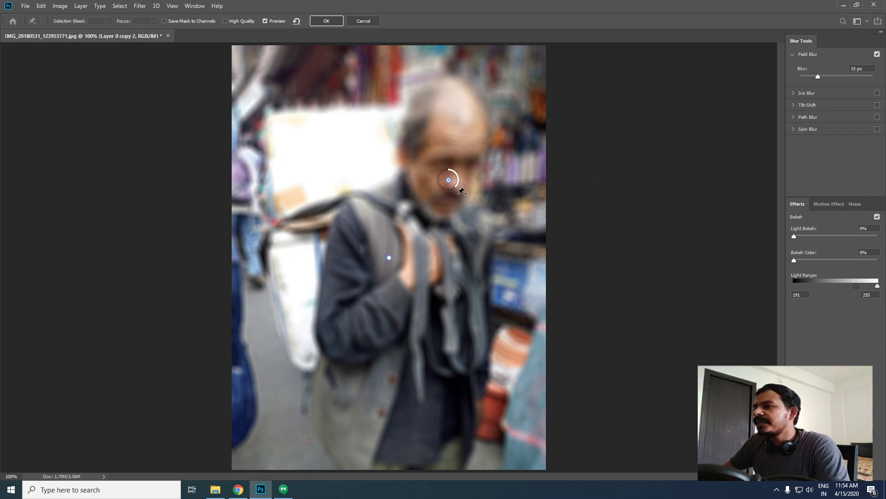
{"action": "left_click_drag", "start_coordinate": [455, 189], "coordinate": [447, 168]}
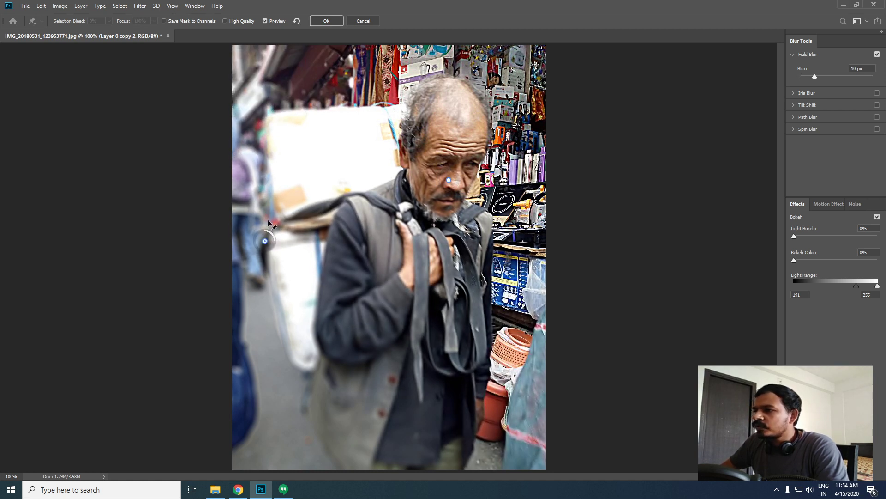
{"action": "left_click", "coordinate": [298, 109]}
{"action": "left_click_drag", "start_coordinate": [298, 109], "coordinate": [281, 148]}
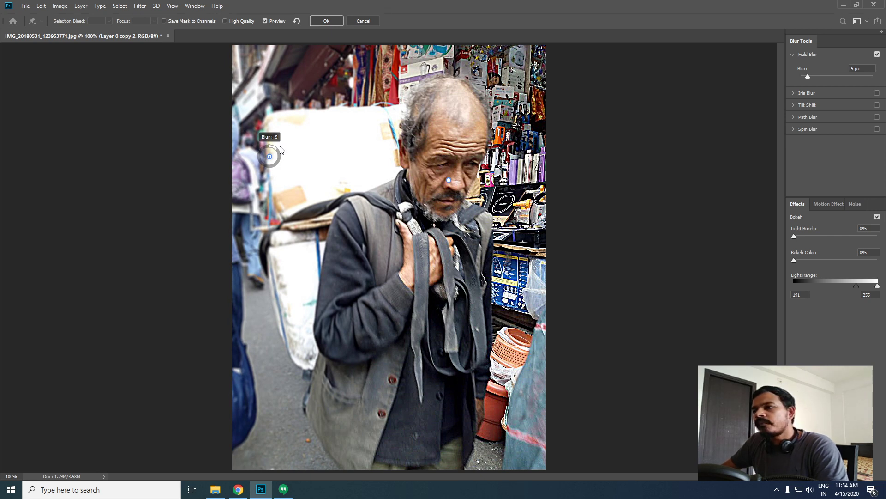
Step: Add two Field Blur pins of 6 px on the shop goods, one near the photo's upper corner and one level with the porter's chin
{"action": "left_click", "coordinate": [533, 70]}
{"action": "left_click_drag", "start_coordinate": [541, 77], "coordinate": [544, 67]}
{"action": "left_click", "coordinate": [530, 203]}
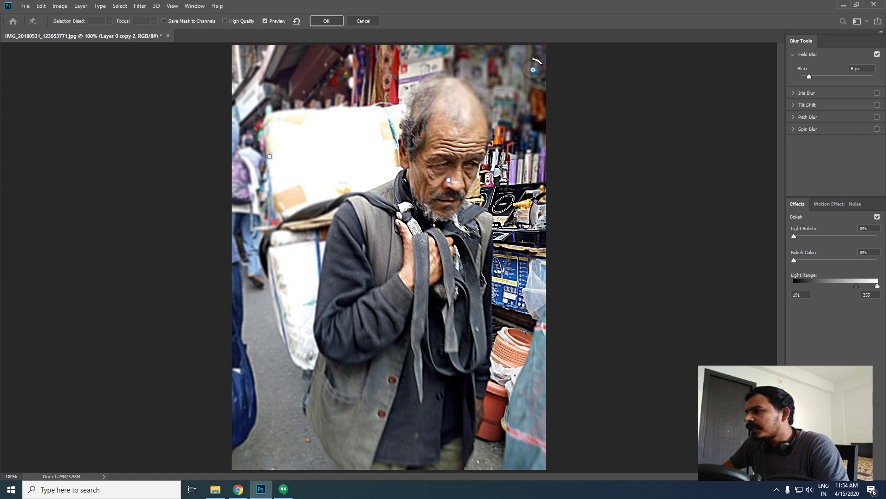
{"action": "left_click_drag", "start_coordinate": [538, 207], "coordinate": [540, 200]}
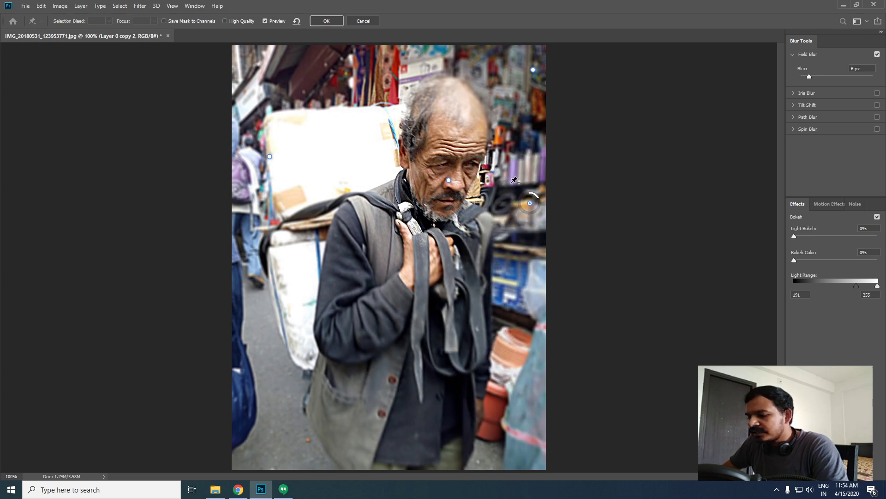
Step: Add a 2 px blur pin on the bottles beside the porter's face and reduce the pin on the uppermost shop goods to 2 px
{"action": "scroll", "coordinate": [519, 158], "scroll_direction": "up", "scroll_amount": 11}
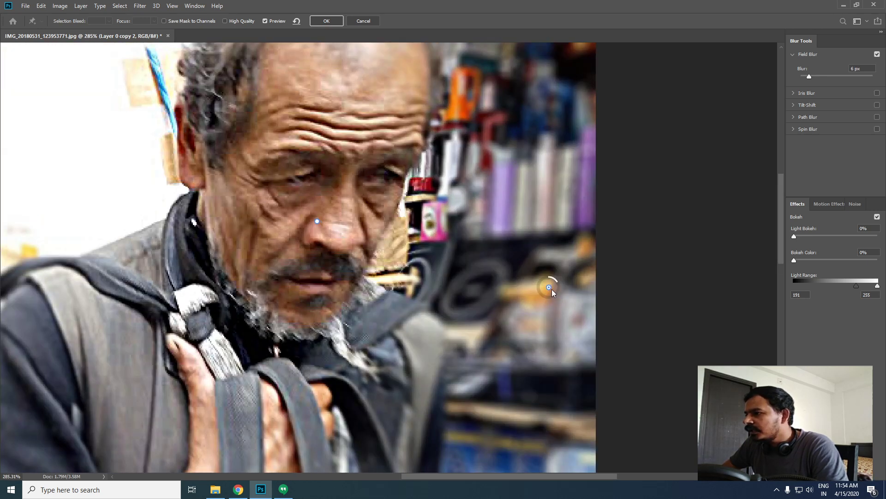
{"action": "left_click", "coordinate": [458, 181]}
{"action": "left_click_drag", "start_coordinate": [463, 189], "coordinate": [464, 167]}
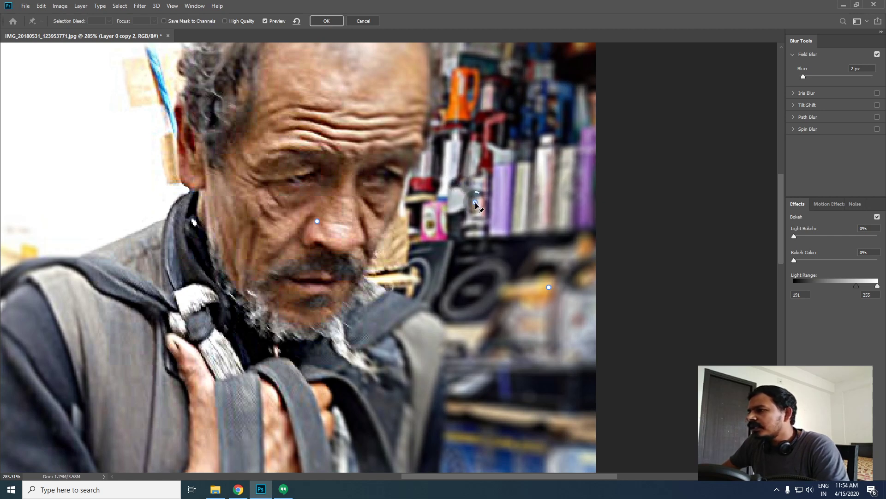
{"action": "scroll", "coordinate": [444, 263], "scroll_direction": "down", "scroll_amount": 2}
{"action": "scroll", "coordinate": [446, 273], "scroll_direction": "down", "scroll_amount": 1}
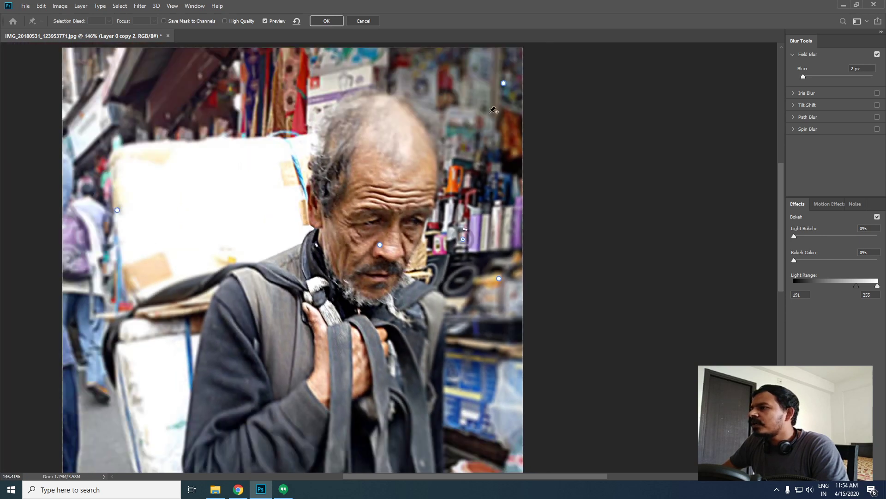
{"action": "left_click_drag", "start_coordinate": [504, 87], "coordinate": [509, 77]}
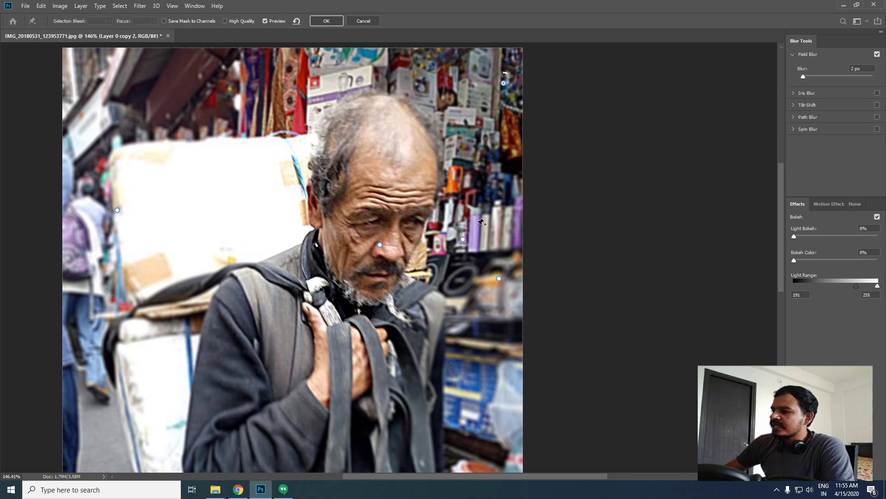
Step: Add a Field Blur pin of 4 px on the blue-green cloth beside the red pots
{"action": "scroll", "coordinate": [466, 261], "scroll_direction": "down", "scroll_amount": 3}
{"action": "scroll", "coordinate": [466, 261], "scroll_direction": "down", "scroll_amount": 8}
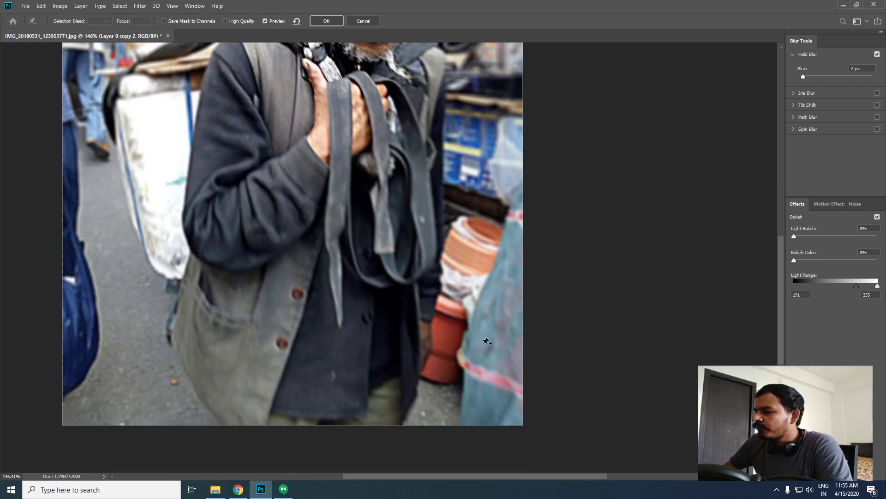
{"action": "left_click", "coordinate": [485, 343]}
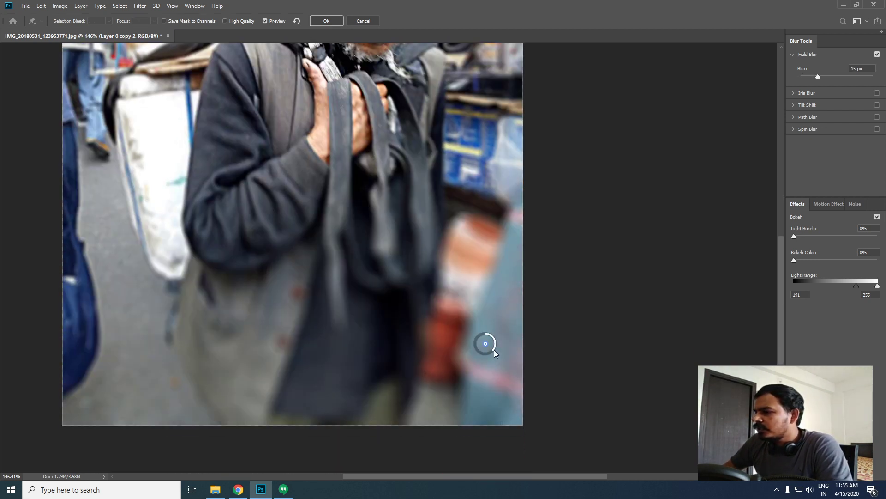
{"action": "left_click_drag", "start_coordinate": [494, 350], "coordinate": [490, 336]}
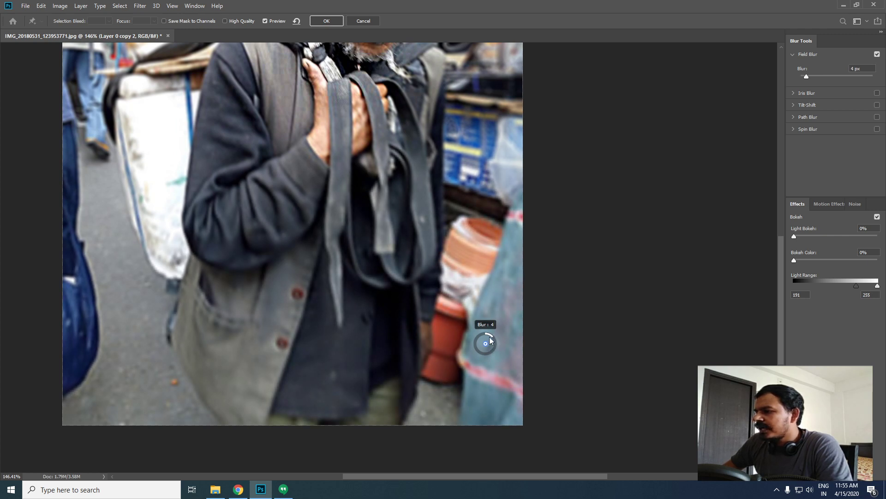
Step: Set the blur of the pin on the uppermost shop goods to 3 px
{"action": "scroll", "coordinate": [435, 300], "scroll_direction": "up", "scroll_amount": 5}
{"action": "scroll", "coordinate": [435, 300], "scroll_direction": "up", "scroll_amount": 8}
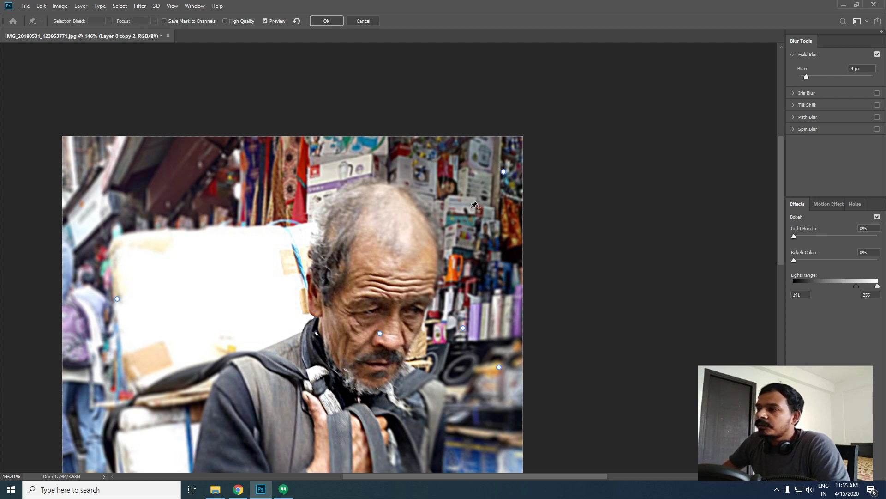
{"action": "left_click", "coordinate": [503, 172]}
{"action": "left_click_drag", "start_coordinate": [509, 166], "coordinate": [509, 166]}
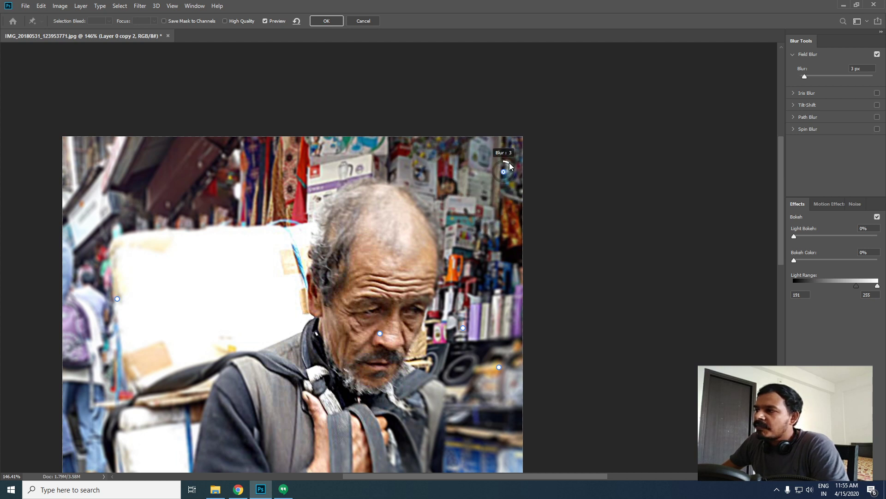
Step: Add a 4 px Field Blur pin on the hanging fabrics above the package and shift it slightly away from the porter's head
{"action": "left_click", "coordinate": [293, 160]}
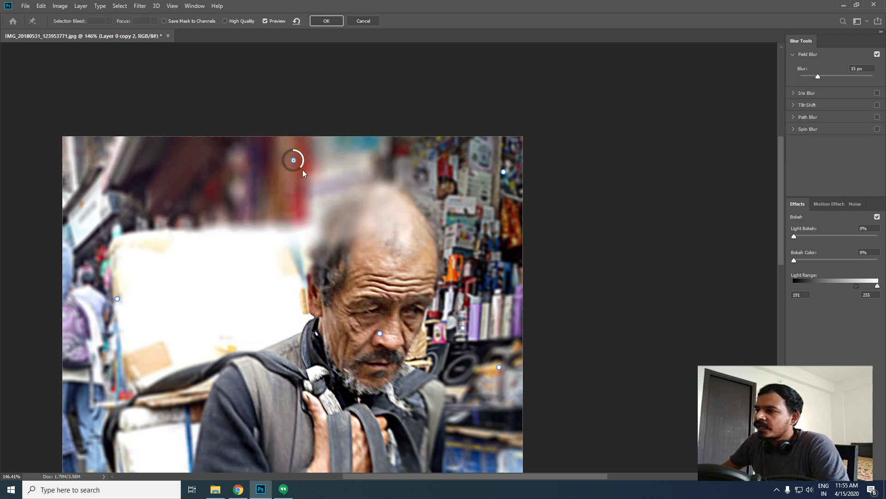
{"action": "left_click_drag", "start_coordinate": [300, 166], "coordinate": [302, 149]}
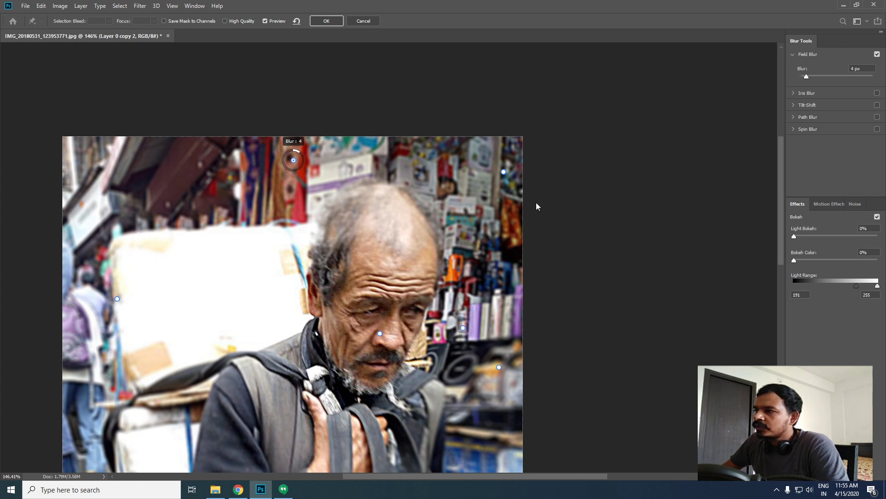
{"action": "left_click_drag", "start_coordinate": [292, 157], "coordinate": [274, 152]}
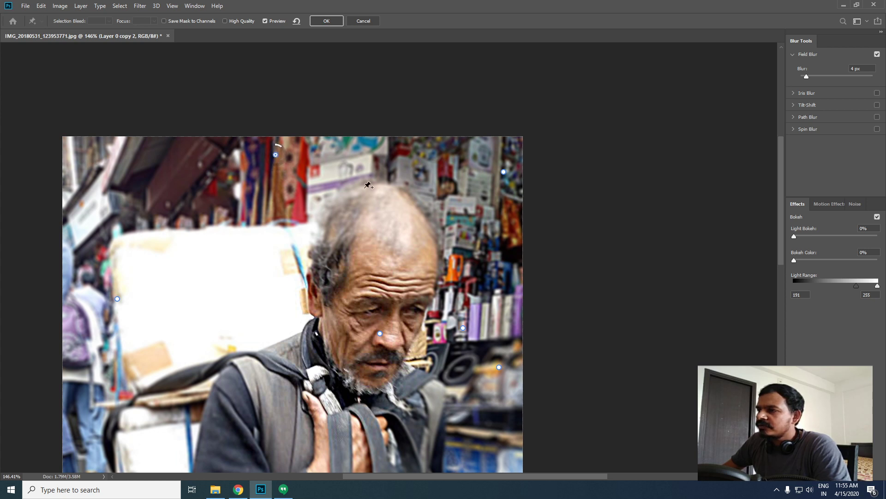
Step: Add Field Blur pins beside the crown of the man's head and on his sleeve near the wrist, both with 0 px blur
{"action": "left_click", "coordinate": [346, 195]}
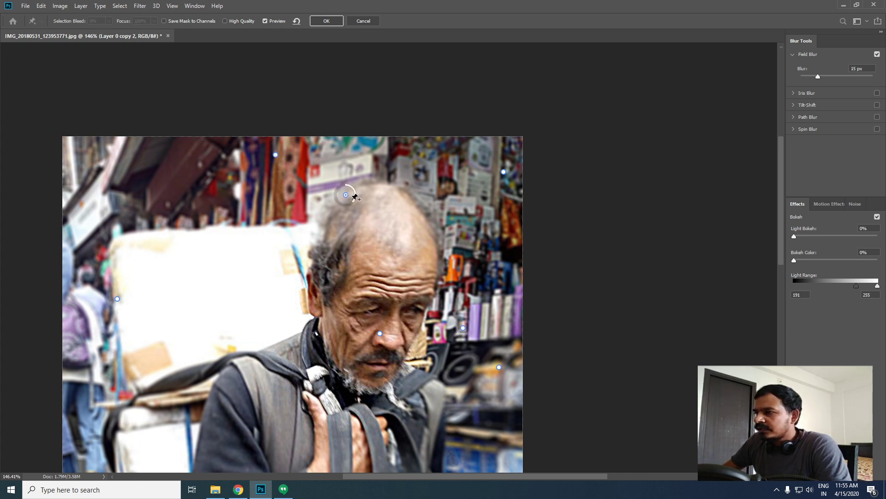
{"action": "left_click_drag", "start_coordinate": [354, 203], "coordinate": [348, 167]}
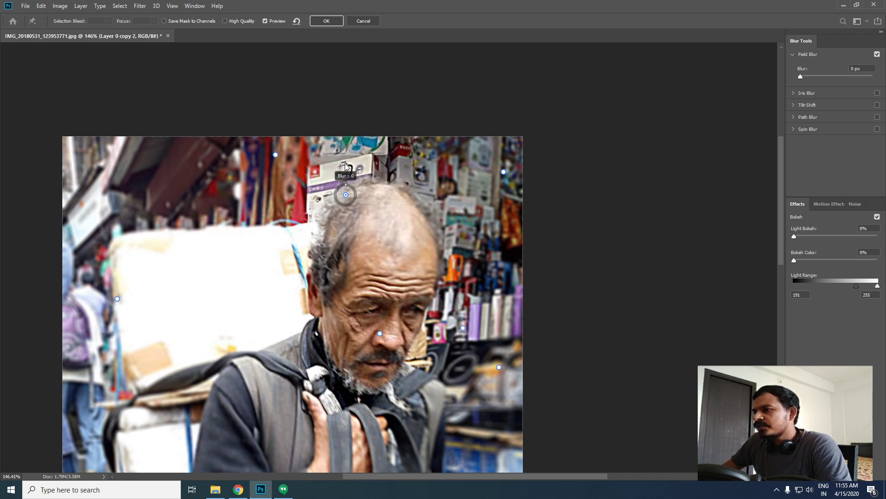
{"action": "scroll", "coordinate": [369, 250], "scroll_direction": "down", "scroll_amount": 4}
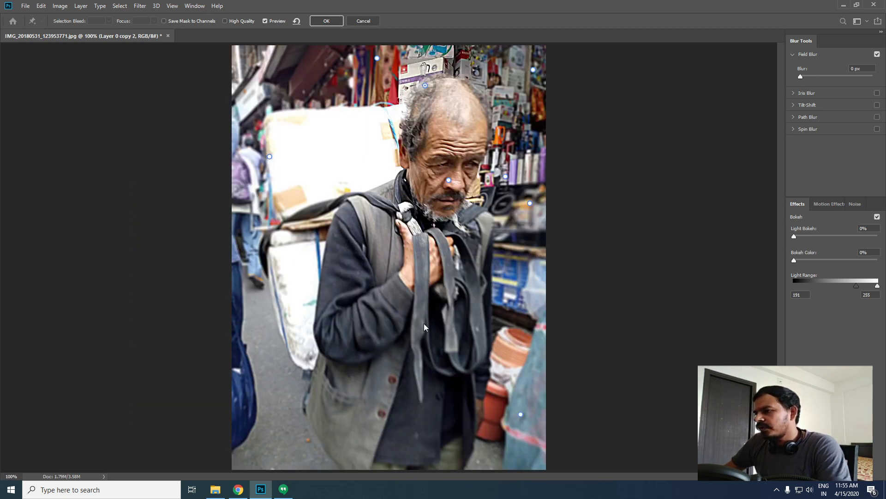
{"action": "left_click", "coordinate": [412, 298]}
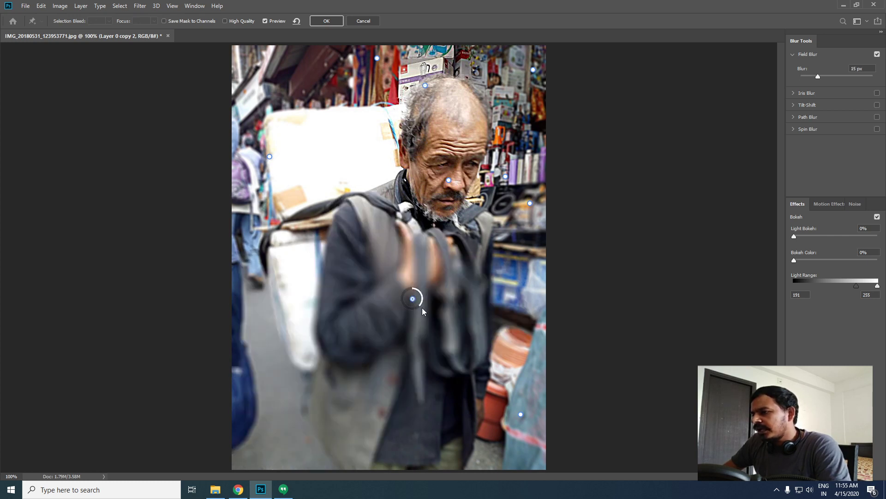
{"action": "left_click_drag", "start_coordinate": [421, 304], "coordinate": [415, 281]}
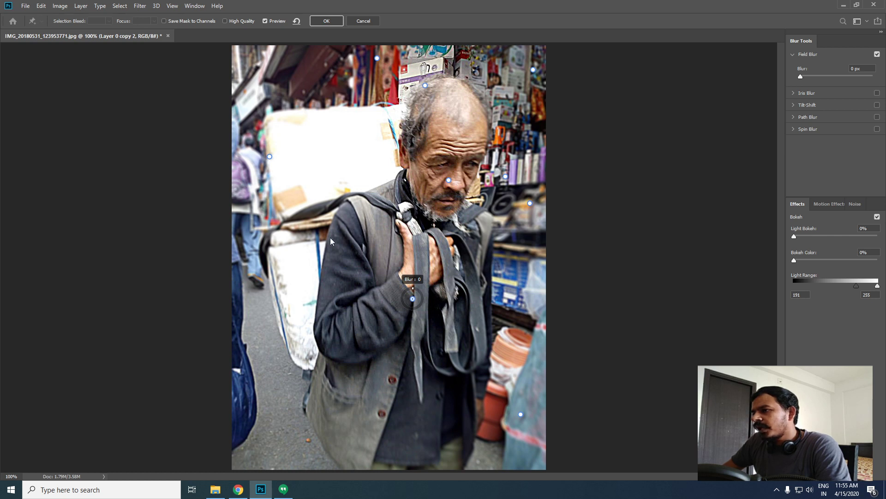
Step: Add Field Blur pins with 2 px blur on the white bundle above his shoulder and 6 px on the blue bag at the photo's edge
{"action": "left_click", "coordinate": [342, 185]}
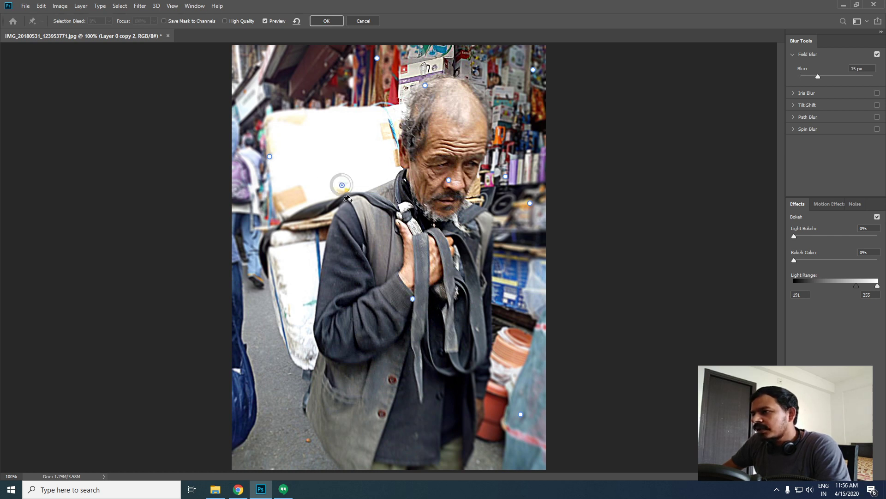
{"action": "left_click_drag", "start_coordinate": [351, 192], "coordinate": [347, 173]}
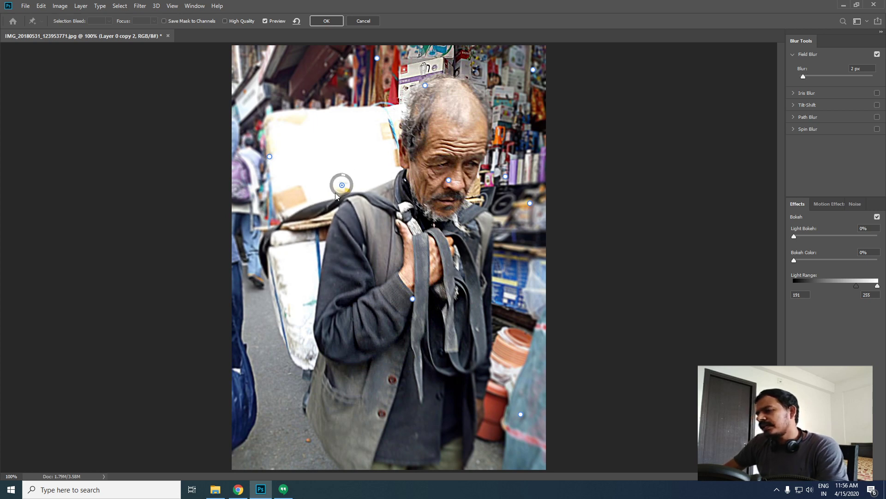
{"action": "left_click", "coordinate": [248, 407]}
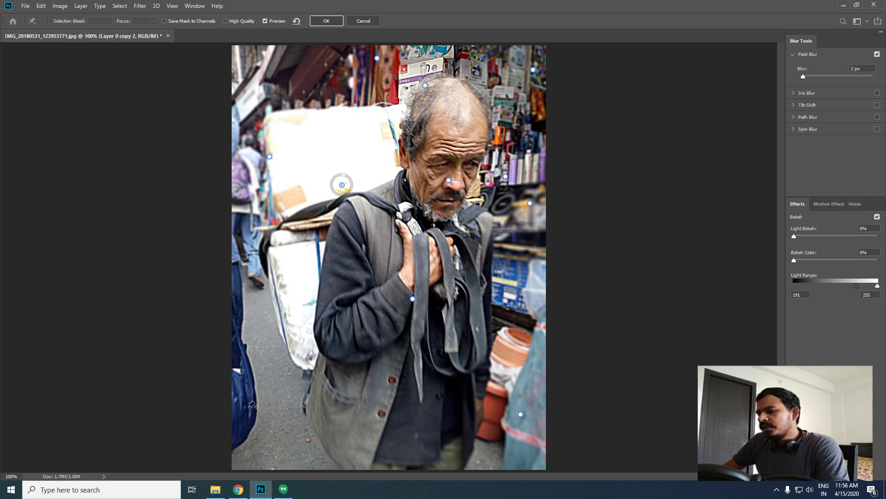
{"action": "left_click_drag", "start_coordinate": [256, 414], "coordinate": [261, 405]}
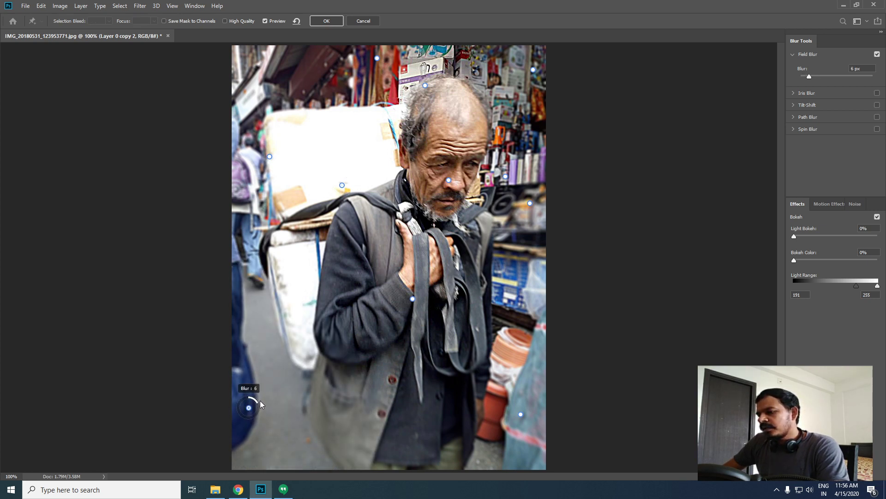
{"action": "left_click_drag", "start_coordinate": [261, 405], "coordinate": [260, 405]}
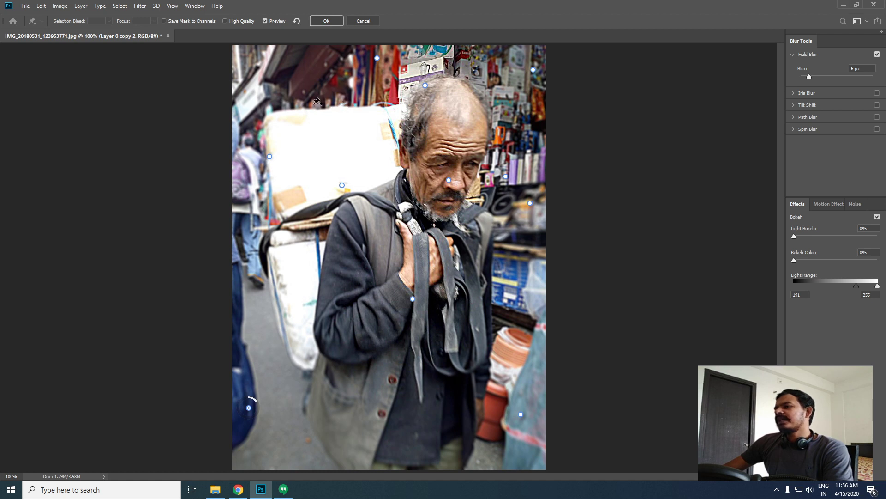
Step: Add an 8 px Field Blur pin on the bundle's upper edge and set the existing pin at the bundle's outer side to 5 px
{"action": "left_click_drag", "start_coordinate": [319, 111], "coordinate": [324, 111]}
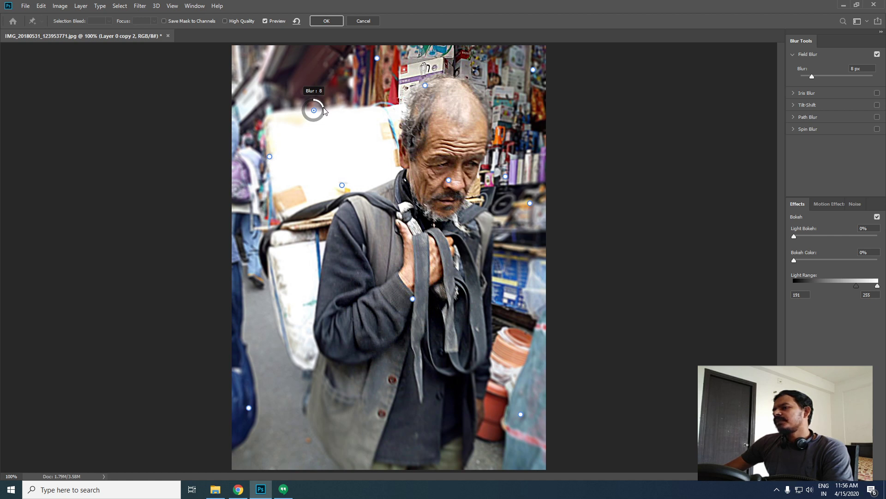
{"action": "left_click", "coordinate": [269, 157]}
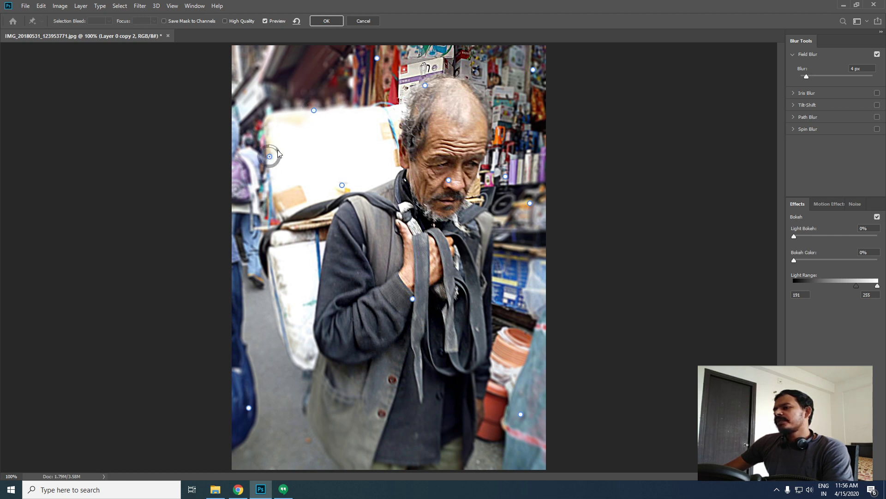
{"action": "left_click_drag", "start_coordinate": [275, 149], "coordinate": [281, 150]}
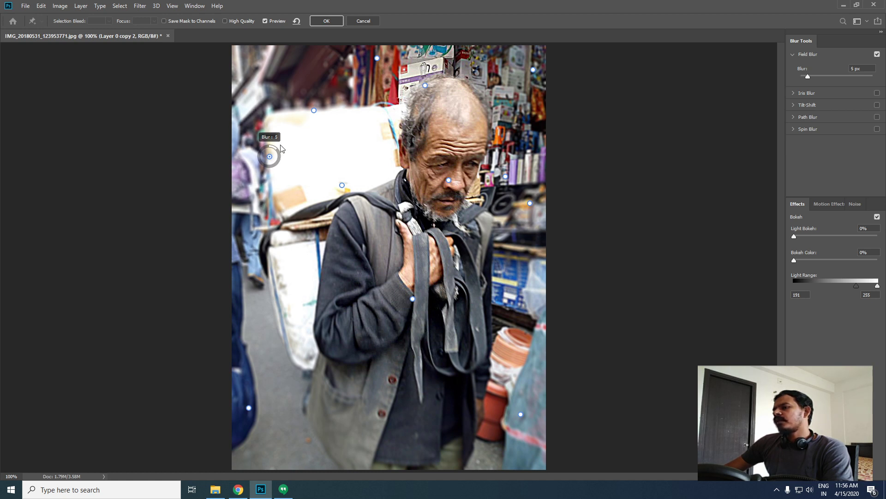
Step: Move the pins at the bundle's upper edge and the man's crown upward, set the latter to 2 px, and apply the blur
{"action": "left_click_drag", "start_coordinate": [314, 111], "coordinate": [319, 87]}
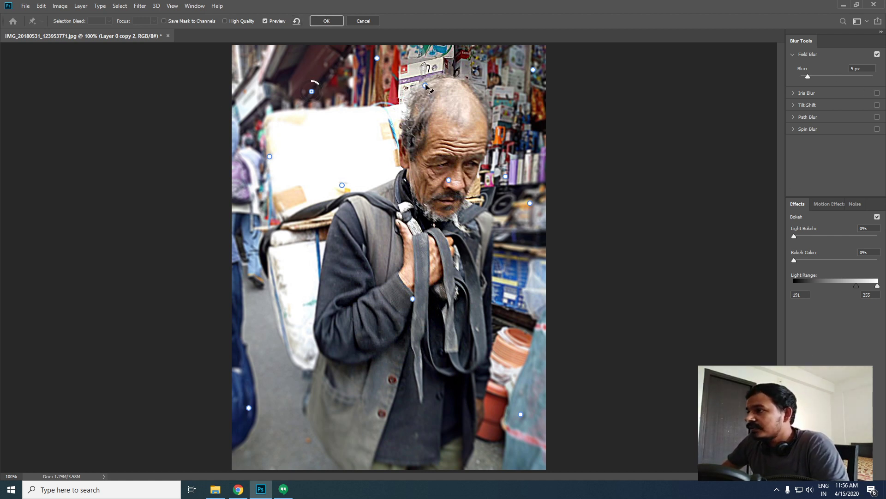
{"action": "left_click_drag", "start_coordinate": [425, 85], "coordinate": [428, 51]}
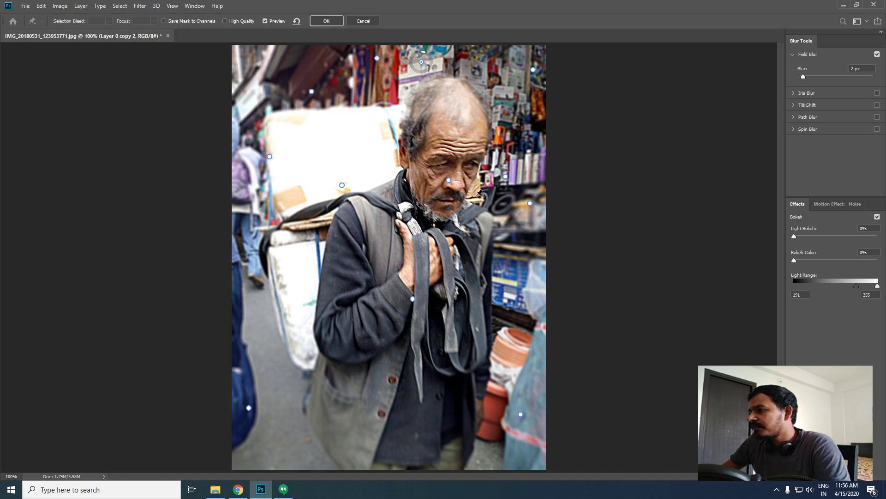
{"action": "left_click", "coordinate": [325, 21]}
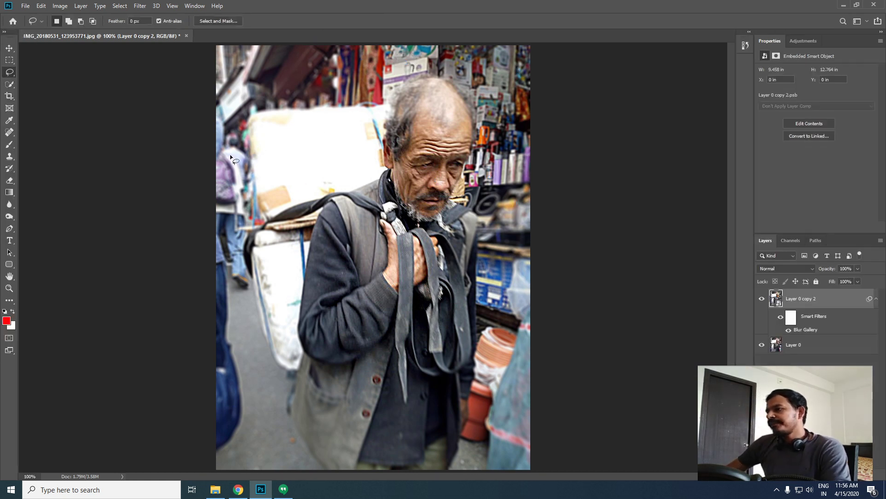
Step: Compare the photo before and after blurring by hiding and reshowing Layer 0 copy 2
{"action": "scroll", "coordinate": [275, 300], "scroll_direction": "down", "scroll_amount": 1}
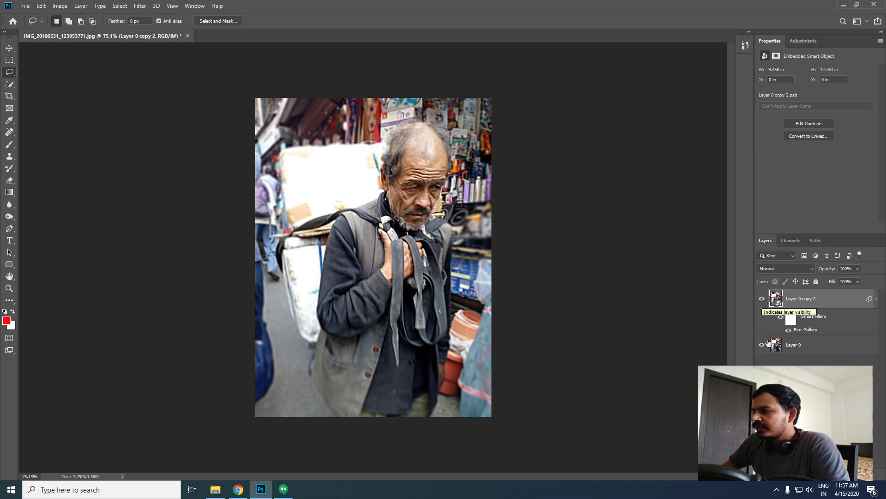
{"action": "left_click", "coordinate": [762, 301]}
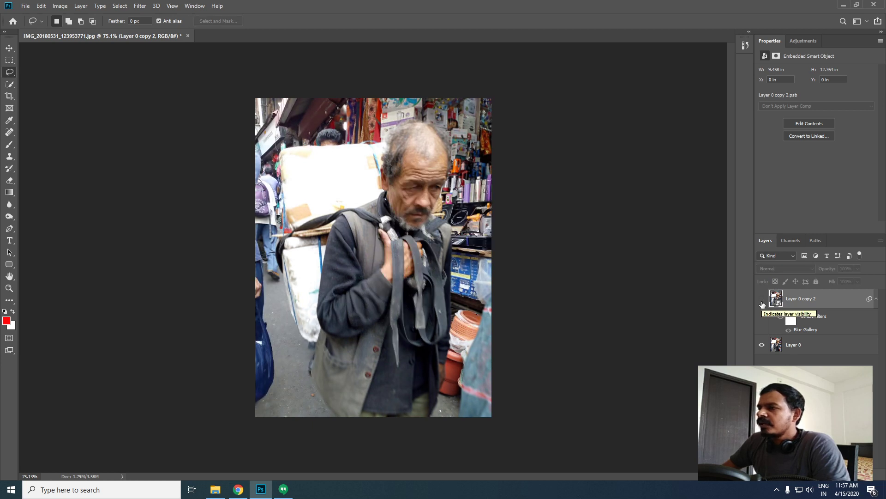
{"action": "left_click", "coordinate": [762, 302]}
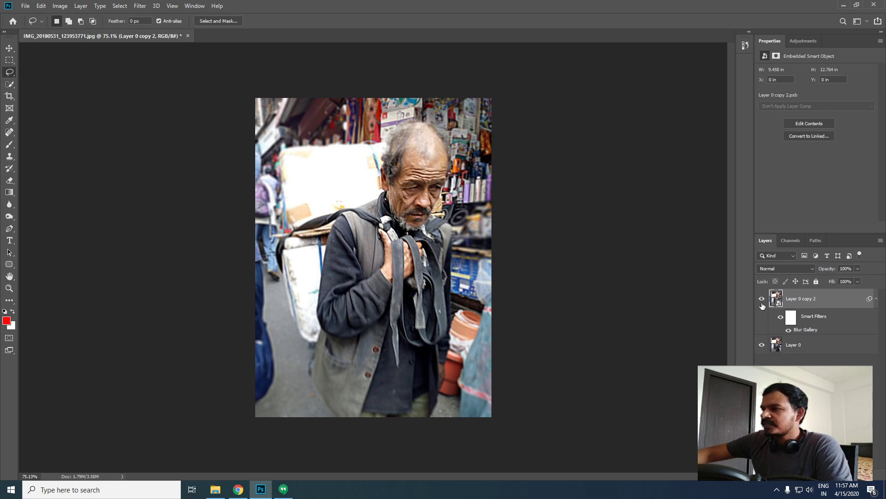
Step: View the photo in full-screen mode on a black background, fitted to the screen
{"action": "key", "text": "ctrl+1"}
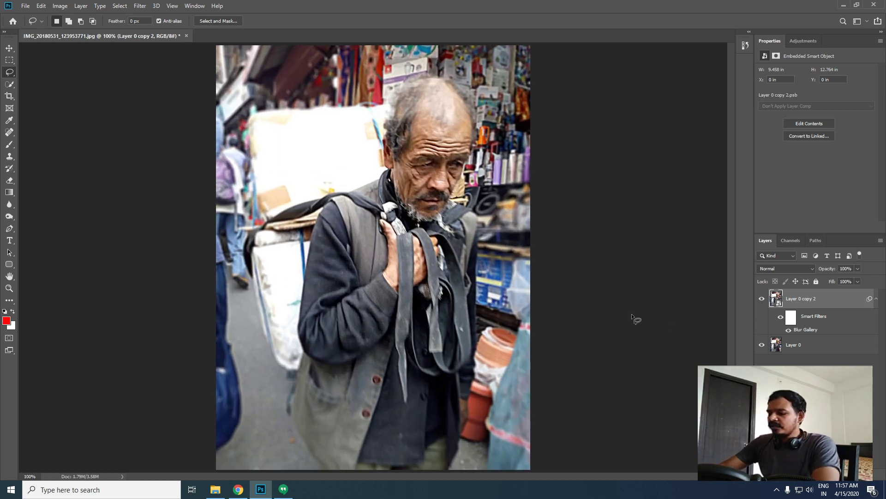
{"action": "key", "text": "f"}
{"action": "key", "text": "f"}
{"action": "key", "text": "v"}
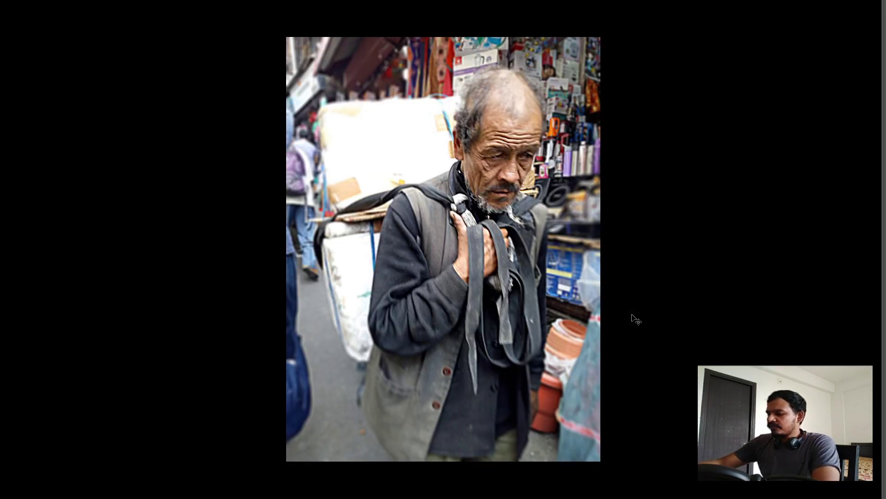
{"action": "key", "text": "ctrl+plus"}
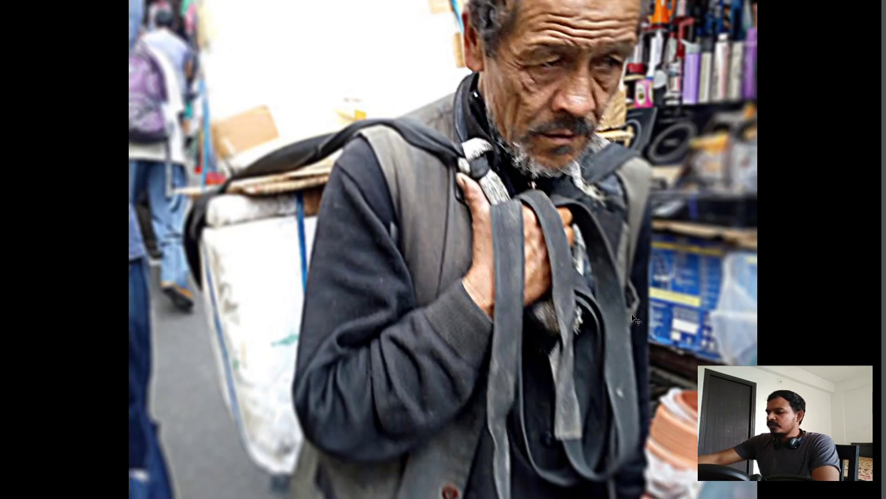
{"action": "key", "text": "ctrl+minus"}
{"action": "key", "text": "ctrl+0"}
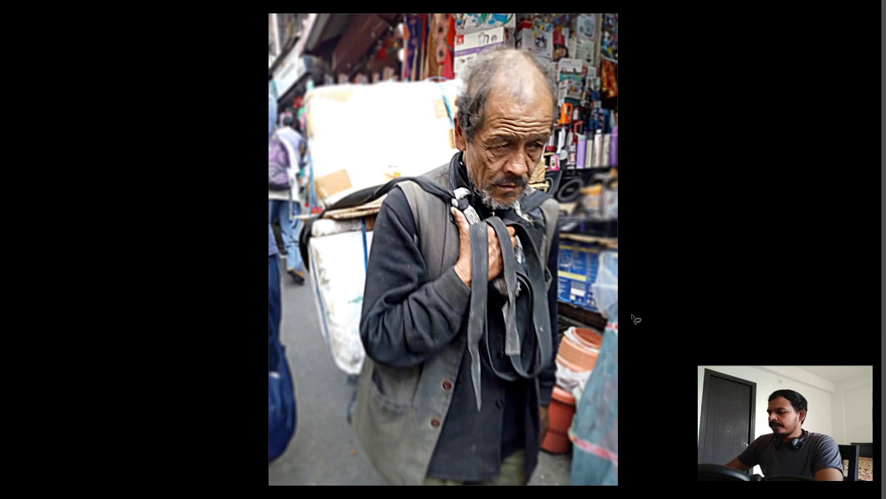
Step: Compare the edit with the original in full screen by toggling the visibility of Layer 0 copy 2
{"action": "key", "text": "F7"}
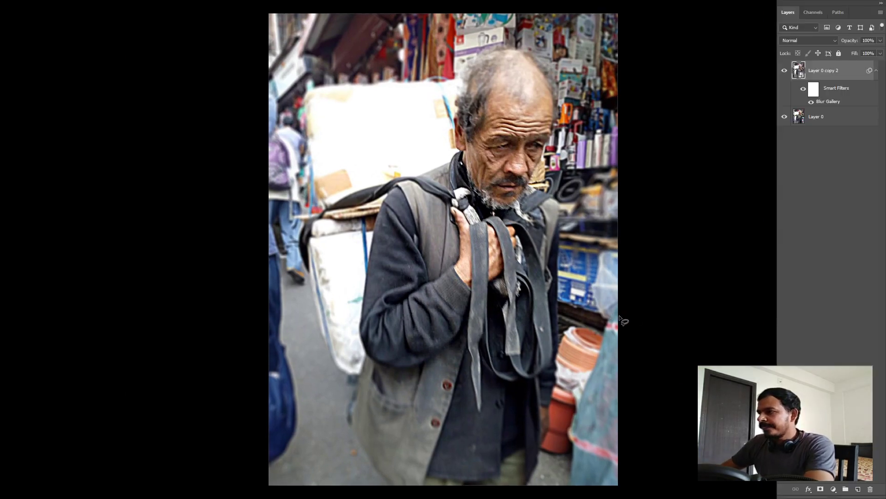
{"action": "left_click", "coordinate": [785, 71]}
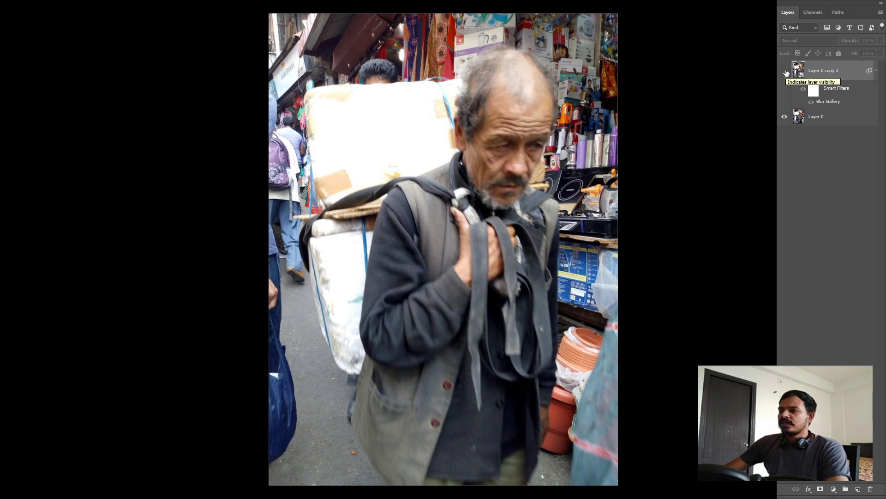
{"action": "left_click", "coordinate": [785, 71]}
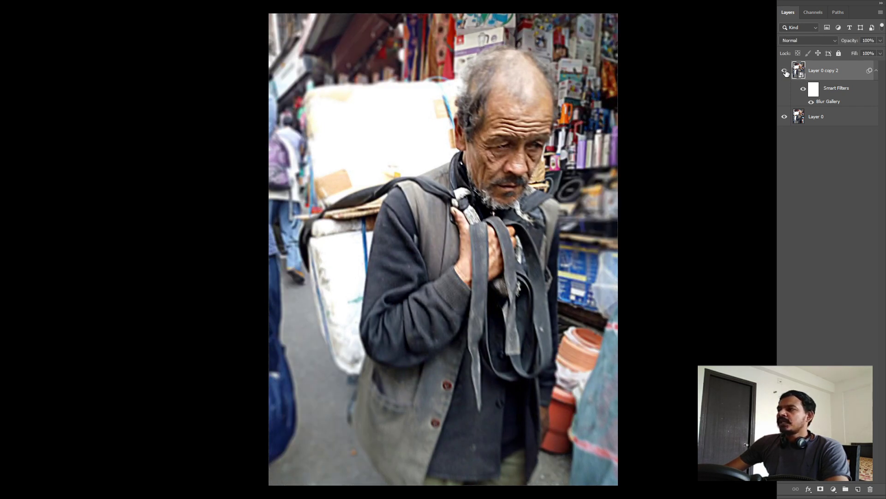
{"action": "left_click", "coordinate": [784, 71]}
{"action": "left_click", "coordinate": [784, 71]}
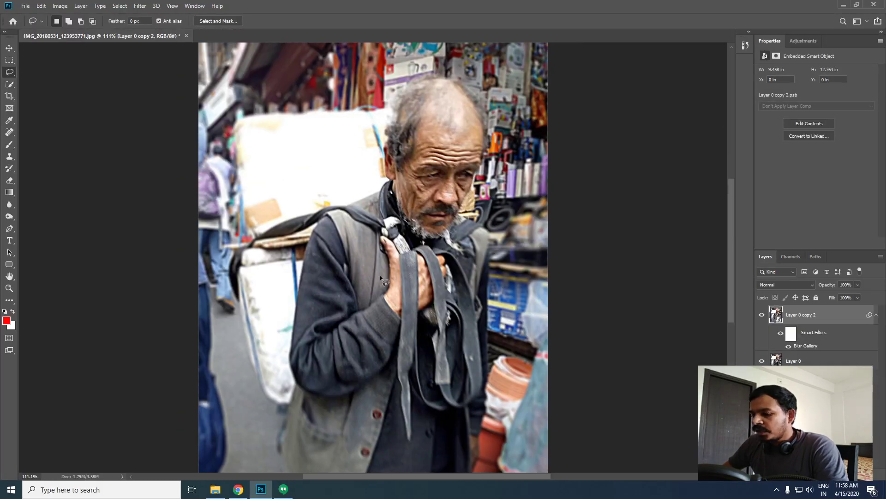
Step: Apply the Add Noise filter to Layer 0 copy 2 with an amount of 2.5%, Gaussian distribution and Monochromatic
{"action": "scroll", "coordinate": [267, 278], "scroll_direction": "down", "scroll_amount": 2}
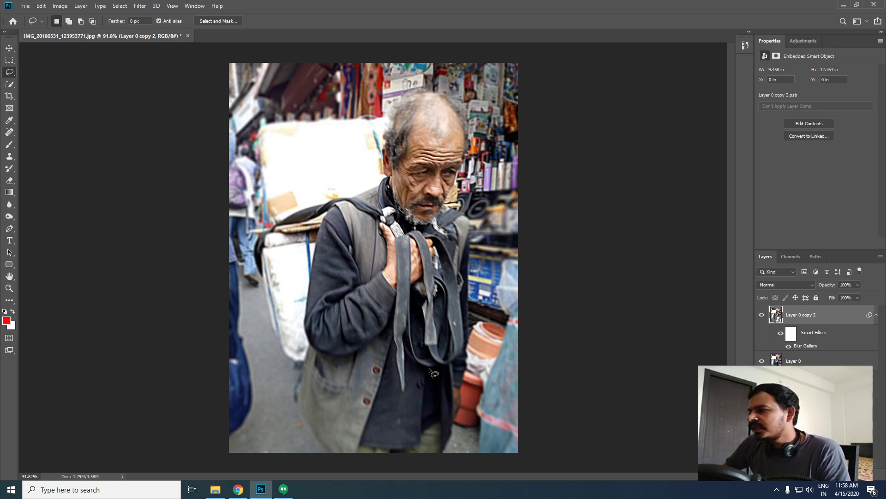
{"action": "key", "text": "alt+t"}
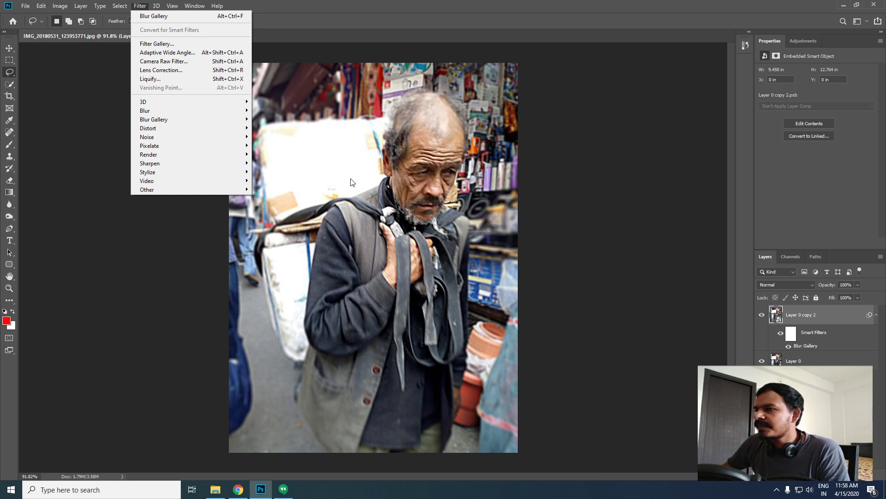
{"action": "mouse_move", "coordinate": [164, 144]}
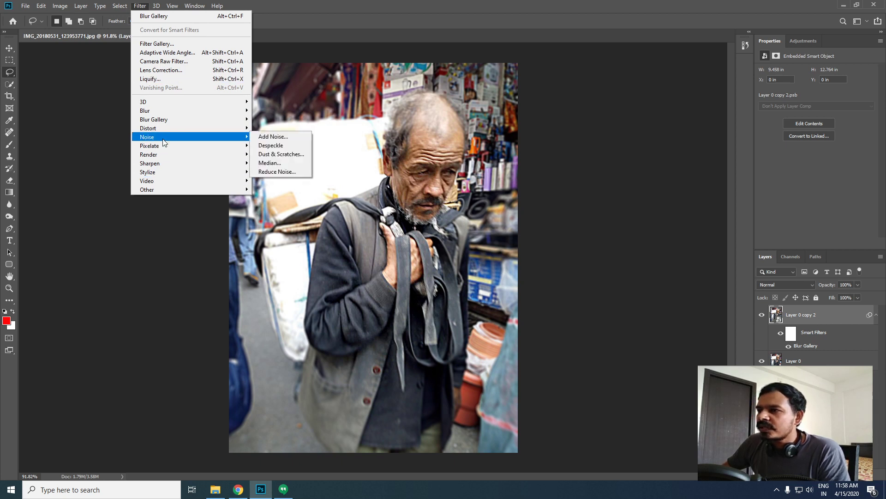
{"action": "left_click", "coordinate": [268, 137]}
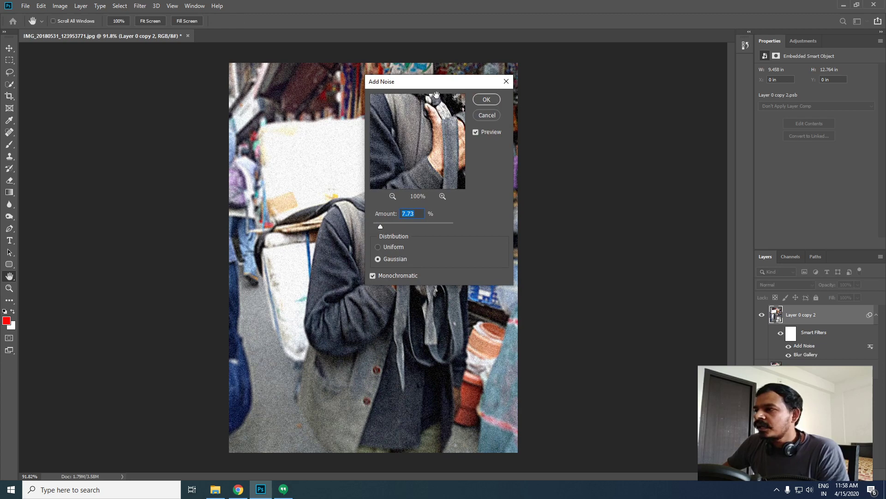
{"action": "left_click_drag", "start_coordinate": [442, 81], "coordinate": [635, 102]}
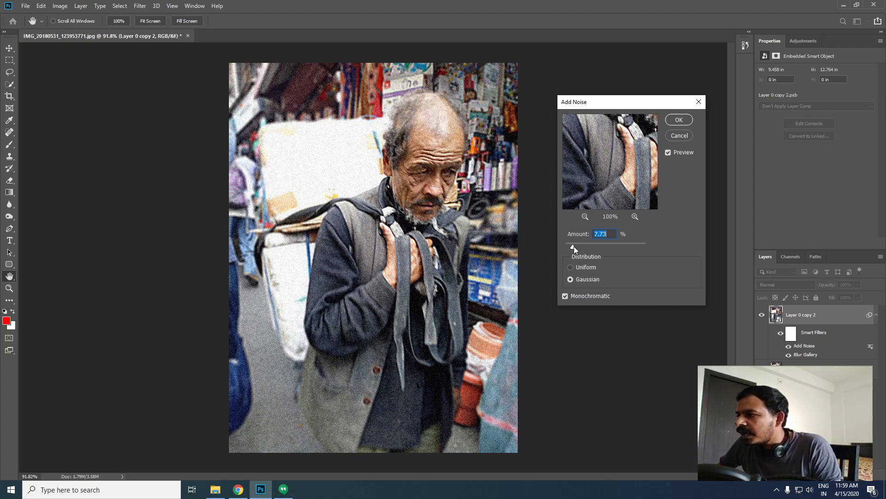
{"action": "left_click_drag", "start_coordinate": [574, 246], "coordinate": [567, 247]}
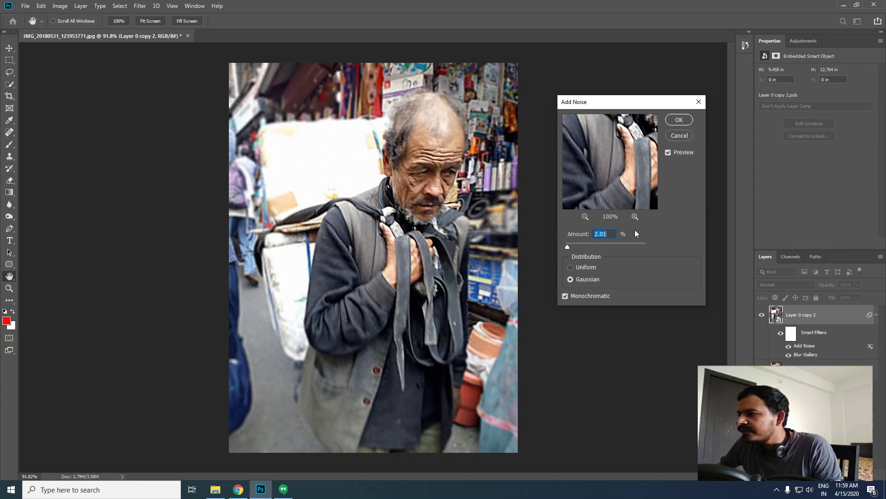
{"action": "type", "text": "1.5"}
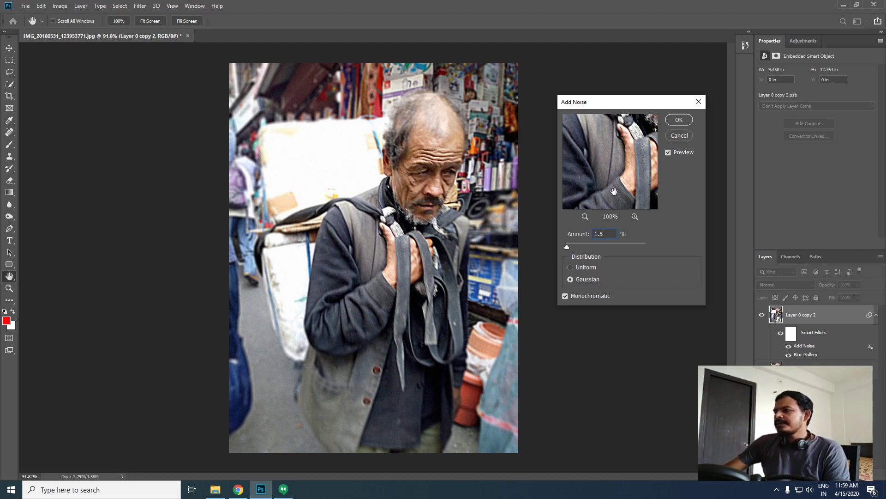
{"action": "key", "text": "Tab"}
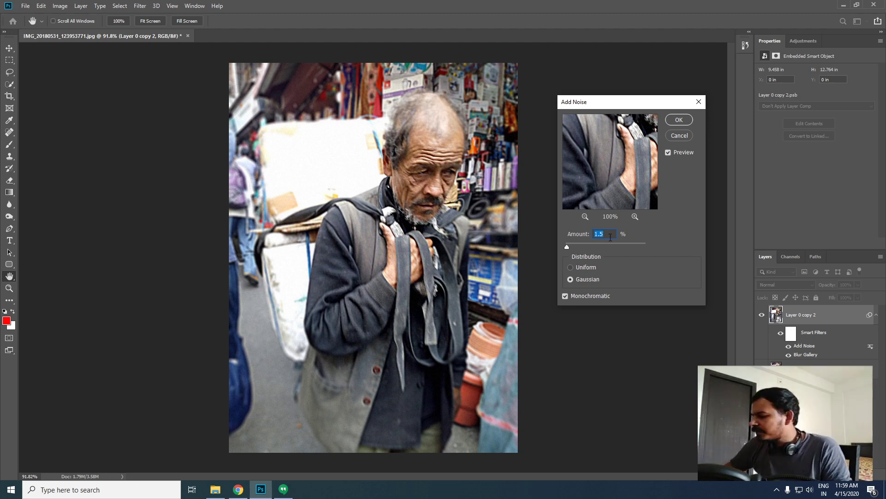
{"action": "type", "text": "2."}
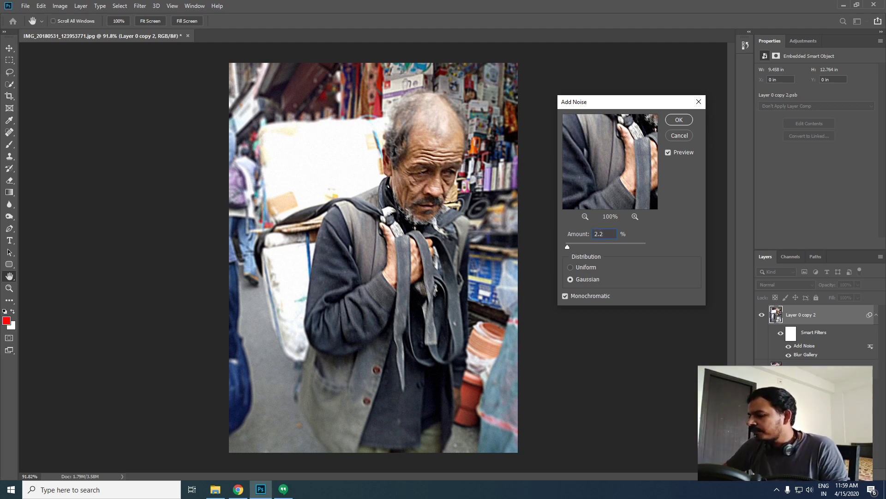
{"action": "type", "text": "5"}
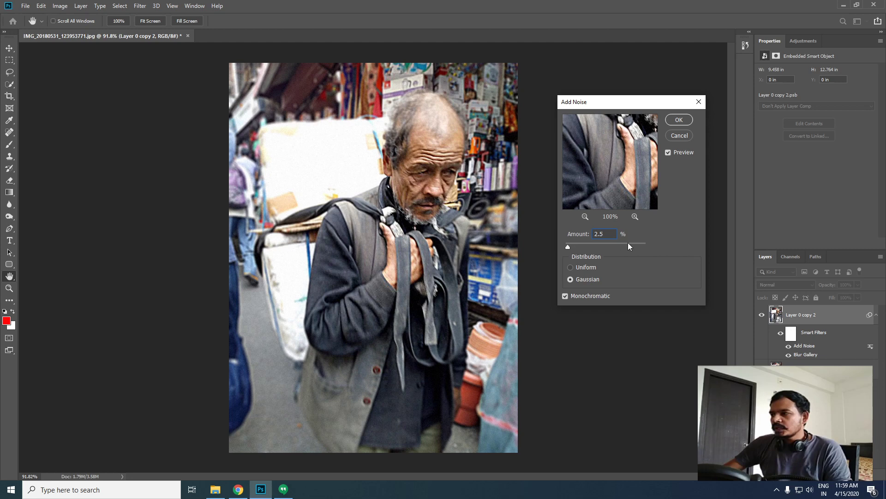
{"action": "key", "text": "Tab"}
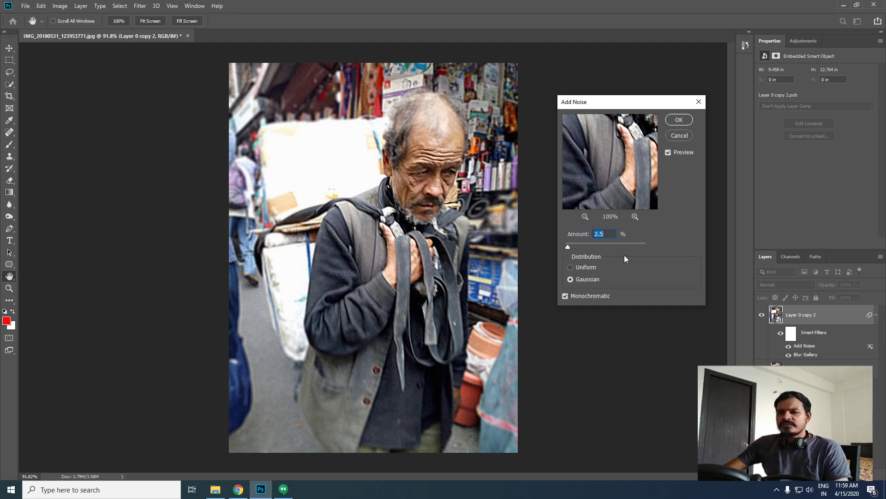
{"action": "left_click", "coordinate": [678, 120]}
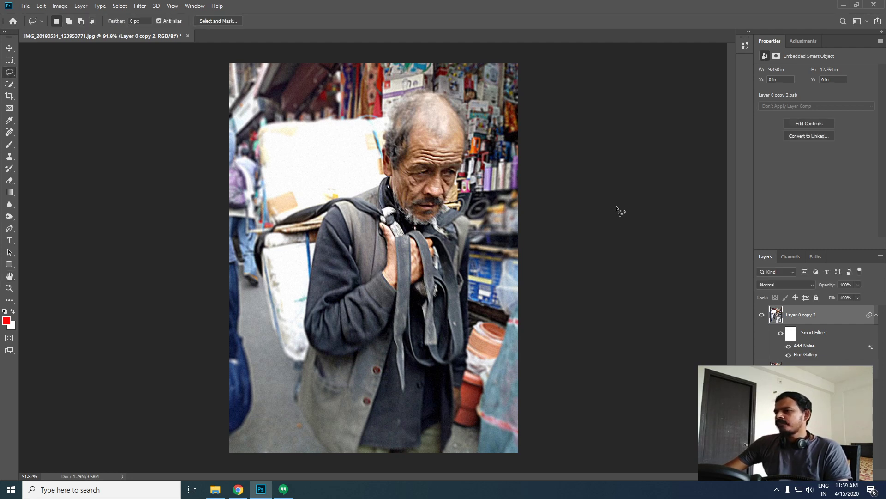
Step: Compare the finished edit with the original photo by hiding and reshowing Layer 0 copy 2
{"action": "left_click", "coordinate": [763, 316]}
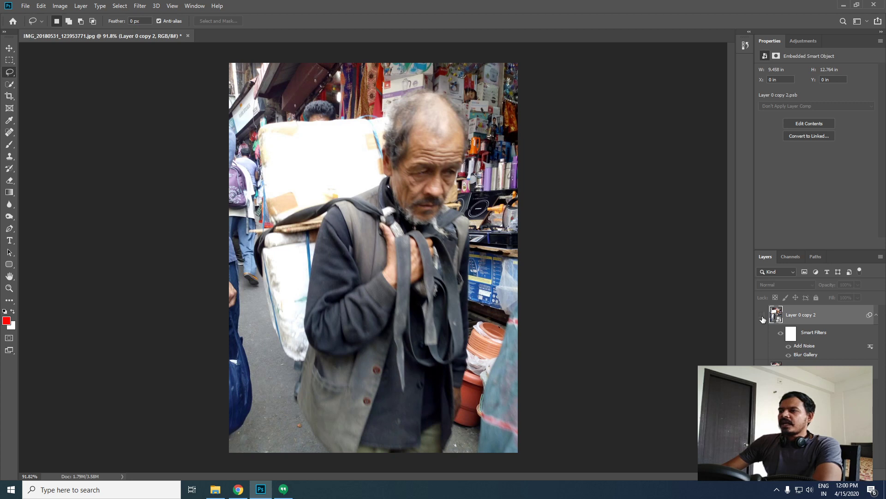
{"action": "left_click", "coordinate": [762, 316]}
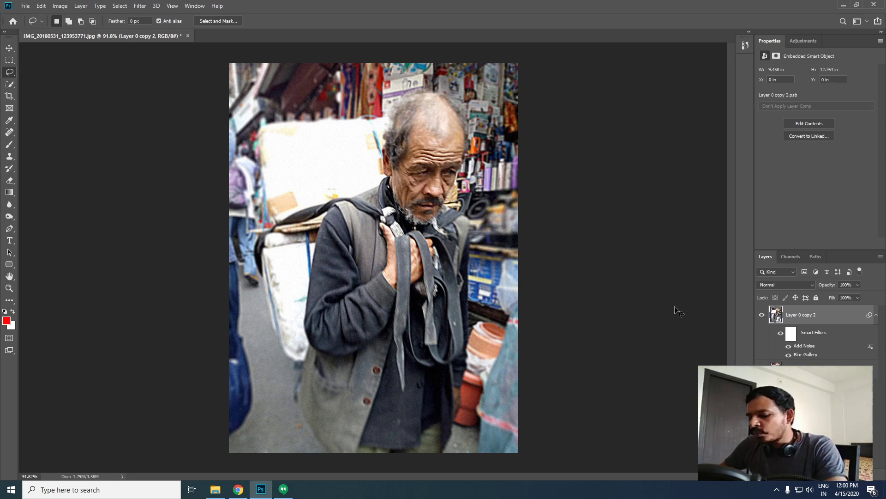
{"action": "key", "text": "ctrl+shift+s"}
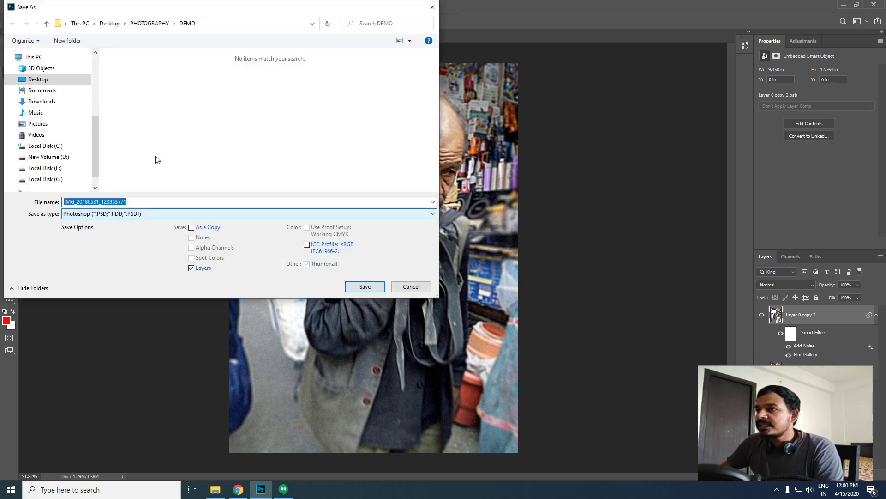
{"action": "left_click_drag", "start_coordinate": [145, 200], "coordinate": [41, 181]}
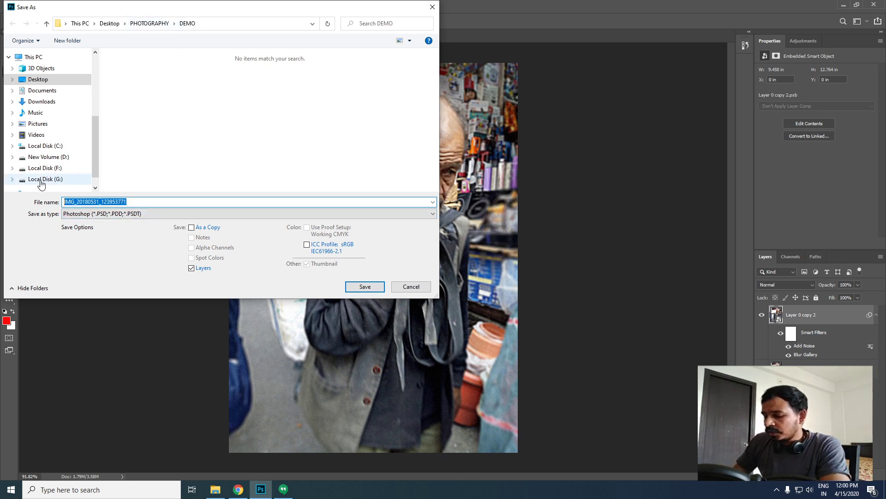
{"action": "type", "text": "edited"}
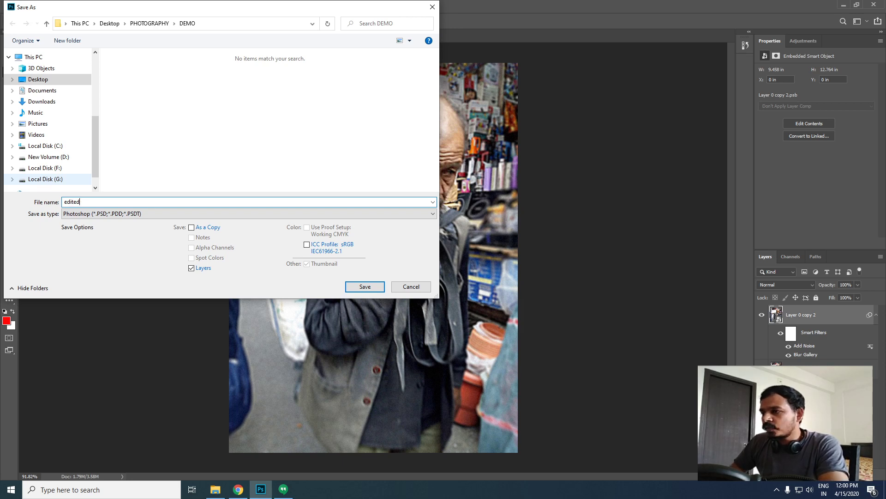
{"action": "key", "text": "Return"}
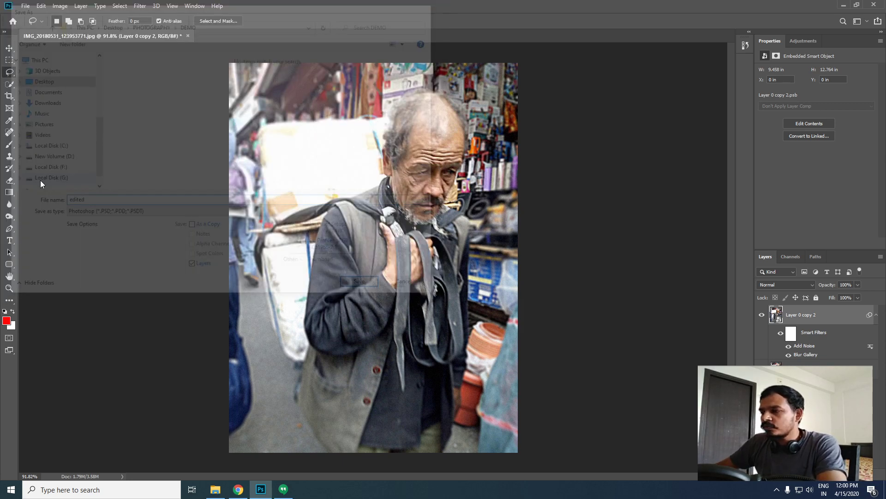
Step: Save the layered photo as a Photoshop file named edited in the DEMO folder, with Maximize Compatibility on
{"action": "key", "text": "ctrl+shift+s"}
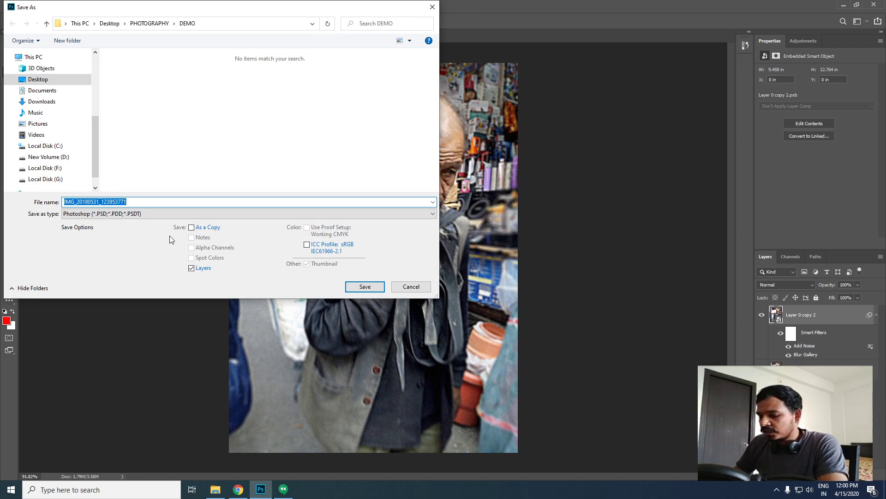
{"action": "type", "text": "edited"}
{"action": "key", "text": "Return"}
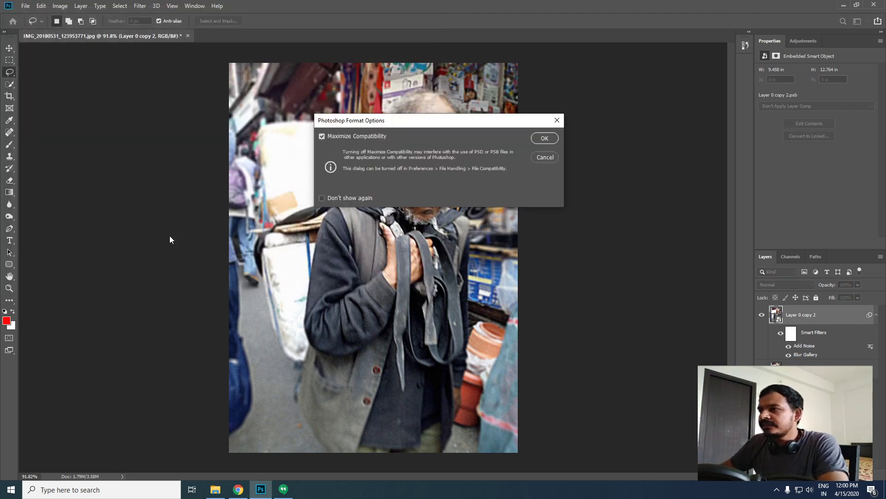
{"action": "left_click", "coordinate": [545, 138]}
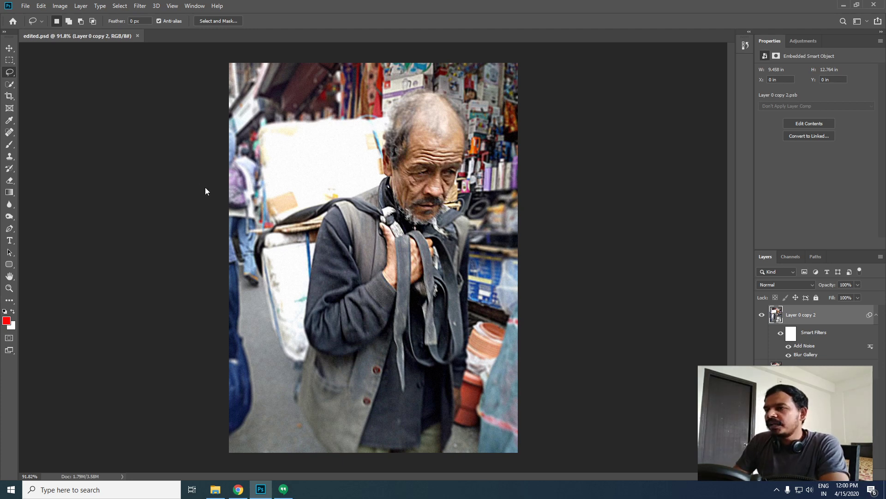
Step: Save a JPEG copy named edited in the DEMO folder at quality 12, Baseline ("Standard")
{"action": "key", "text": "ctrl+shift+s"}
{"action": "left_click", "coordinate": [213, 213]}
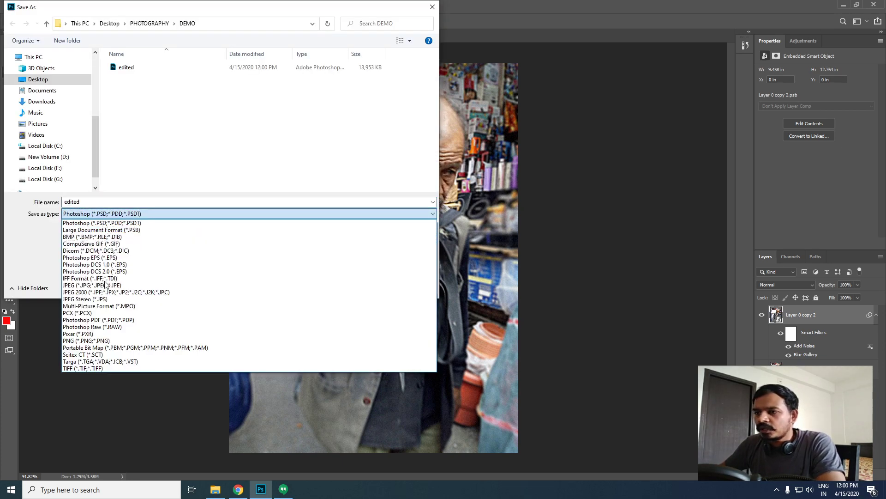
{"action": "left_click", "coordinate": [138, 287]}
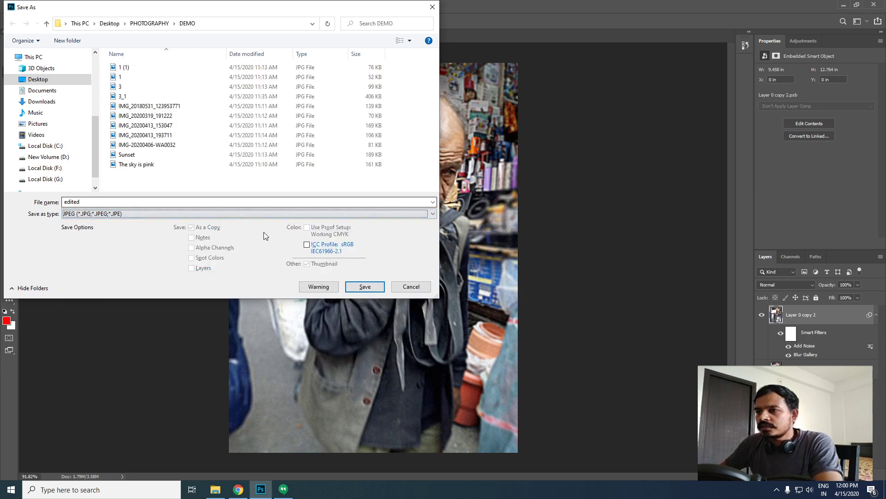
{"action": "left_click", "coordinate": [351, 287]}
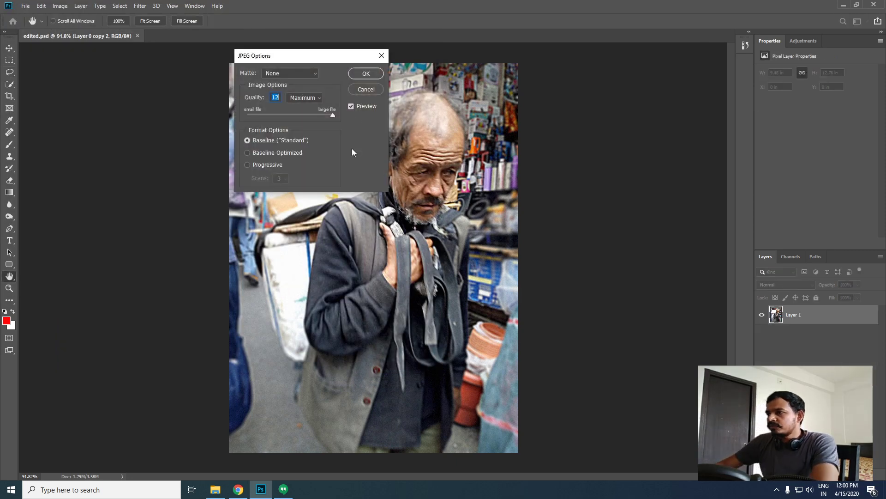
{"action": "left_click", "coordinate": [366, 73]}
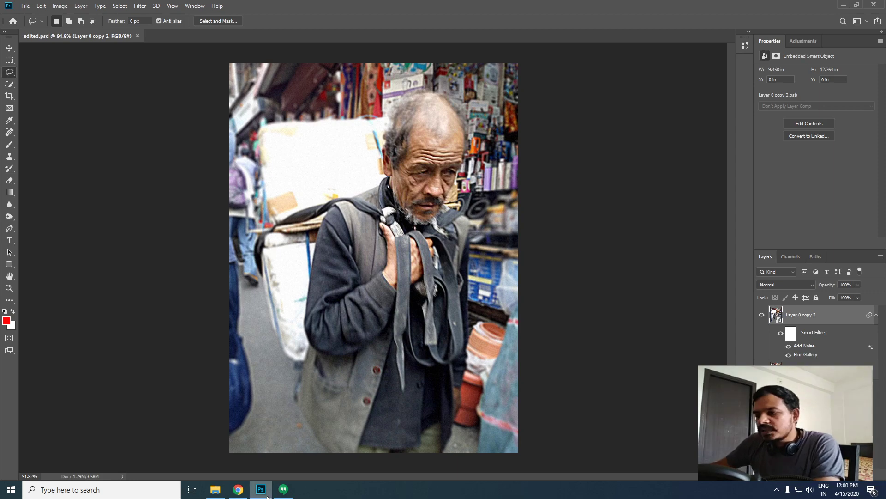
Step: Switch to Chrome, view the start of the PG MVED SEM 02 class stream, and return to Photoshop
{"action": "left_click", "coordinate": [239, 489]}
{"action": "scroll", "coordinate": [401, 159], "scroll_direction": "up", "scroll_amount": 20}
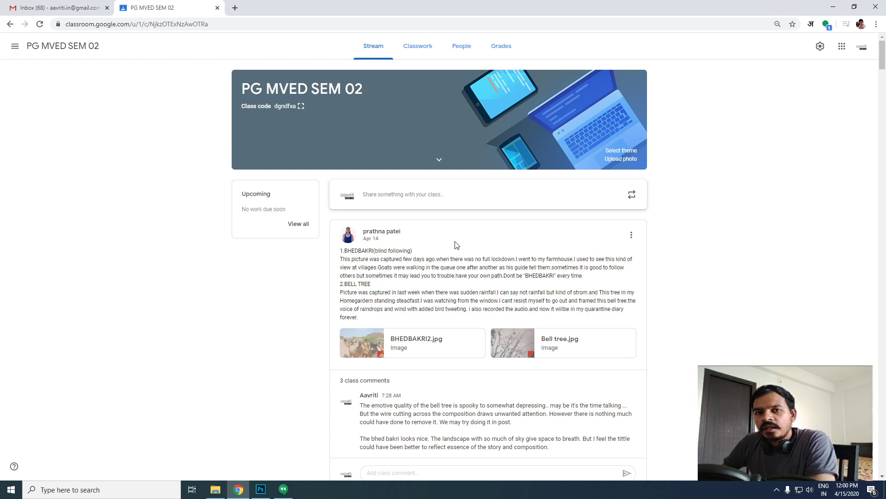
{"action": "left_click", "coordinate": [260, 490]}
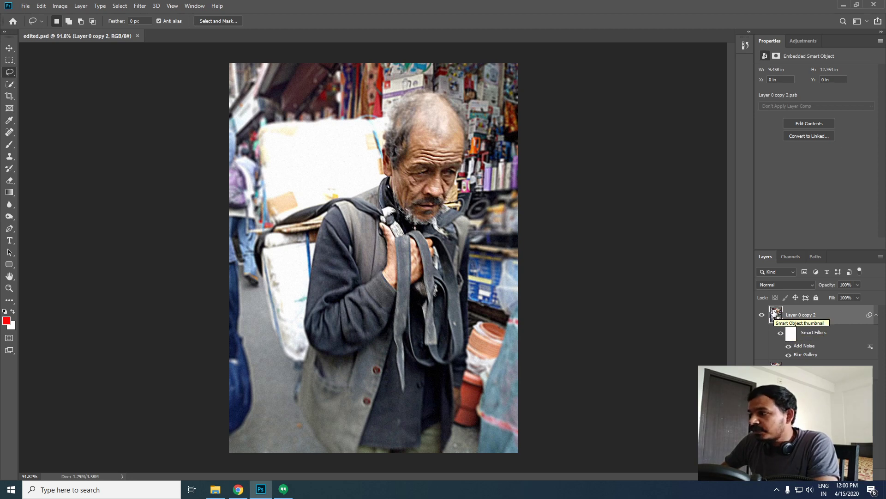
Step: Open the smart object contents of Layer 0 copy 2 to view its inner layers, and close them again
{"action": "double_click", "coordinate": [776, 316]}
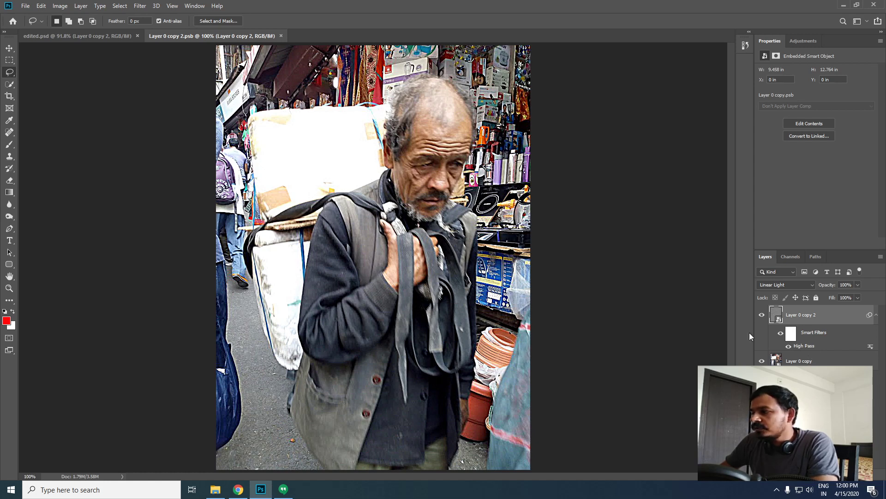
{"action": "left_click", "coordinate": [280, 37]}
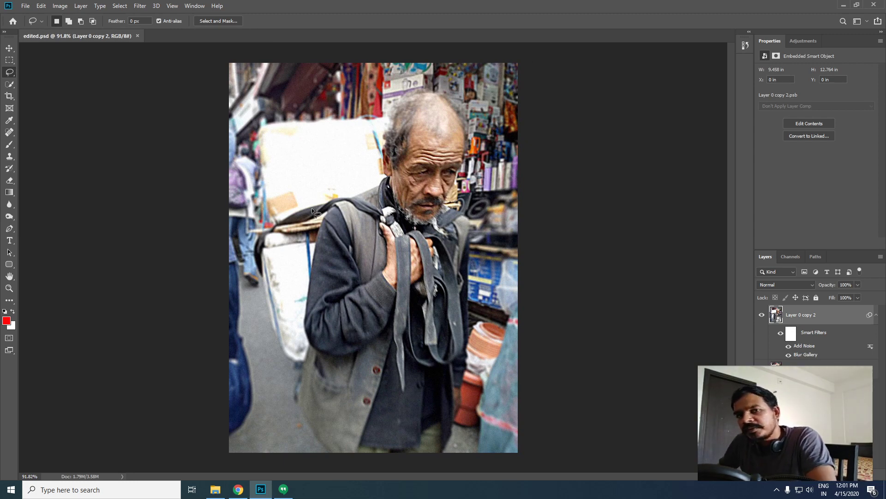
Step: Close edited.psd and create a 1000 x 1000 px RGB document at 300 pixels/inch with a white background
{"action": "left_click", "coordinate": [138, 36]}
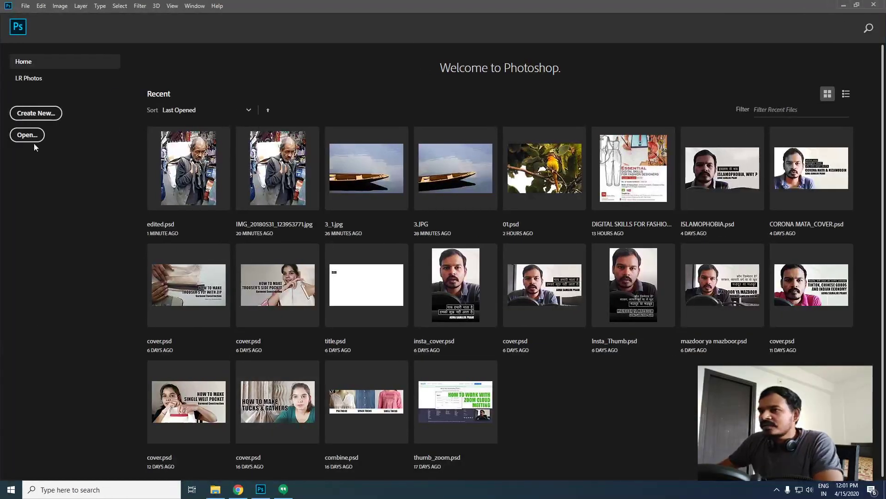
{"action": "left_click", "coordinate": [44, 113]}
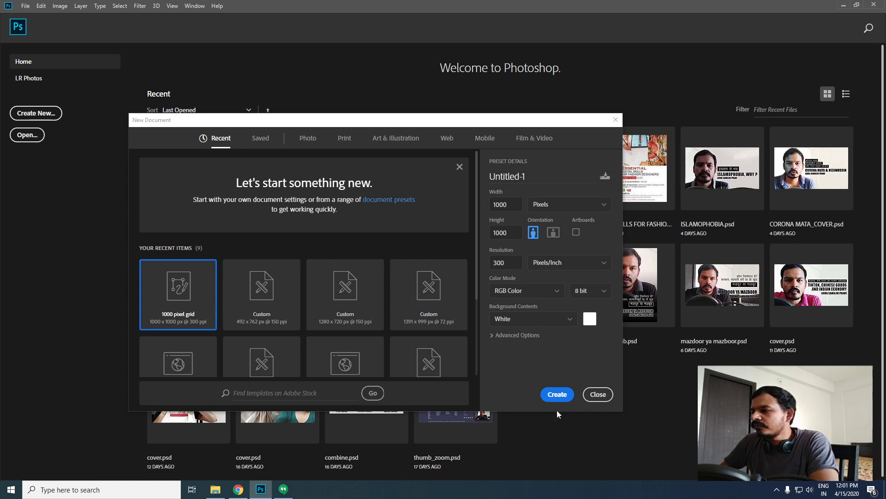
{"action": "left_click", "coordinate": [558, 396]}
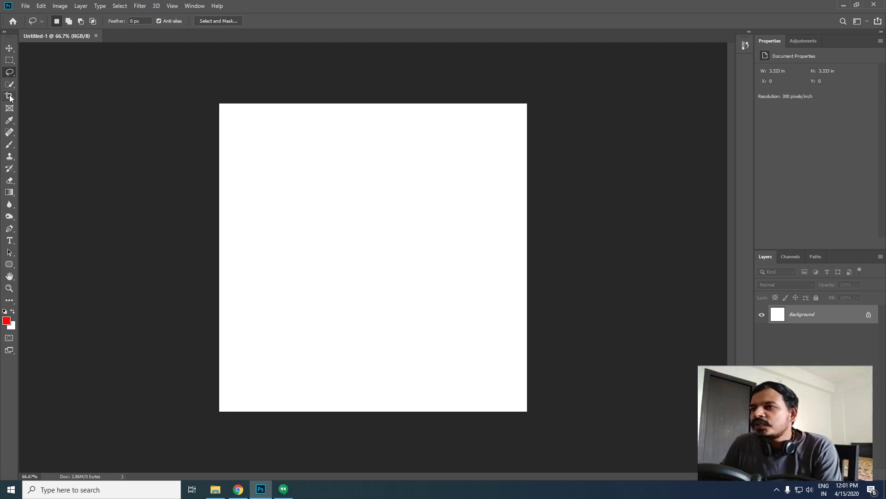
Step: Brush a red horizontal line about 1.68 in long and a crossing vertical line on a new layer, with their ends joined diagonally
{"action": "left_click", "coordinate": [9, 145]}
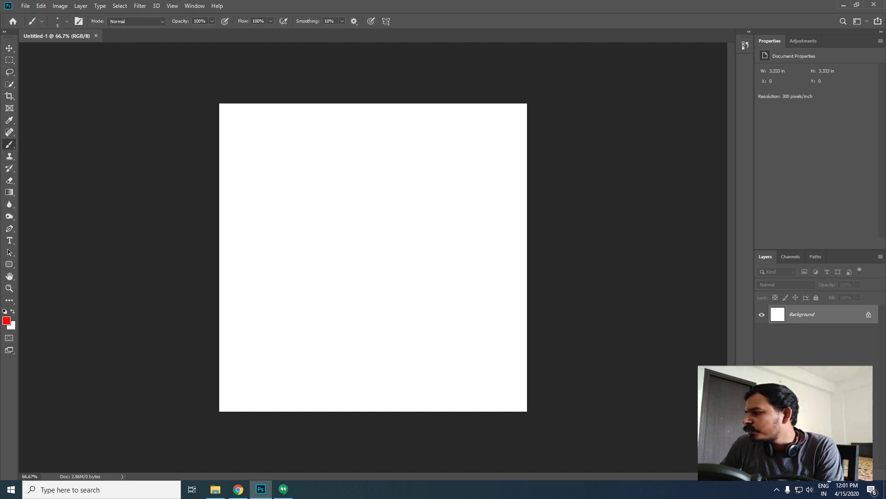
{"action": "left_click", "coordinate": [855, 473]}
{"action": "left_click_drag", "start_coordinate": [269, 228], "coordinate": [421, 240]}
{"action": "left_click_drag", "start_coordinate": [352, 189], "coordinate": [364, 330]}
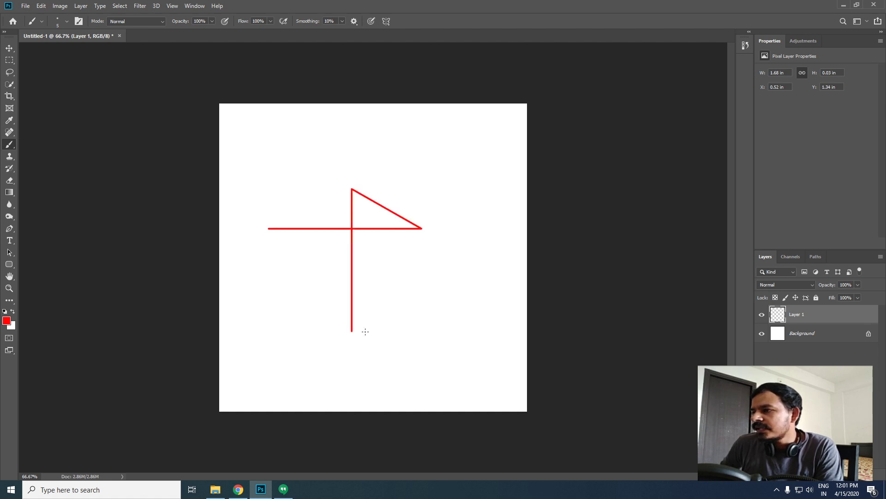
{"action": "scroll", "coordinate": [425, 313], "scroll_direction": "up", "scroll_amount": 2}
{"action": "scroll", "coordinate": [426, 311], "scroll_direction": "up", "scroll_amount": 1}
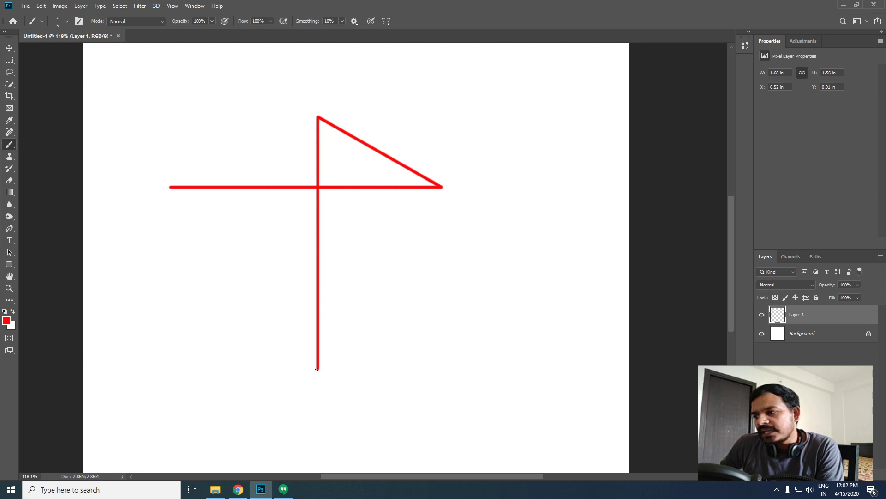
Step: Extend the red outline with connected straight brush segments from the vertical line's lower end back to the horizontal line's starting point
{"action": "left_click", "coordinate": [511, 253], "text": "shift"}
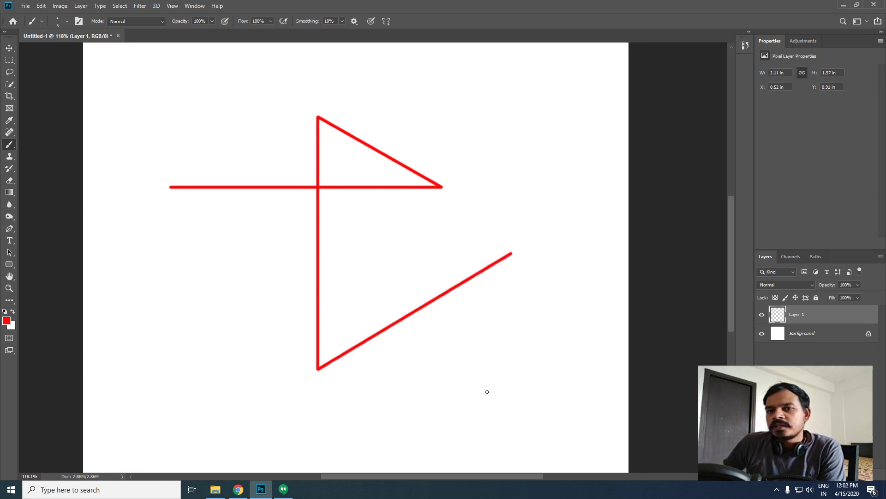
{"action": "mouse_move", "coordinate": [511, 253]}
{"action": "left_mouse_down"}
{"action": "mouse_move", "coordinate": [523, 416]}
{"action": "mouse_move", "coordinate": [437, 415]}
{"action": "left_mouse_up"}
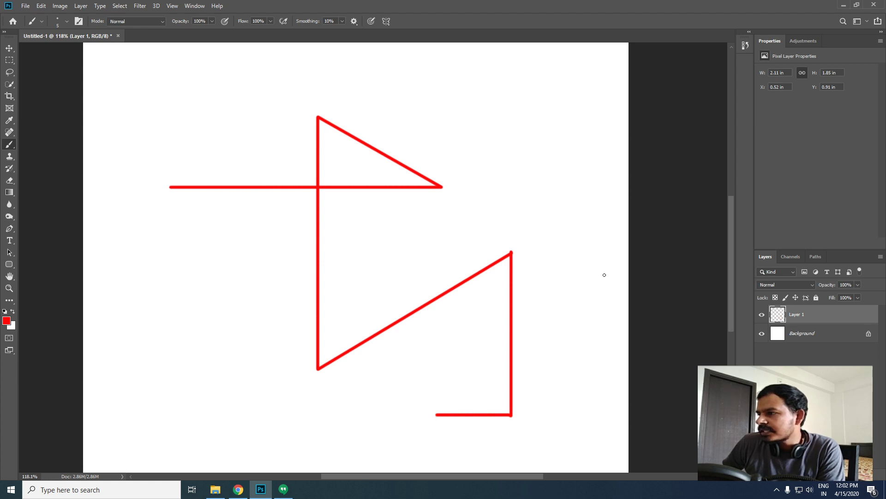
{"action": "left_click", "coordinate": [550, 332], "text": "shift"}
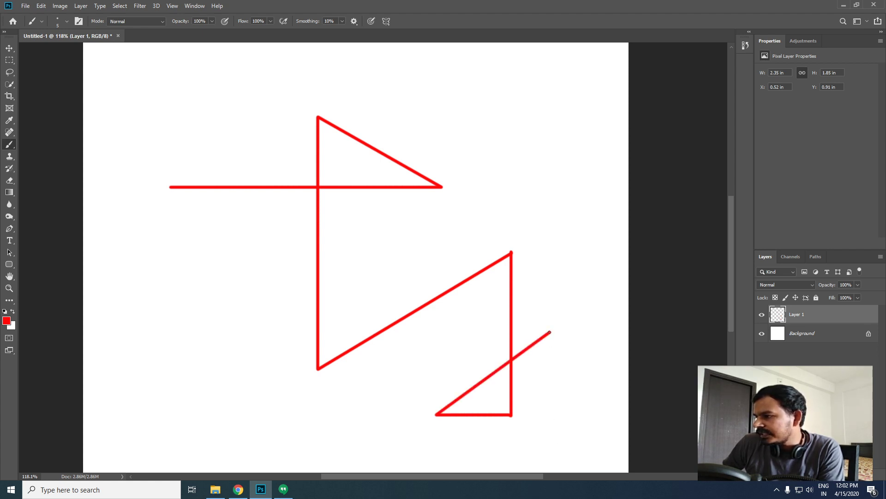
{"action": "key", "text": "ctrl+z"}
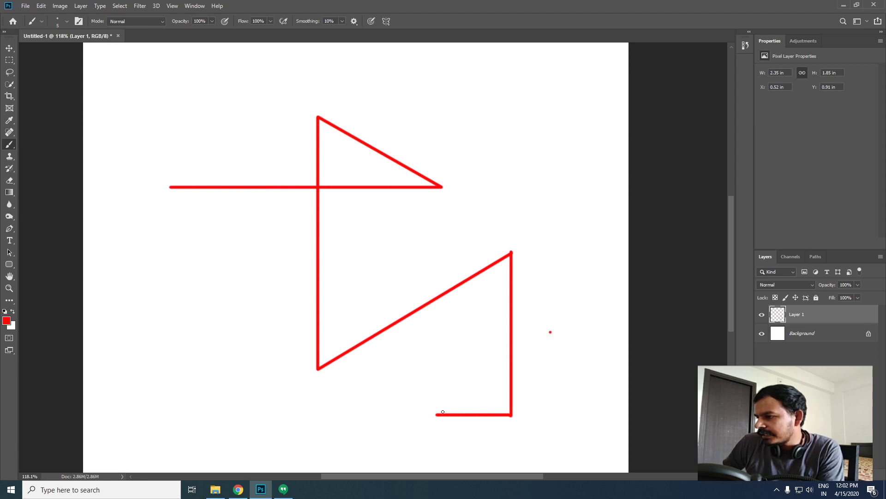
{"action": "left_click", "coordinate": [550, 331], "text": "shift"}
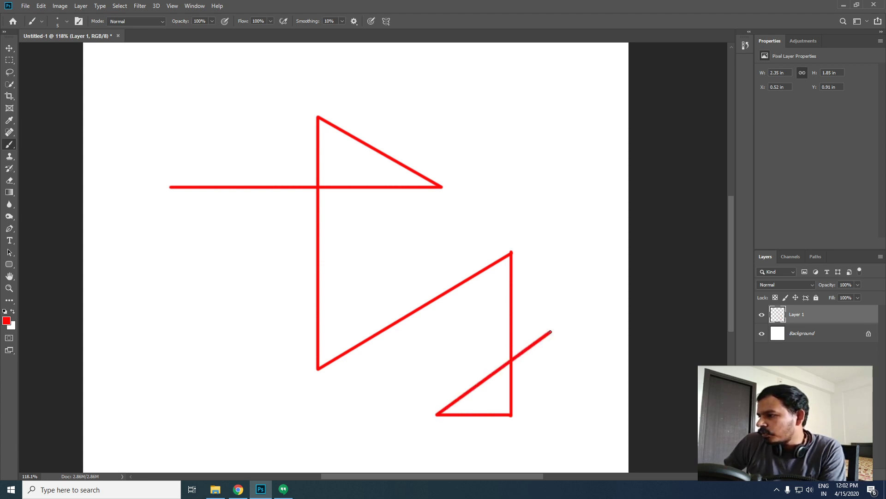
{"action": "left_click_drag", "start_coordinate": [550, 331], "coordinate": [551, 449]}
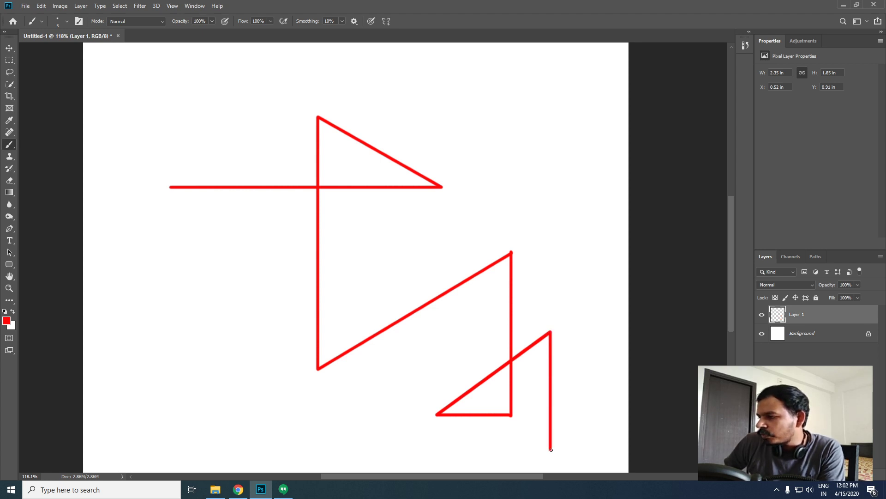
{"action": "left_click_drag", "start_coordinate": [551, 449], "coordinate": [329, 447]}
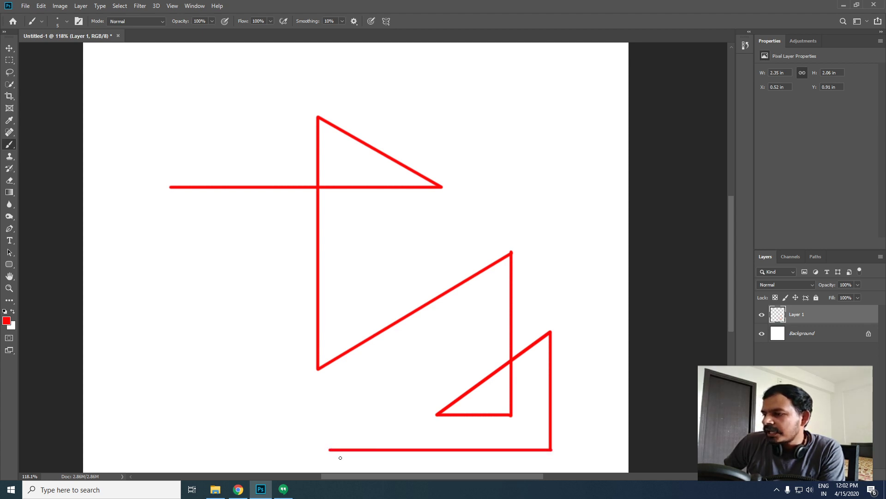
{"action": "left_click", "coordinate": [170, 187], "text": "shift"}
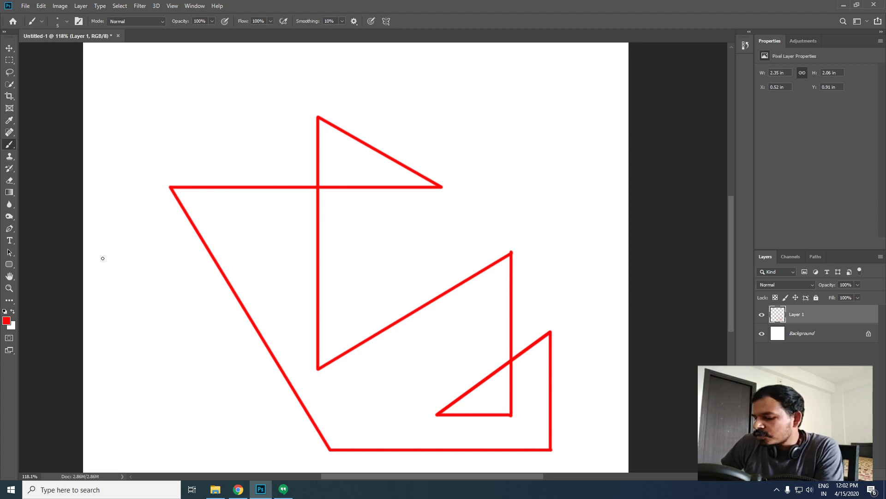
Step: Erase the long diagonal closing line and the part of the upper horizontal line outside the triangle with a 25 px Eraser
{"action": "key", "text": "e"}
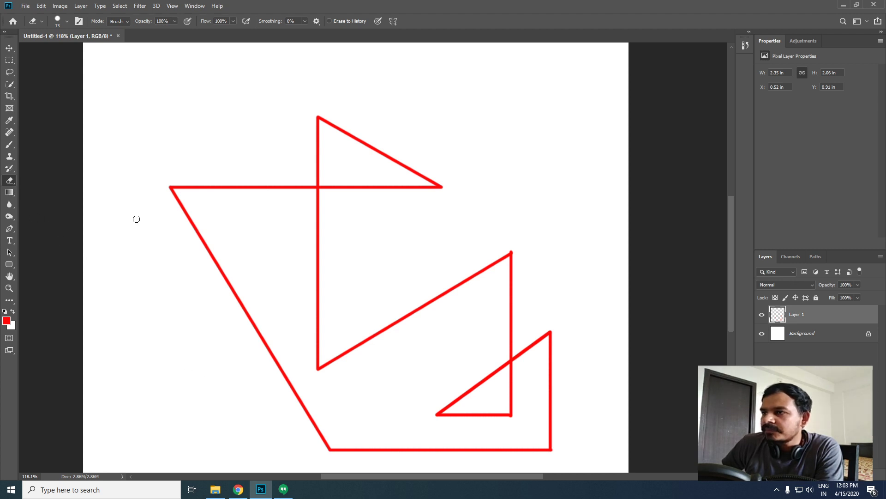
{"action": "key", "text": "bracketright"}
{"action": "key", "text": "bracketright"}
{"action": "key", "text": "bracketright"}
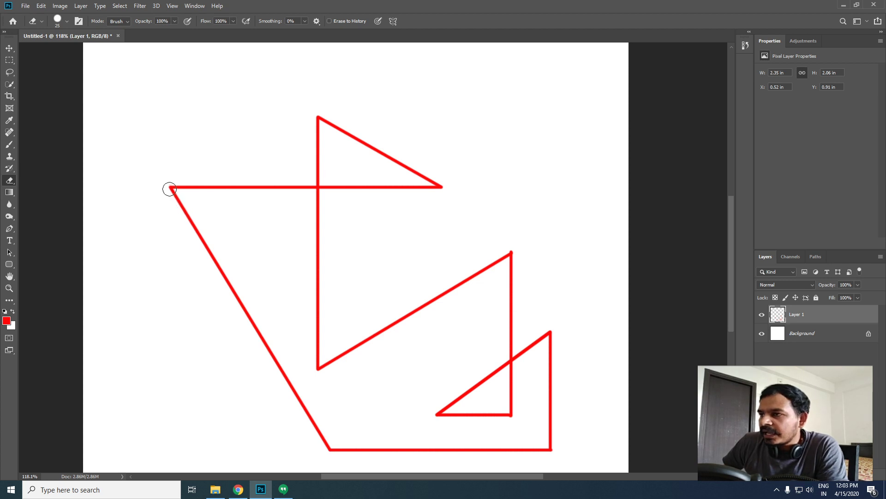
{"action": "left_click", "coordinate": [174, 195]}
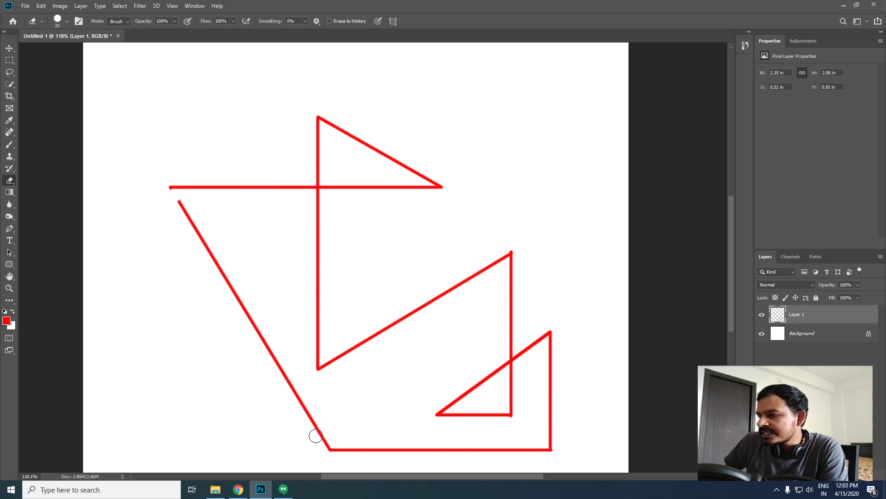
{"action": "left_click", "coordinate": [327, 443], "text": "shift"}
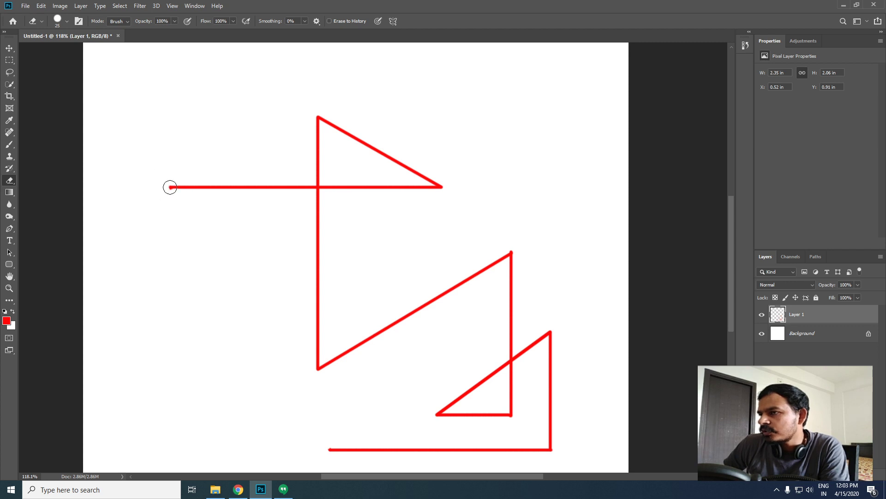
{"action": "mouse_move", "coordinate": [164, 187]}
{"action": "left_mouse_down"}
{"action": "mouse_move", "coordinate": [251, 189]}
{"action": "mouse_move", "coordinate": [295, 178]}
{"action": "mouse_move", "coordinate": [312, 186]}
{"action": "left_mouse_up"}
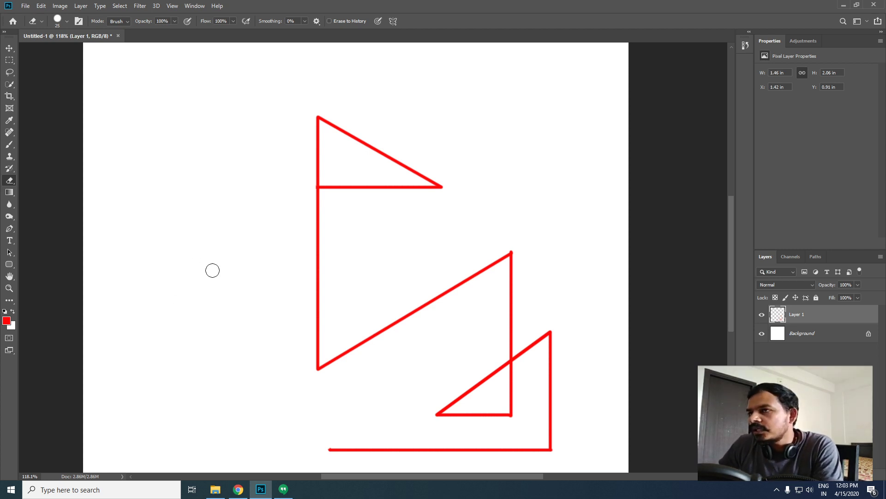
Step: Close the Untitled-1 document without saving its changes
{"action": "left_click", "coordinate": [118, 36]}
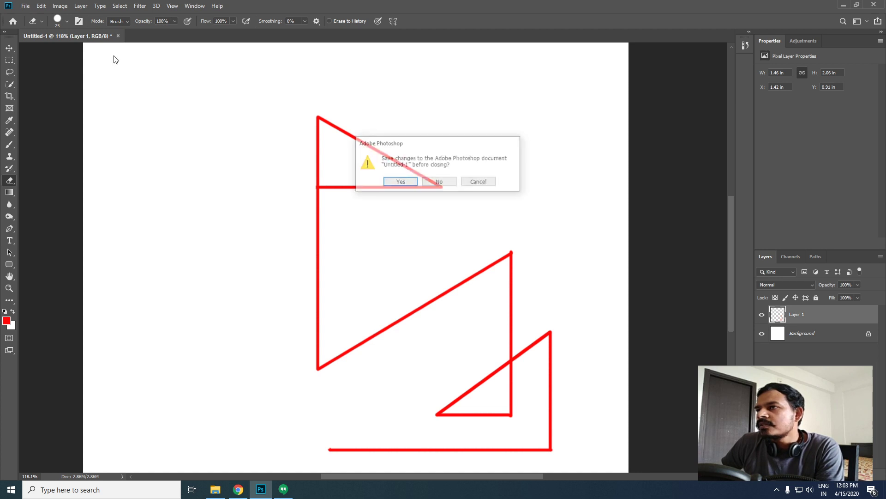
{"action": "left_click", "coordinate": [439, 182]}
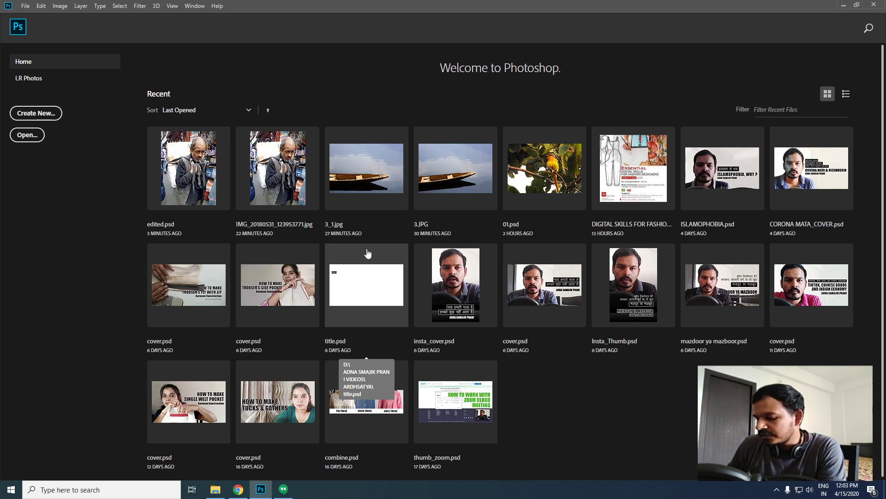
Step: Switch to the YouTube Studio live stream in Chrome and post "put your queries right here" in its live chat
{"action": "key", "text": "super+space"}
{"action": "key", "text": "ctrl+q"}
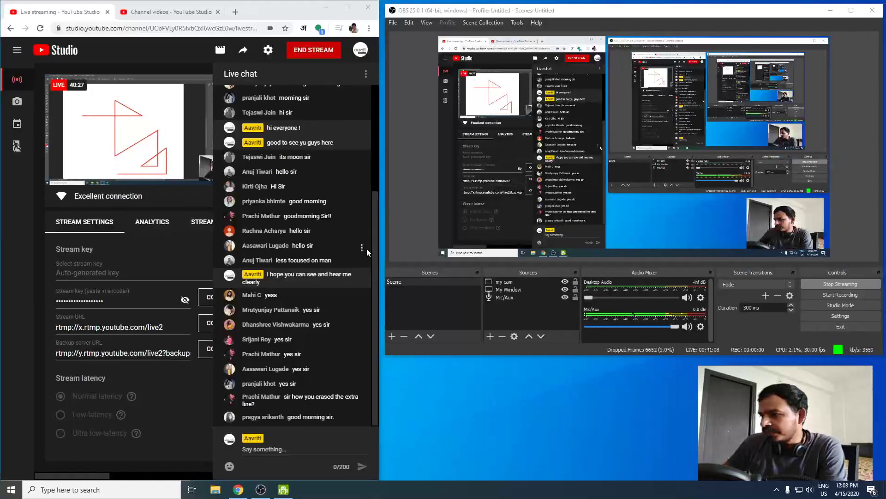
{"action": "left_click_drag", "start_coordinate": [373, 405], "coordinate": [361, 433]}
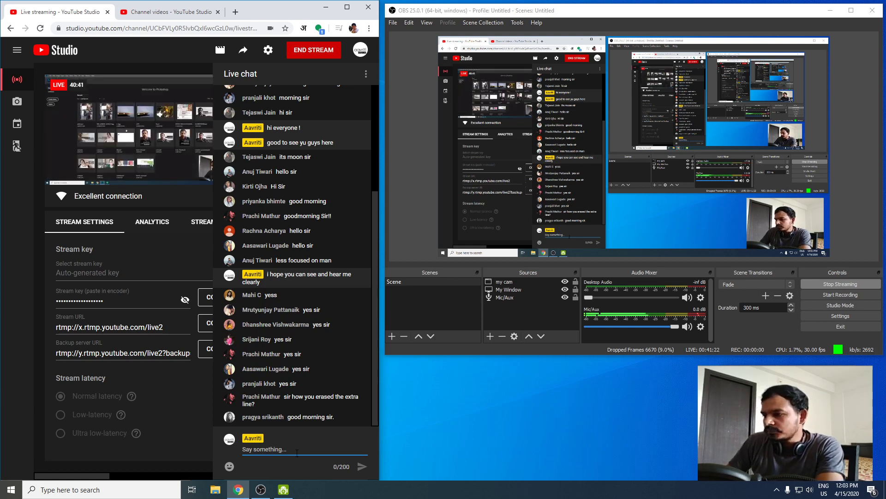
{"action": "type", "text": "put "}
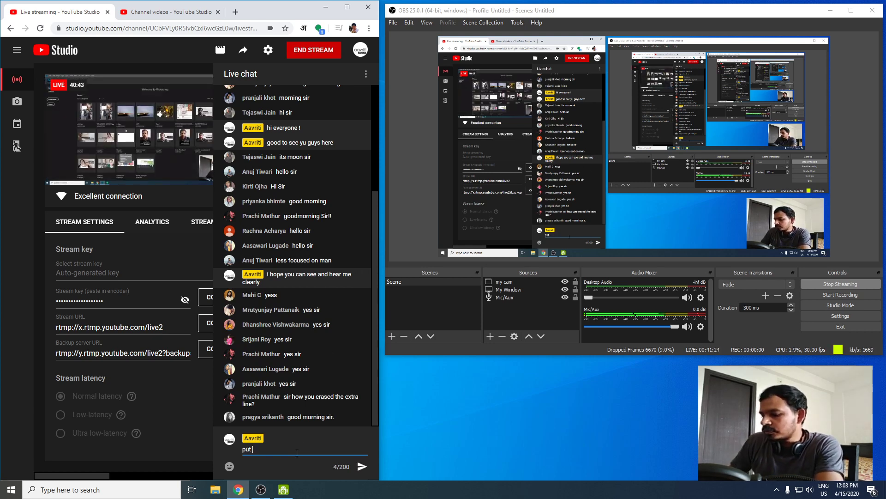
{"action": "type", "text": "your "}
{"action": "type", "text": "que"}
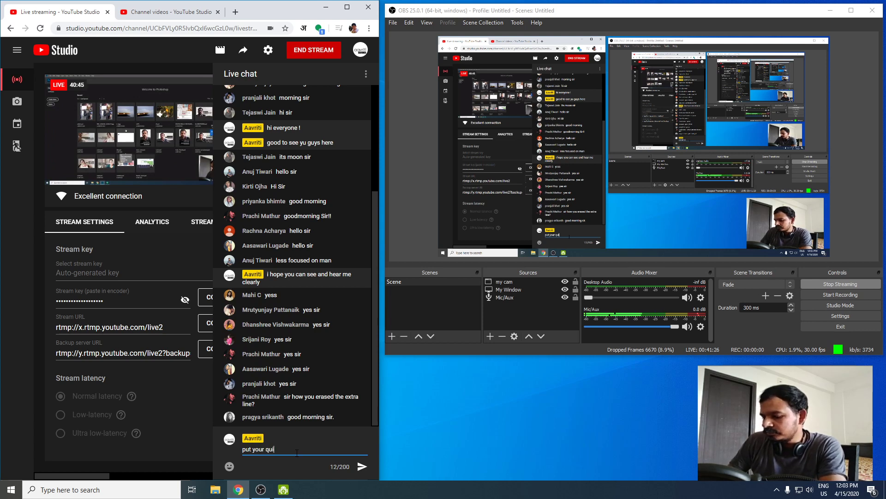
{"action": "type", "text": "ries"}
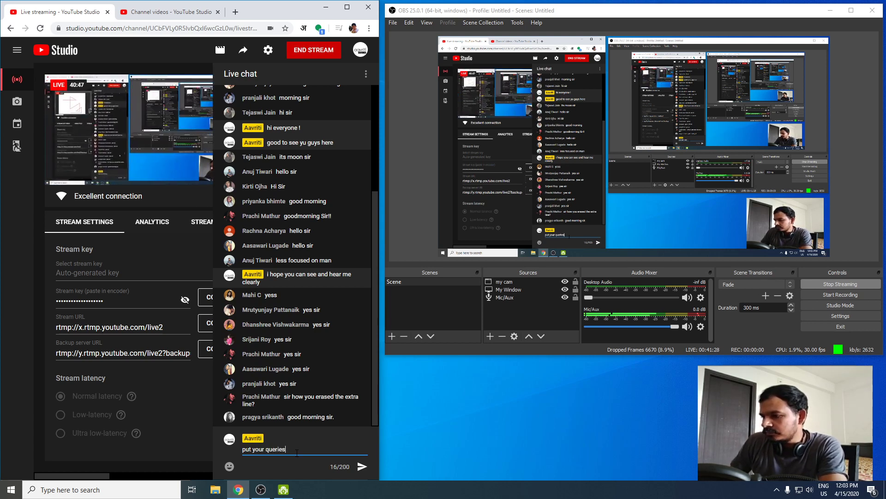
{"action": "type", "text": " right here"}
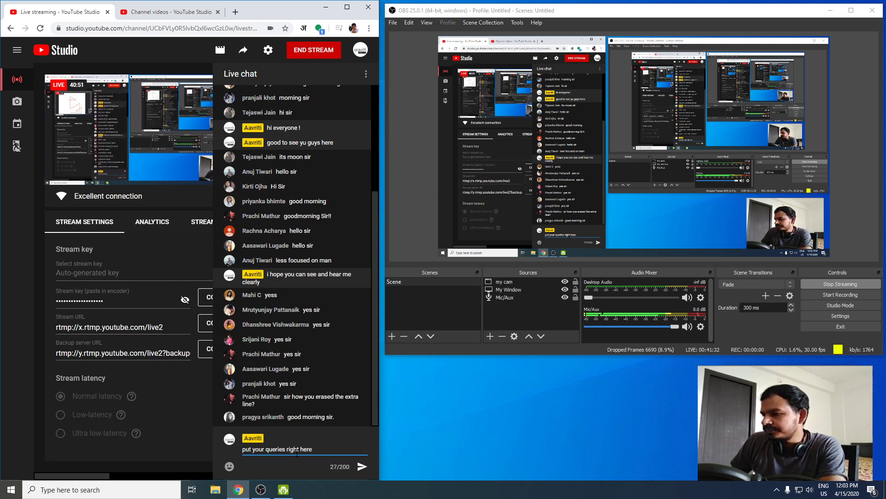
{"action": "key", "text": "Return"}
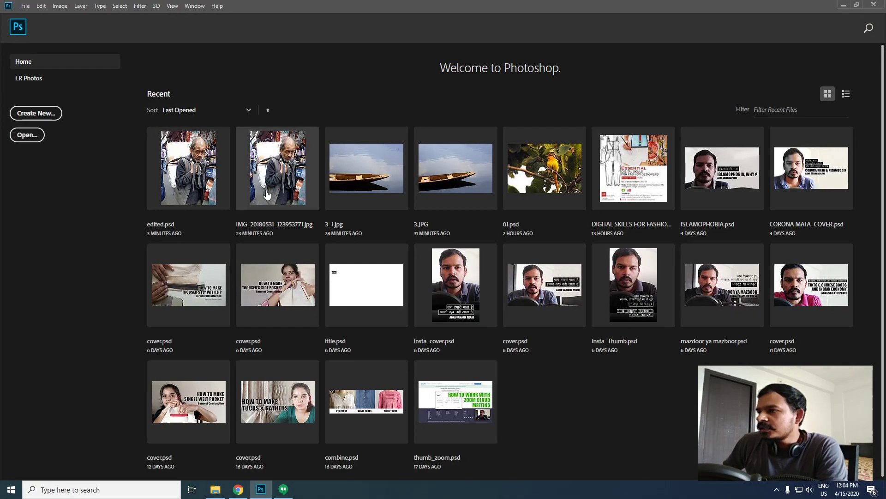
Step: Switch to File Explorer and rename IMG_20180531_123953771 in the DEMO folder as original
{"action": "left_click", "coordinate": [215, 490]}
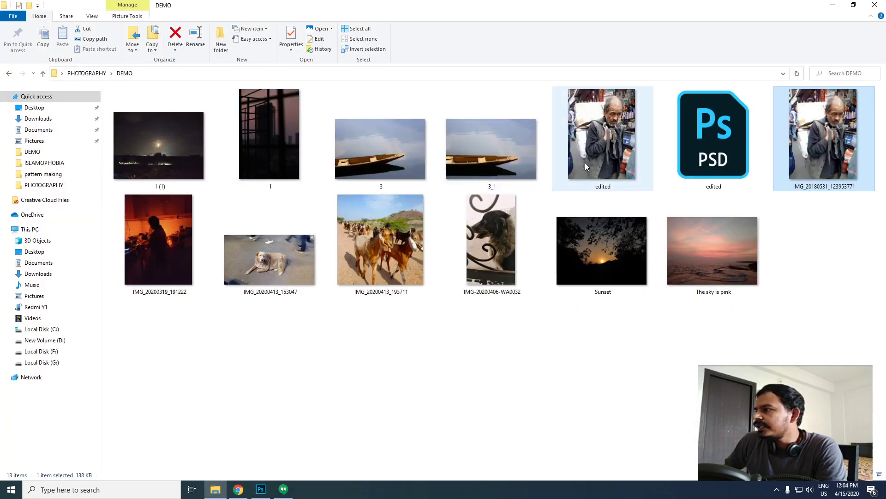
{"action": "left_click", "coordinate": [810, 166]}
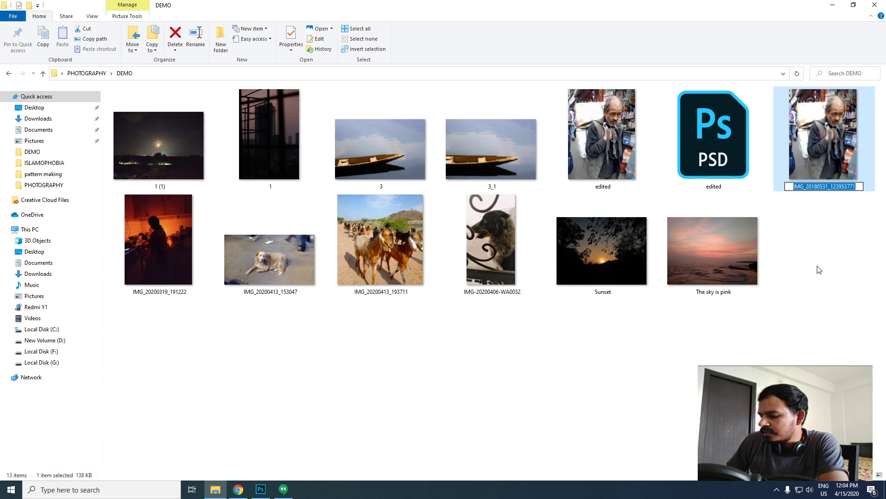
{"action": "type", "text": "original"}
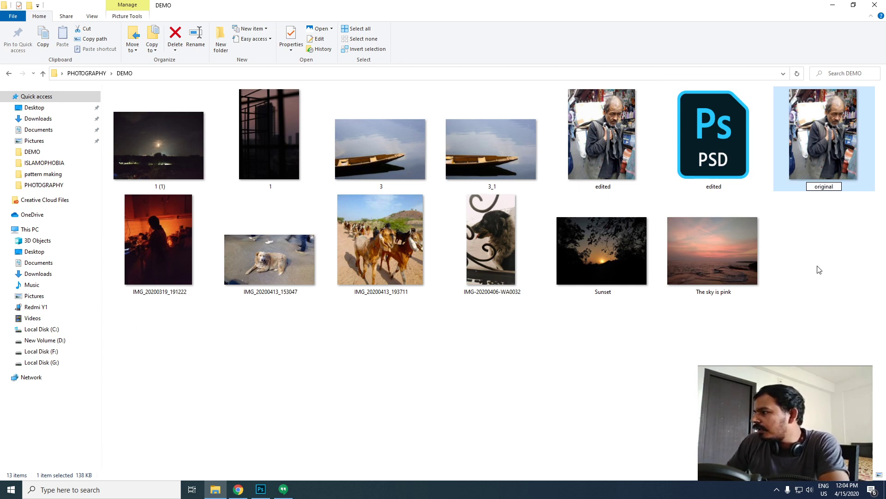
{"action": "key", "text": "Return"}
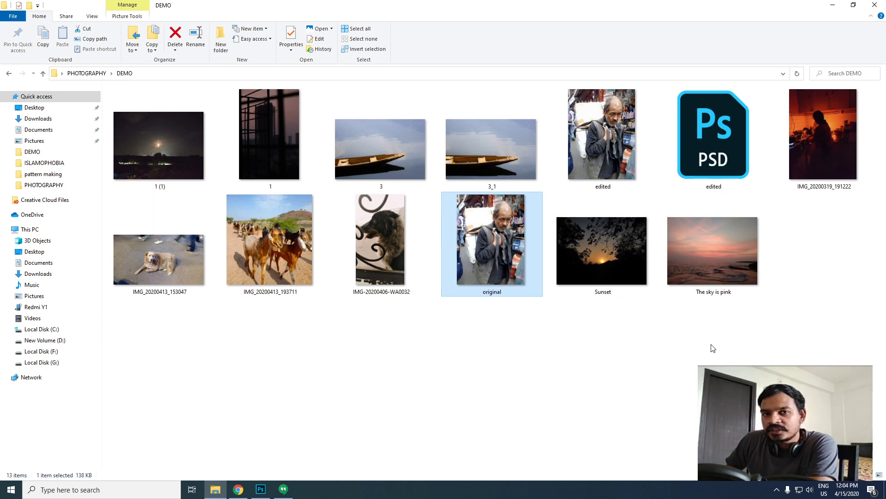
Step: View IMG_20200319_191222 in Photos, followed by the dog photo and the goat herd photo IMG_20200413_193711
{"action": "left_click", "coordinate": [823, 115]}
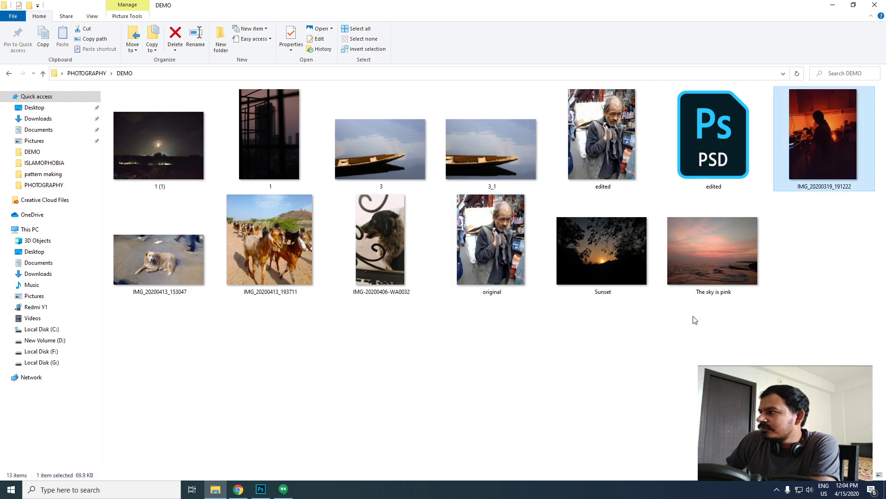
{"action": "key", "text": "Return"}
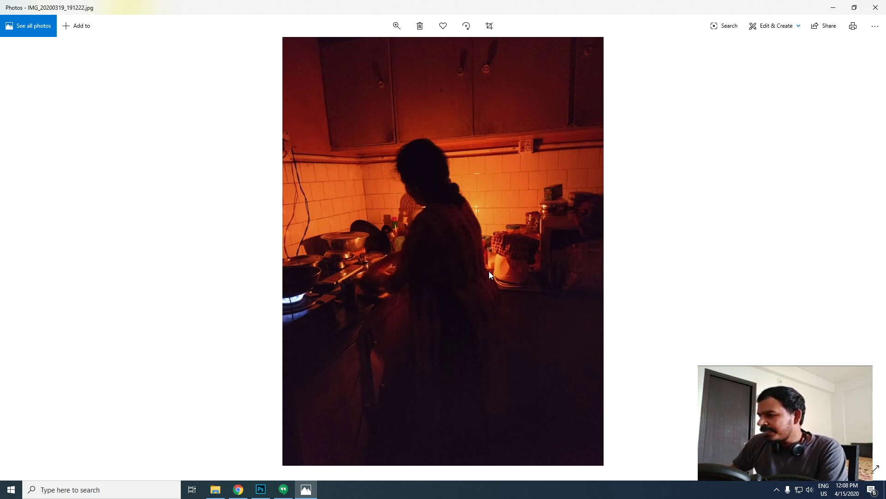
{"action": "key", "text": "Right"}
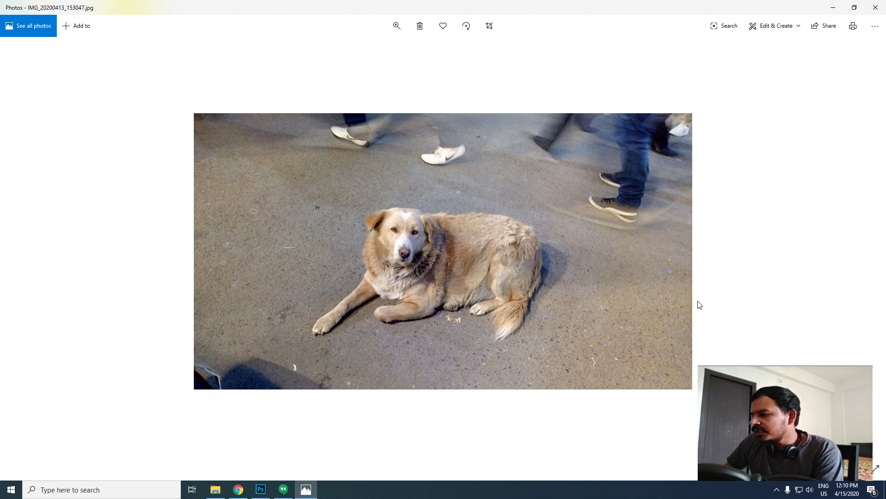
{"action": "key", "text": "Right"}
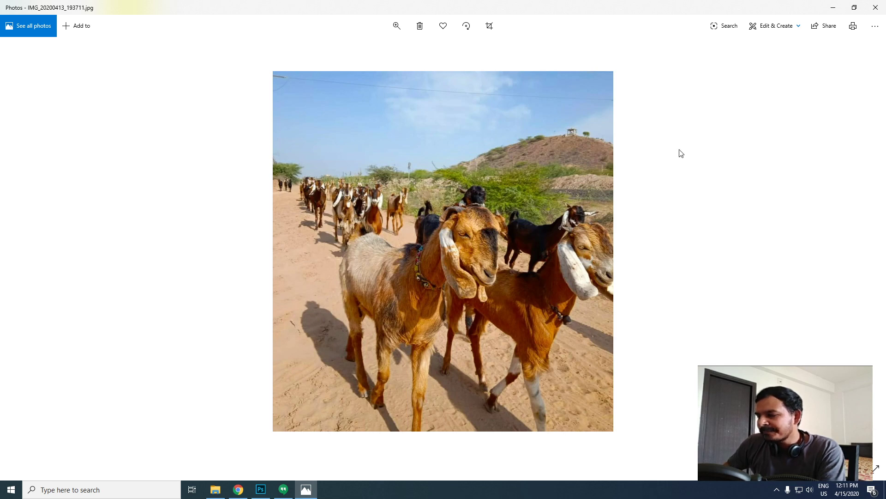
{"action": "scroll", "coordinate": [553, 138], "scroll_direction": "down", "scroll_amount": 1}
{"action": "scroll", "coordinate": [519, 203], "scroll_direction": "up", "scroll_amount": 1}
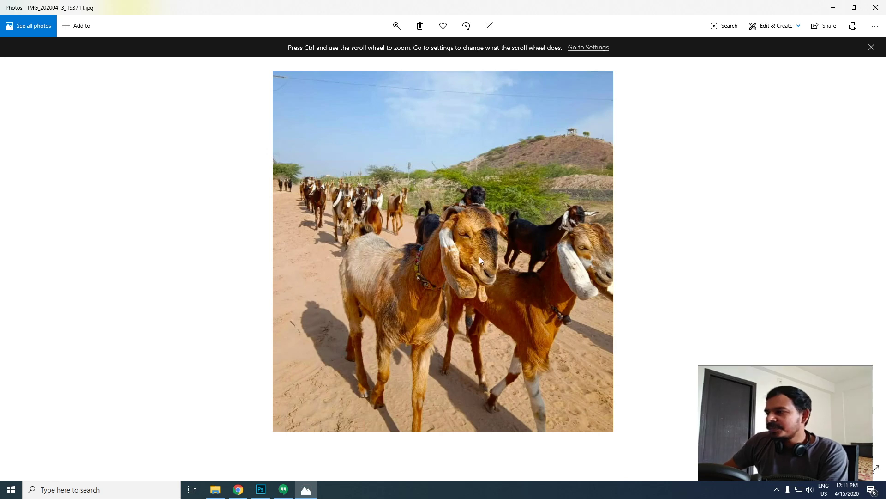
{"action": "right_click", "coordinate": [453, 231]}
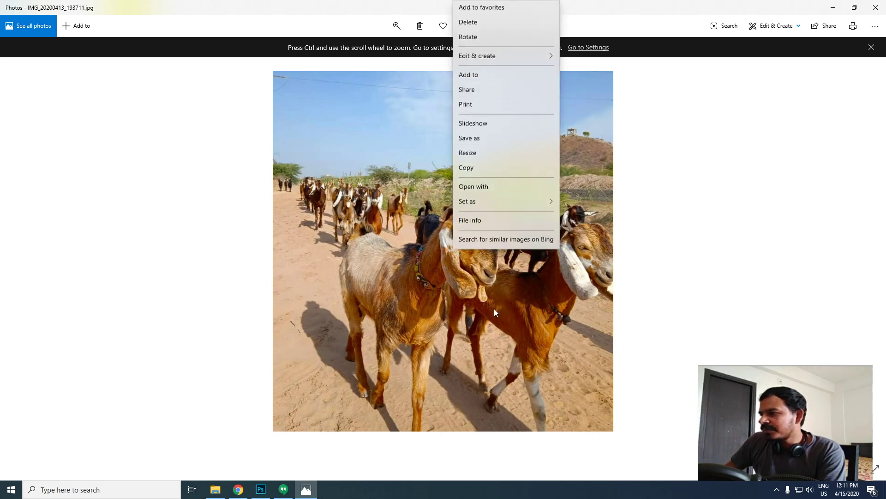
{"action": "left_click", "coordinate": [408, 287]}
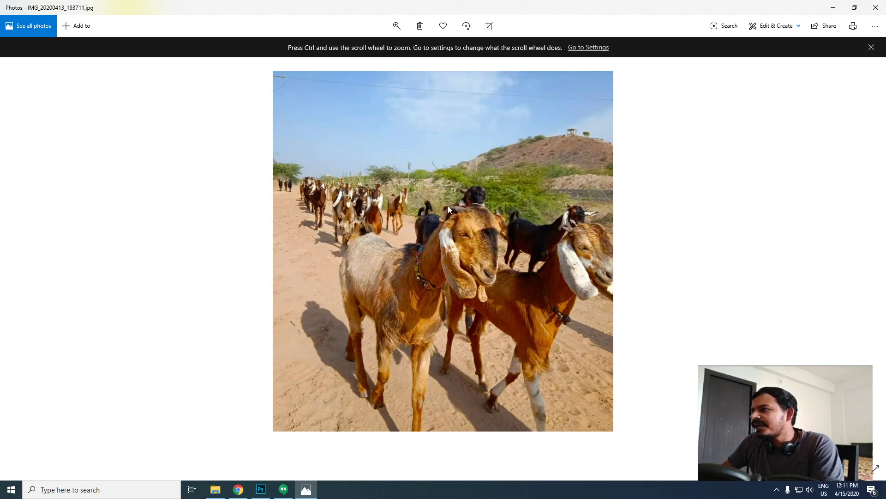
Step: Close the Photos viewer and open the goat herd photo IMG_20200413_193711.jpg in Photoshop
{"action": "left_click", "coordinate": [875, 7]}
{"action": "left_click_drag", "start_coordinate": [280, 264], "coordinate": [101, 184]}
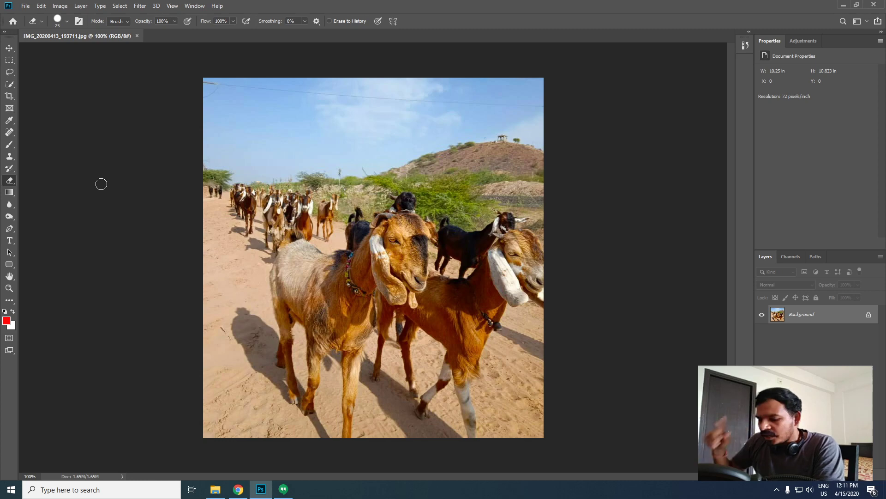
{"action": "key", "text": "ctrl+minus"}
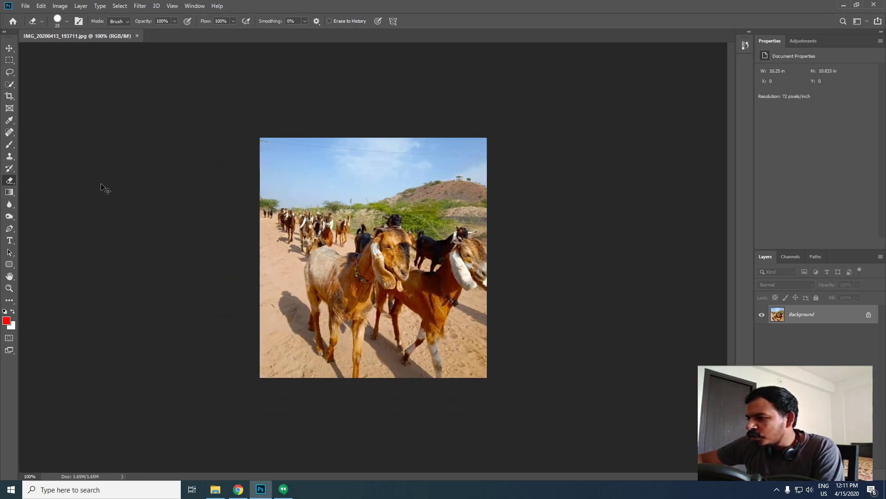
Step: Convert the locked Background of the goat herd photo into a regular layer named Layer 0
{"action": "key", "text": "ctrl+plus"}
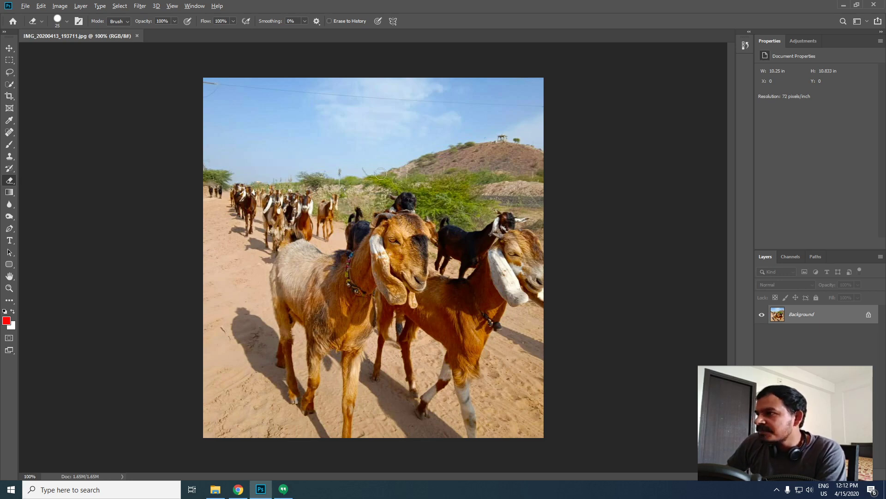
{"action": "scroll", "coordinate": [306, 73], "scroll_direction": "up", "scroll_amount": 3}
{"action": "scroll", "coordinate": [258, 213], "scroll_direction": "down", "scroll_amount": 2}
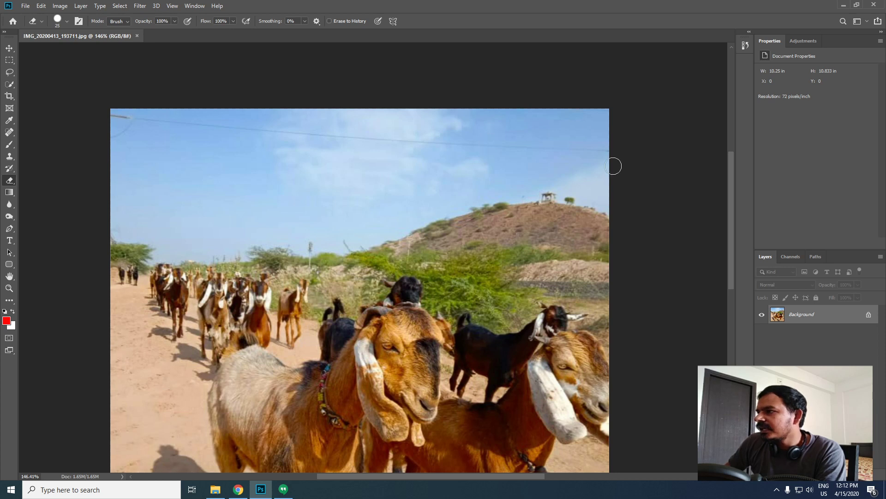
{"action": "double_click", "coordinate": [849, 318]}
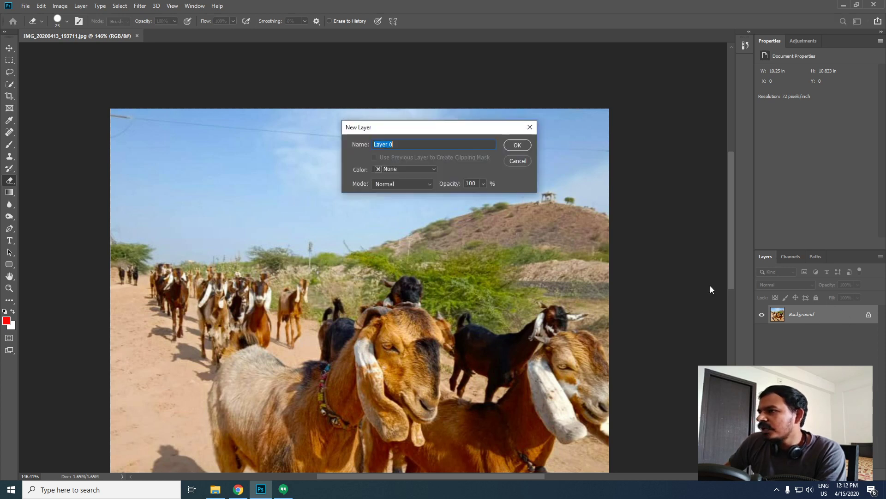
{"action": "left_click", "coordinate": [517, 146]}
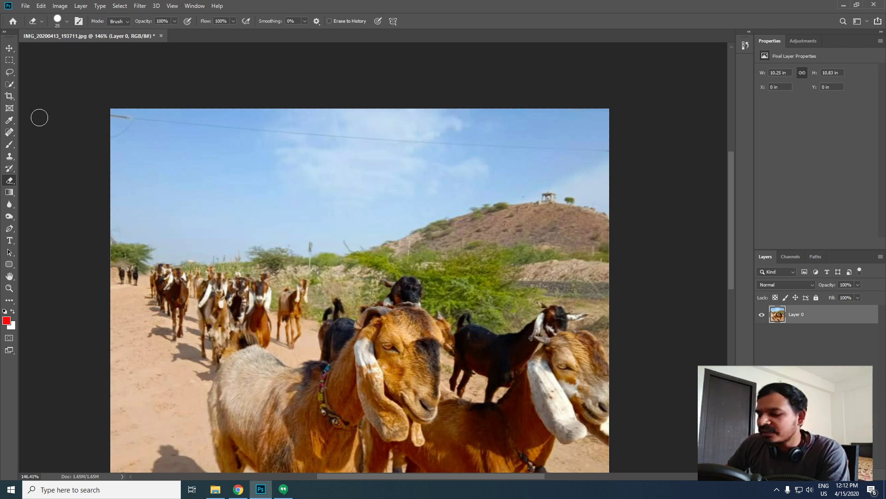
Step: Try to retouch the overhead wire at the photo's right edge with the Healing Brush Tool at size 9, without sampling a source
{"action": "key", "text": "bracketleft"}
{"action": "key", "text": "bracketleft"}
{"action": "key", "text": "bracketleft"}
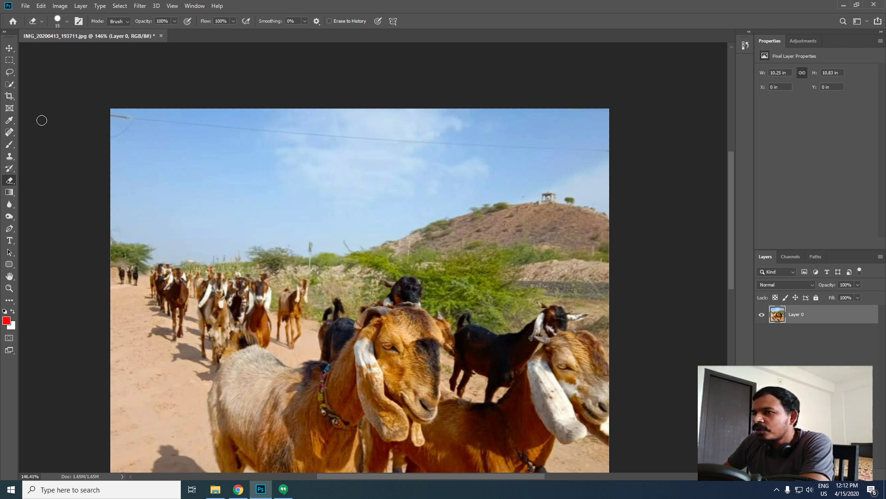
{"action": "left_click", "coordinate": [10, 132]}
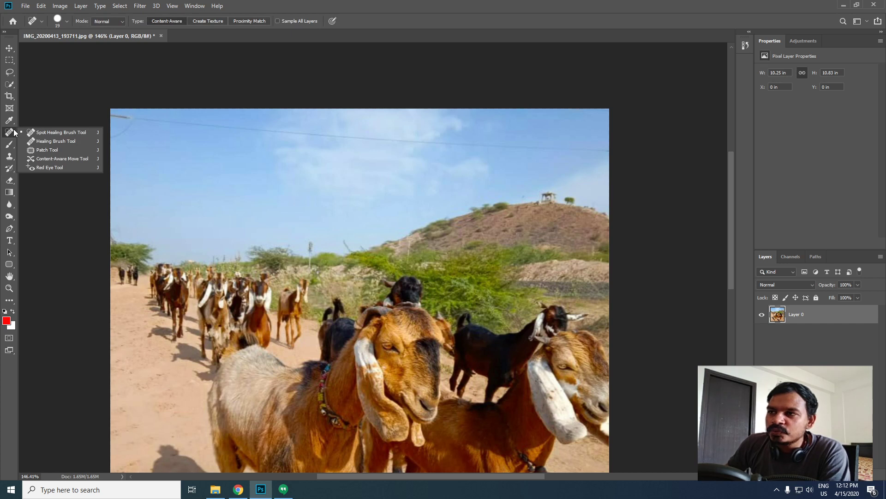
{"action": "left_click", "coordinate": [60, 142]}
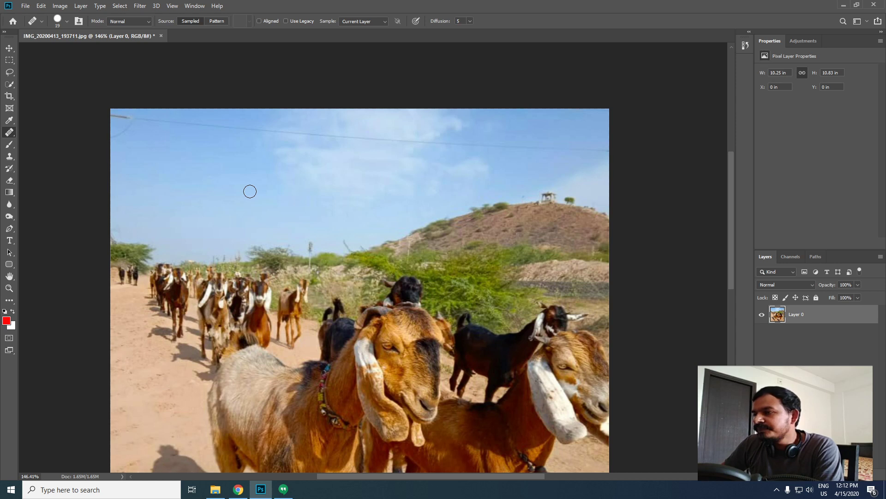
{"action": "key", "text": "bracketleft"}
{"action": "key", "text": "bracketright"}
{"action": "key", "text": "bracketright"}
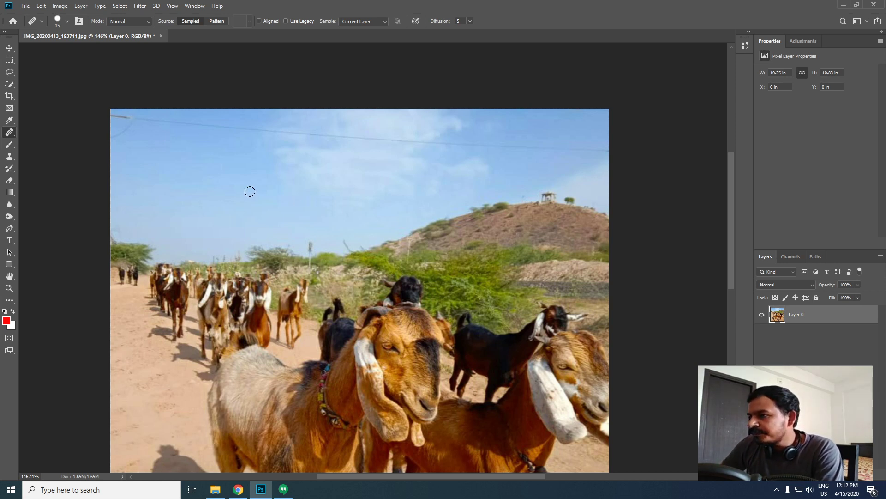
{"action": "key", "text": "bracketleft"}
{"action": "key", "text": "bracketleft"}
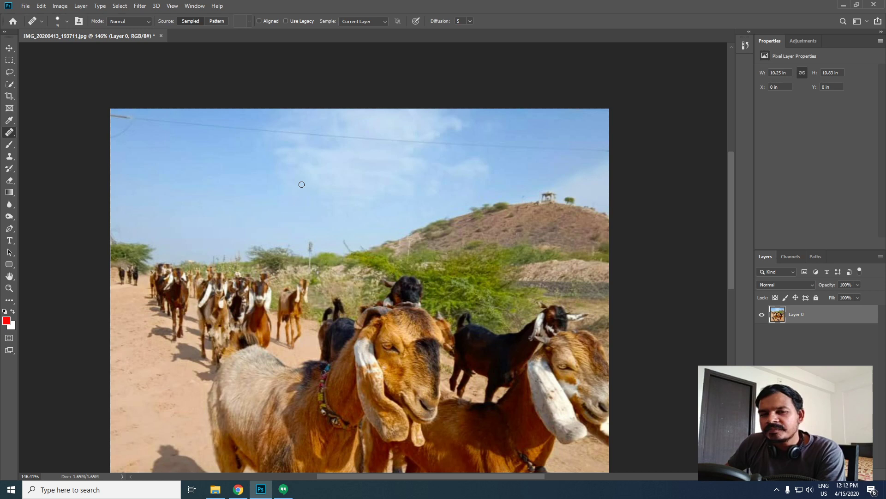
{"action": "left_click", "coordinate": [609, 151]}
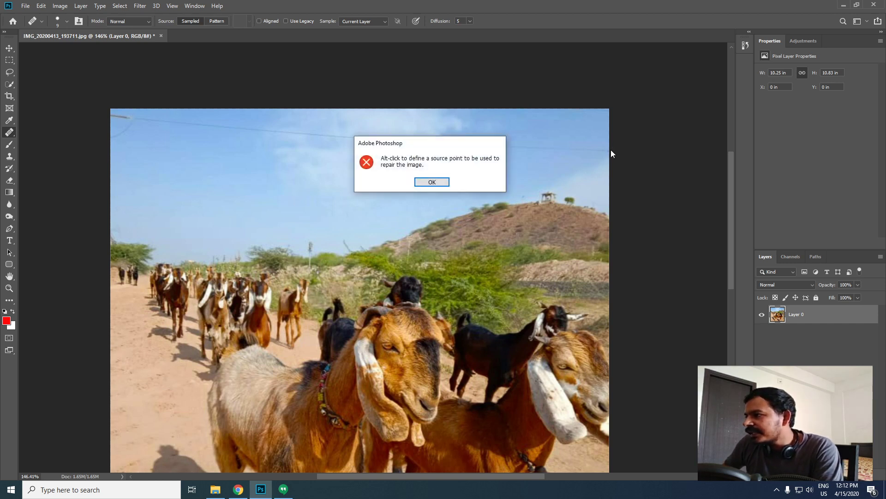
{"action": "left_click", "coordinate": [421, 183]}
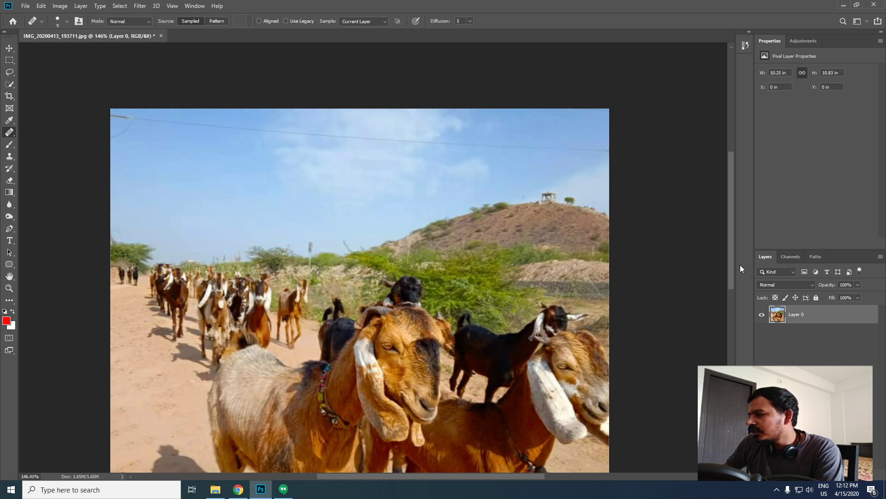
Step: Remove the overhead wire and the pole tip at its left end from the sky with the content-aware Spot Healing Brush Tool at size 15
{"action": "right_click", "coordinate": [10, 132]}
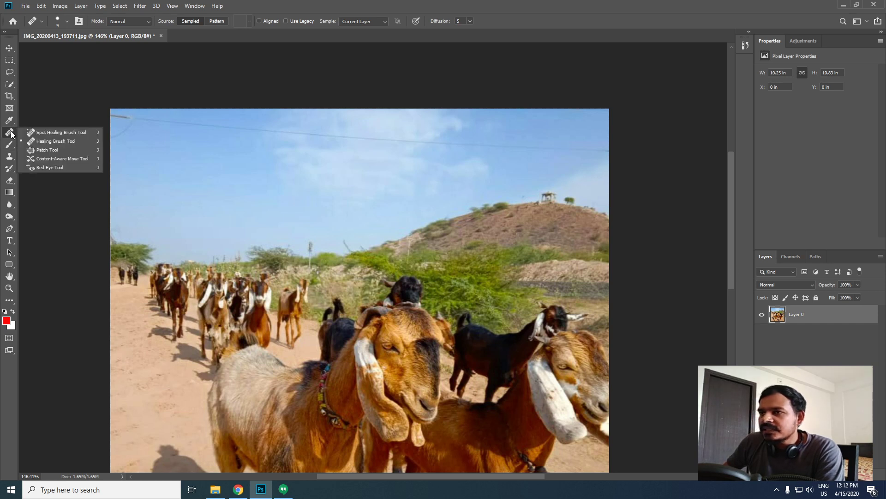
{"action": "left_click", "coordinate": [56, 132]}
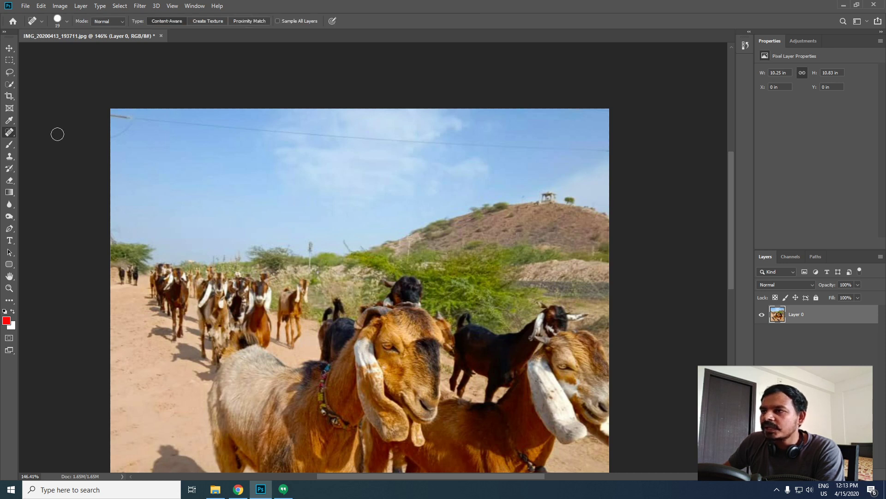
{"action": "key", "text": "bracketleft"}
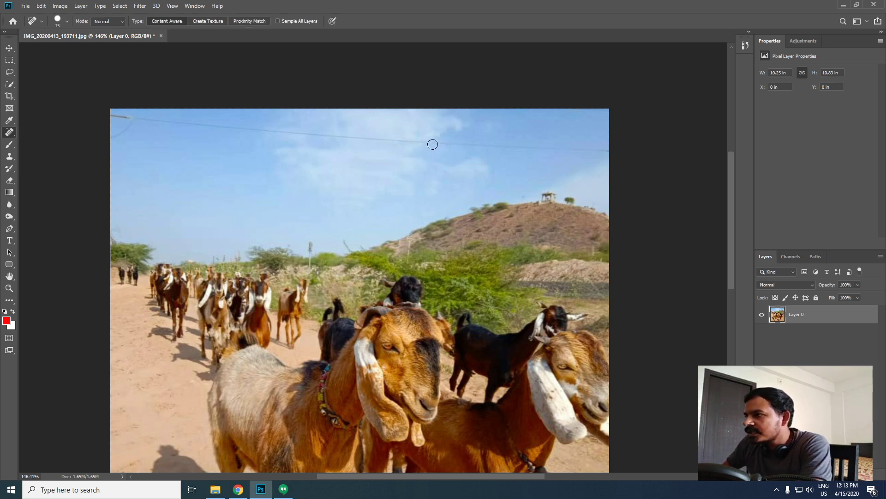
{"action": "key", "text": "bracketleft"}
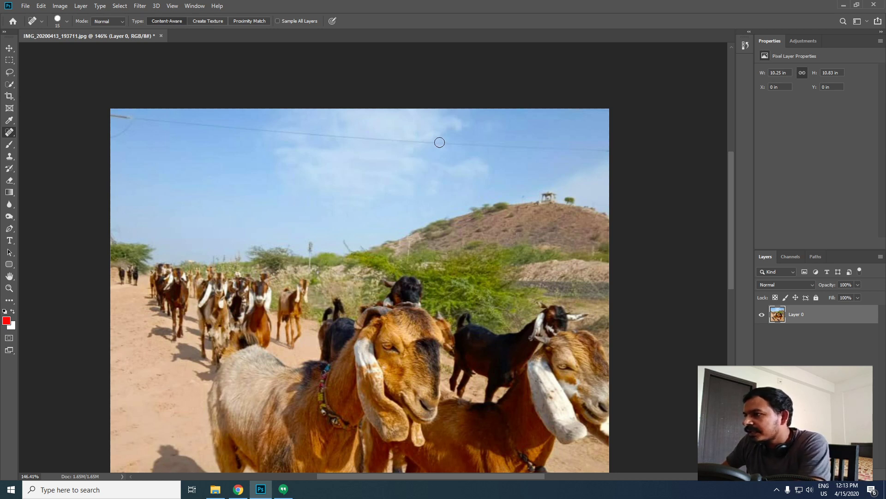
{"action": "mouse_move", "coordinate": [490, 147]}
{"action": "left_mouse_down"}
{"action": "mouse_move", "coordinate": [613, 149]}
{"action": "mouse_move", "coordinate": [633, 172]}
{"action": "left_mouse_up"}
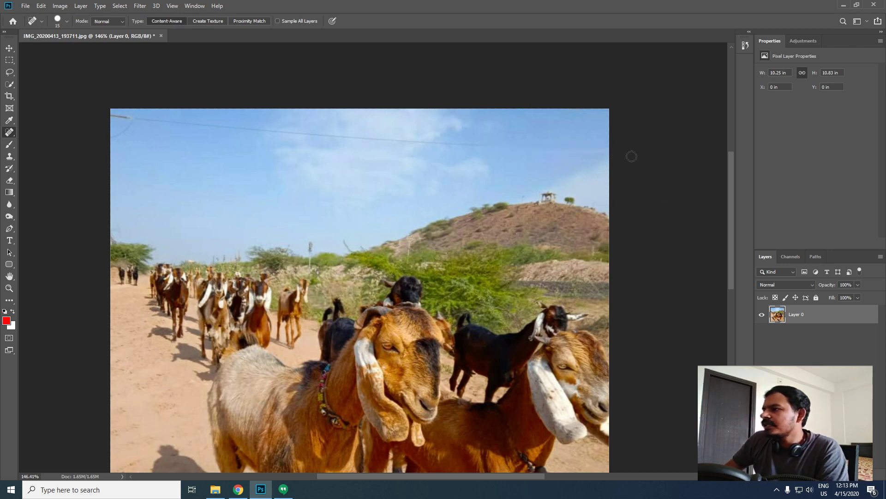
{"action": "mouse_move", "coordinate": [488, 144]}
{"action": "left_mouse_down"}
{"action": "mouse_move", "coordinate": [143, 119]}
{"action": "mouse_move", "coordinate": [104, 151]}
{"action": "left_mouse_up"}
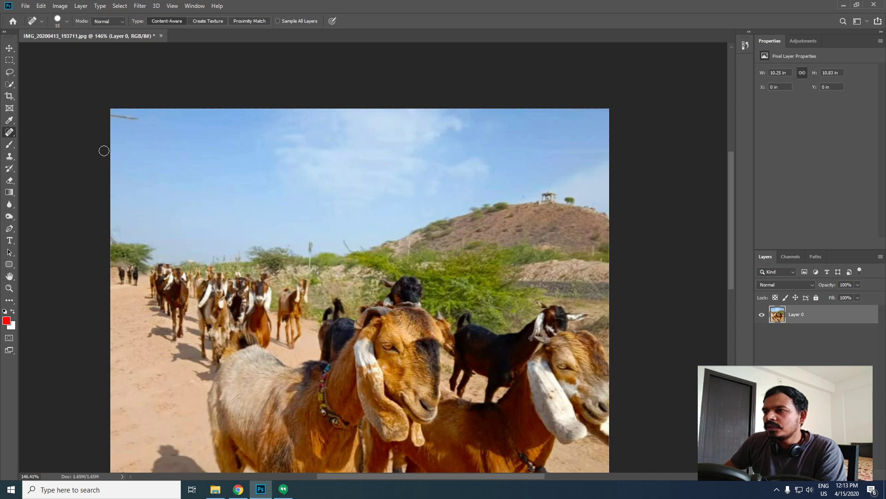
{"action": "left_click_drag", "start_coordinate": [145, 124], "coordinate": [105, 116]}
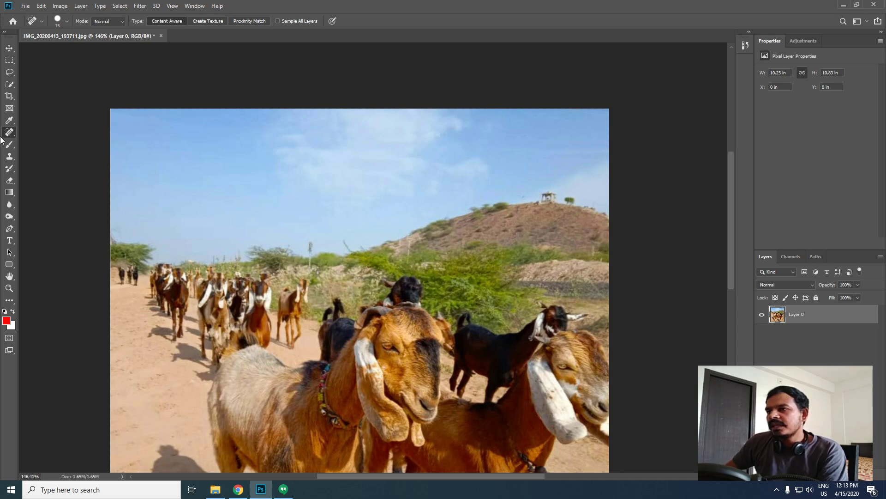
{"action": "key", "text": "ctrl+1"}
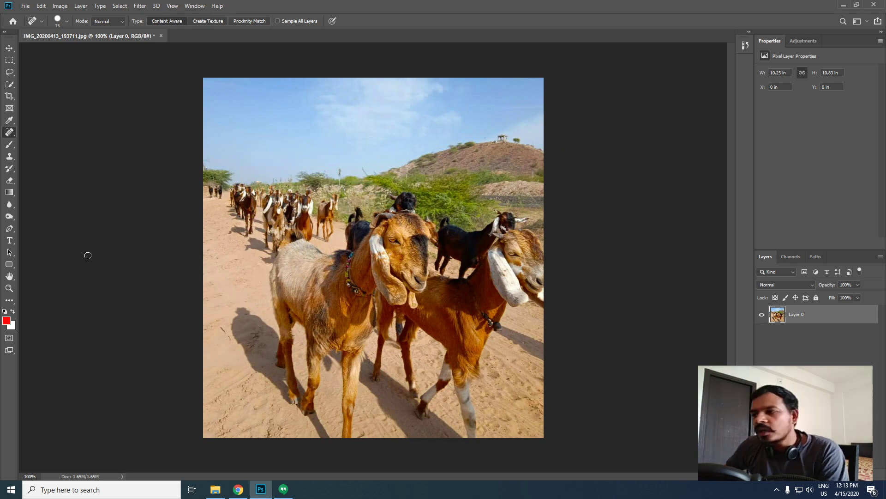
Step: Switch to the Healing Brush Tool and set its brush size to 25 for retouching the bush below the hill
{"action": "right_click", "coordinate": [9, 132]}
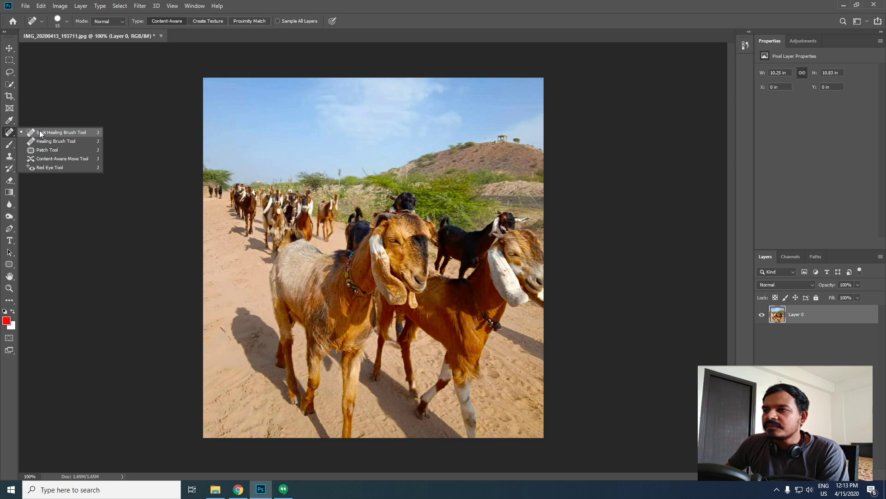
{"action": "left_click", "coordinate": [52, 141]}
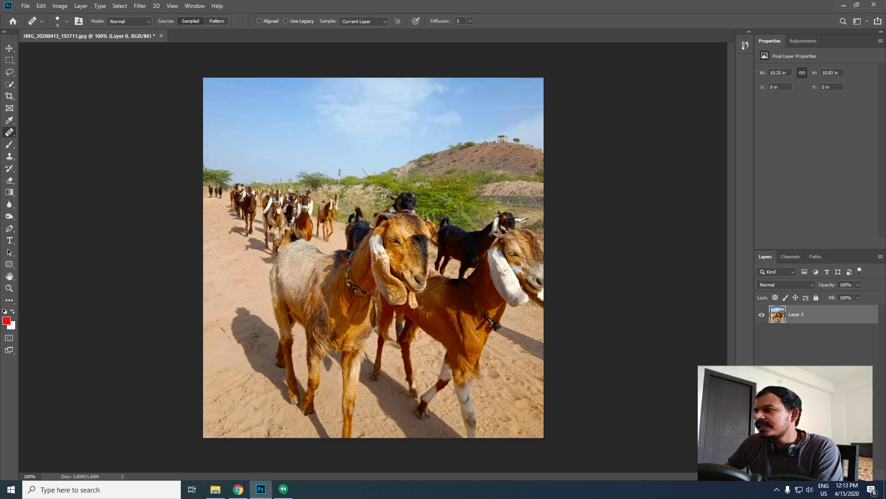
{"action": "scroll", "coordinate": [464, 203], "scroll_direction": "up", "scroll_amount": 5}
{"action": "scroll", "coordinate": [470, 222], "scroll_direction": "down", "scroll_amount": 1}
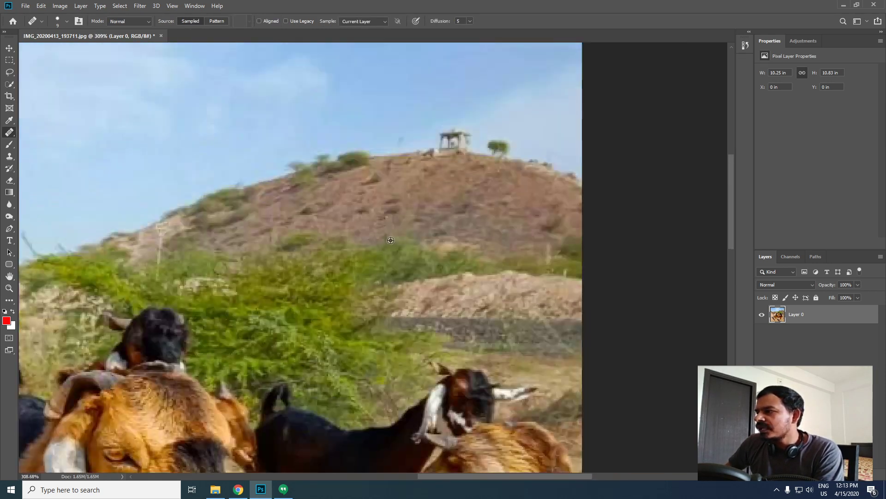
{"action": "scroll", "coordinate": [417, 227], "scroll_direction": "down", "scroll_amount": 1}
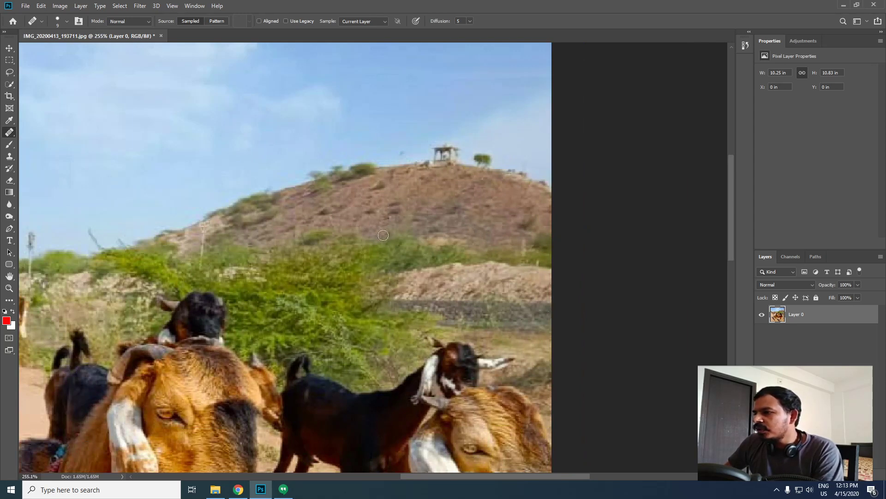
{"action": "scroll", "coordinate": [383, 235], "scroll_direction": "down", "scroll_amount": 3}
{"action": "scroll", "coordinate": [315, 308], "scroll_direction": "up", "scroll_amount": 4}
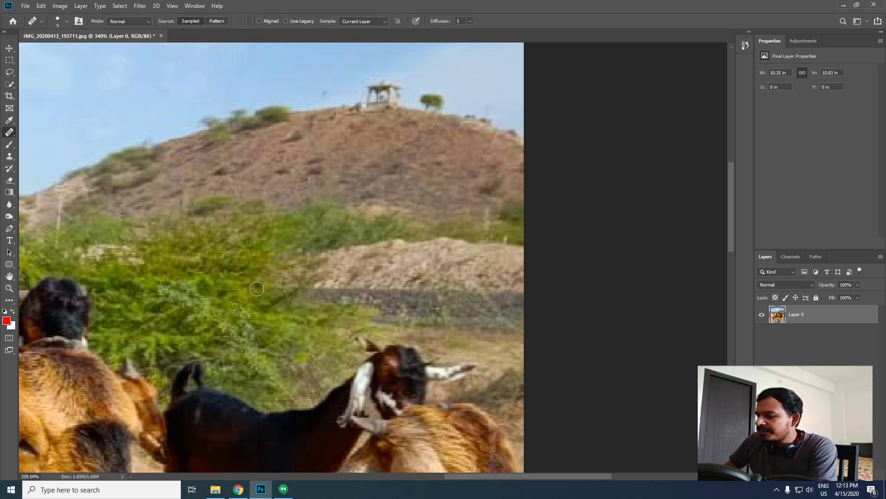
{"action": "key", "text": "bracketright"}
{"action": "key", "text": "bracketright"}
{"action": "key", "text": "bracketright"}
{"action": "key", "text": "bracketright"}
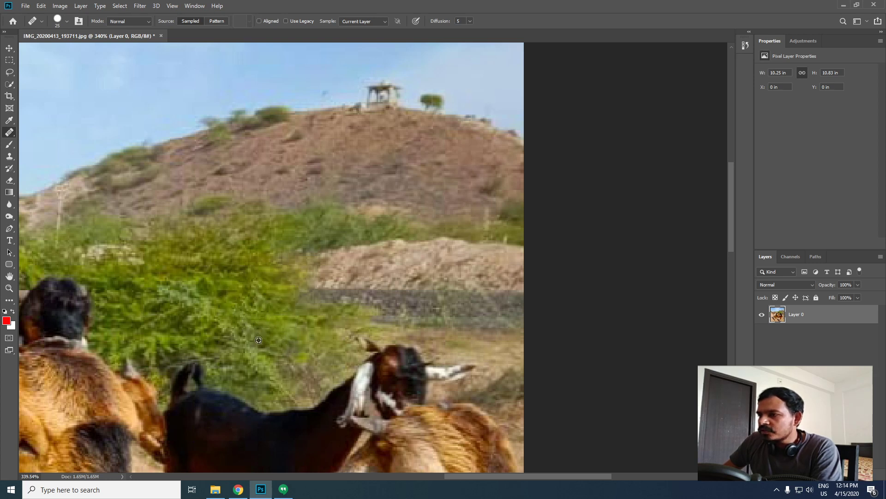
Step: Extend the green bush over its right edge beside the dirt mound and stone wall, repeatedly sampling the nearby foliage with the Healing Brush
{"action": "left_click", "coordinate": [301, 312]}
{"action": "left_click", "coordinate": [250, 302], "text": "alt"}
{"action": "left_click", "coordinate": [294, 292]}
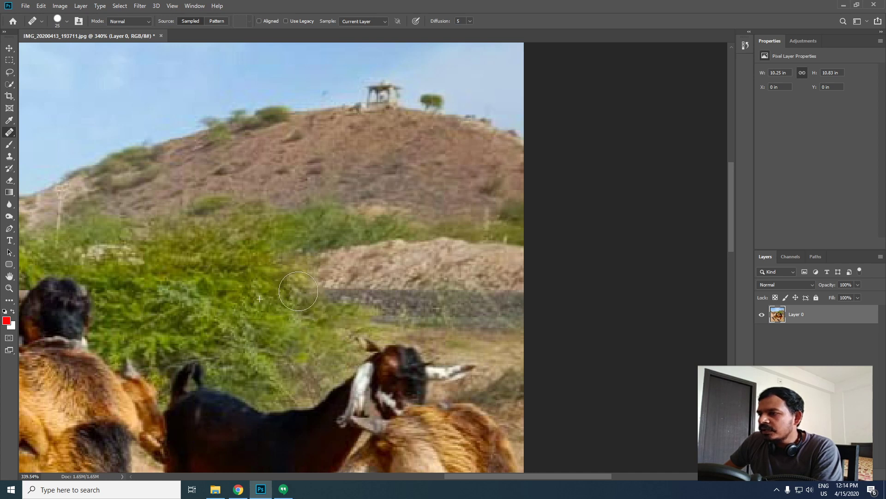
{"action": "left_click", "coordinate": [259, 297], "text": "alt"}
{"action": "left_click", "coordinate": [301, 272]}
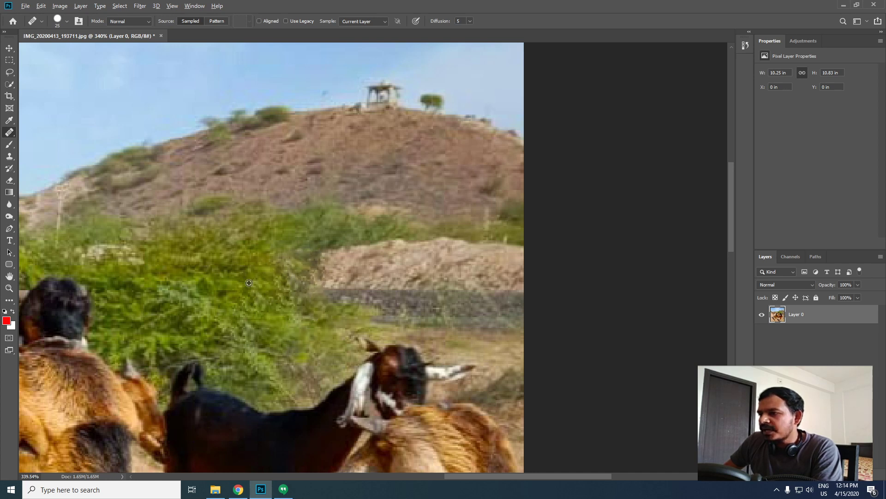
{"action": "left_click", "coordinate": [220, 322], "text": "alt"}
{"action": "left_click", "coordinate": [272, 282]}
{"action": "left_click", "coordinate": [277, 330]}
{"action": "left_click", "coordinate": [252, 336], "text": "alt"}
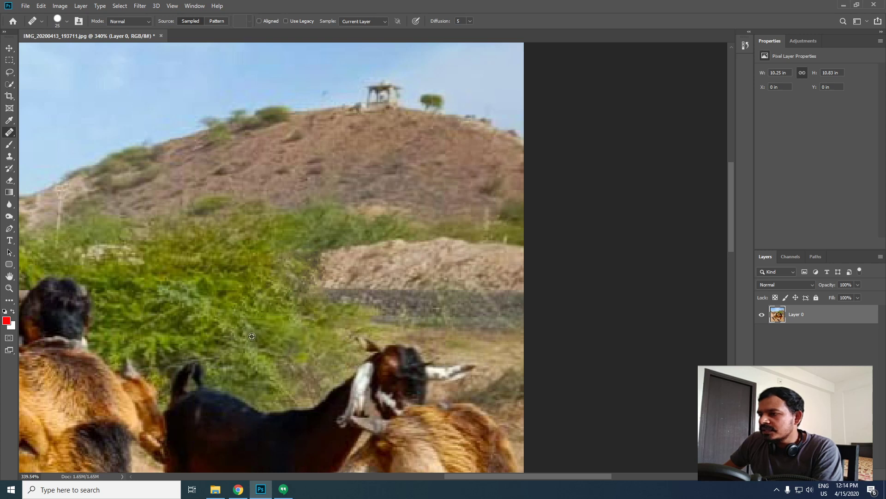
{"action": "left_click", "coordinate": [300, 300]}
{"action": "left_click", "coordinate": [243, 316], "text": "alt"}
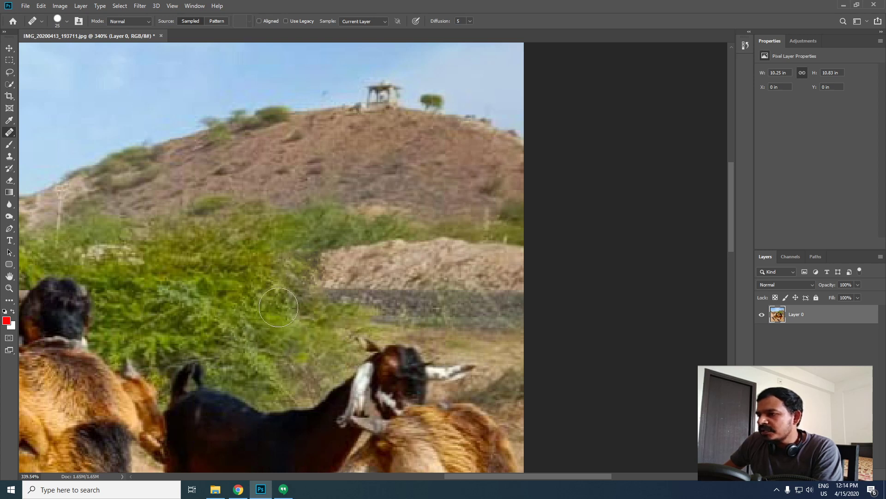
{"action": "left_click_drag", "start_coordinate": [296, 305], "coordinate": [304, 310]}
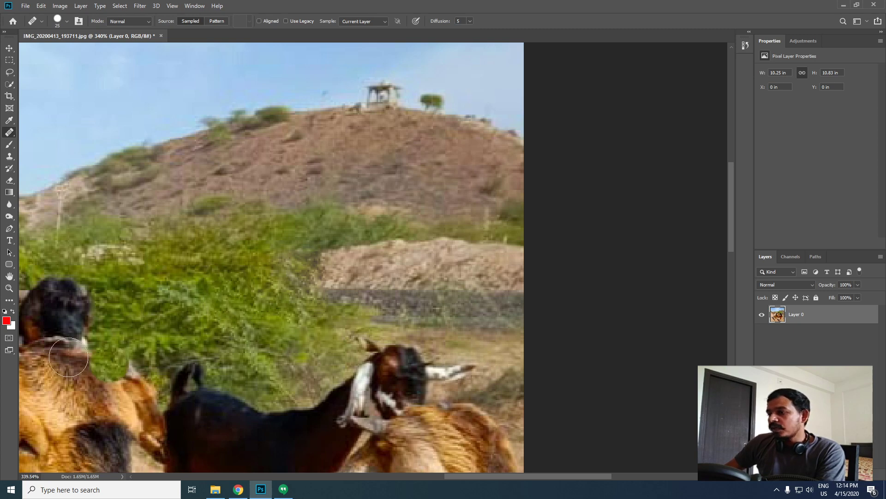
{"action": "scroll", "coordinate": [373, 344], "scroll_direction": "down", "scroll_amount": 3}
{"action": "scroll", "coordinate": [372, 344], "scroll_direction": "down", "scroll_amount": 4}
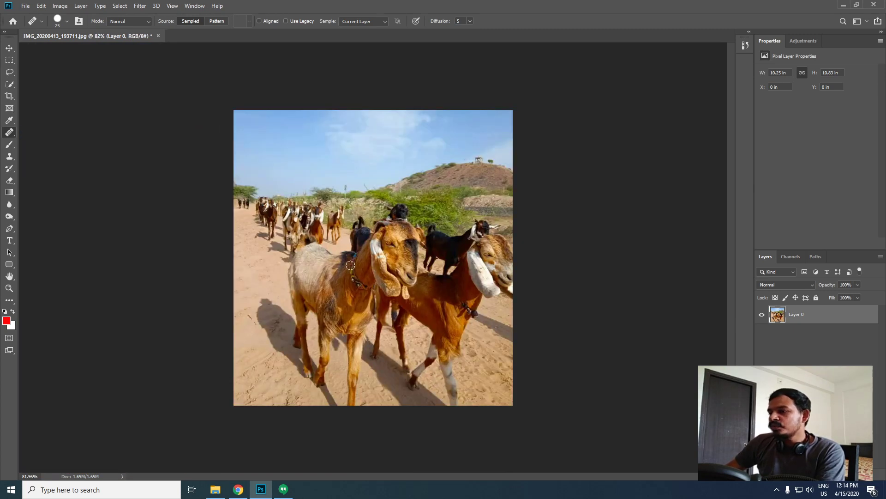
Step: Switch to Chrome and load youtube.com in a new tab
{"action": "left_click", "coordinate": [239, 490]}
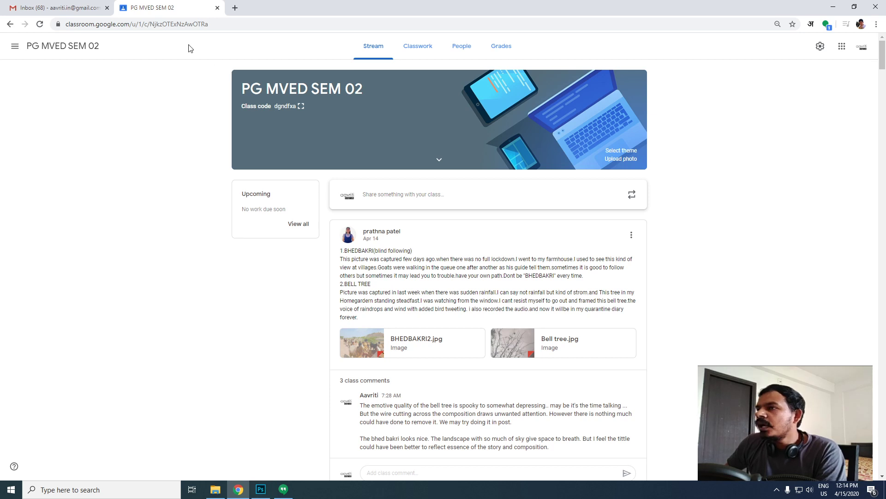
{"action": "left_click", "coordinate": [237, 10]}
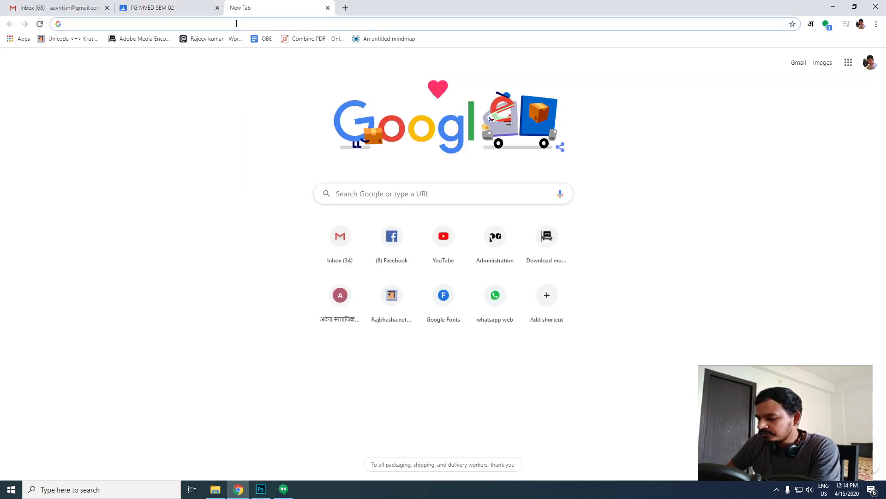
{"action": "type", "text": "youtube.com"}
{"action": "key", "text": "Return"}
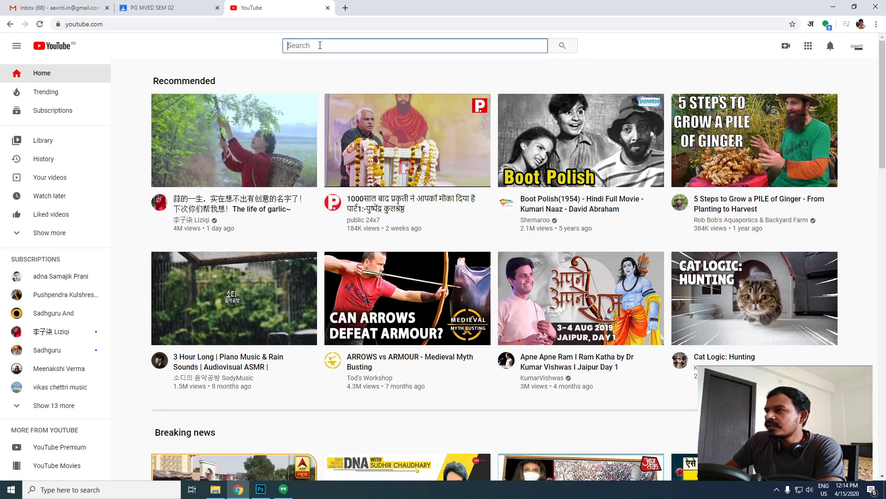
Step: Search YouTube for "boot house aavrit"
{"action": "left_click", "coordinate": [320, 45]}
{"action": "type", "text": "boot "}
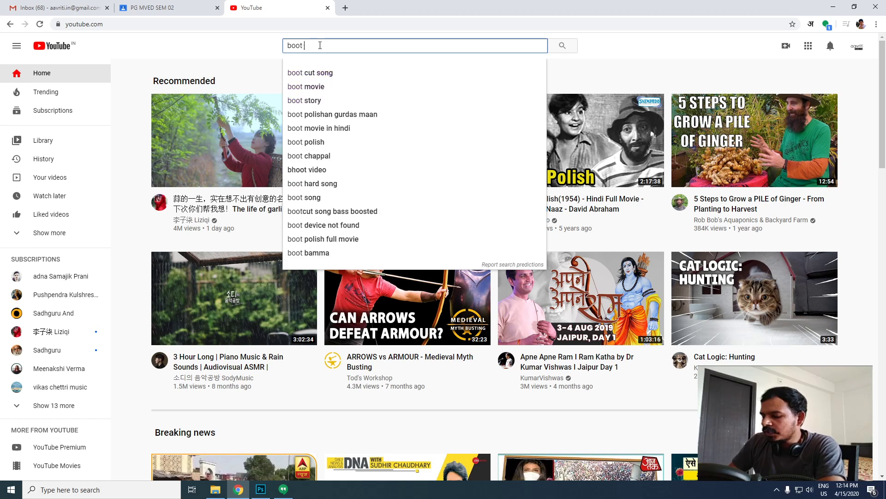
{"action": "type", "text": "ho"}
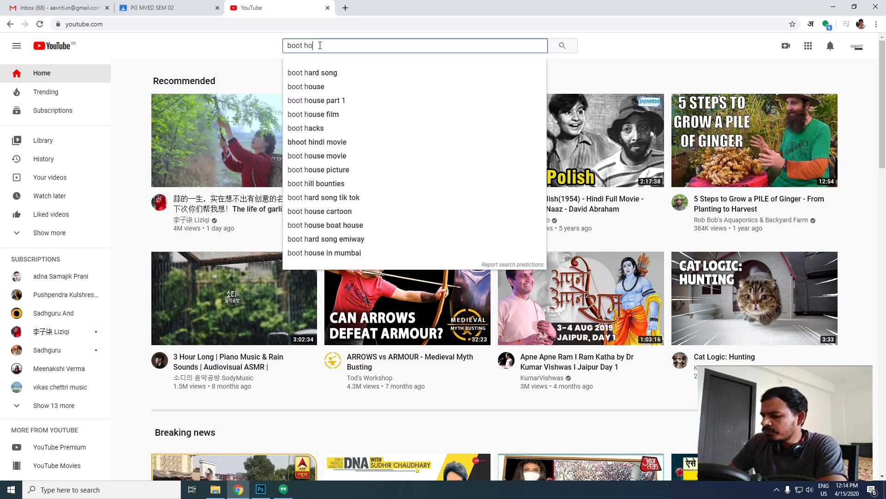
{"action": "type", "text": "use"}
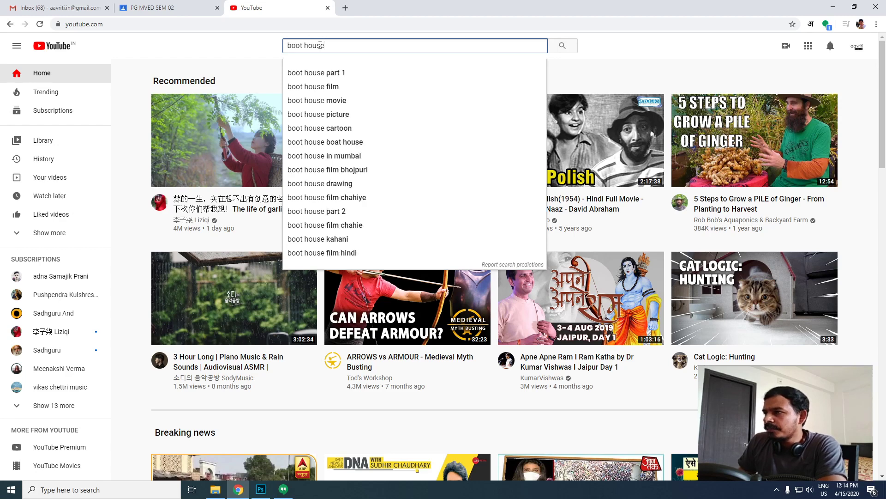
{"action": "type", "text": " aavrit"}
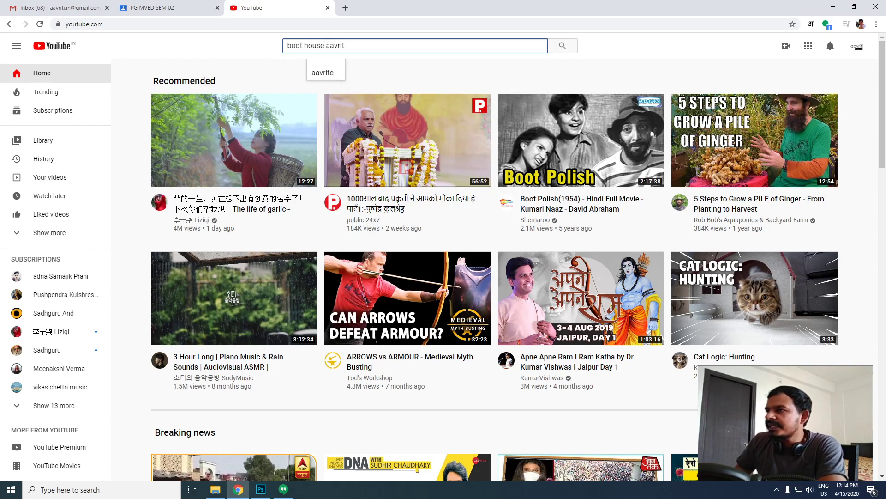
{"action": "key", "text": "Return"}
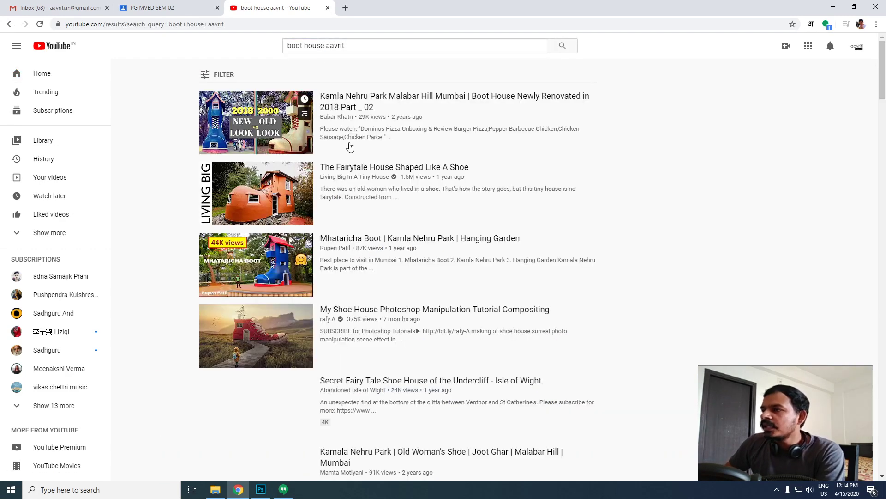
Step: Correct the search to "boot house aavriti" and open the video "PHOTOSHOP | AAVRITI | PHOTO MANIPULATION | Boot House Chronicles"
{"action": "mouse_move", "coordinate": [364, 265]}
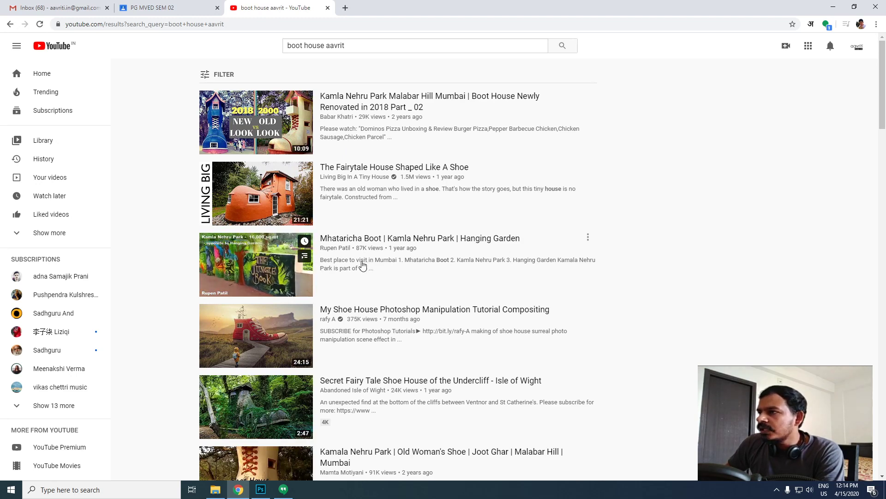
{"action": "left_click", "coordinate": [342, 44]}
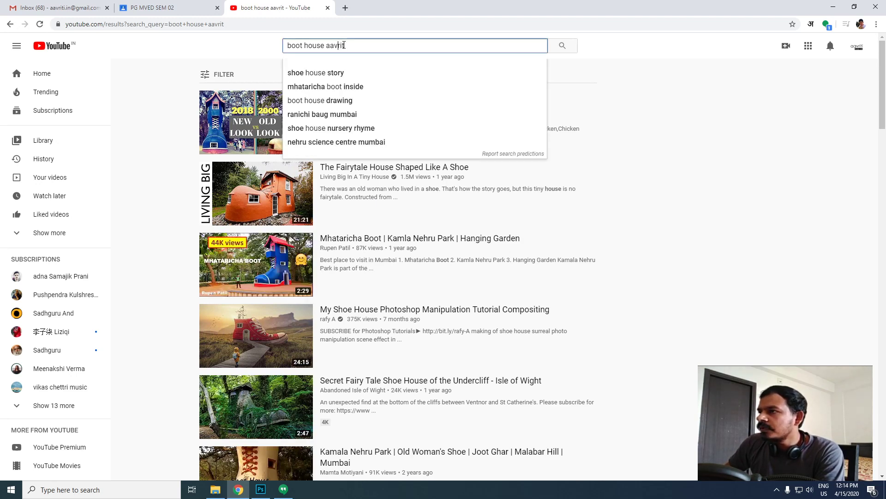
{"action": "type", "text": "i"}
{"action": "key", "text": "Return"}
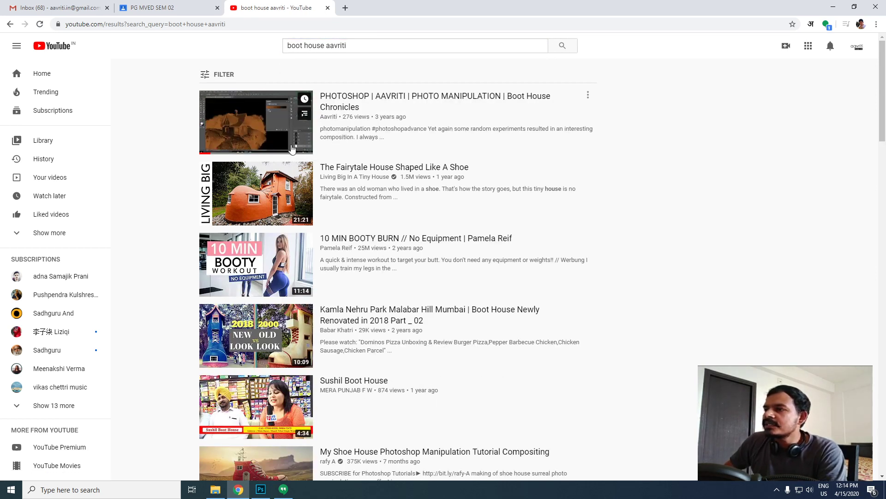
{"action": "left_click", "coordinate": [344, 100]}
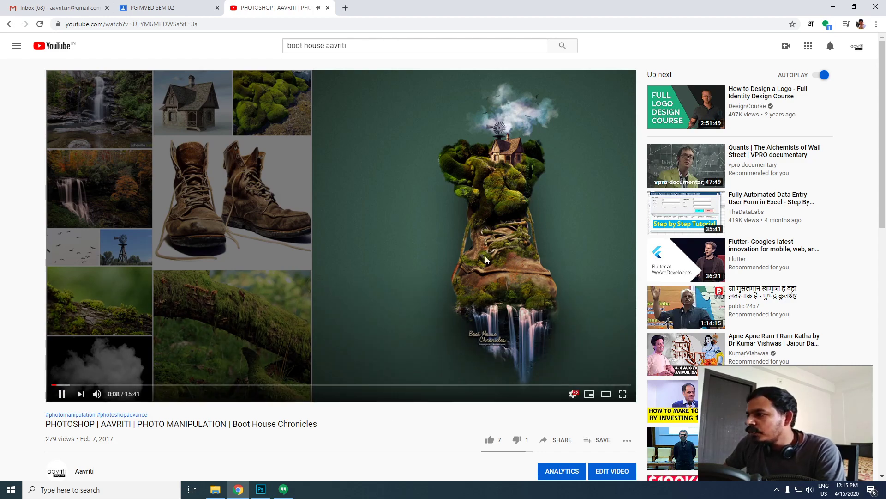
Step: Pause the video, view the boot house composite full screen, and close the video's tab
{"action": "left_click", "coordinate": [425, 292]}
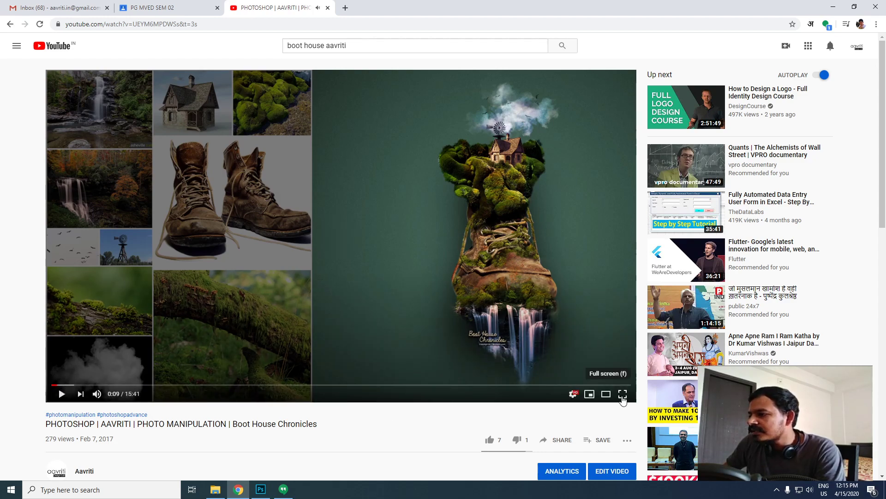
{"action": "left_click", "coordinate": [623, 393]}
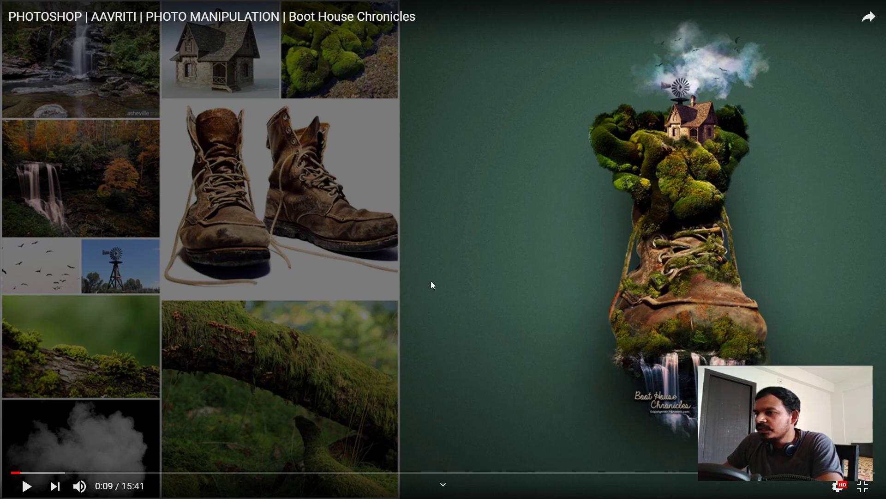
{"action": "key", "text": "Escape"}
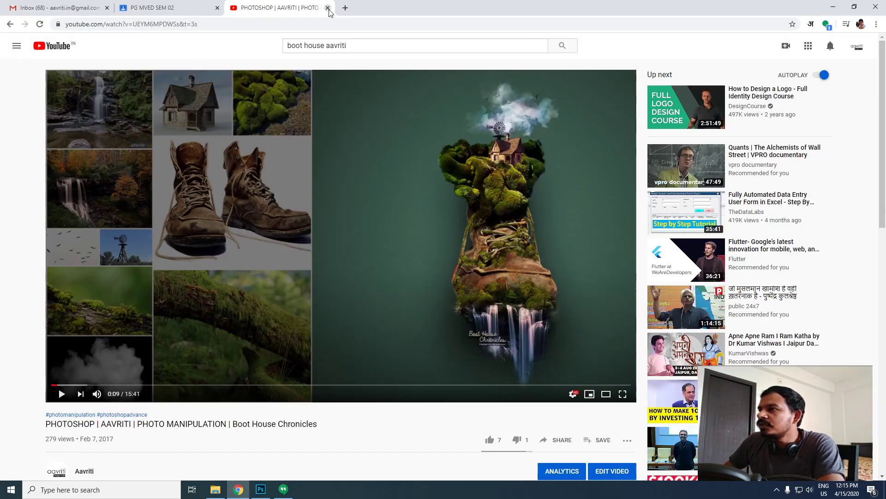
{"action": "left_click", "coordinate": [328, 8]}
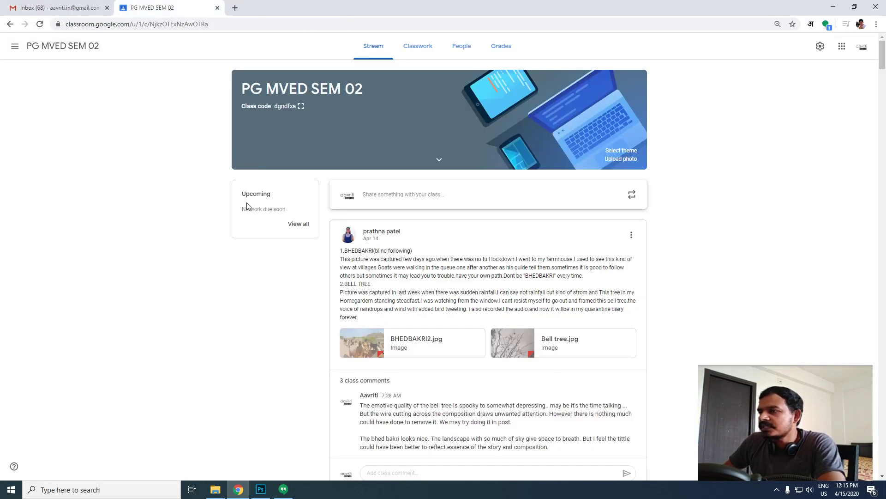
Step: Return to Photoshop, activate the Move Tool and close the goat herd photo, discarding its changes
{"action": "left_click", "coordinate": [267, 493]}
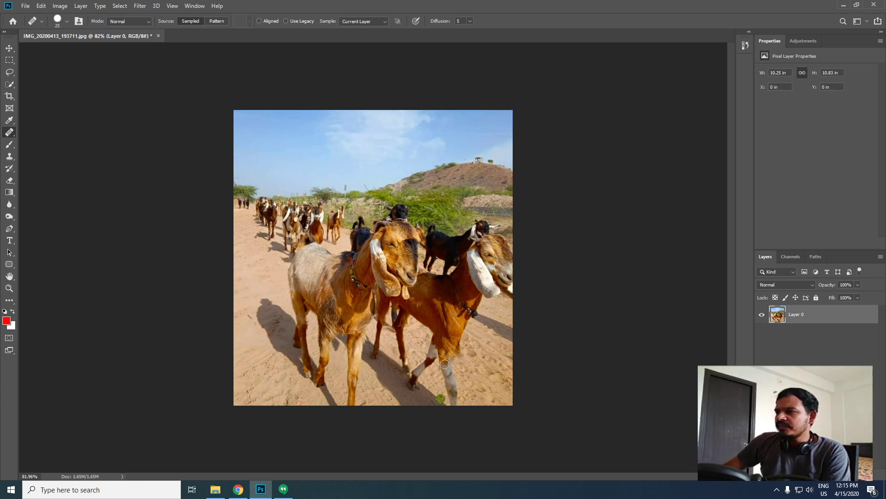
{"action": "left_click", "coordinate": [9, 48]}
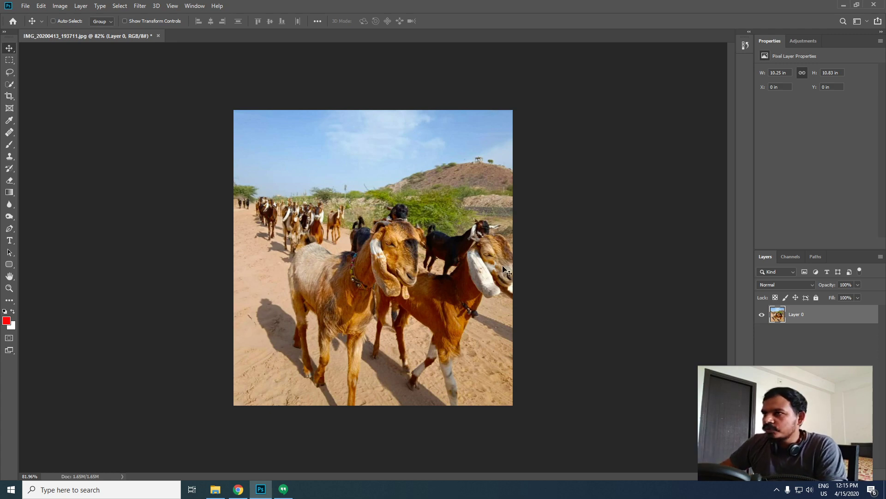
{"action": "left_click", "coordinate": [157, 36]}
{"action": "left_click", "coordinate": [432, 181]}
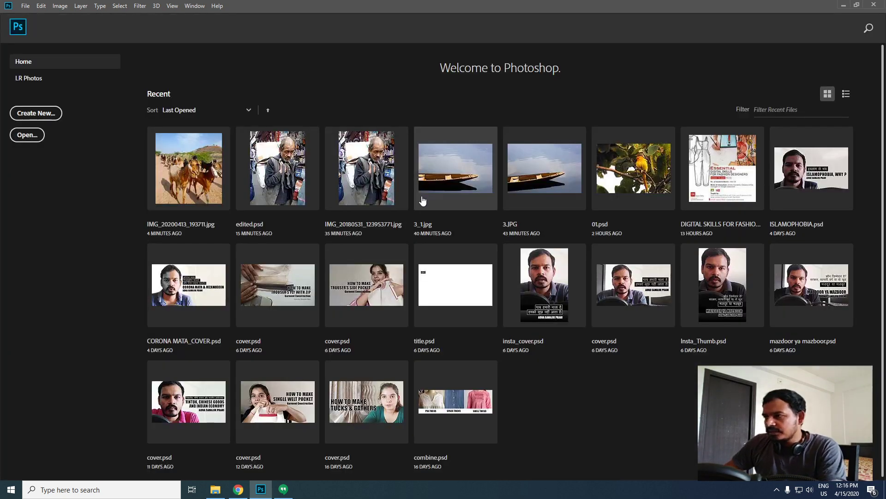
Step: Switch to File Explorer and preview the image "The sky is pink" from the DEMO folder
{"action": "left_click", "coordinate": [215, 489]}
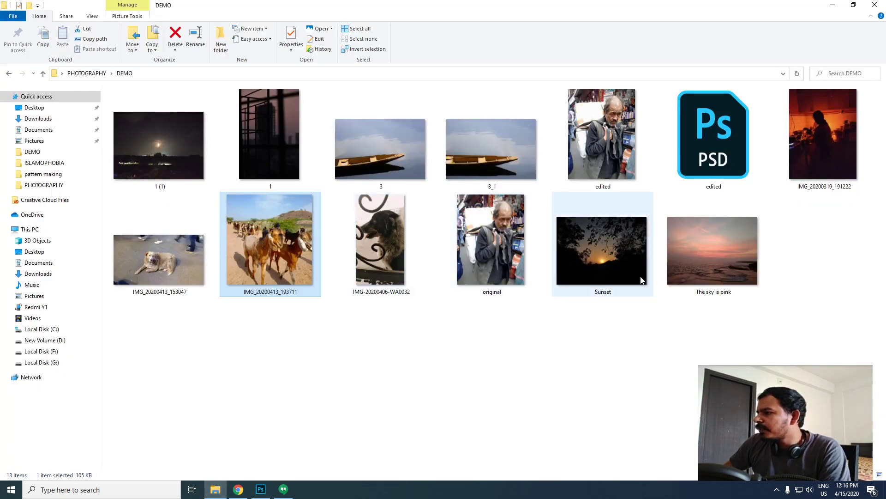
{"action": "double_click", "coordinate": [705, 259]}
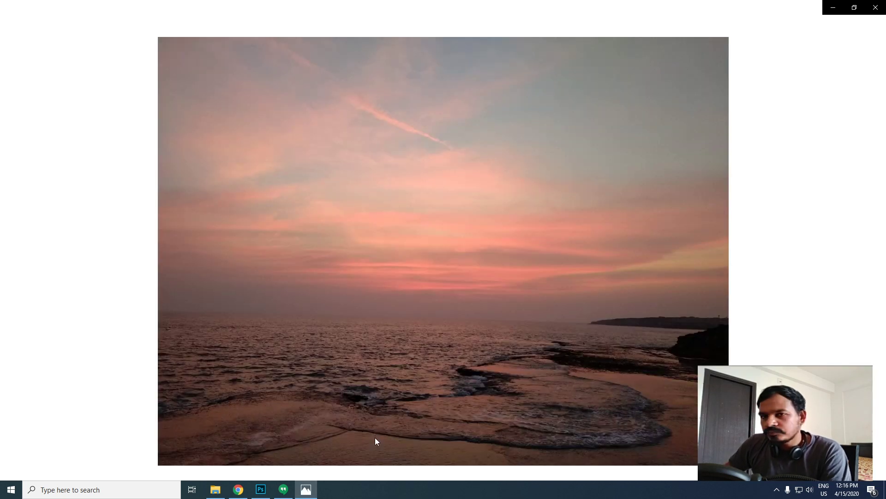
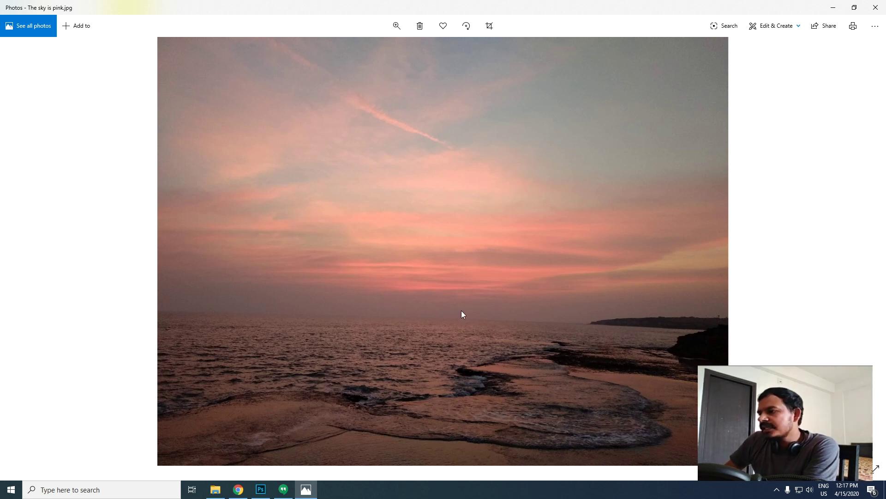
{"action": "left_click", "coordinate": [876, 7]}
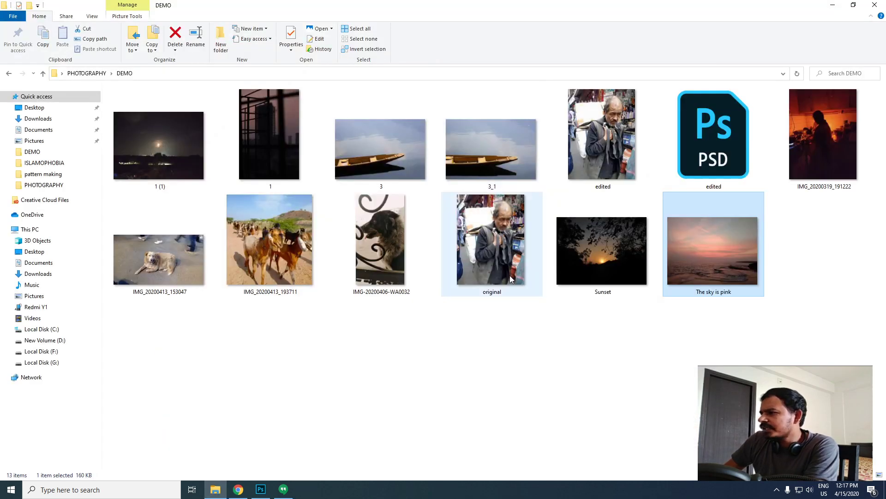
Step: Open "The sky is pink" from the DEMO folder in Photoshop and fit the image to the window
{"action": "left_click_drag", "start_coordinate": [718, 255], "coordinate": [76, 216]}
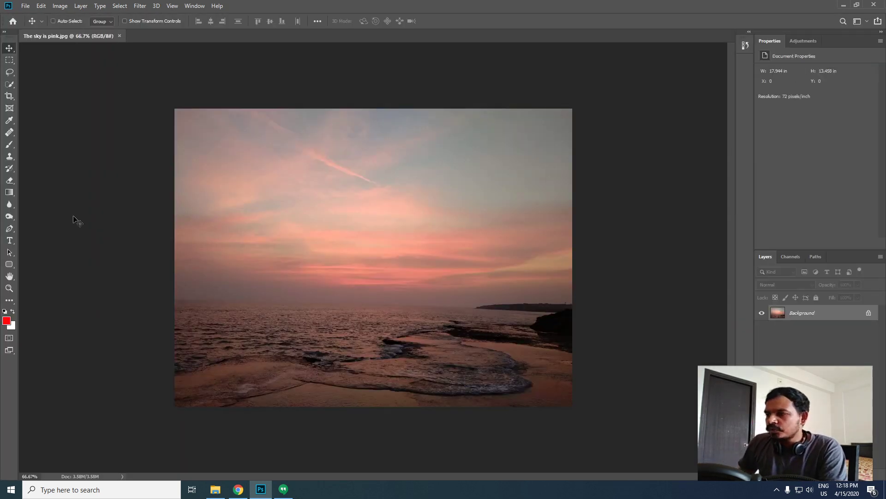
{"action": "key", "text": "ctrl"}
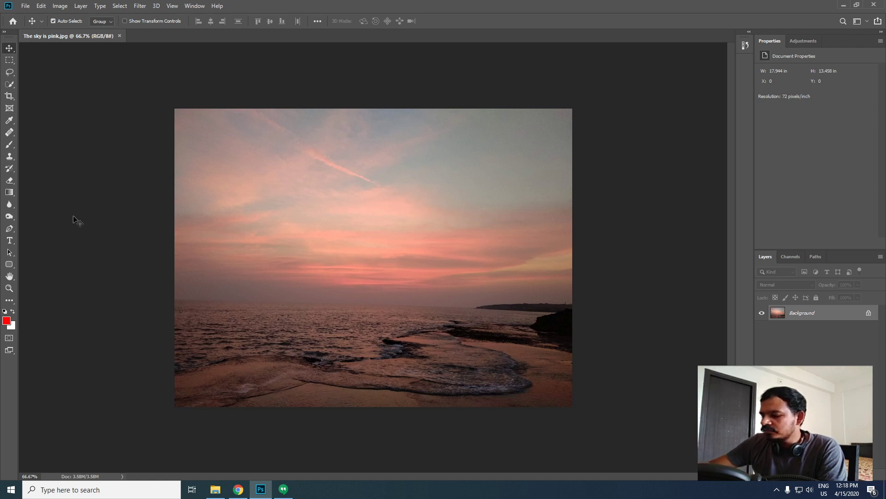
{"action": "key", "text": "ctrl+0"}
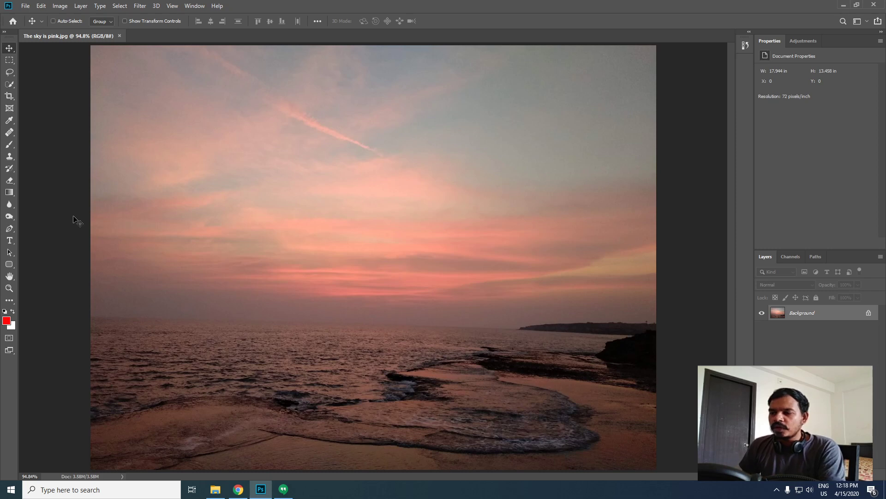
Step: Try Auto Color on the pink-sky seascape and undo the correction
{"action": "key", "text": "ctrl"}
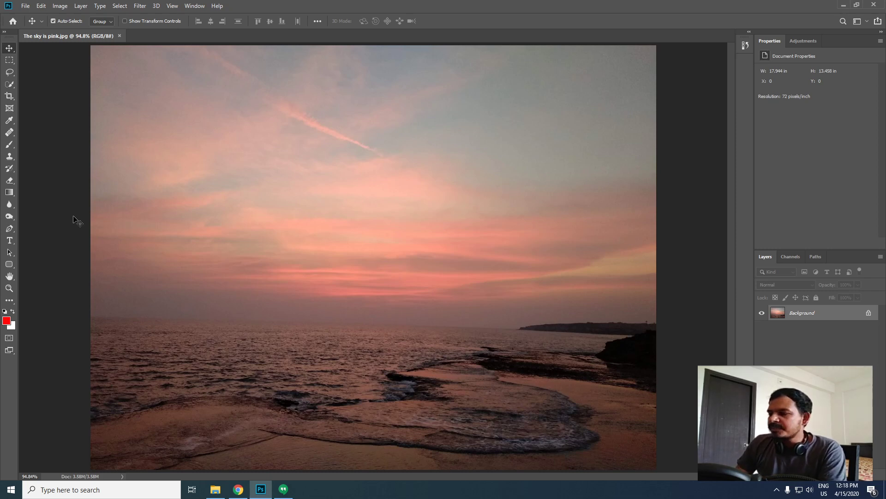
{"action": "key", "text": "ctrl+shift+b"}
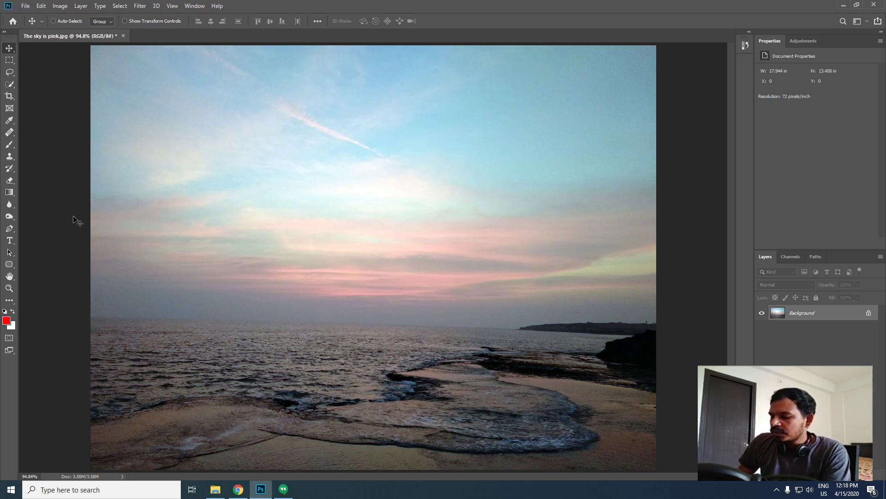
{"action": "key", "text": "ctrl"}
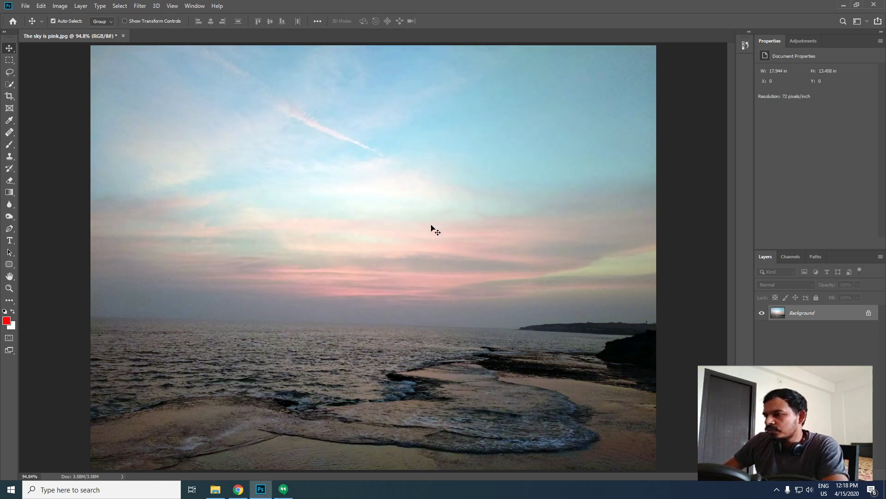
{"action": "key", "text": "ctrl+z"}
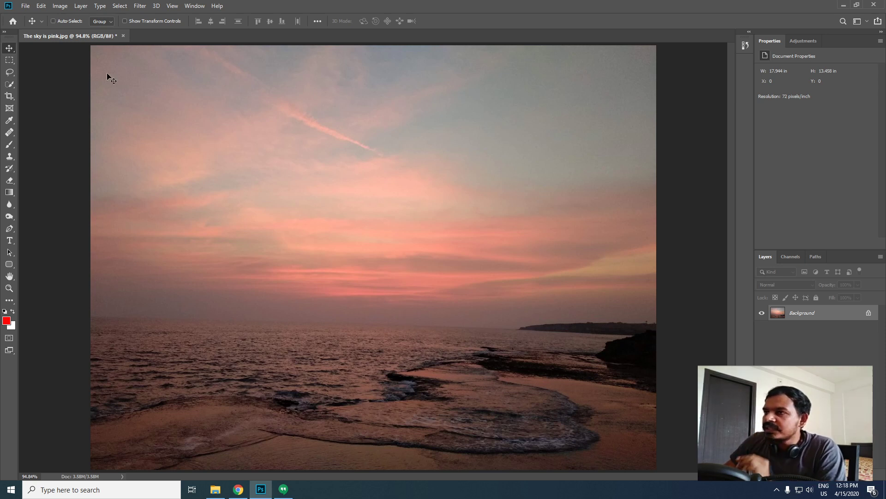
Step: Find Auto Color among the image commands, apply it again to the seascape, and undo it
{"action": "left_click", "coordinate": [59, 5]}
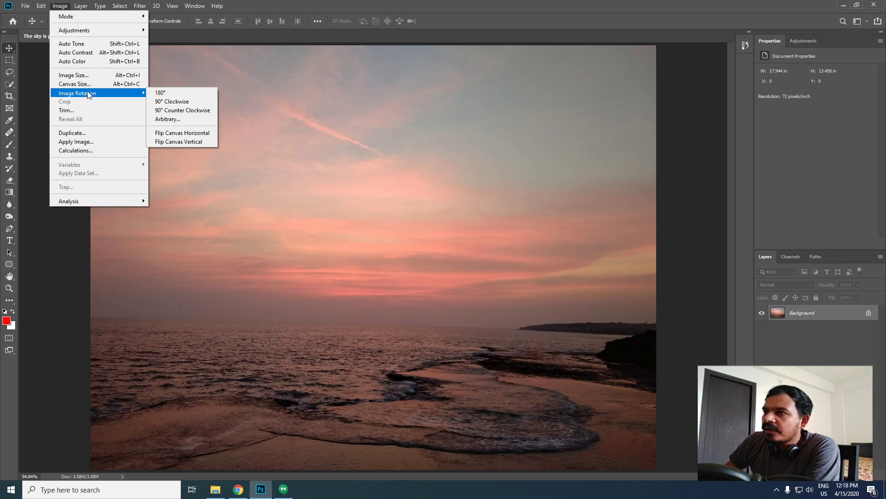
{"action": "left_click", "coordinate": [62, 7]}
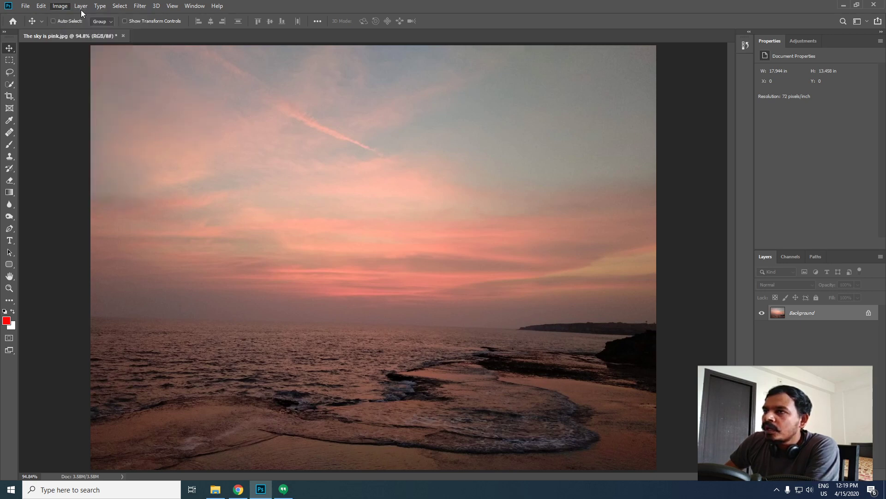
{"action": "left_click", "coordinate": [63, 7]}
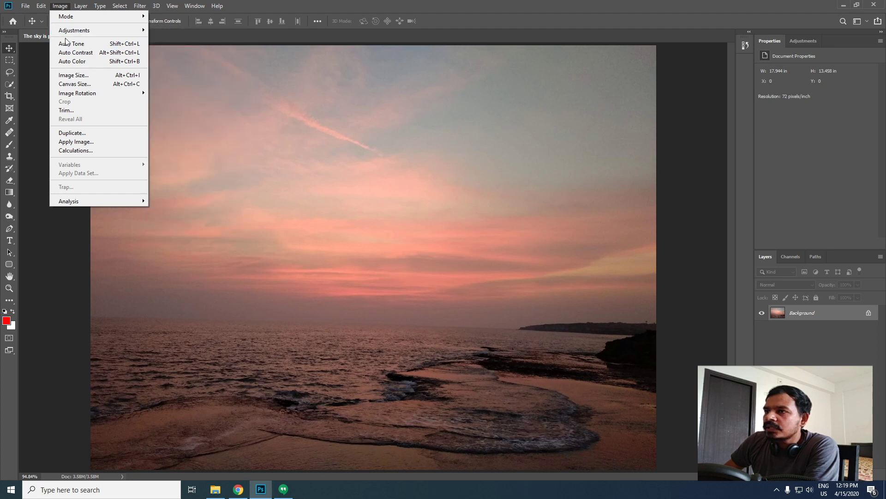
{"action": "left_click", "coordinate": [93, 64]}
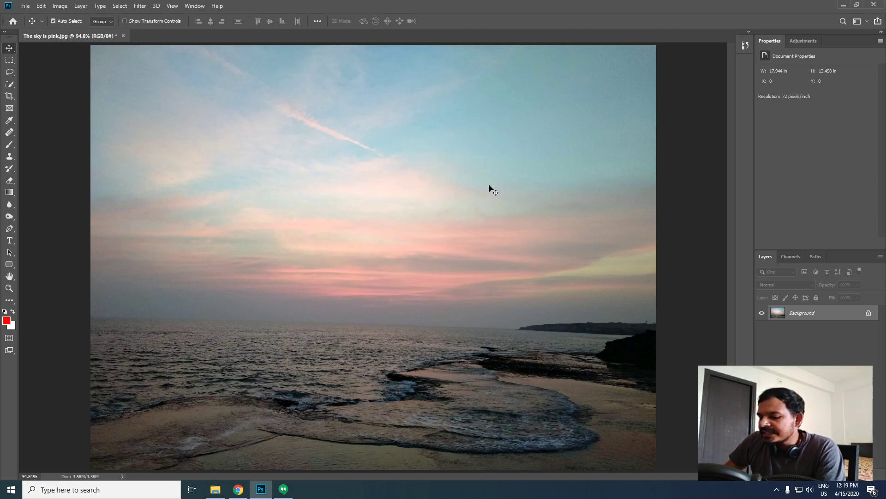
{"action": "key", "text": "ctrl+z"}
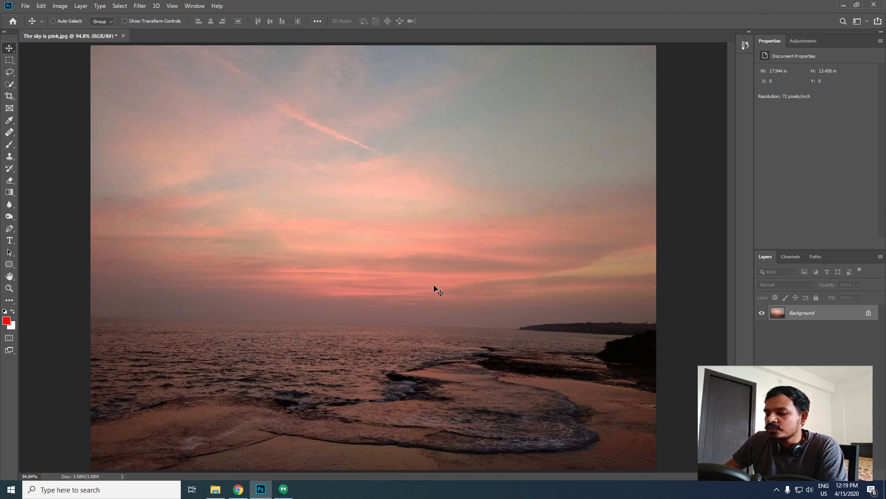
Step: Toggle the Auto Color correction on the seascape to compare it with the original colours
{"action": "key", "text": "ctrl+z"}
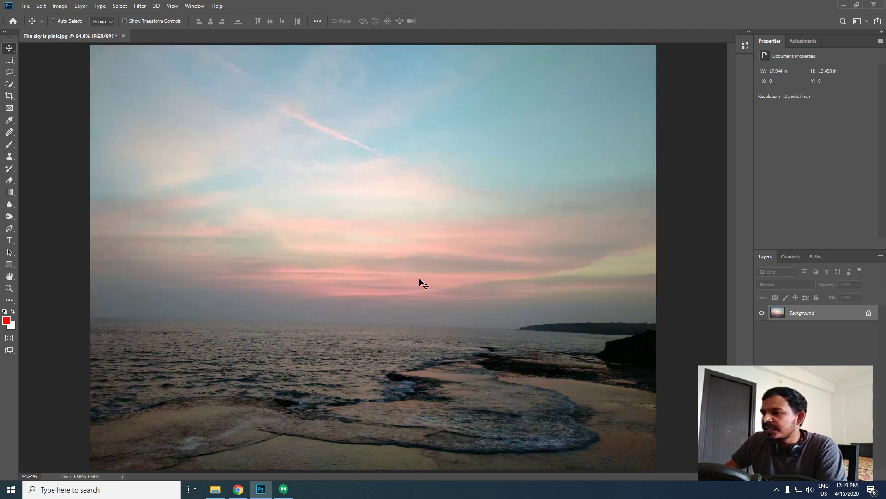
{"action": "key", "text": "ctrl+shift+z"}
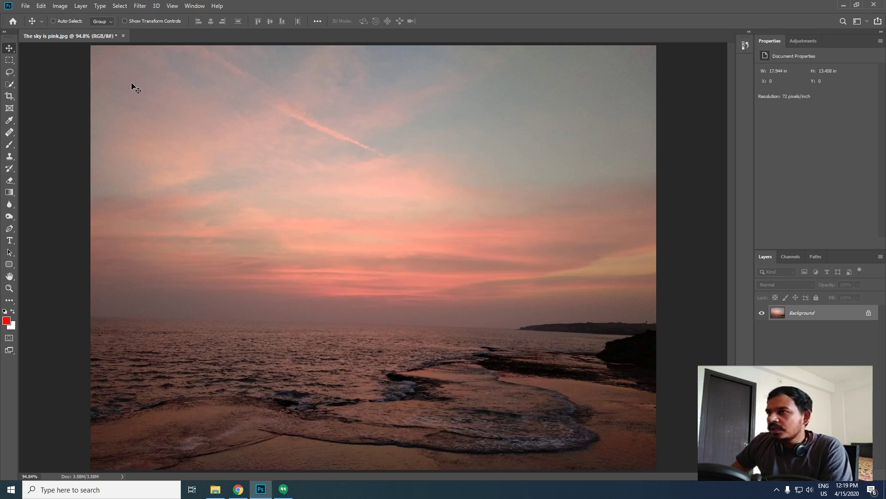
Step: Apply Auto Contrast to the seascape and inspect the shoreline up close
{"action": "left_click", "coordinate": [56, 7]}
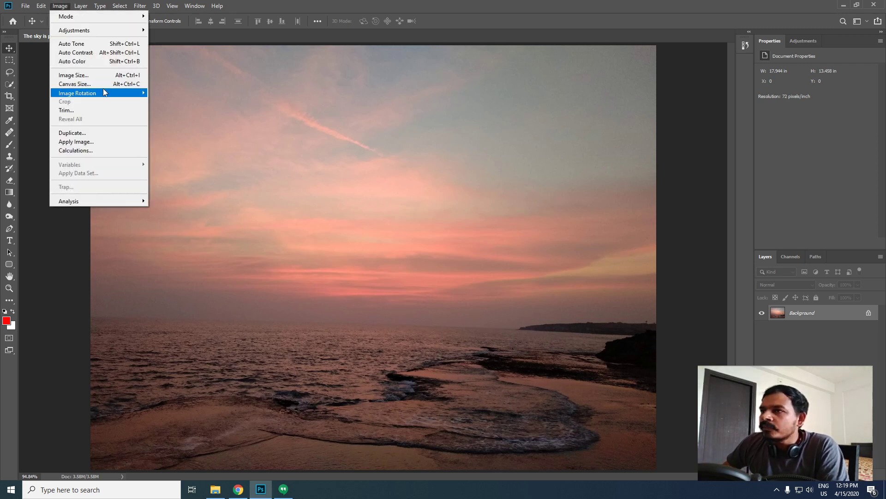
{"action": "left_click", "coordinate": [110, 53]}
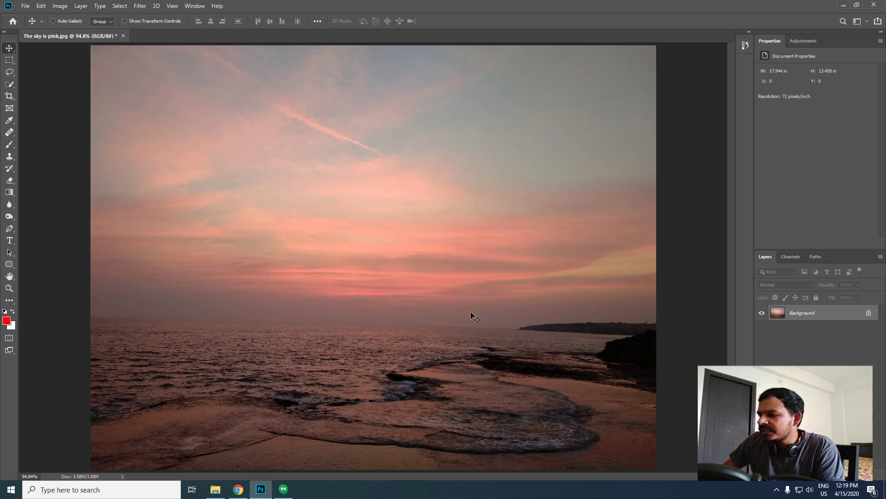
{"action": "scroll", "coordinate": [470, 419], "scroll_direction": "up", "scroll_amount": 5}
{"action": "scroll", "coordinate": [407, 322], "scroll_direction": "down", "scroll_amount": 2}
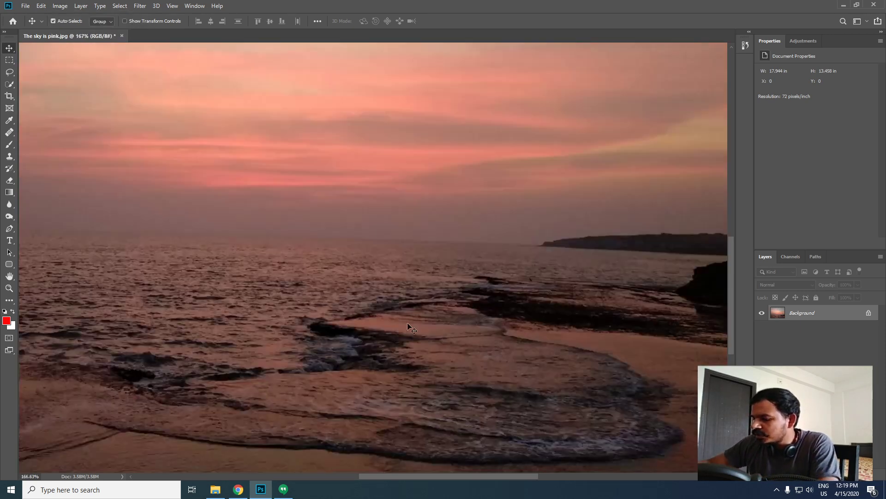
{"action": "scroll", "coordinate": [407, 323], "scroll_direction": "down", "scroll_amount": 3}
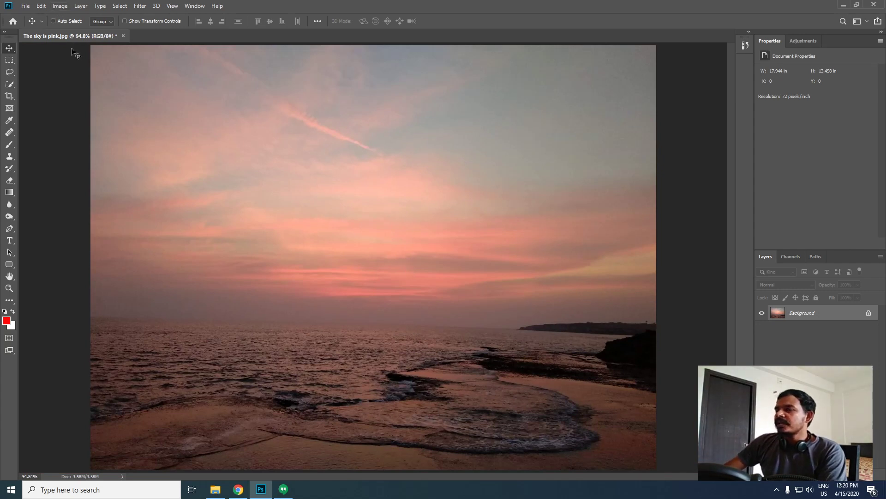
Step: Add a Levels adjustment layer above the Background with input levels of 11, 1.19 and 223
{"action": "left_click", "coordinate": [835, 475]}
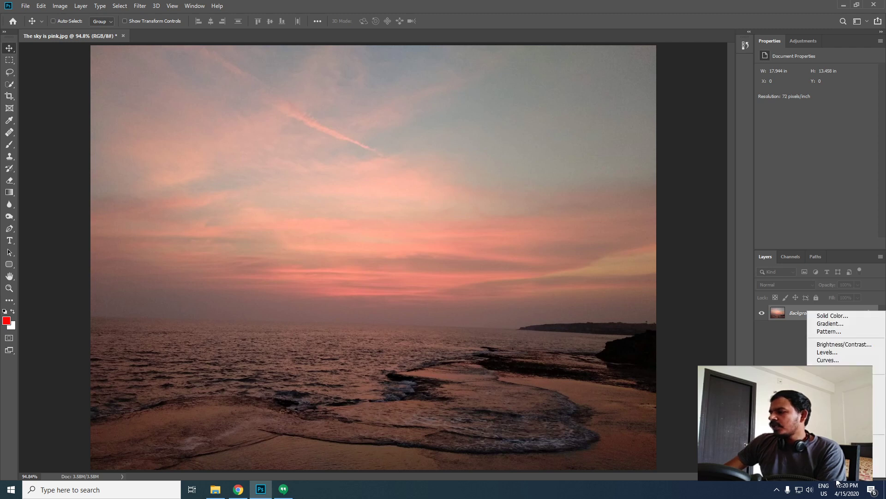
{"action": "left_click", "coordinate": [846, 354]}
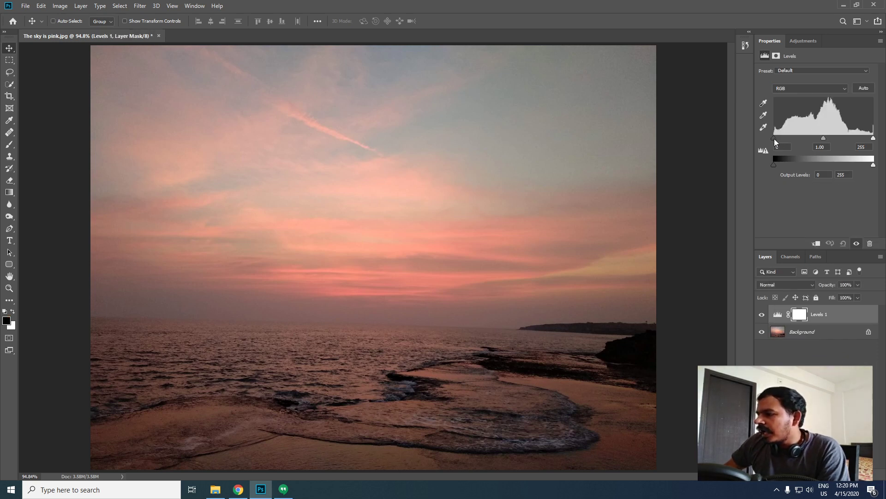
{"action": "left_click_drag", "start_coordinate": [774, 139], "coordinate": [860, 139]}
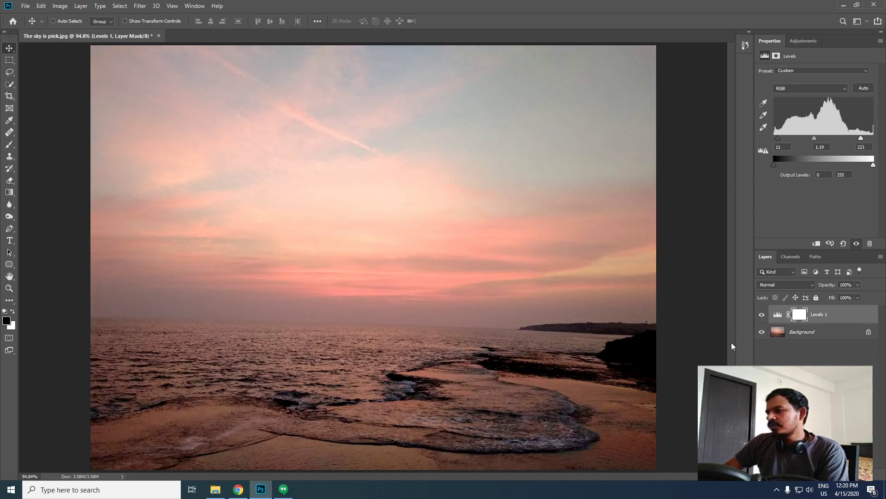
Step: Toggle the Levels layer's visibility repeatedly to compare the seascape before and after the adjustment
{"action": "left_click", "coordinate": [761, 315]}
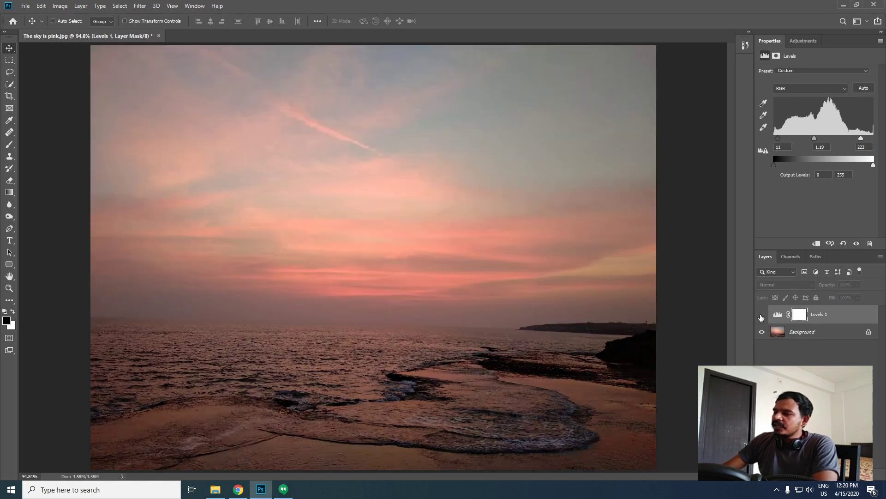
{"action": "left_click", "coordinate": [762, 315]}
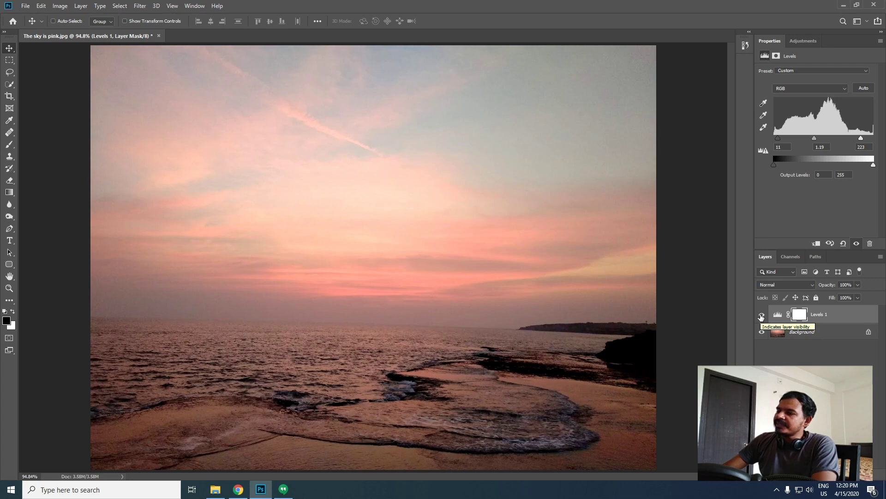
{"action": "left_click", "coordinate": [761, 316]}
{"action": "left_click", "coordinate": [762, 316]}
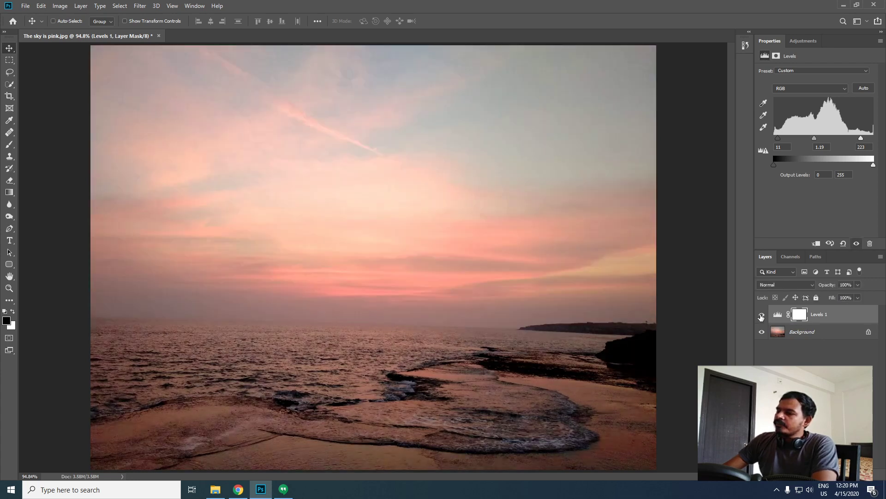
{"action": "left_click", "coordinate": [762, 315]}
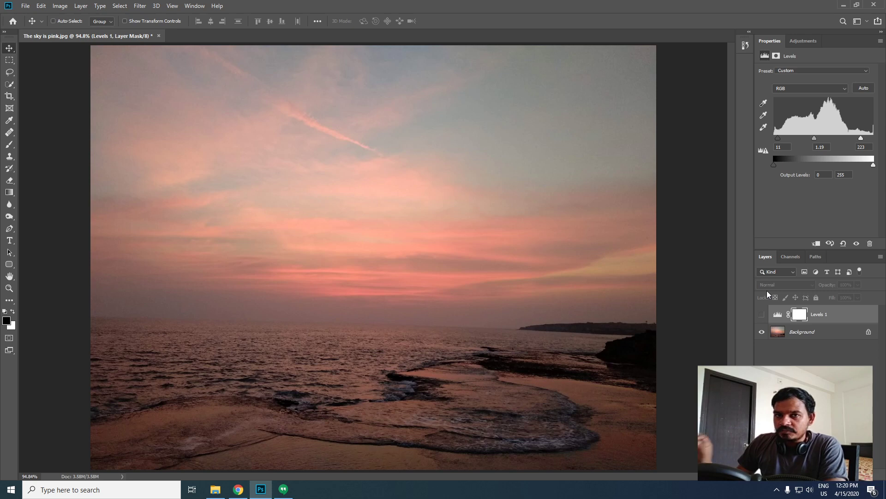
{"action": "left_click", "coordinate": [762, 316]}
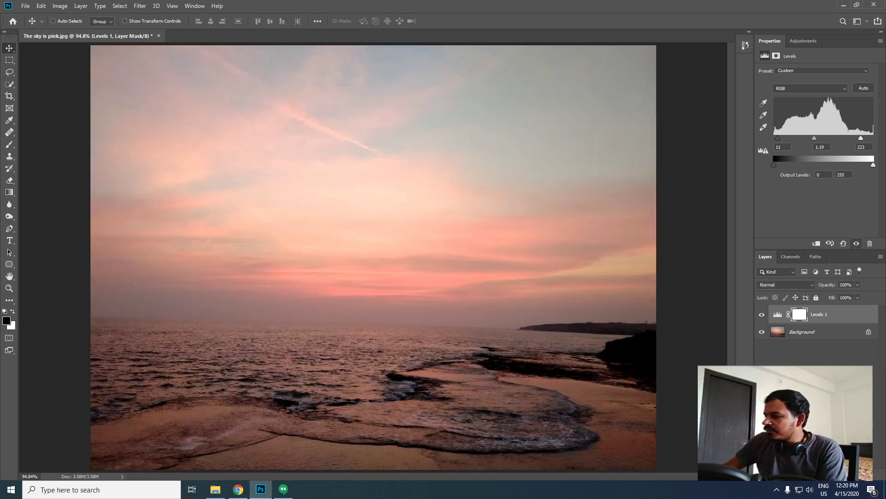
Step: Add a Selective Color adjustment layer above the Levels layer and target the Reds
{"action": "left_click", "coordinate": [830, 475]}
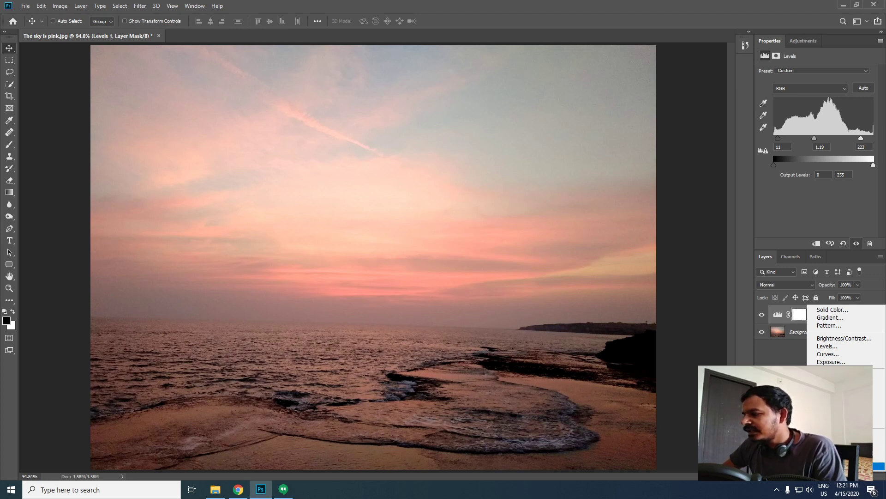
{"action": "left_click", "coordinate": [845, 466]}
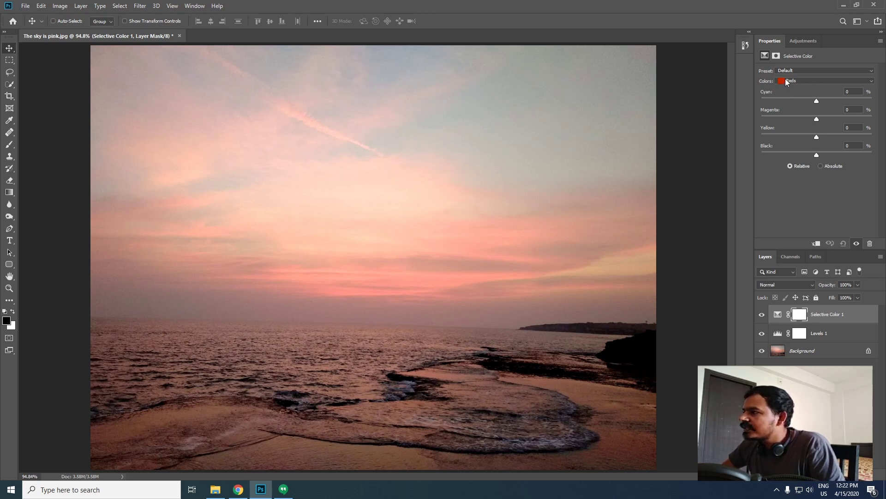
{"action": "left_click", "coordinate": [872, 82]}
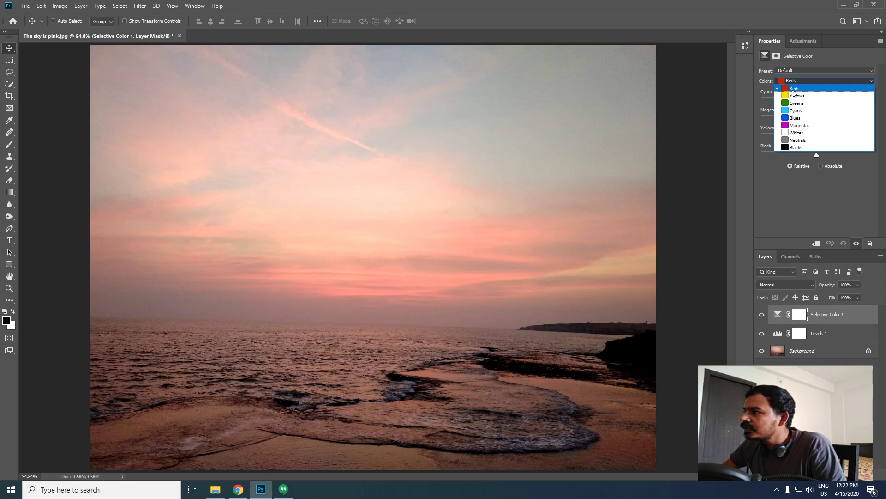
{"action": "left_click", "coordinate": [793, 89]}
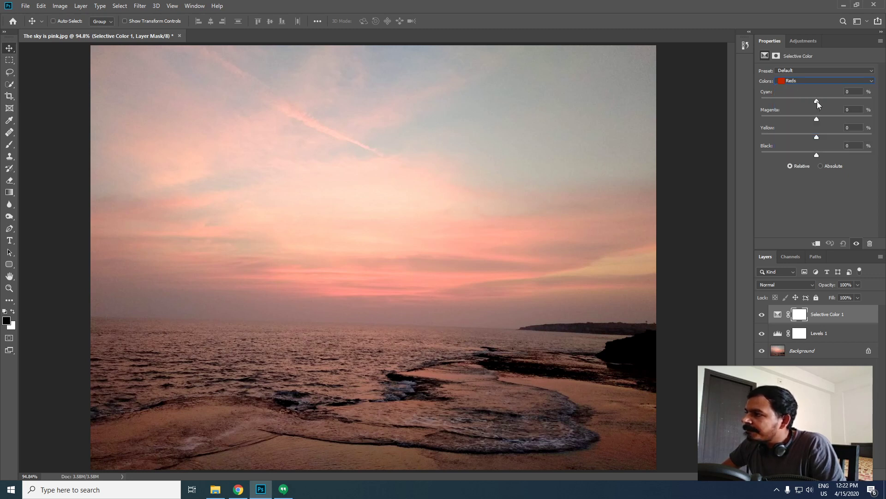
Step: Try shifting the cyan in the Reds, including down to -100%, and return it to 0%
{"action": "left_click_drag", "start_coordinate": [817, 102], "coordinate": [827, 102]}
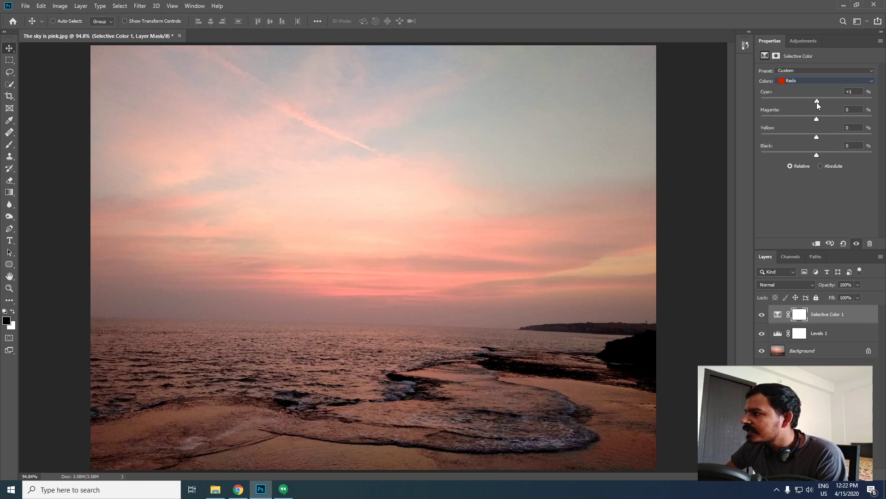
{"action": "left_click_drag", "start_coordinate": [816, 101], "coordinate": [752, 100]}
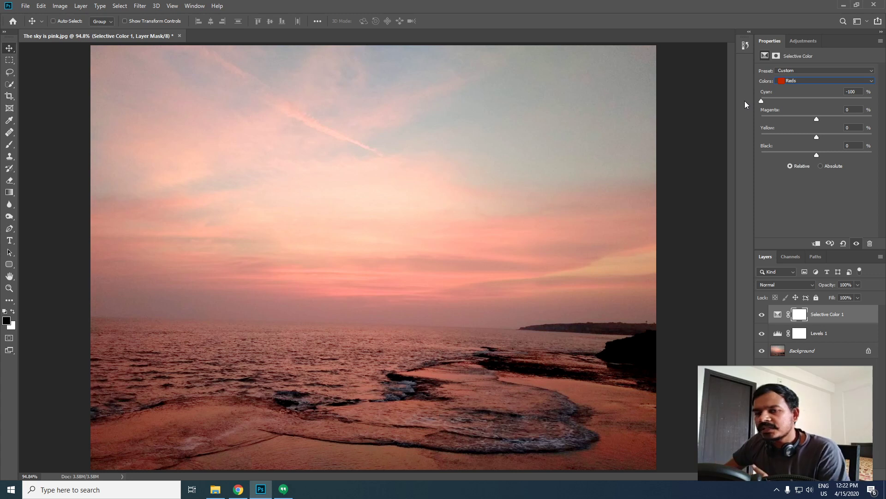
{"action": "left_click_drag", "start_coordinate": [761, 100], "coordinate": [786, 102]}
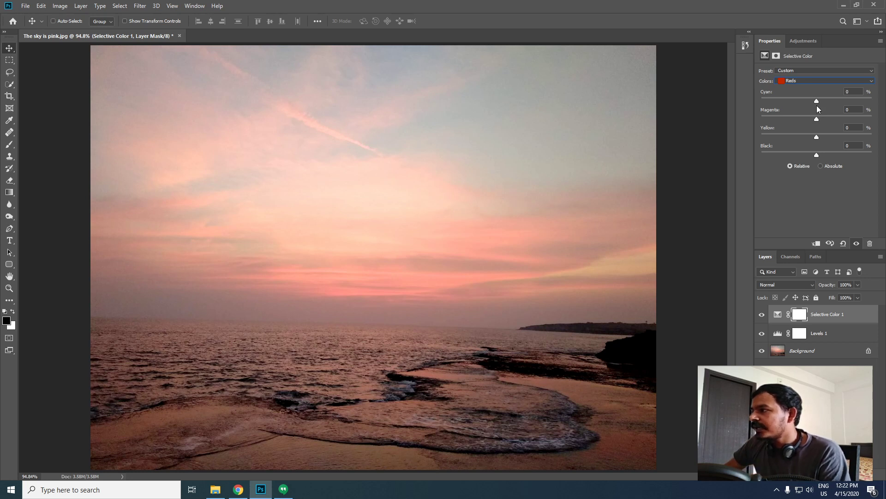
Step: Try magenta extremes in the Reds, including -100%, and settle the magenta at +10%
{"action": "left_click_drag", "start_coordinate": [816, 116], "coordinate": [817, 117]}
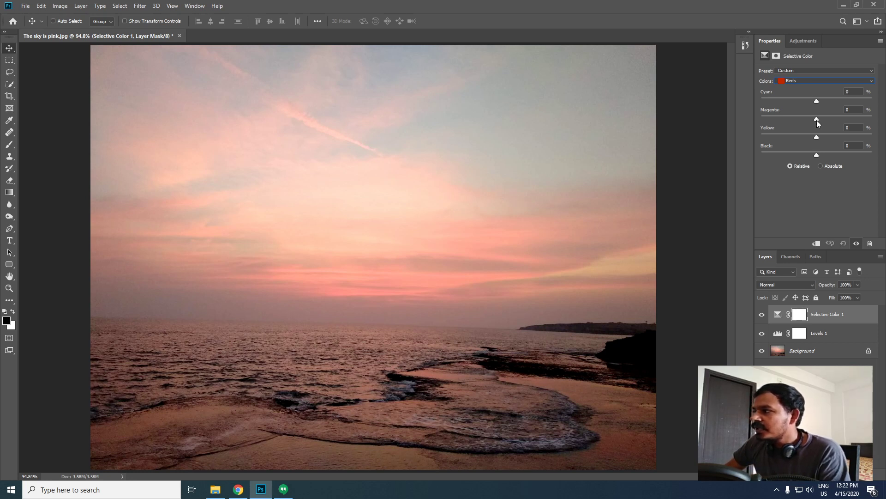
{"action": "mouse_move", "coordinate": [865, 119]}
{"action": "left_mouse_down"}
{"action": "mouse_move", "coordinate": [885, 115]}
{"action": "mouse_move", "coordinate": [843, 118]}
{"action": "mouse_move", "coordinate": [866, 119]}
{"action": "left_mouse_up"}
{"action": "left_click_drag", "start_coordinate": [842, 116], "coordinate": [745, 126]}
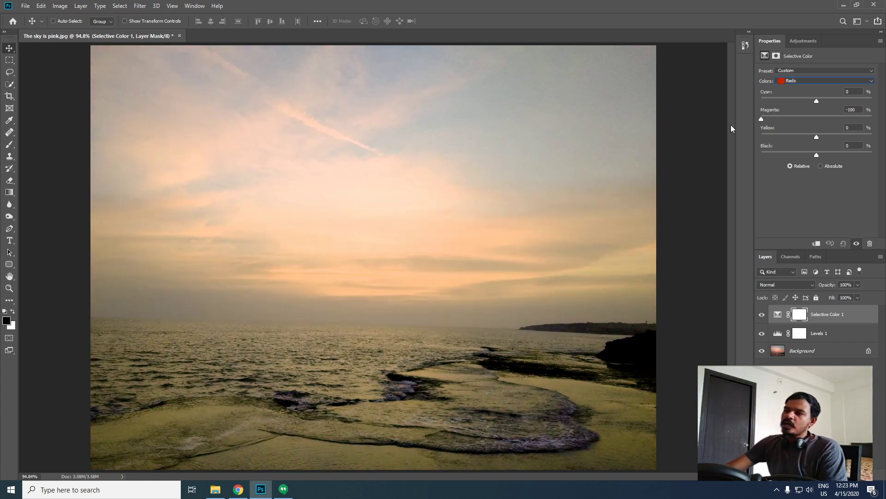
{"action": "left_click_drag", "start_coordinate": [761, 119], "coordinate": [816, 120]}
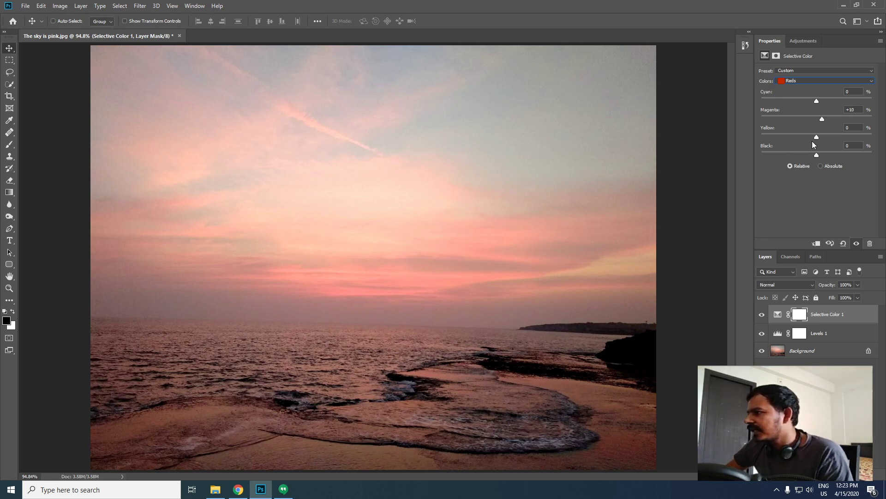
Step: Try different yellow amounts in the Reds and settle the yellow at +10%
{"action": "left_click_drag", "start_coordinate": [816, 138], "coordinate": [759, 144]}
{"action": "left_click_drag", "start_coordinate": [830, 133], "coordinate": [807, 132]}
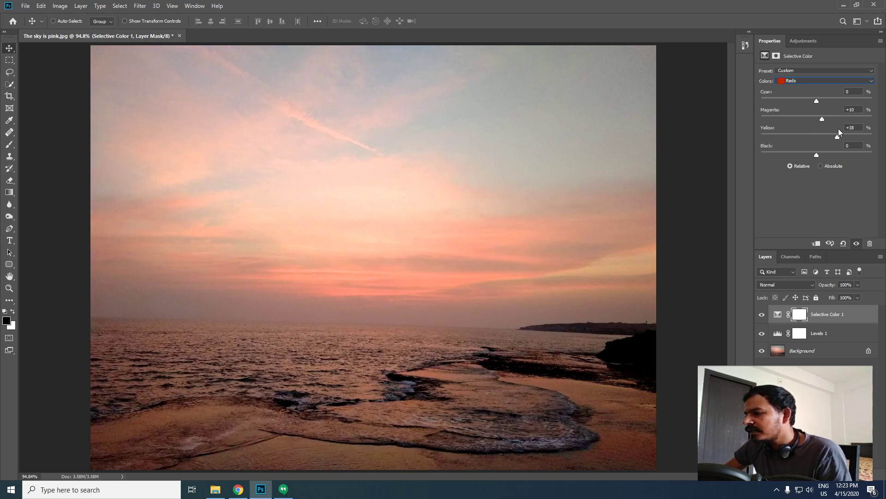
{"action": "left_click_drag", "start_coordinate": [843, 133], "coordinate": [839, 134]}
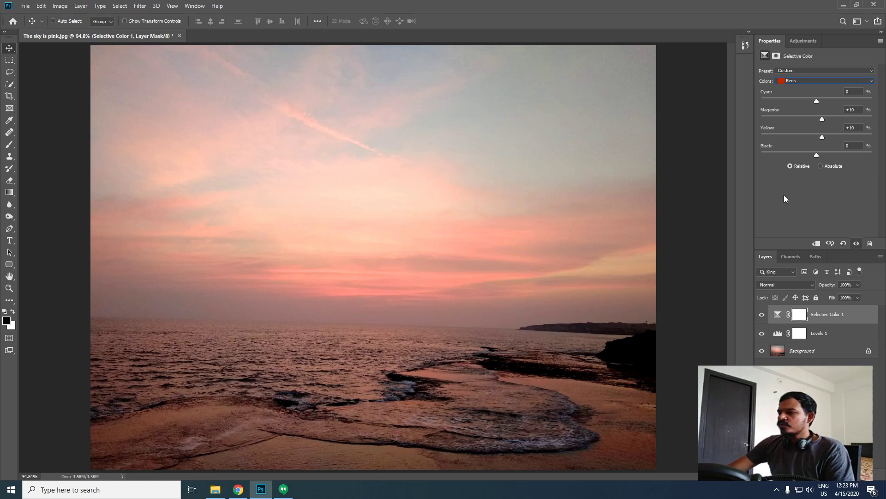
Step: Set the black in the Reds to +3% and toggle the Selective Color layer to compare the result
{"action": "left_click_drag", "start_coordinate": [817, 155], "coordinate": [800, 163]}
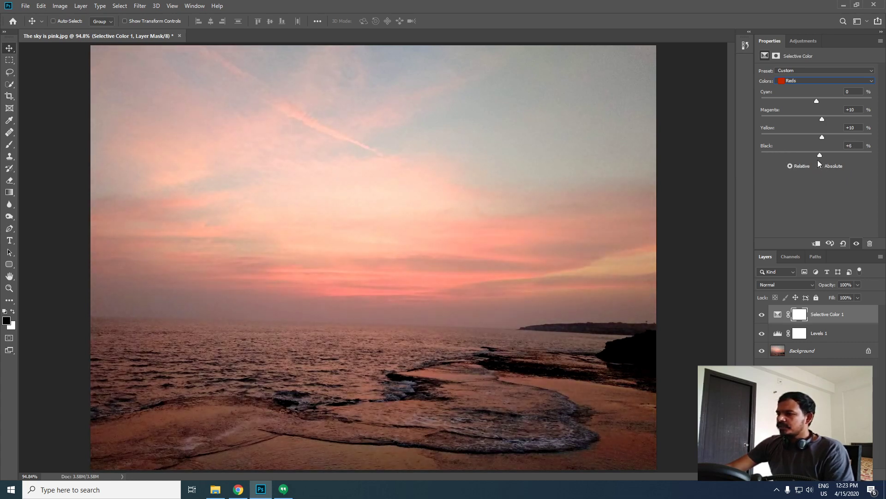
{"action": "left_click_drag", "start_coordinate": [829, 160], "coordinate": [818, 160]}
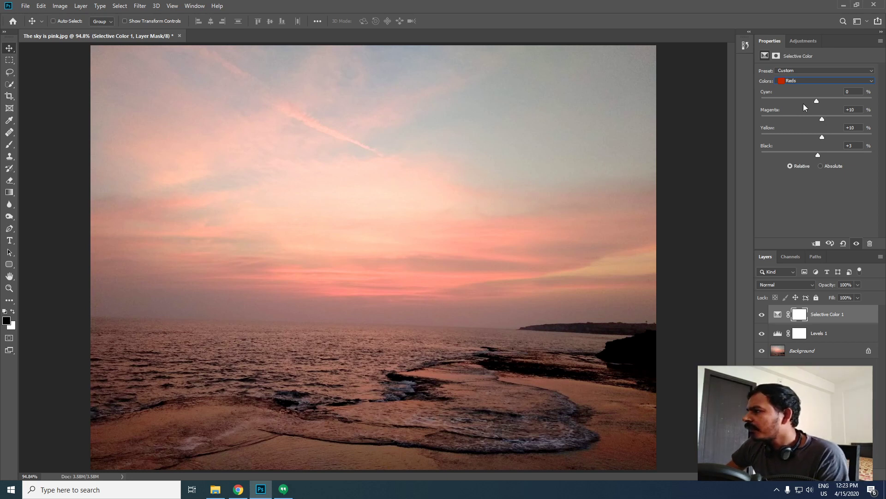
{"action": "left_click", "coordinate": [761, 314]}
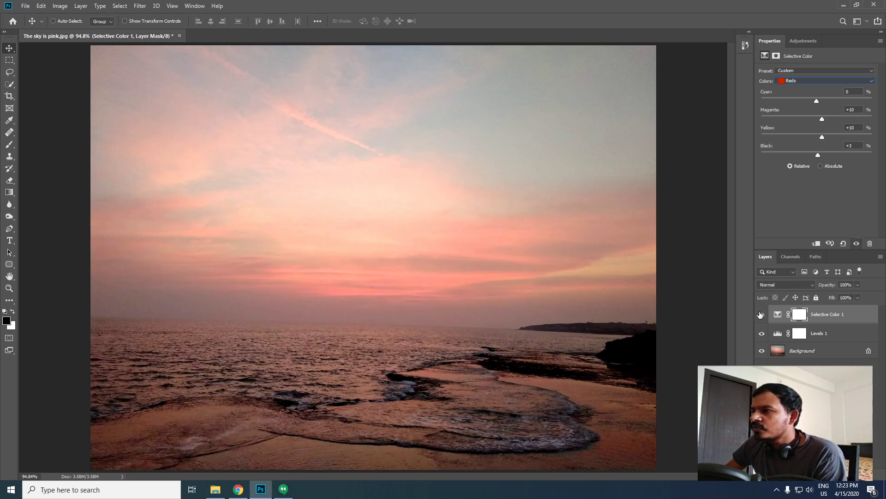
{"action": "left_click", "coordinate": [762, 313]}
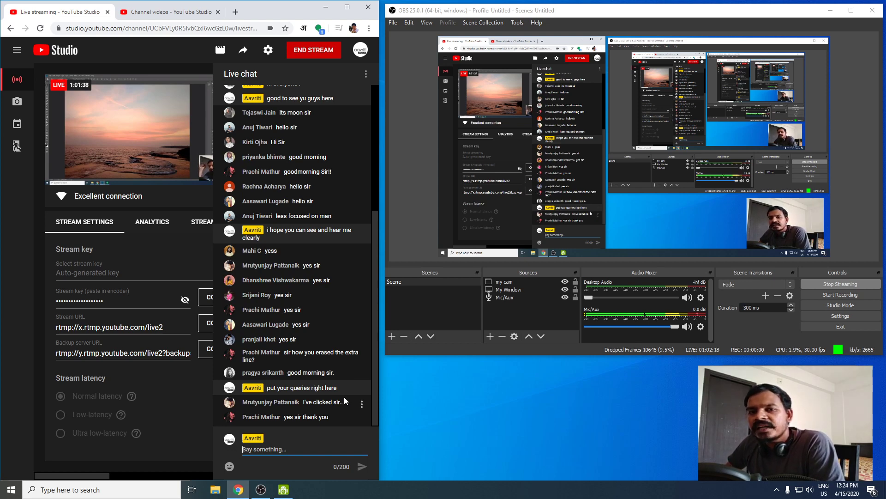
Step: Switch to the YouTube Studio live stream and look through the chat messages
{"action": "scroll", "coordinate": [329, 311], "scroll_direction": "up", "scroll_amount": 4}
{"action": "scroll", "coordinate": [331, 317], "scroll_direction": "up", "scroll_amount": 1}
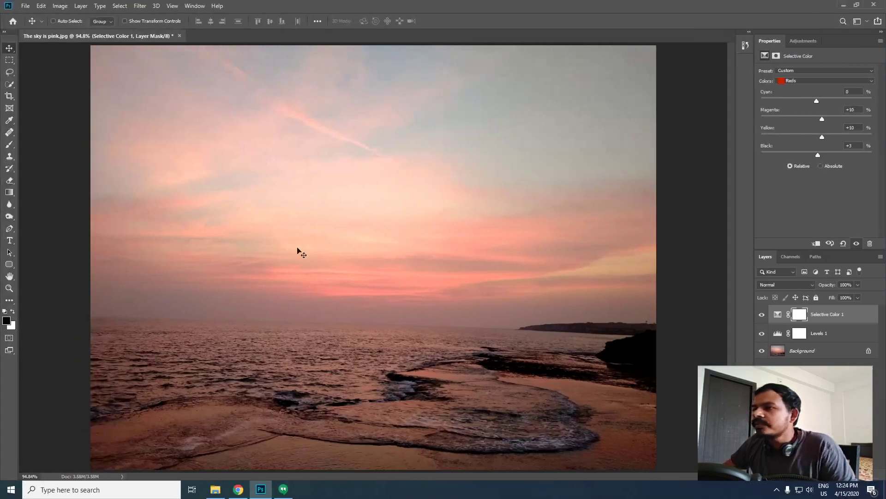
Step: Switch to the PG MVED SEM 02 class in Google Classroom and read the expanded class comments on the students' photo posts
{"action": "left_click", "coordinate": [177, 489]}
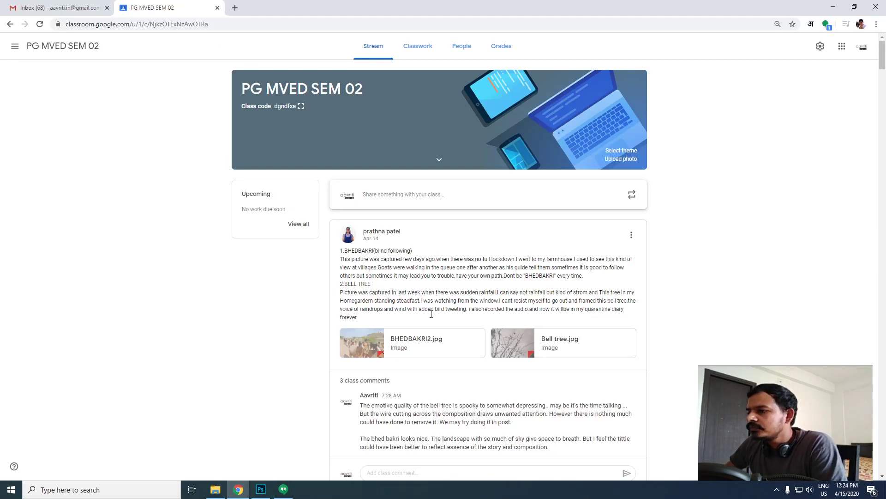
{"action": "scroll", "coordinate": [437, 355], "scroll_direction": "down", "scroll_amount": 5}
{"action": "left_click", "coordinate": [388, 150]}
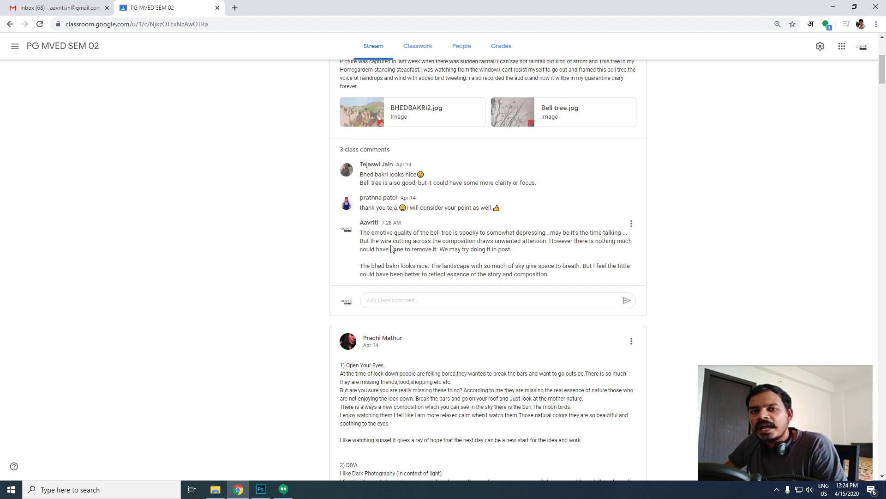
{"action": "scroll", "coordinate": [431, 300], "scroll_direction": "down", "scroll_amount": 8}
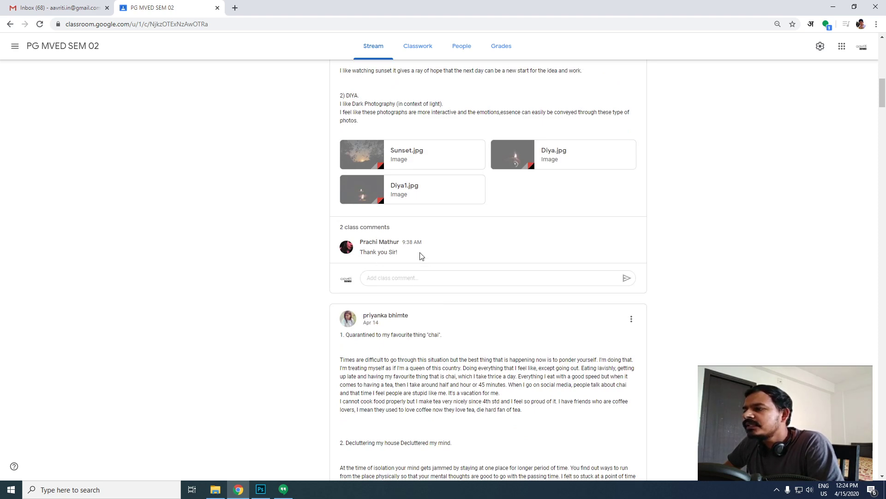
{"action": "left_click", "coordinate": [368, 226]}
{"action": "scroll", "coordinate": [414, 290], "scroll_direction": "down", "scroll_amount": 6}
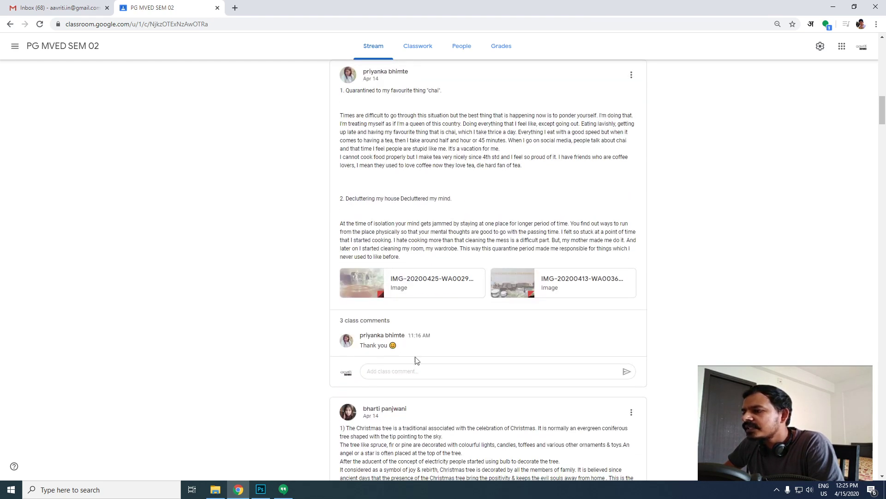
{"action": "left_click", "coordinate": [378, 322]}
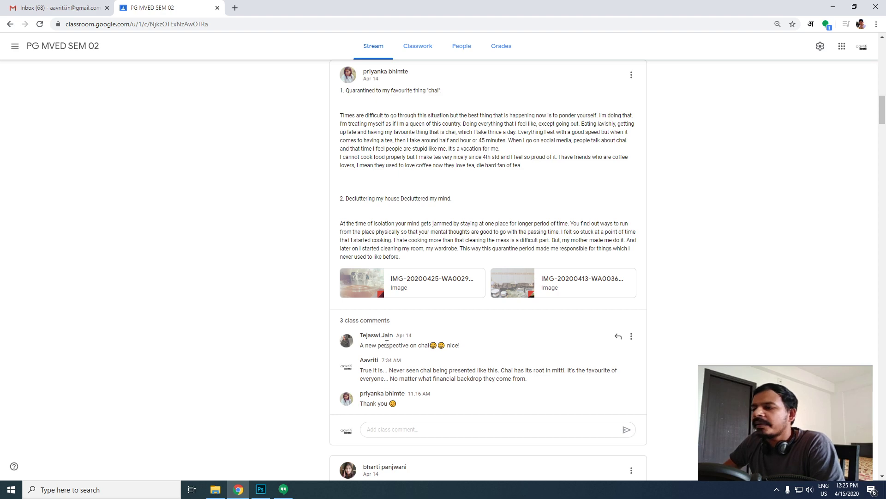
{"action": "scroll", "coordinate": [389, 326], "scroll_direction": "up", "scroll_amount": 15}
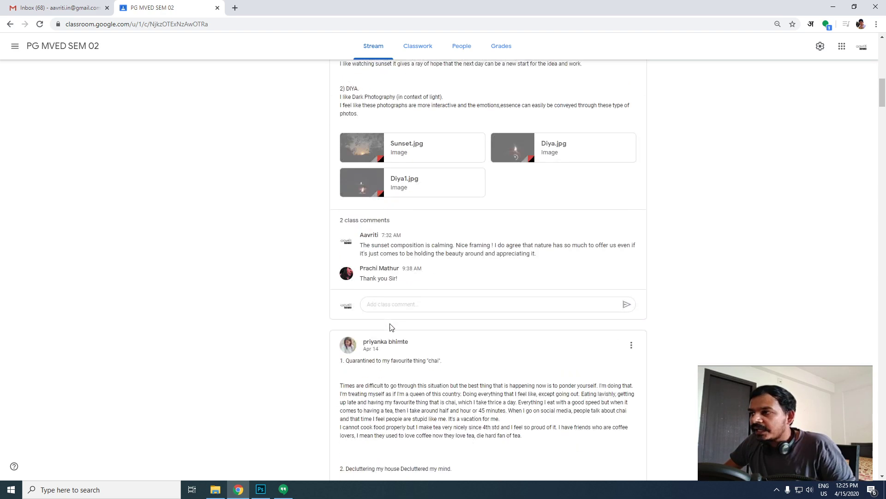
{"action": "scroll", "coordinate": [383, 360], "scroll_direction": "up", "scroll_amount": 5}
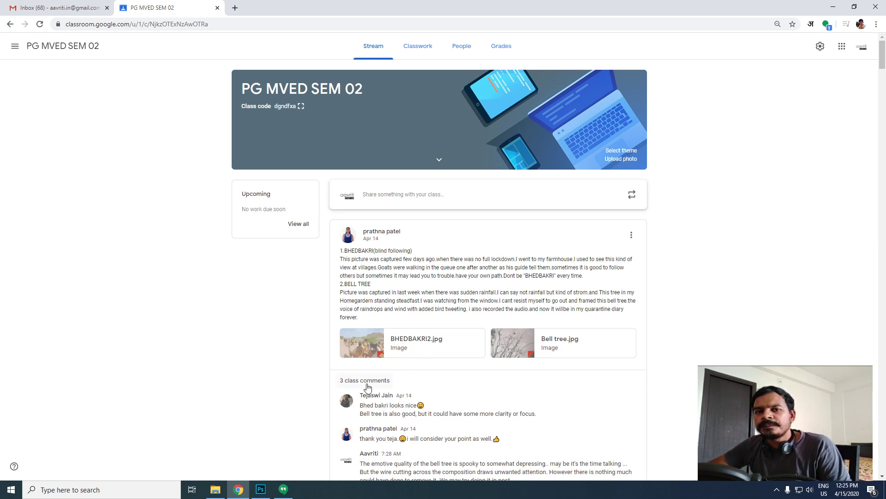
Step: Switch to the DEMO folder in File Explorer and go through the boat photos, the original and edited portraits, and the edited PSD
{"action": "left_click", "coordinate": [260, 489]}
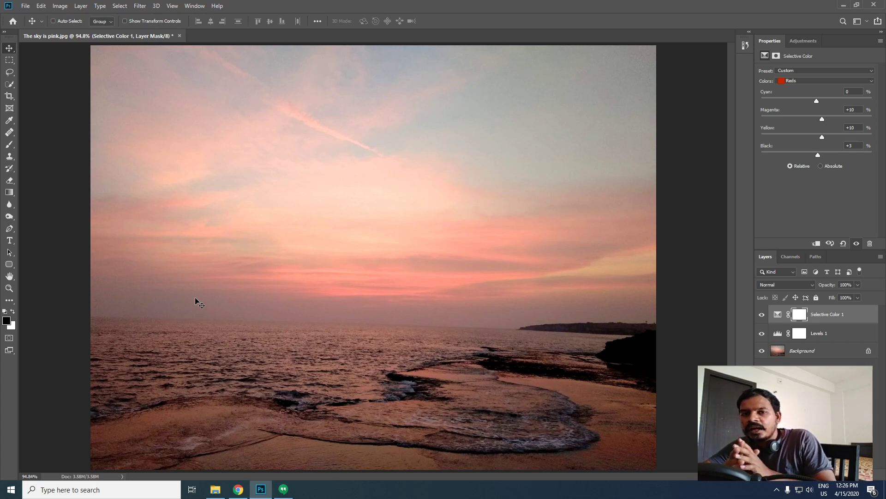
{"action": "left_click", "coordinate": [215, 489]}
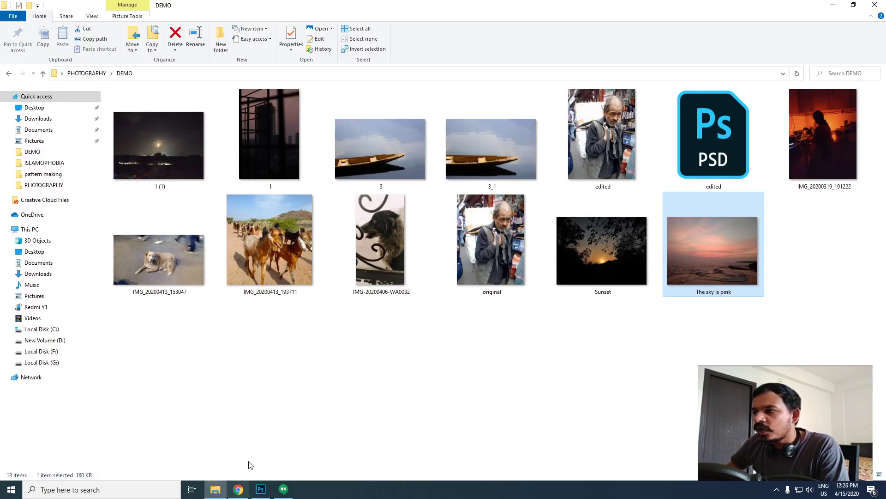
{"action": "left_click", "coordinate": [401, 159]}
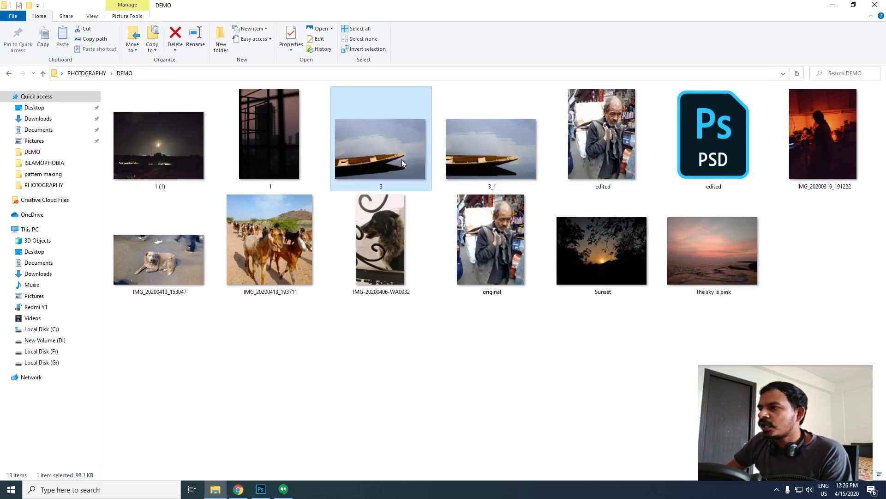
{"action": "left_click", "coordinate": [499, 160]}
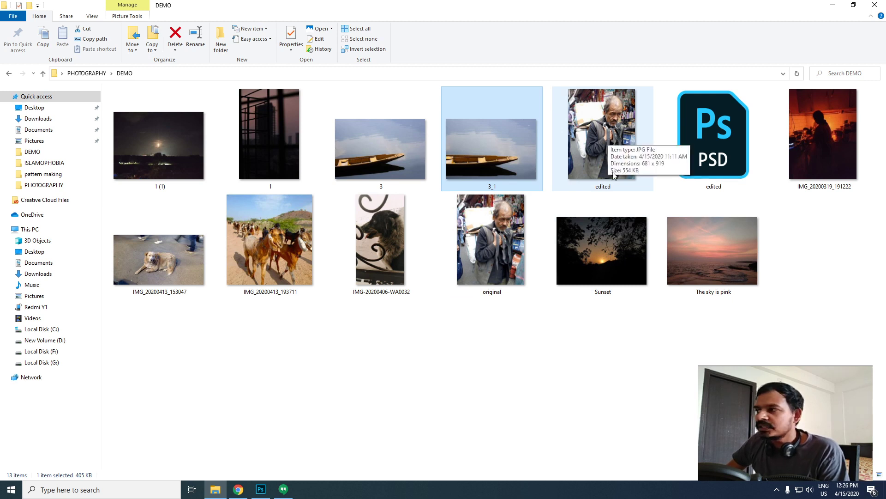
{"action": "left_click", "coordinate": [609, 147]}
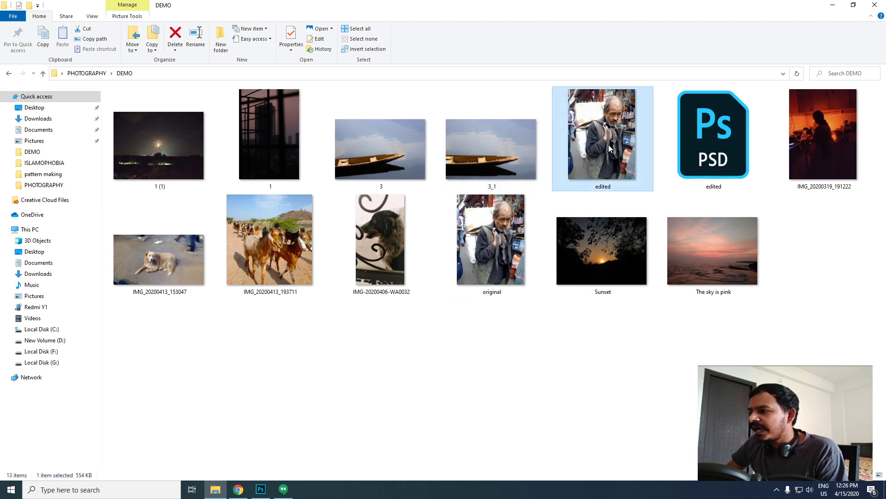
{"action": "left_click", "coordinate": [529, 236]}
{"action": "left_click", "coordinate": [591, 171]}
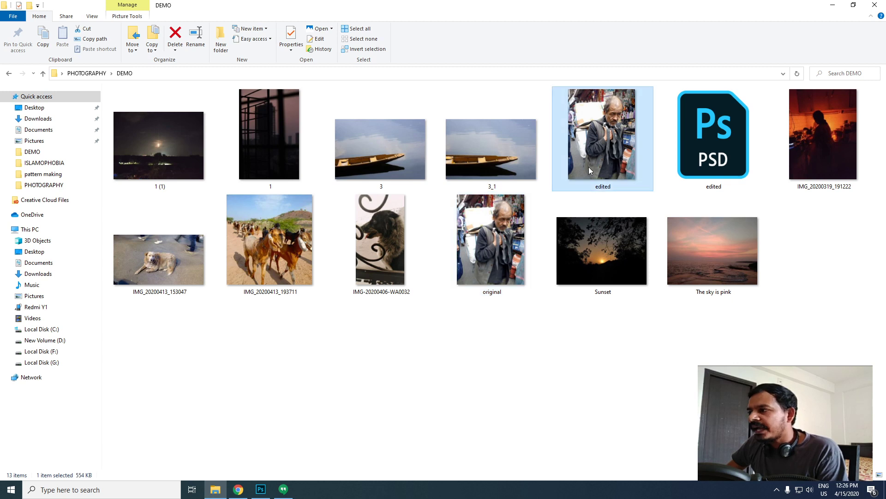
{"action": "left_click", "coordinate": [700, 148]}
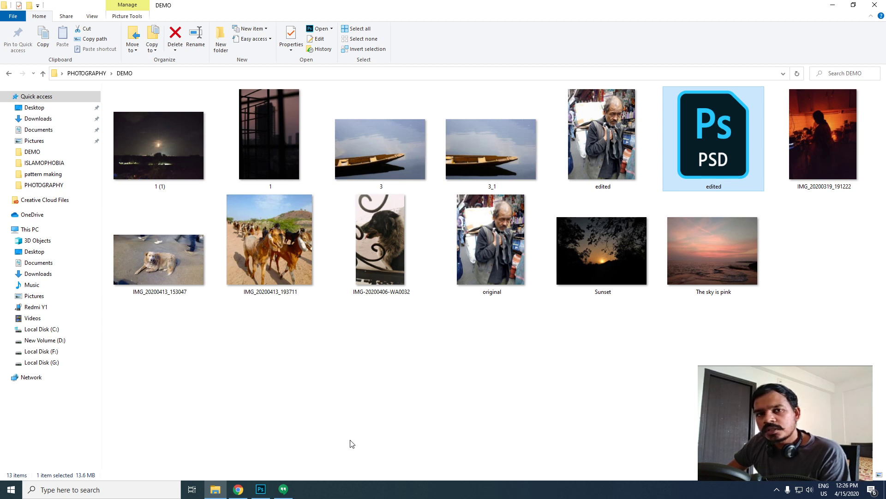
Step: View the Sunset photo from the DEMO folder at full size and close the viewer
{"action": "mouse_move", "coordinate": [265, 496]}
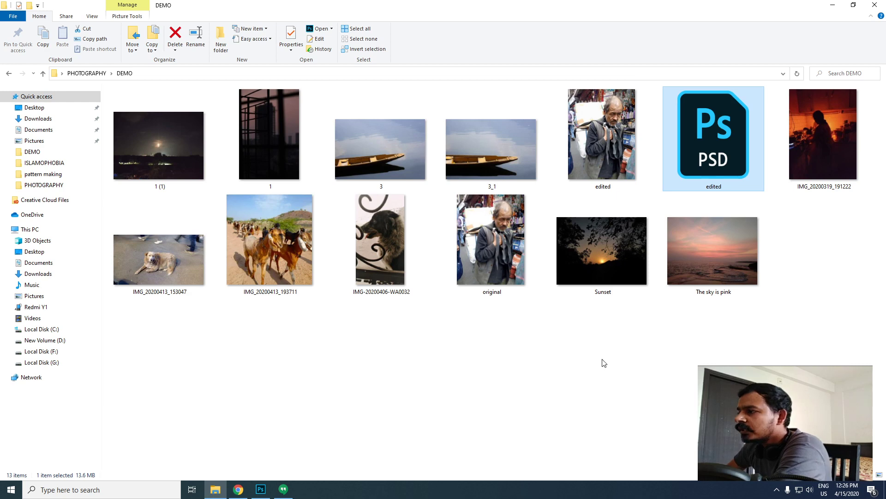
{"action": "double_click", "coordinate": [615, 257]}
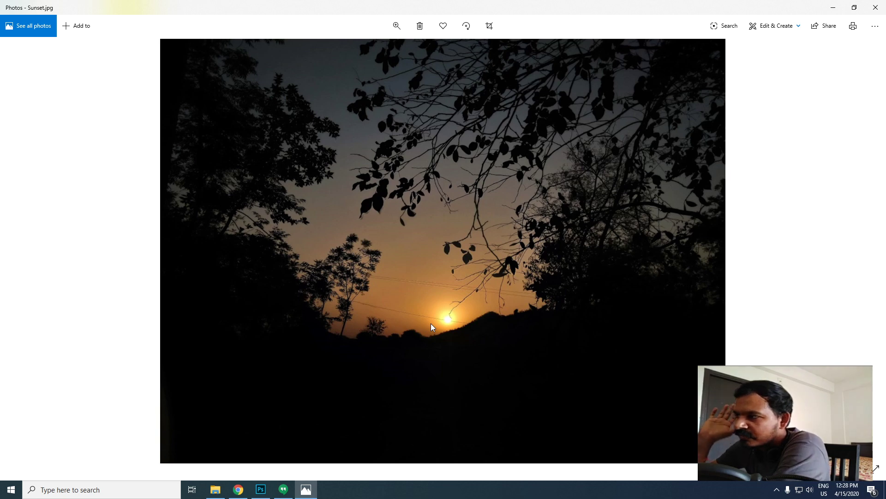
{"action": "left_click", "coordinate": [880, 12]}
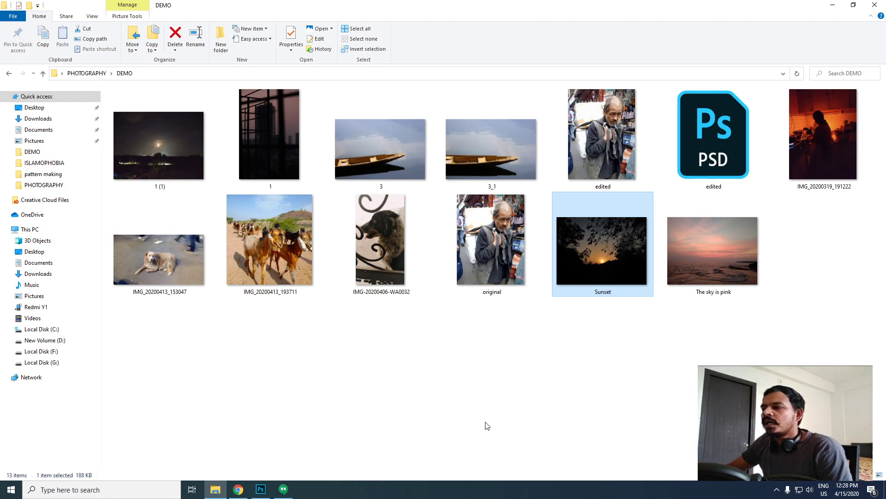
Step: Open IMG-20200406-WA0032 from the DEMO folder and examine the dog's head and the curled railing up close
{"action": "double_click", "coordinate": [384, 241]}
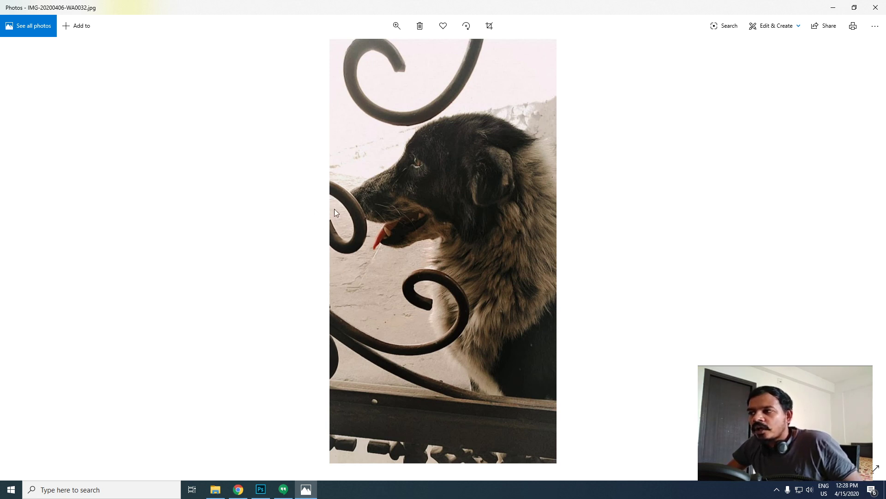
{"action": "scroll", "coordinate": [385, 199], "scroll_direction": "down", "scroll_amount": 1}
{"action": "scroll", "coordinate": [375, 195], "scroll_direction": "up", "scroll_amount": 1}
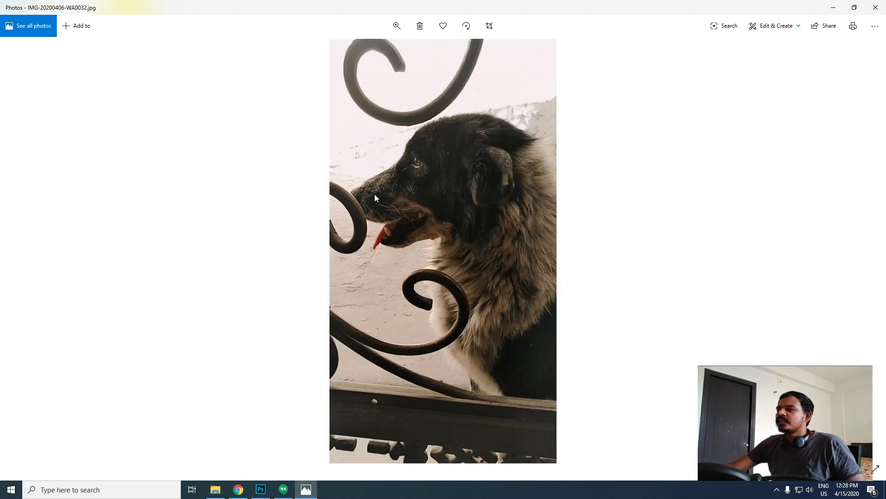
{"action": "left_click", "coordinate": [397, 27]}
{"action": "left_click_drag", "start_coordinate": [354, 50], "coordinate": [370, 51]}
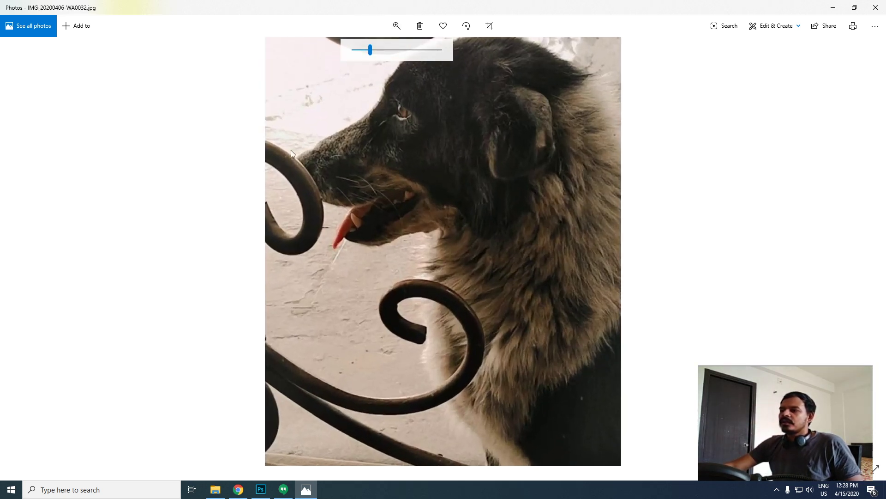
{"action": "left_click", "coordinate": [365, 170]}
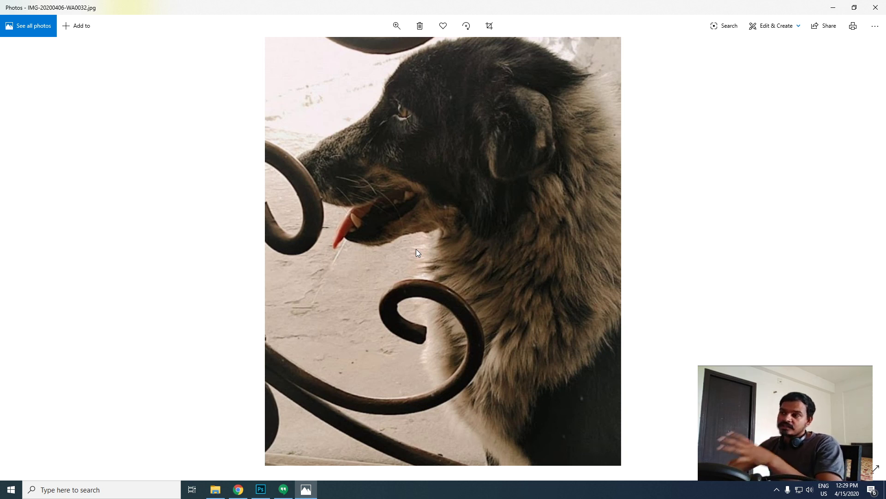
{"action": "left_click_drag", "start_coordinate": [442, 226], "coordinate": [441, 267]}
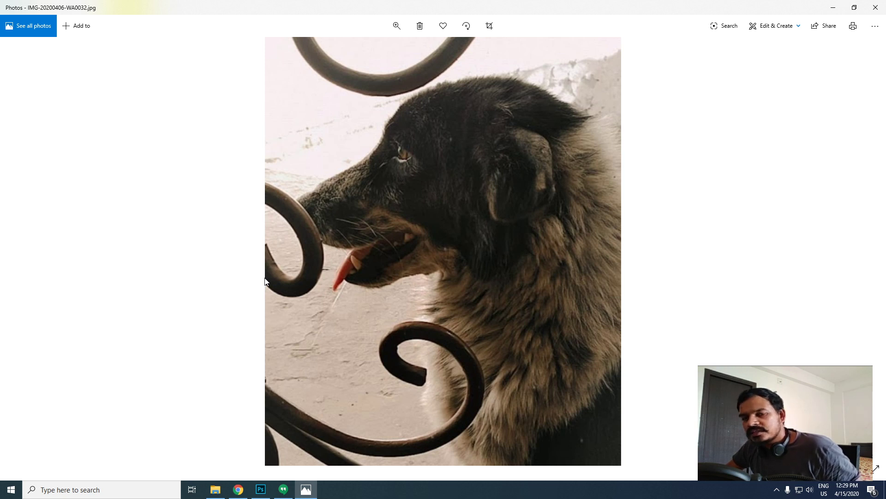
Step: Switch to Photoshop and close The sky is pink.jpg without saving the changes
{"action": "left_click", "coordinate": [260, 490]}
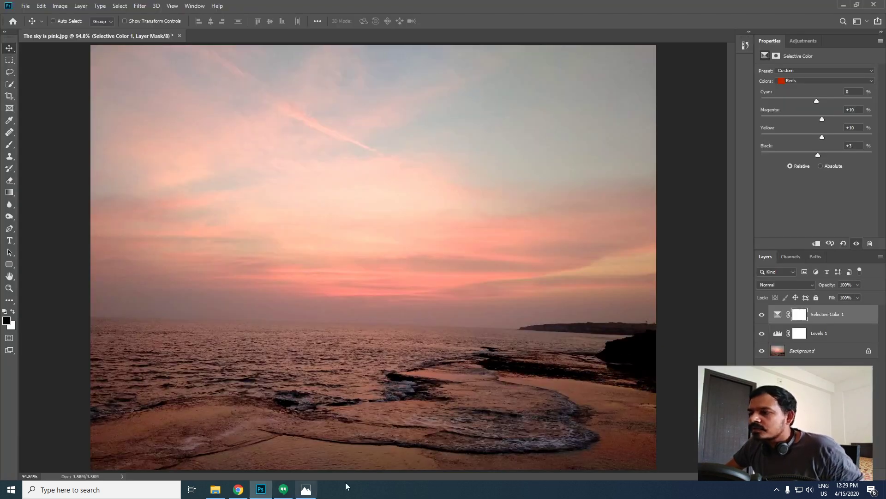
{"action": "left_click", "coordinate": [180, 36]}
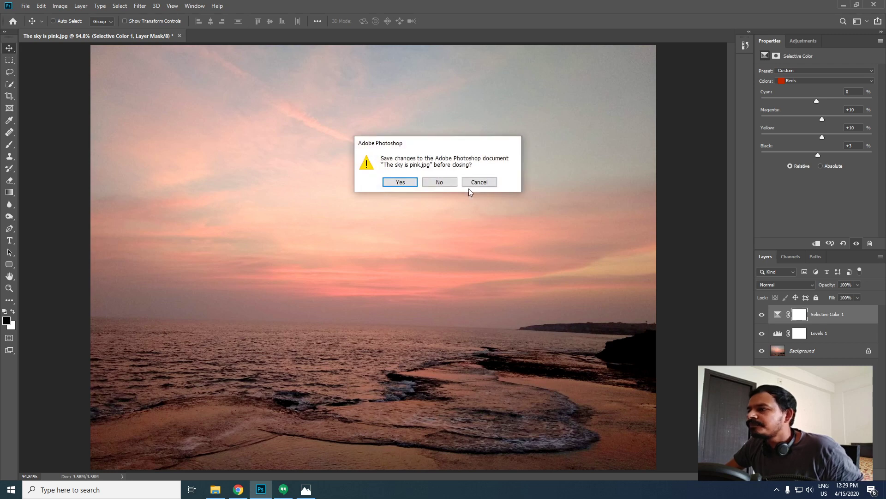
{"action": "left_click", "coordinate": [451, 181]}
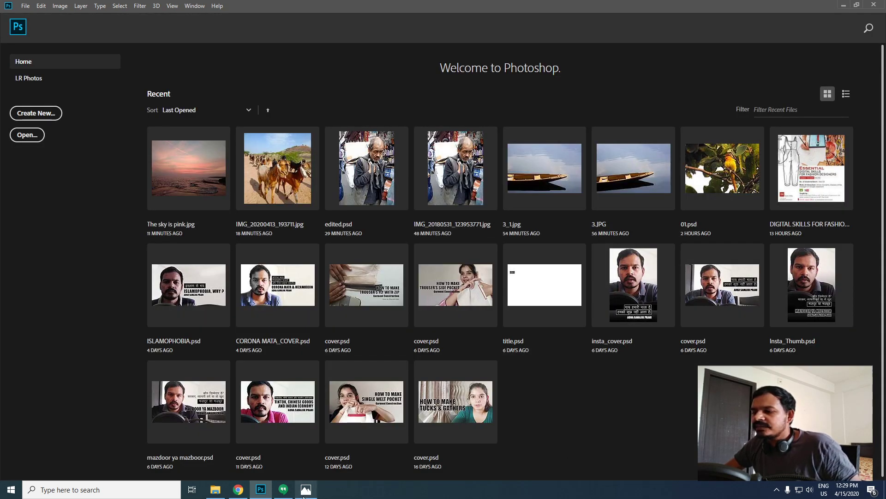
{"action": "mouse_move", "coordinate": [298, 495]}
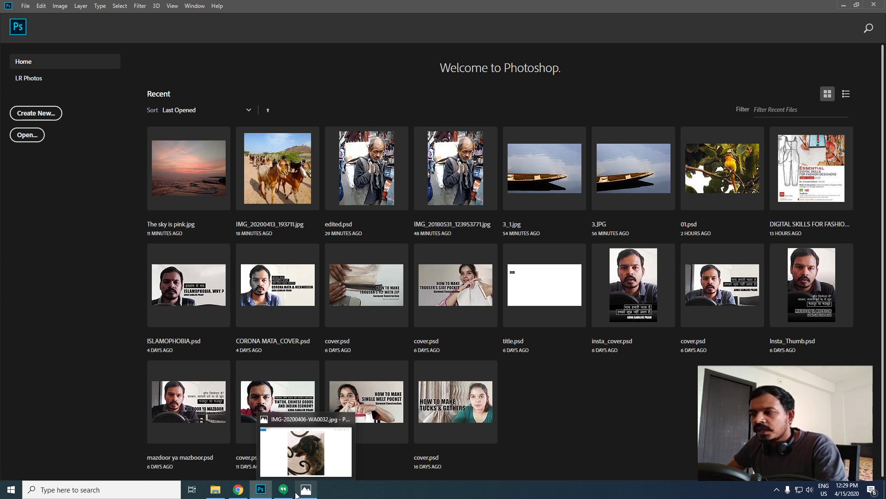
Step: Switch to the YouTube Studio live stream and read through the live chat from its first messages to the latest ones
{"action": "mouse_move", "coordinate": [237, 491]}
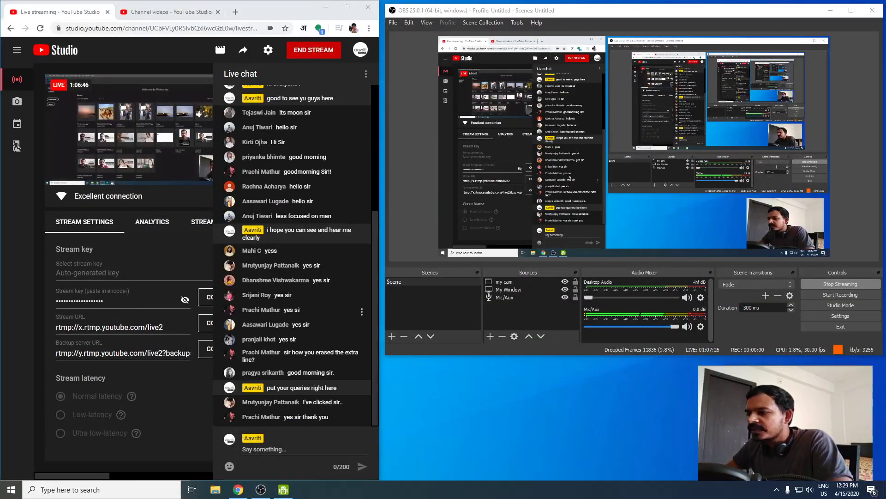
{"action": "scroll", "coordinate": [308, 366], "scroll_direction": "up", "scroll_amount": 4}
{"action": "scroll", "coordinate": [308, 367], "scroll_direction": "up", "scroll_amount": 1}
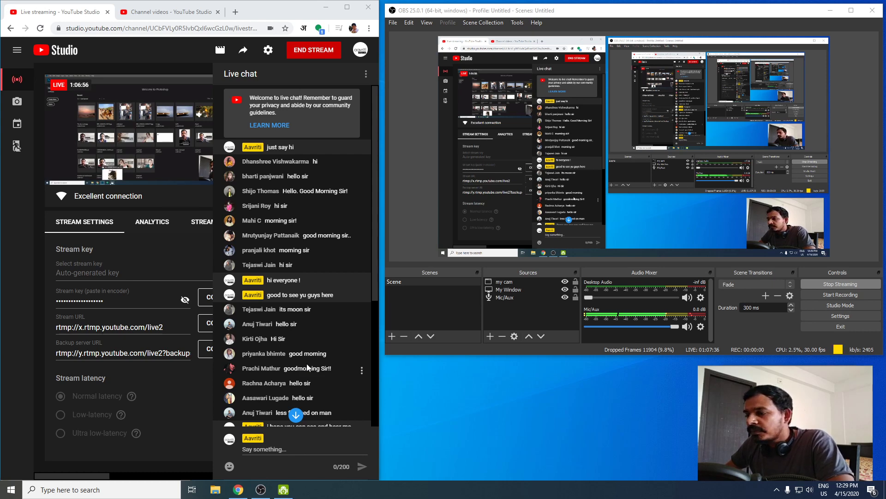
{"action": "scroll", "coordinate": [309, 392], "scroll_direction": "down", "scroll_amount": 5}
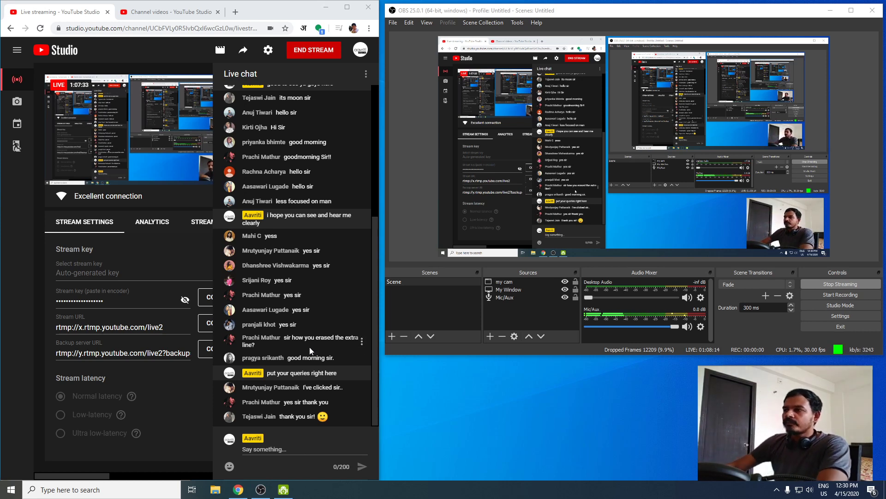
{"action": "left_click", "coordinate": [314, 51]}
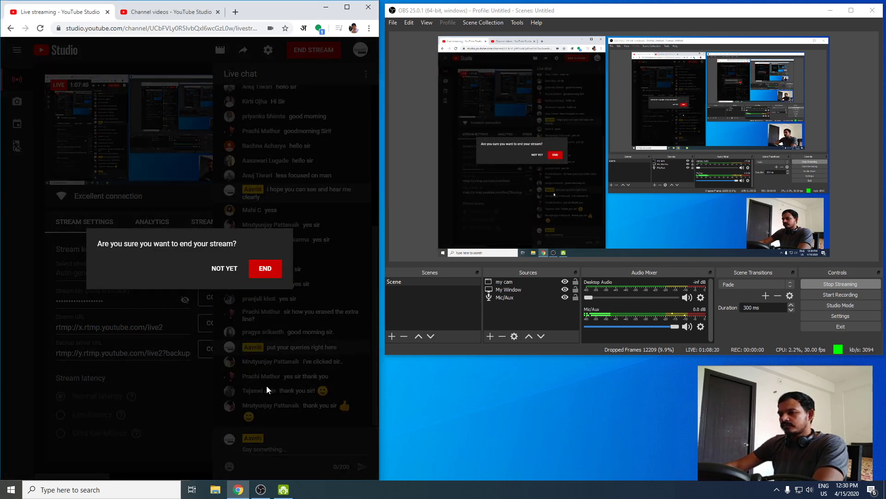
{"action": "left_click", "coordinate": [261, 489]}
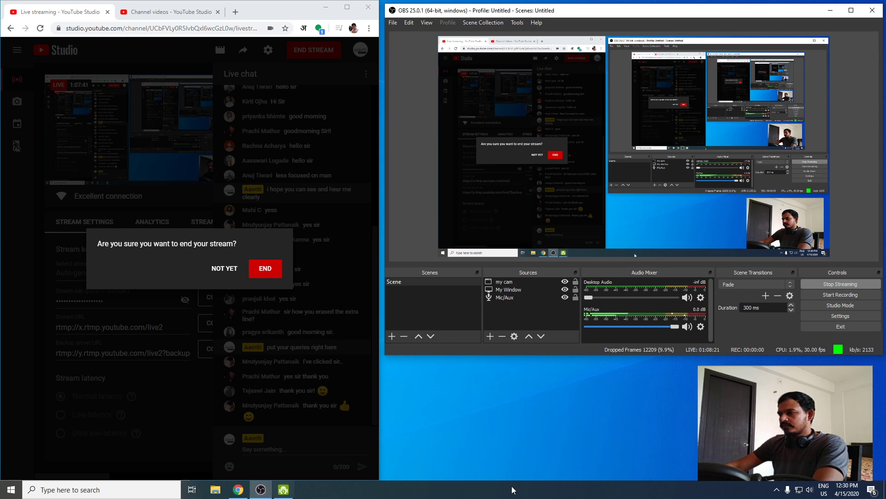
{"action": "left_click", "coordinate": [224, 269]}
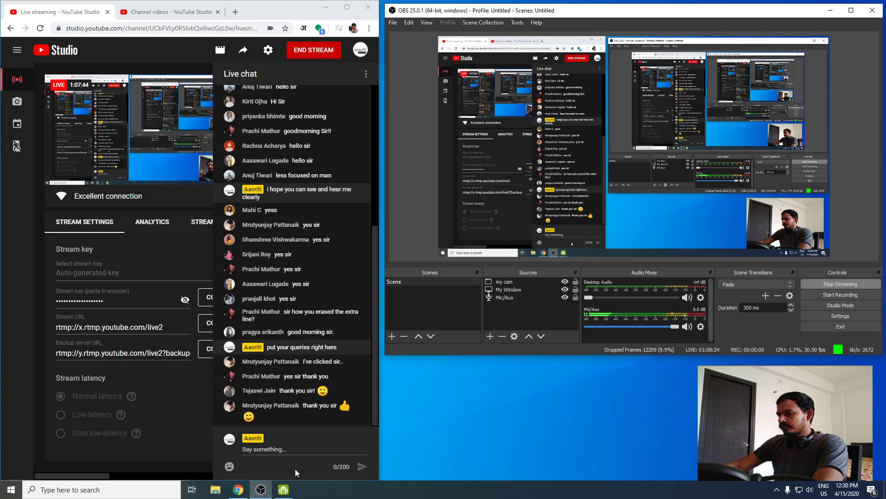